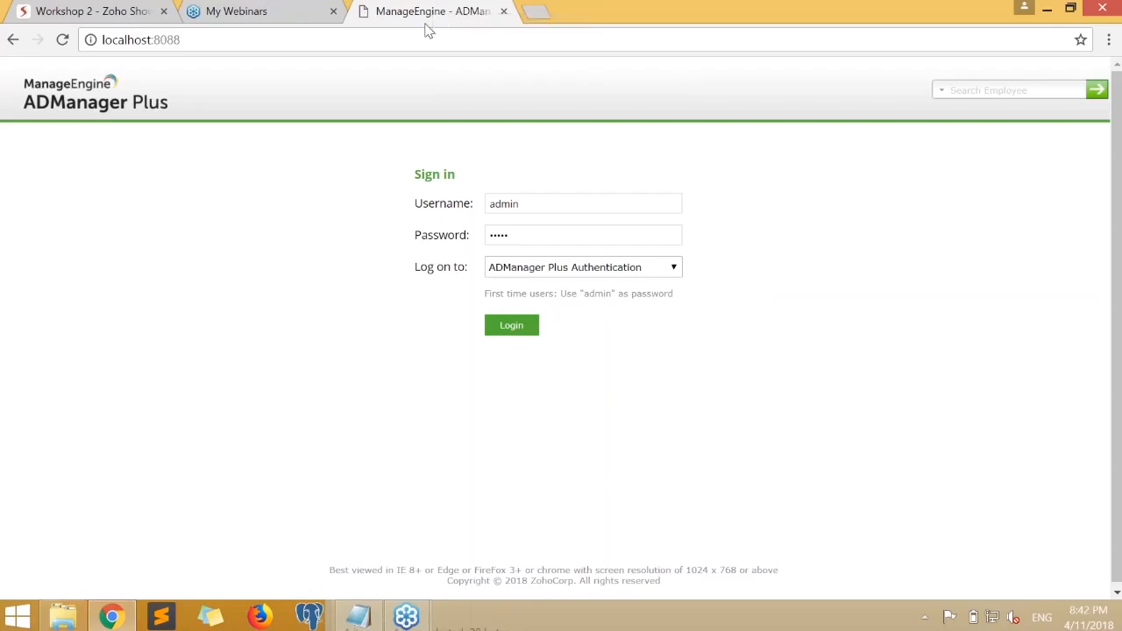
left_click(1103, 37)
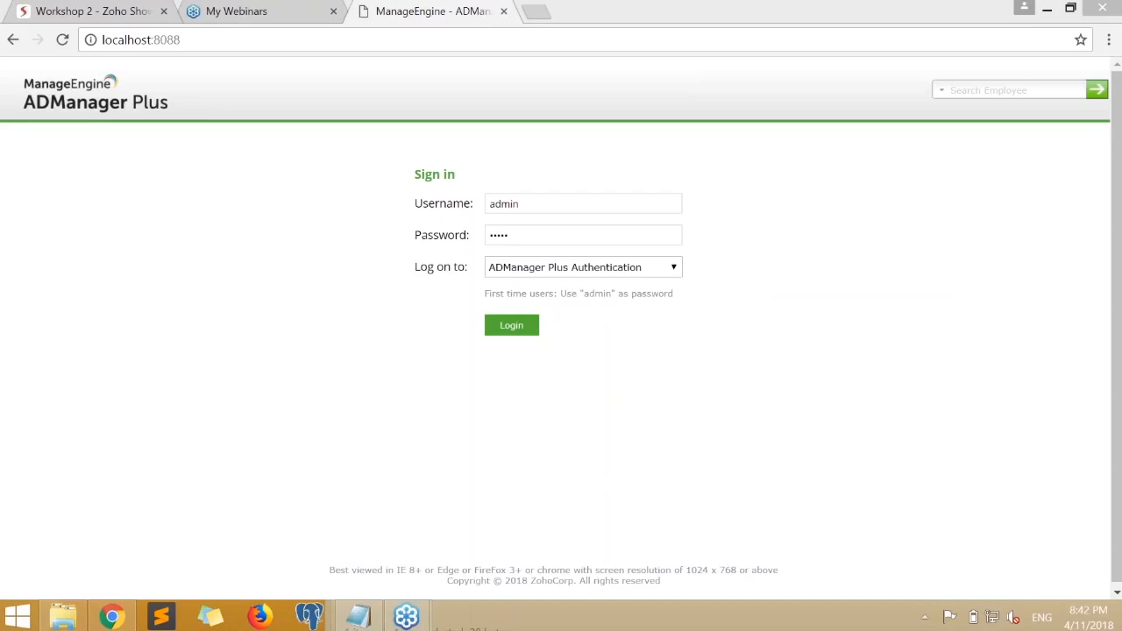
left_click(785, 26)
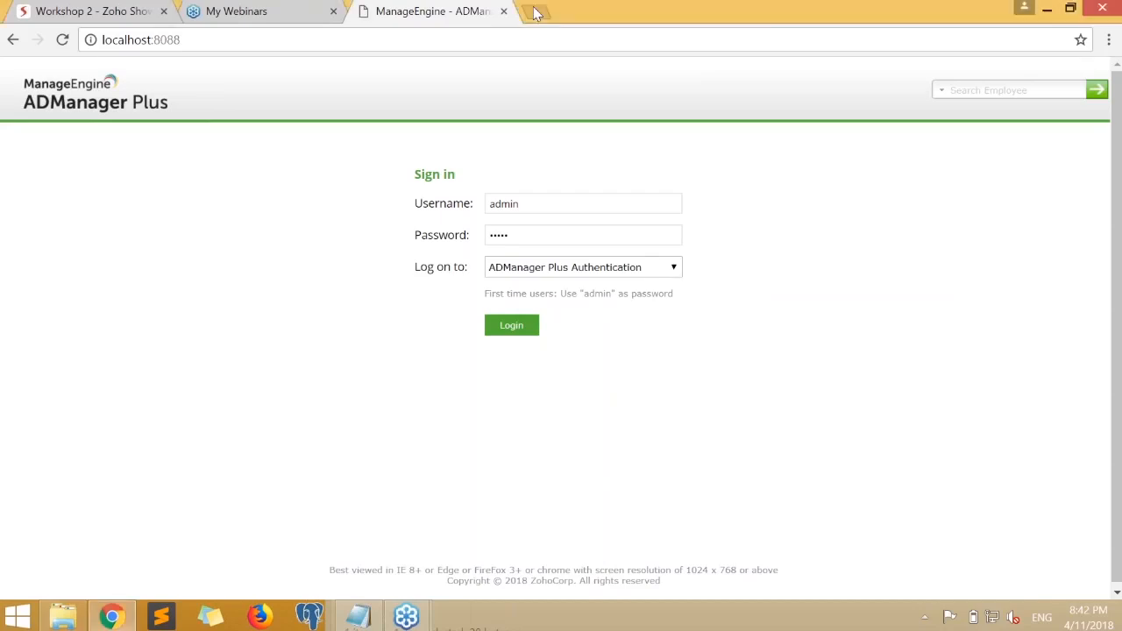
- Open demo.admanagerplus.com in a new browser tab, then close that tab and return to the local sign-in page
key("ctrl+t")
type("demo.adm")
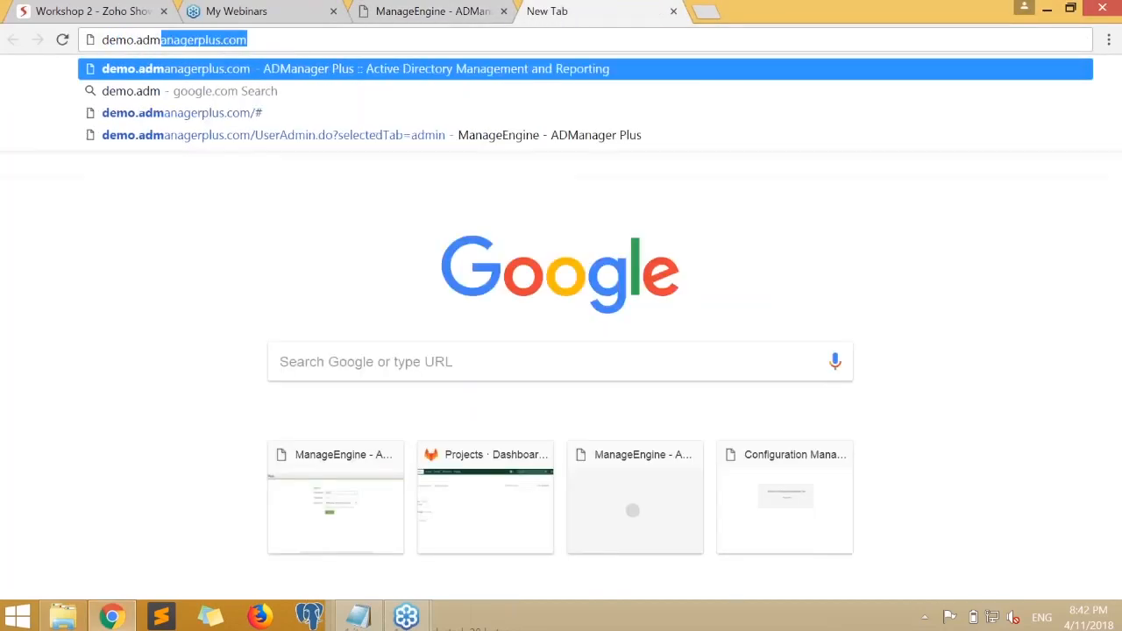
key("Return")
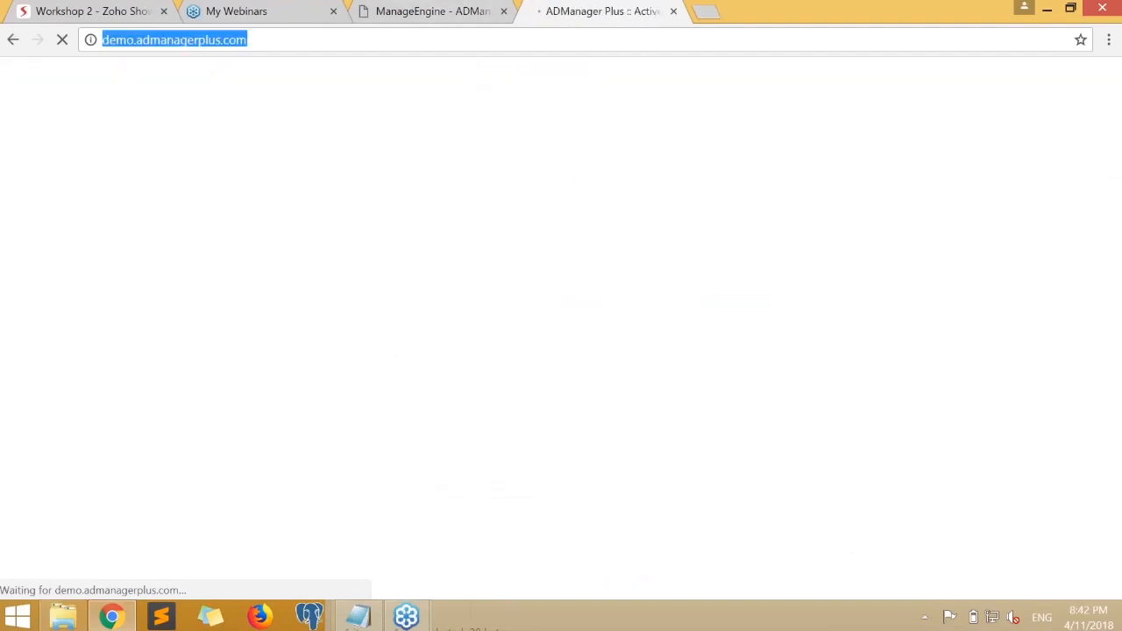
key("ctrl+shift+Tab")
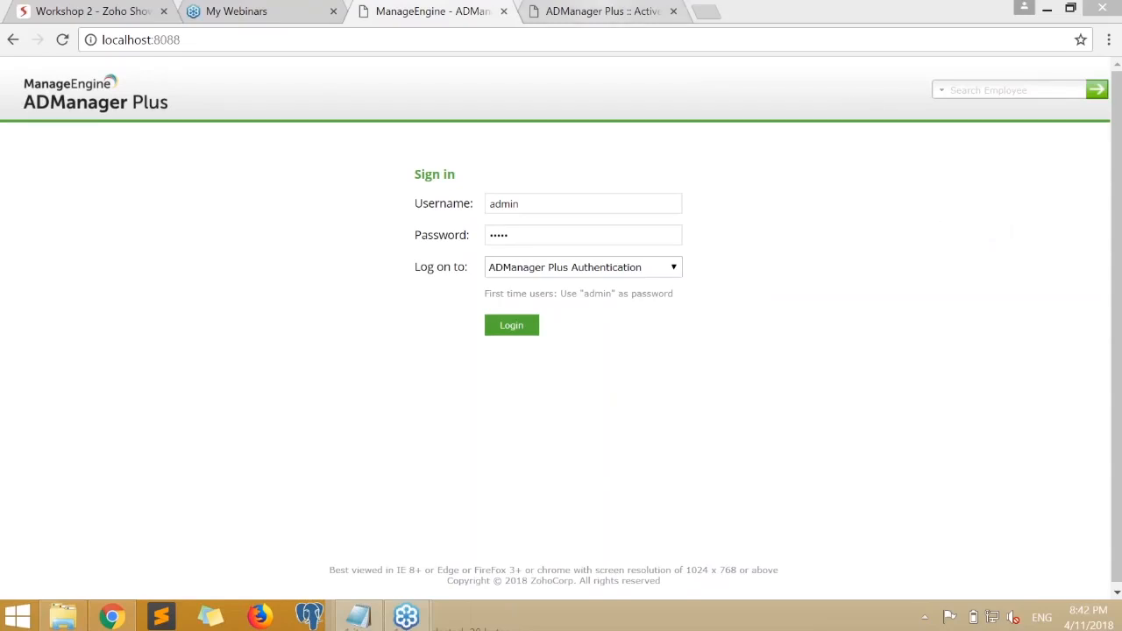
left_click(673, 11)
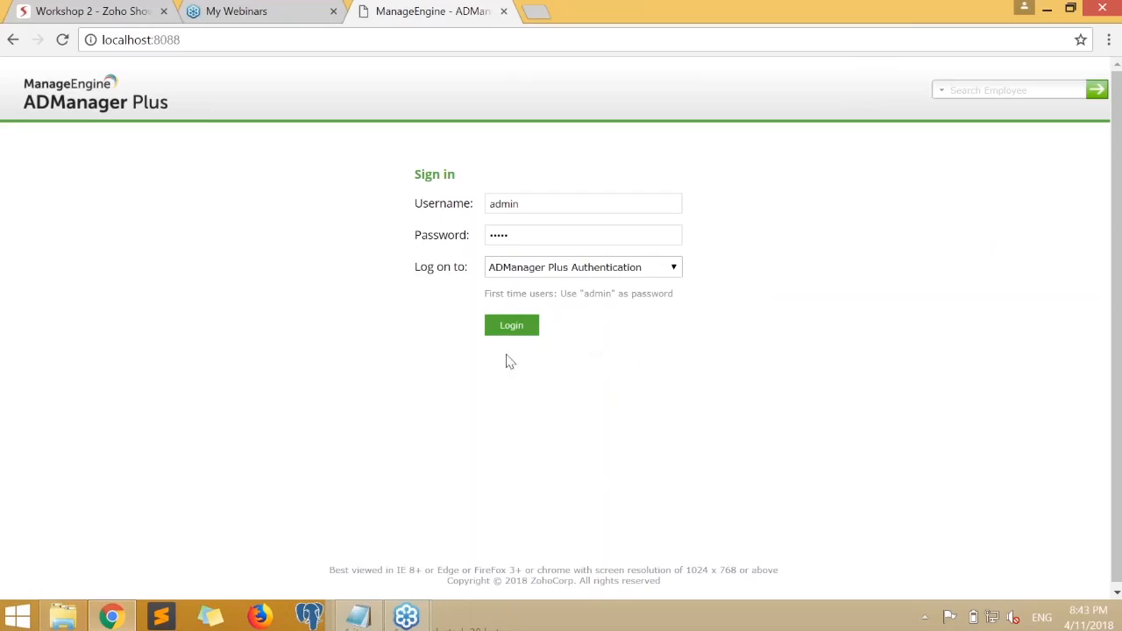
- Sign in with the prefilled admin account and look over the domain dashboard's user, system and other reports
left_click(518, 326)
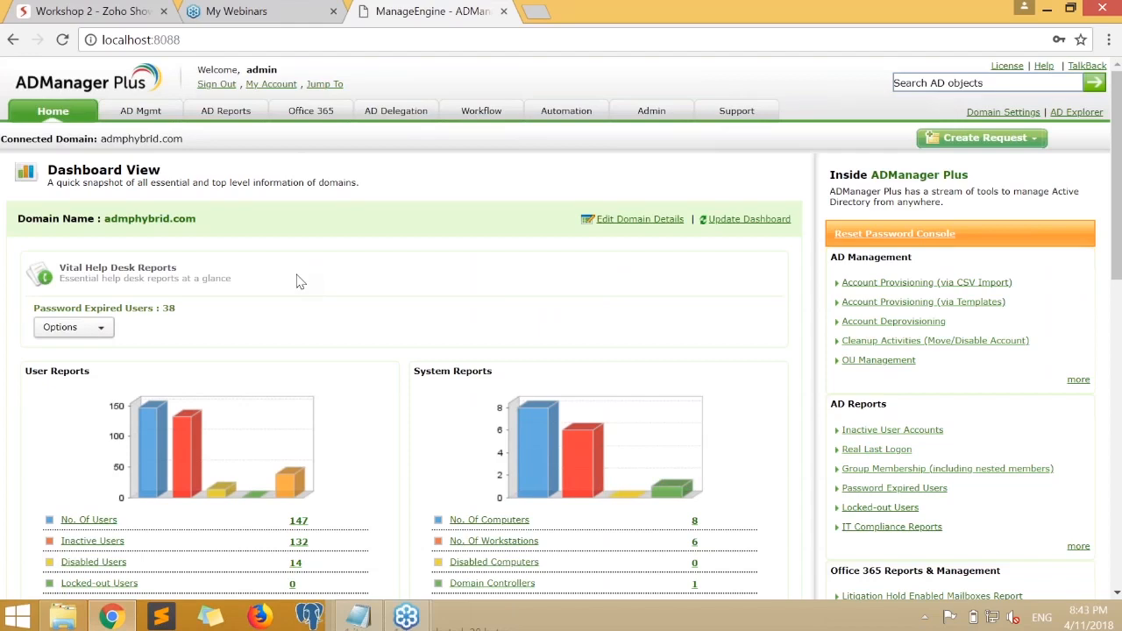
scroll(296, 282, "down", 2)
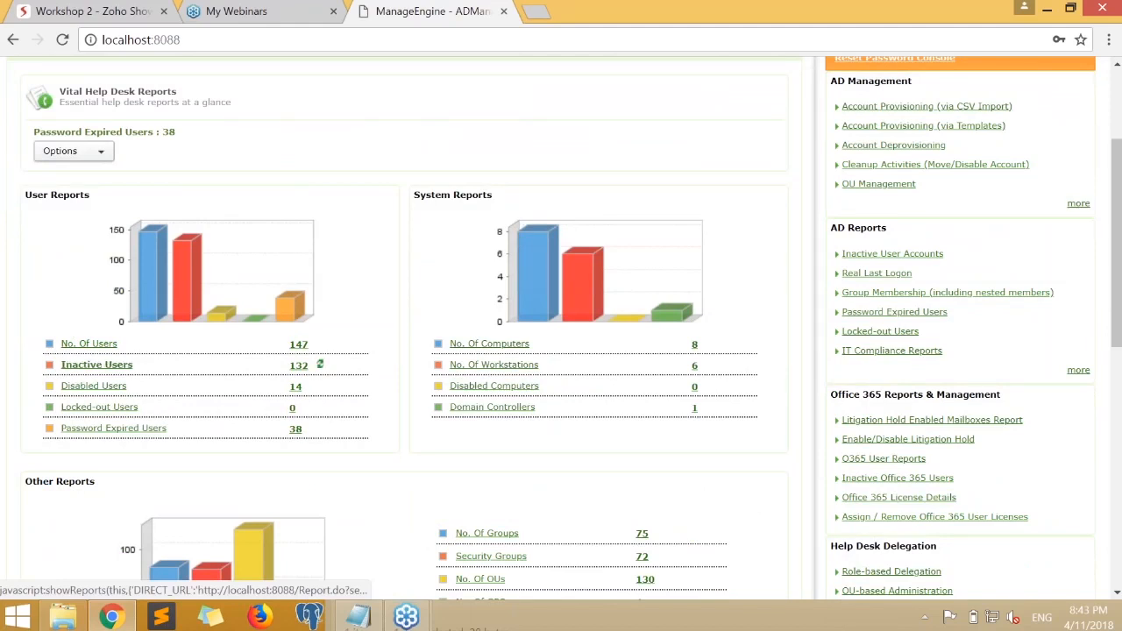
scroll(324, 369, "up", 1)
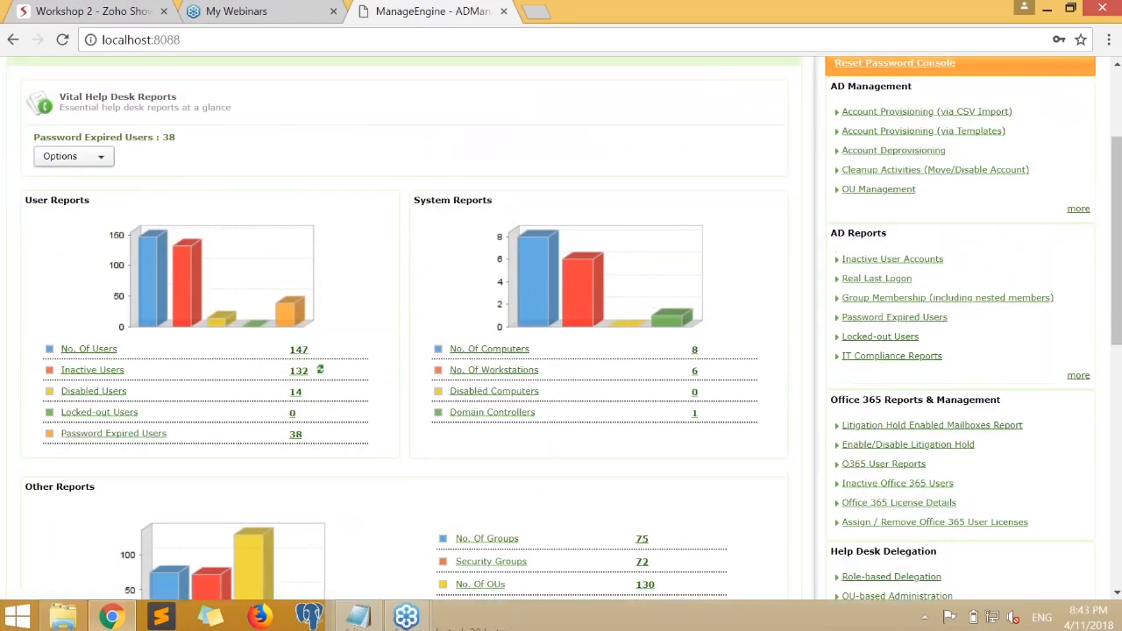
scroll(324, 369, "up", 2)
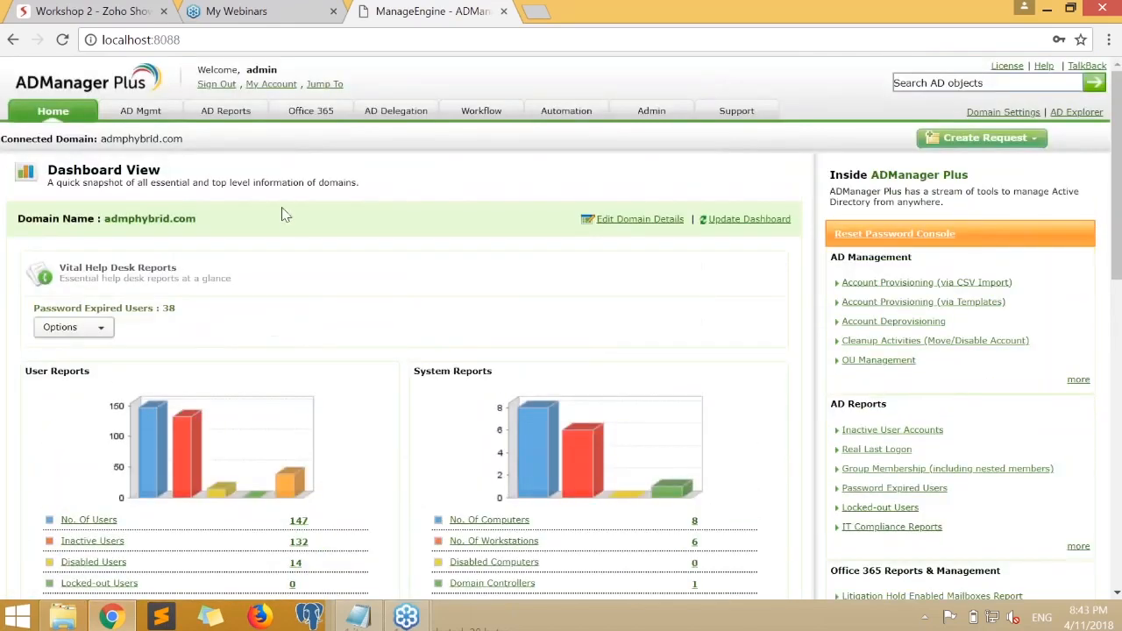
- Find Workshopuser for single-user modification by searching for "workshop", and open its properties in a maximized window
left_click(145, 118)
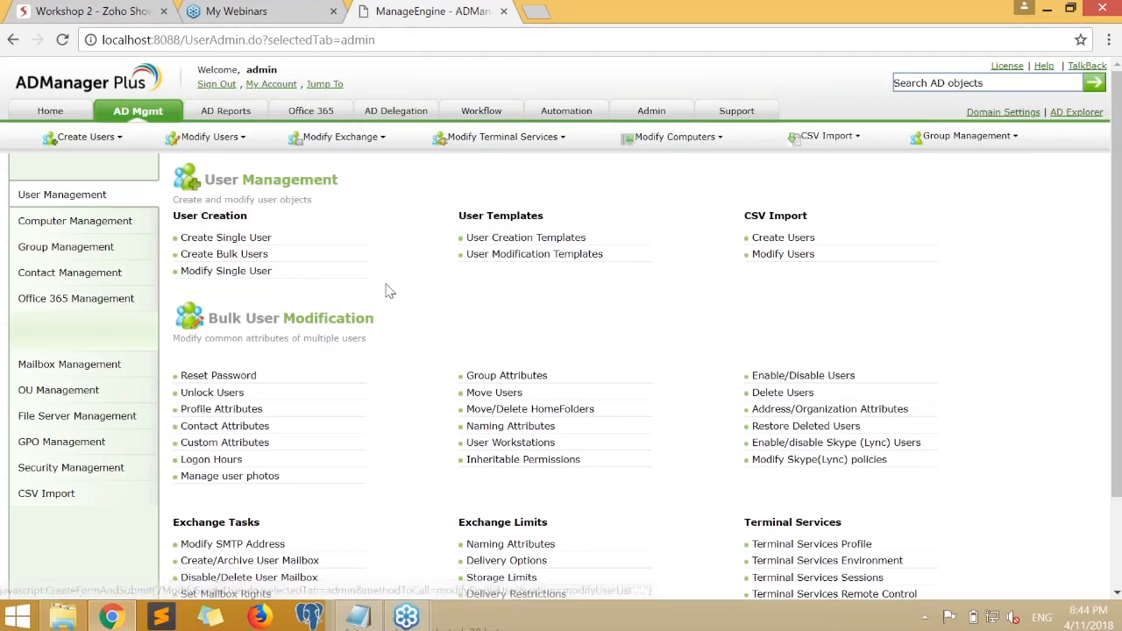
left_click(202, 273)
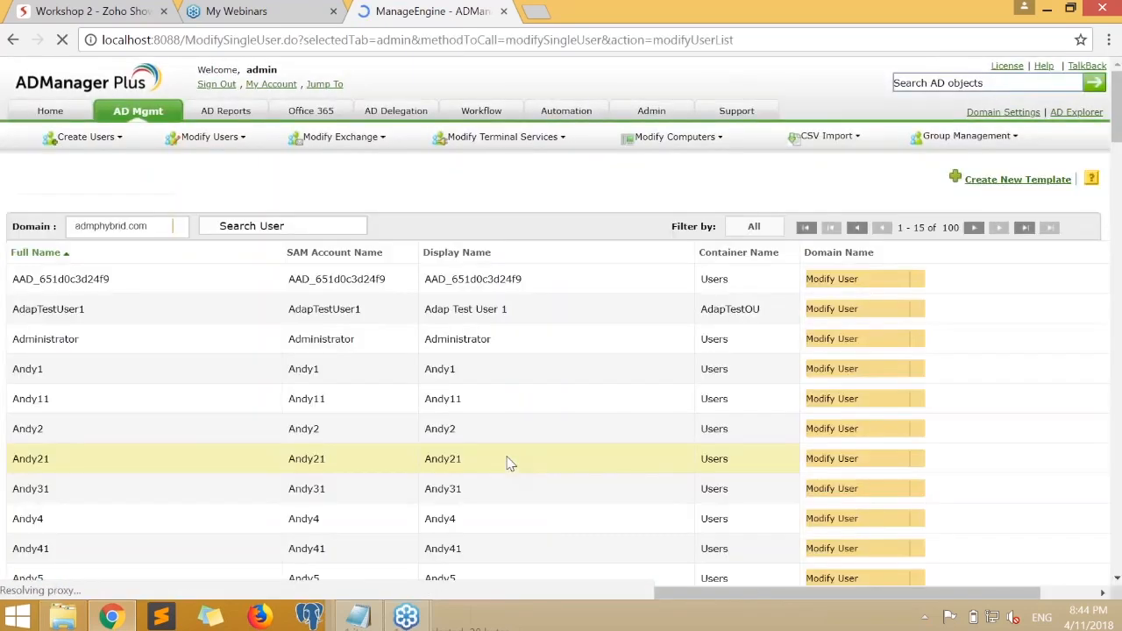
left_click(296, 226)
type("workshop")
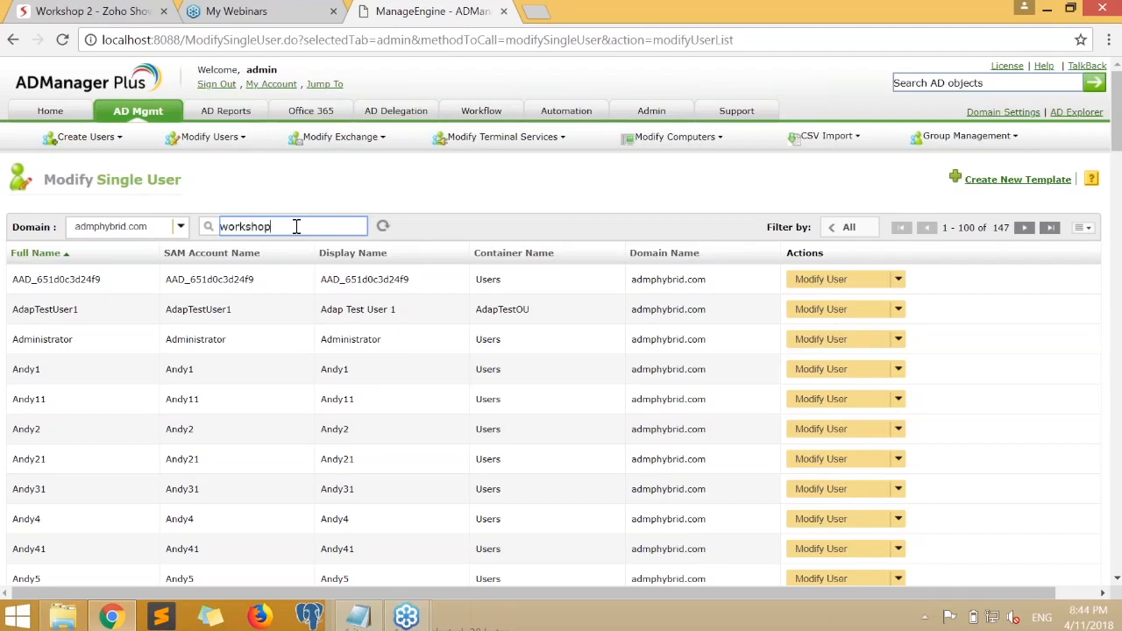
key("Return")
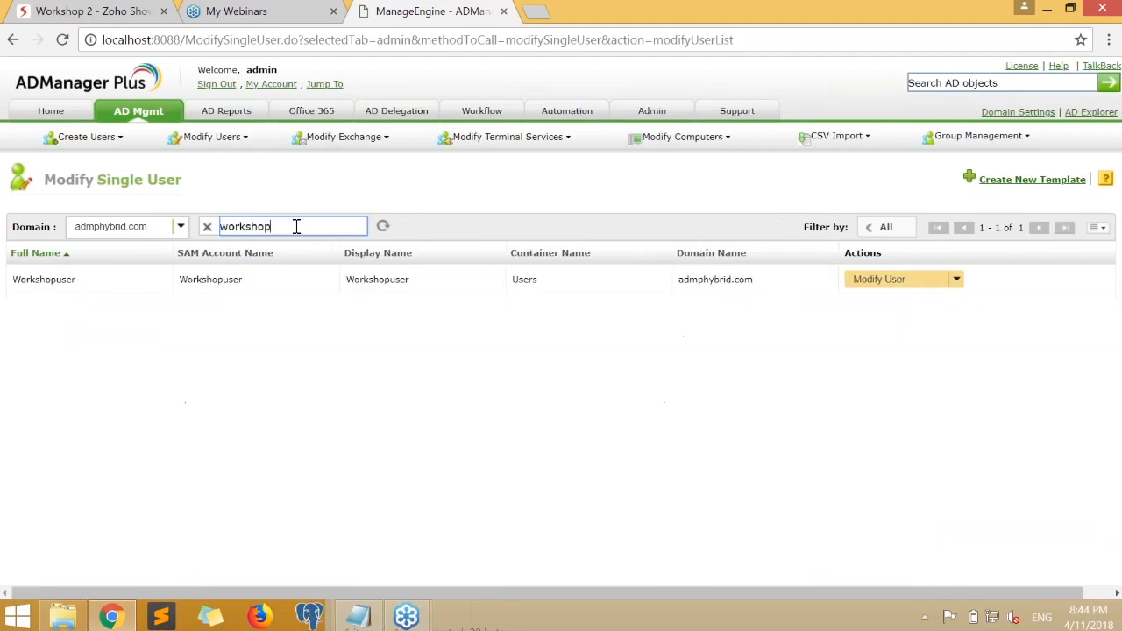
left_click(903, 282)
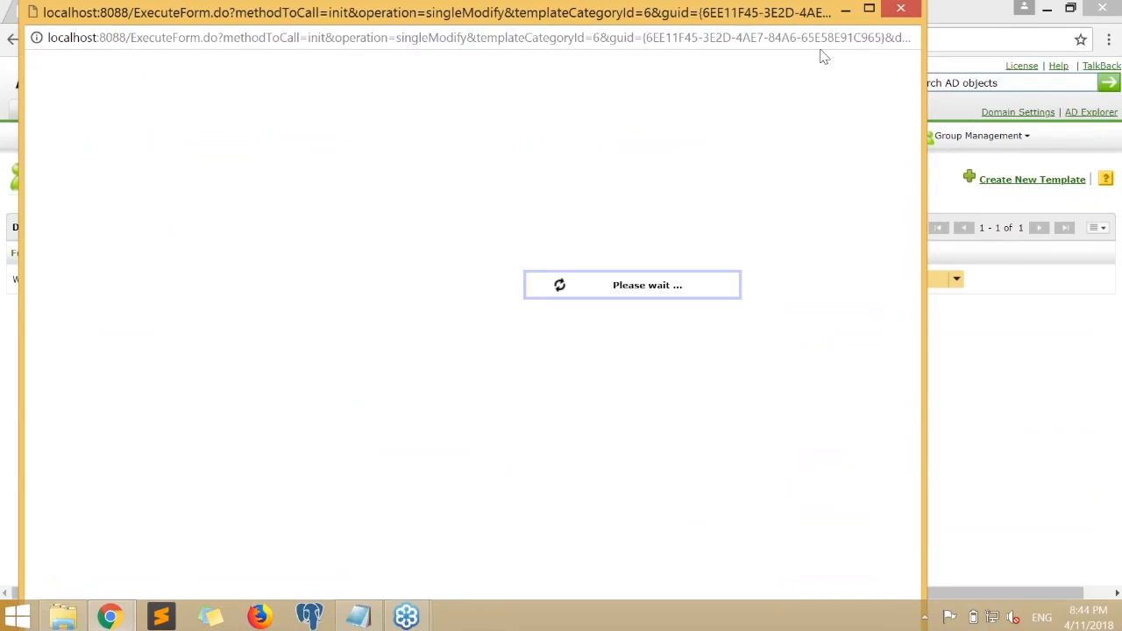
left_click(869, 9)
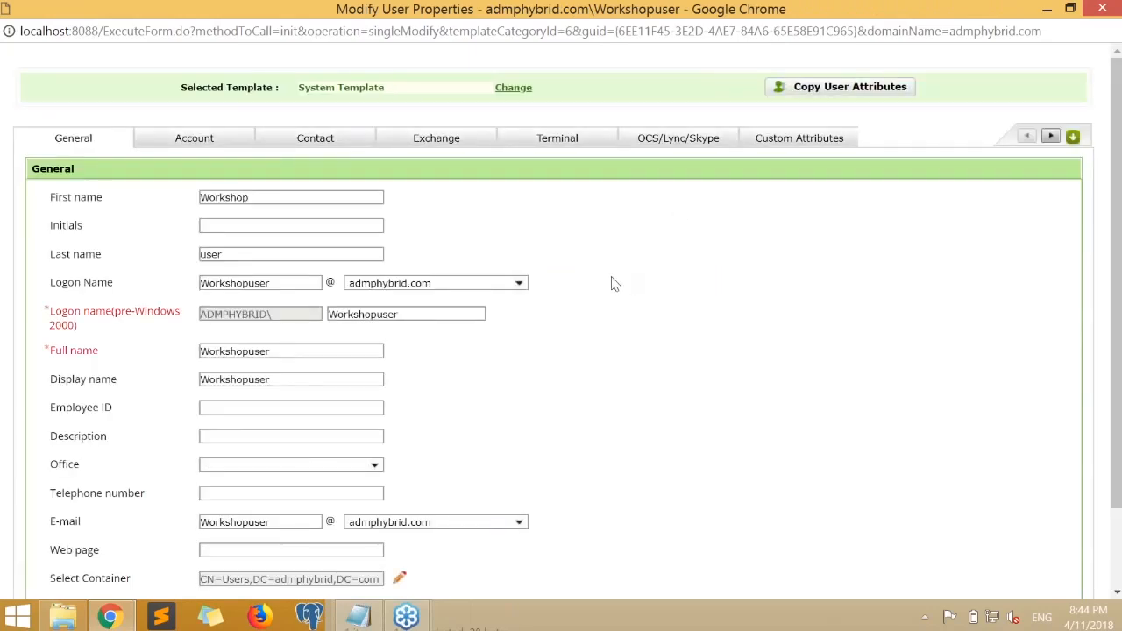
- Examine Workshopuser's general attributes, account settings including group membership, and contact details
scroll(307, 205, "down", 2)
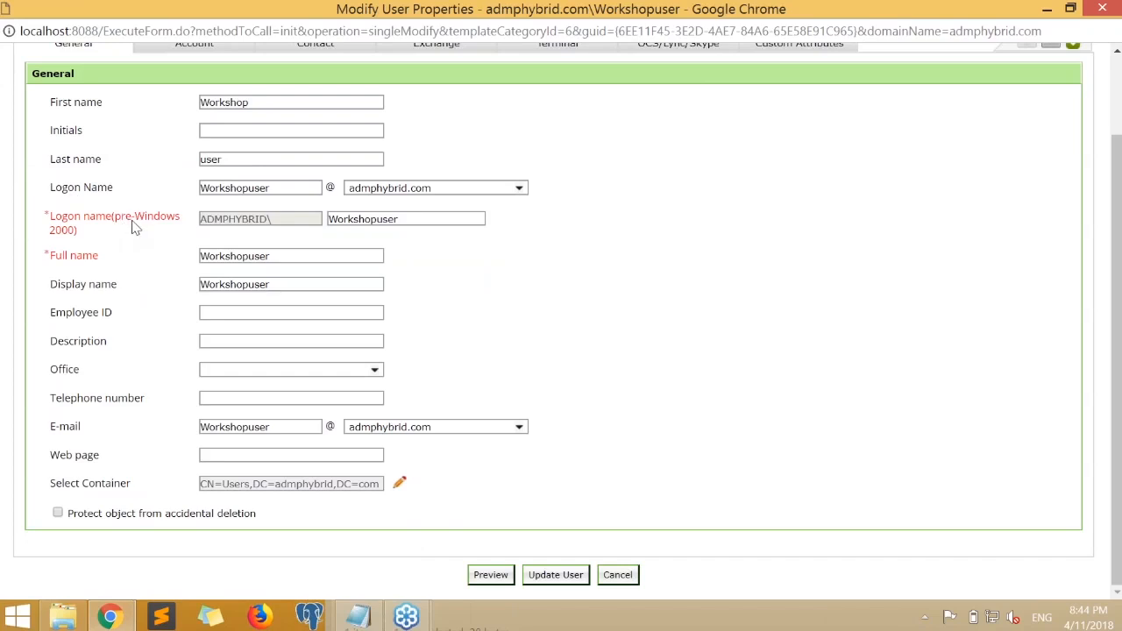
scroll(140, 230, "up", 2)
scroll(676, 380, "down", 2)
scroll(657, 374, "up", 2)
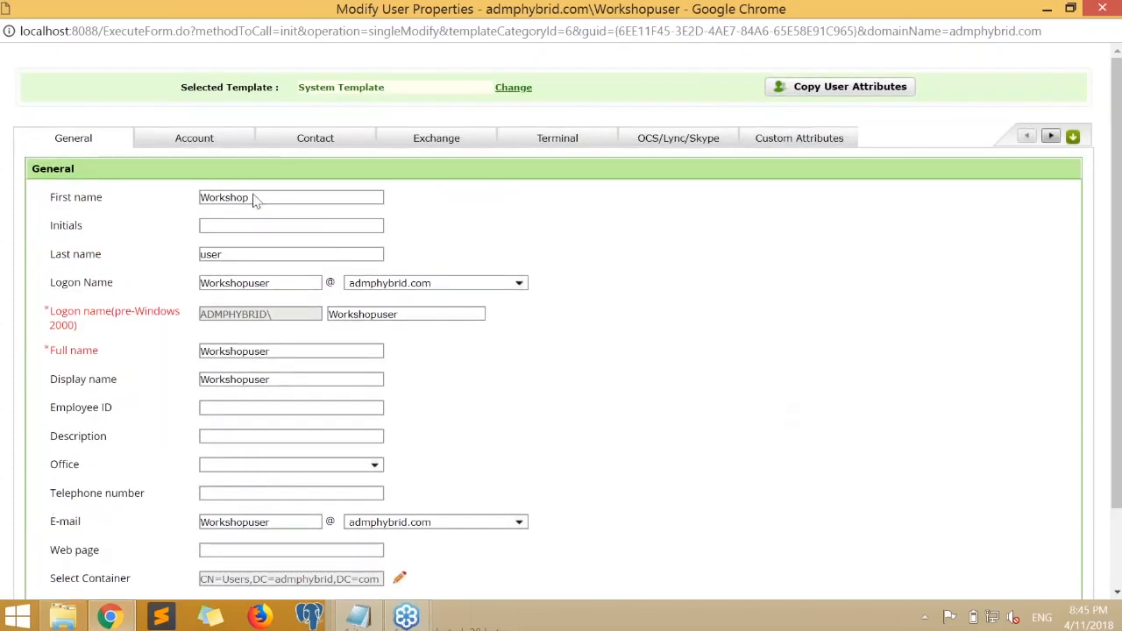
left_click(192, 144)
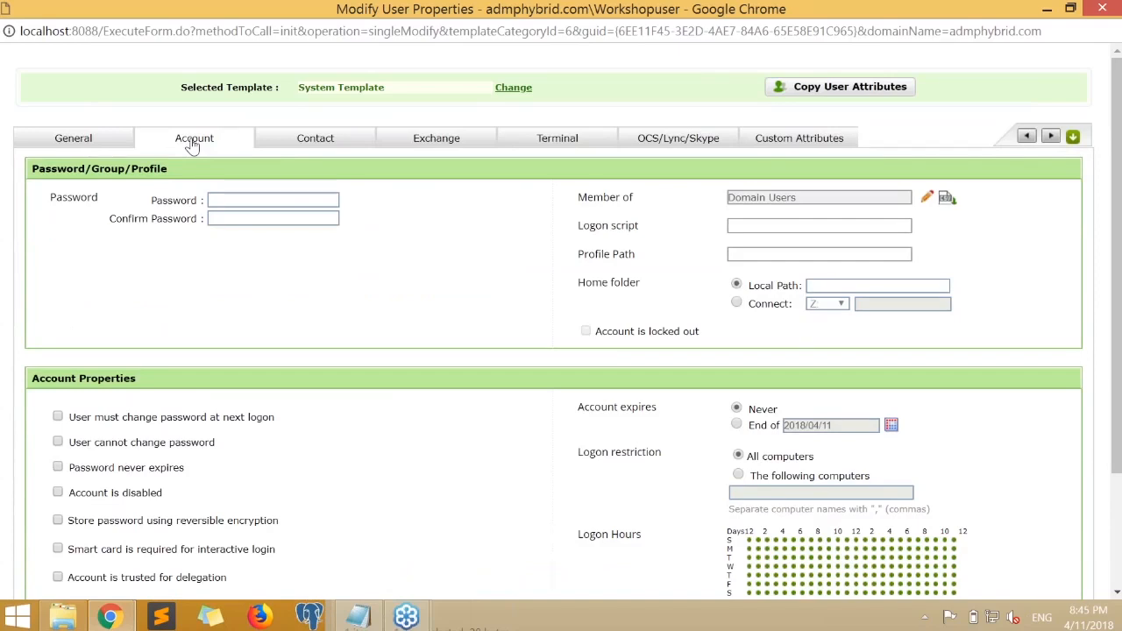
scroll(421, 289, "down", 1)
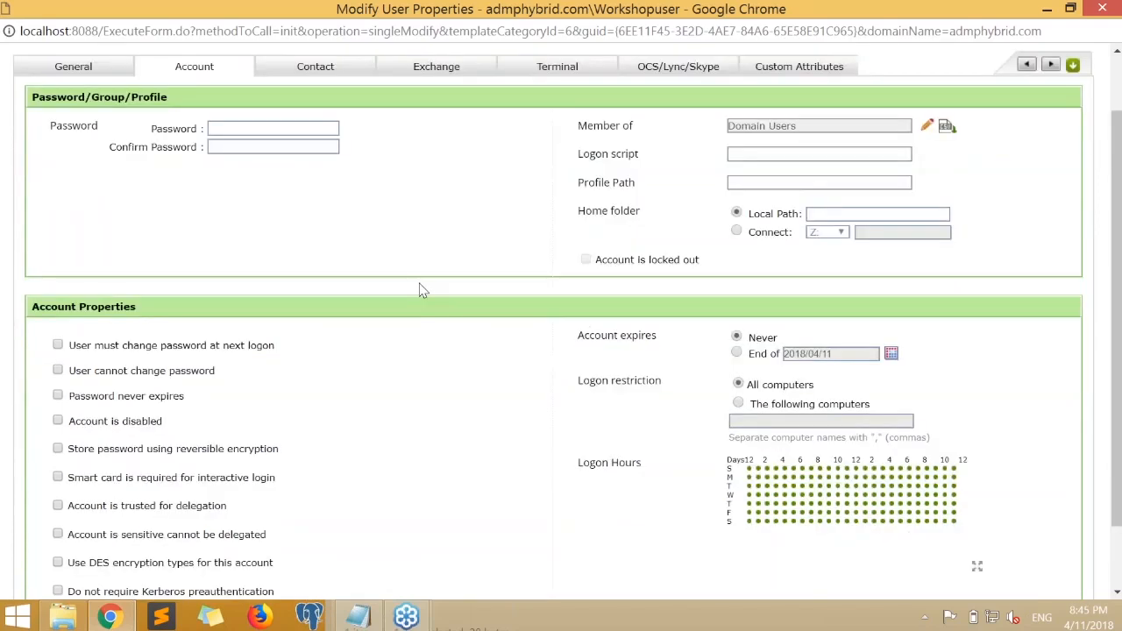
scroll(419, 290, "down", 1)
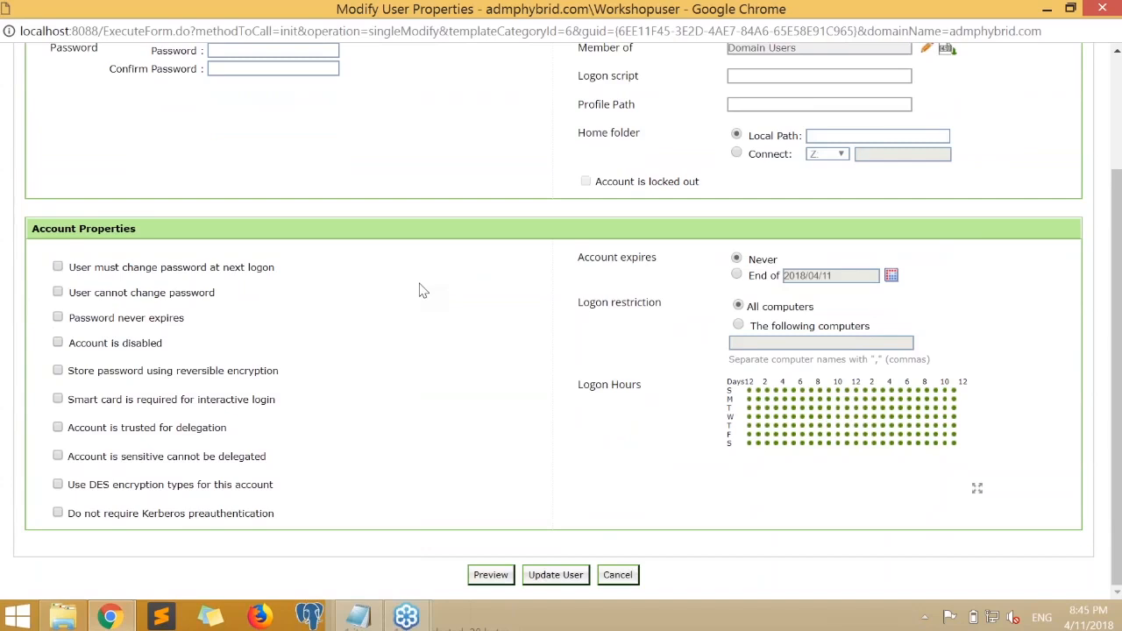
scroll(419, 290, "up", 2)
left_click_drag(580, 198, 639, 207)
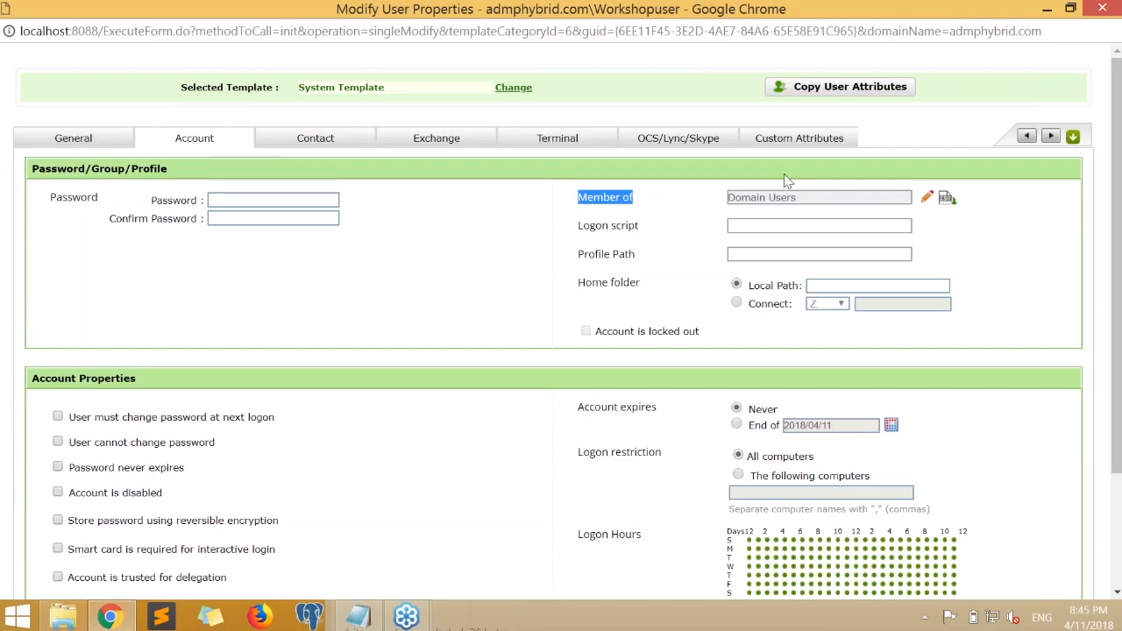
left_click(330, 131)
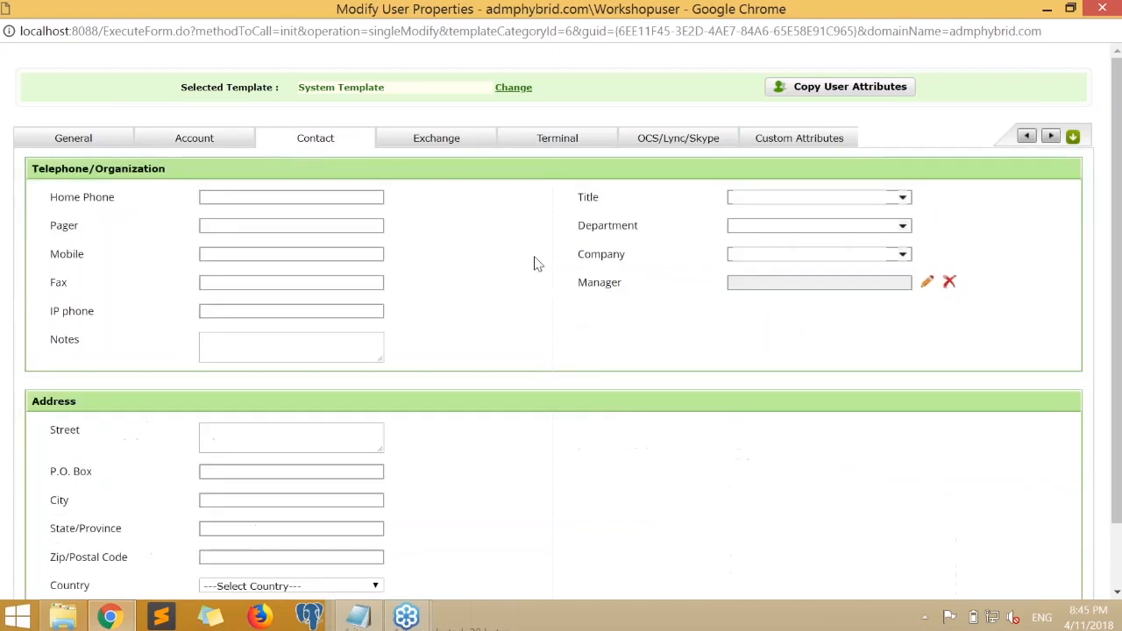
scroll(534, 257, "down", 1)
scroll(534, 257, "up", 1)
- Set the e-mail alias in Workshopuser's Exchange attributes to Workshopuser1
left_click(424, 141)
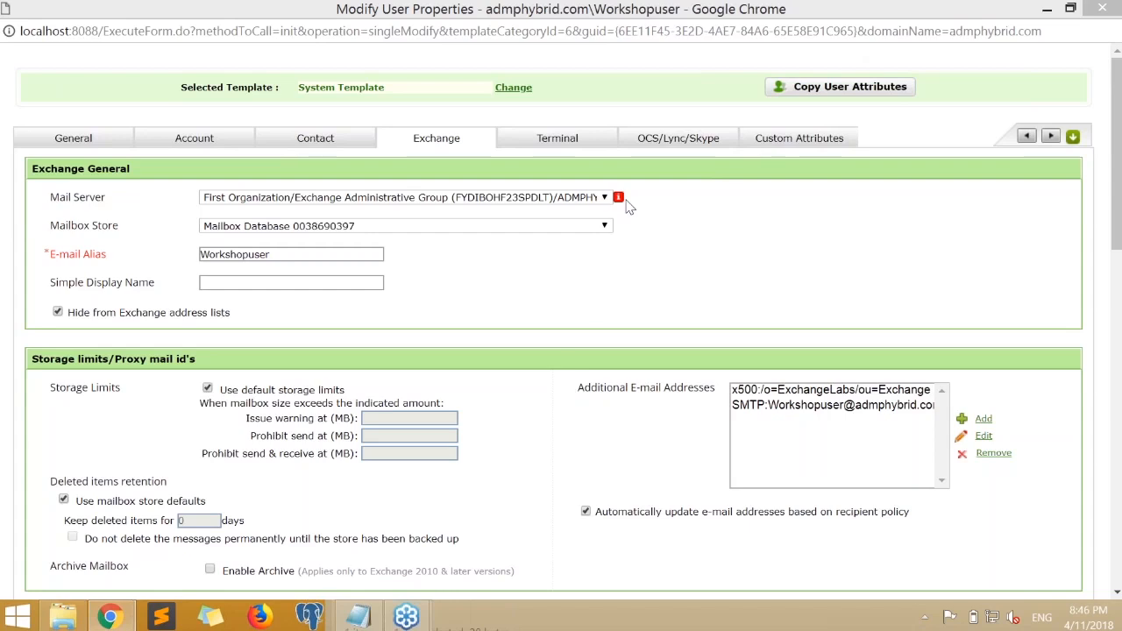
left_click_drag(53, 233, 178, 231)
left_click_drag(53, 255, 118, 261)
left_click(632, 328)
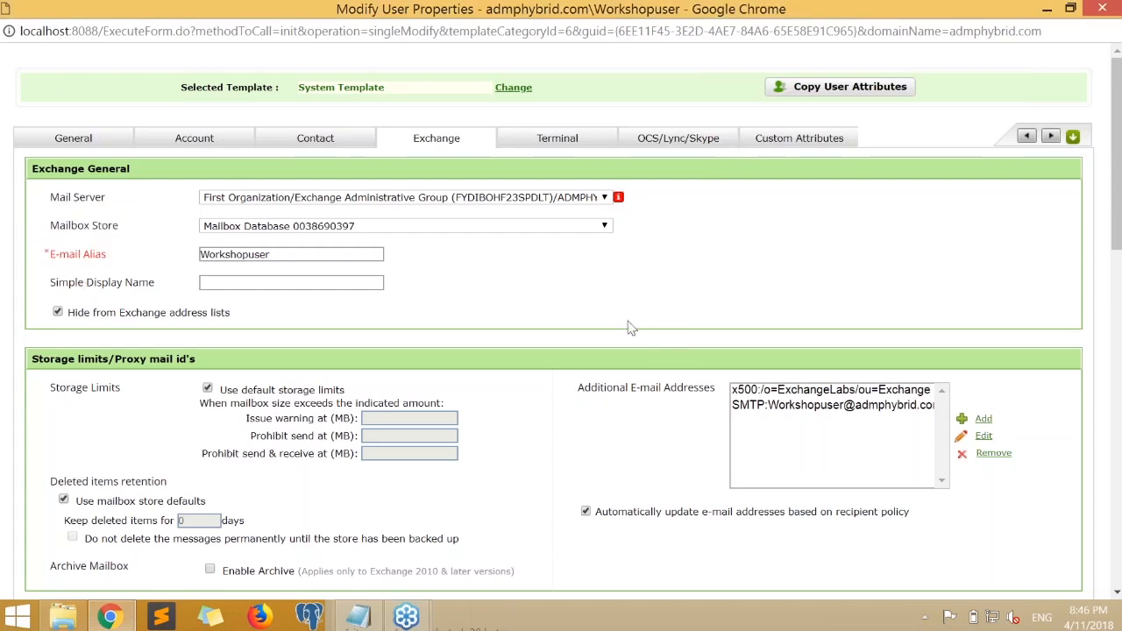
scroll(621, 326, "down", 1)
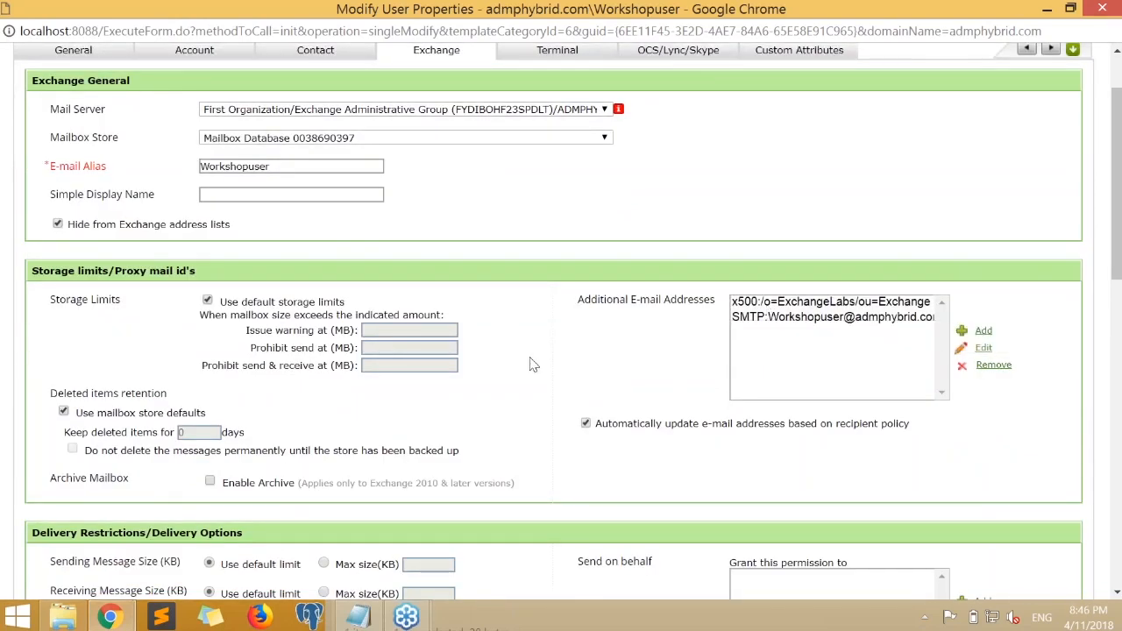
scroll(532, 364, "up", 1)
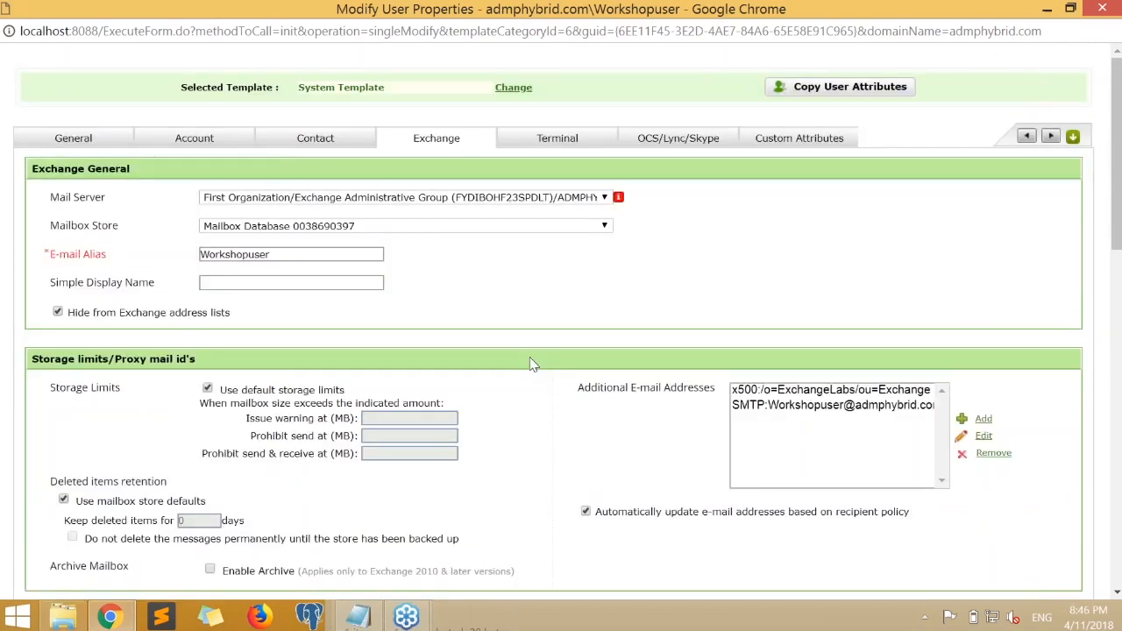
double_click(340, 255)
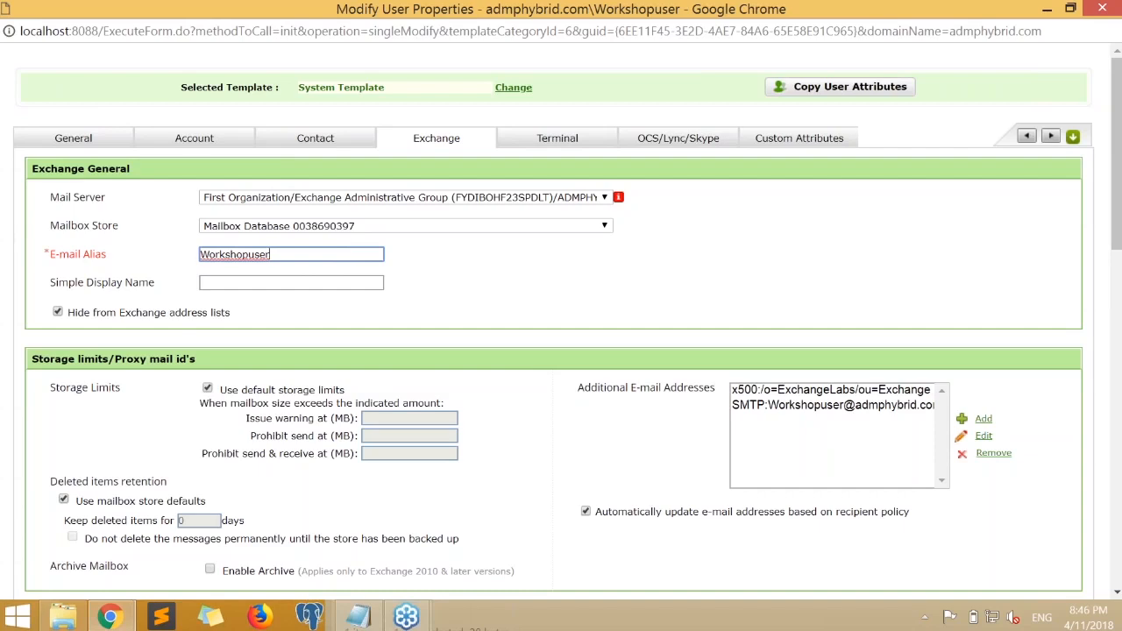
type("1")
left_click(496, 277)
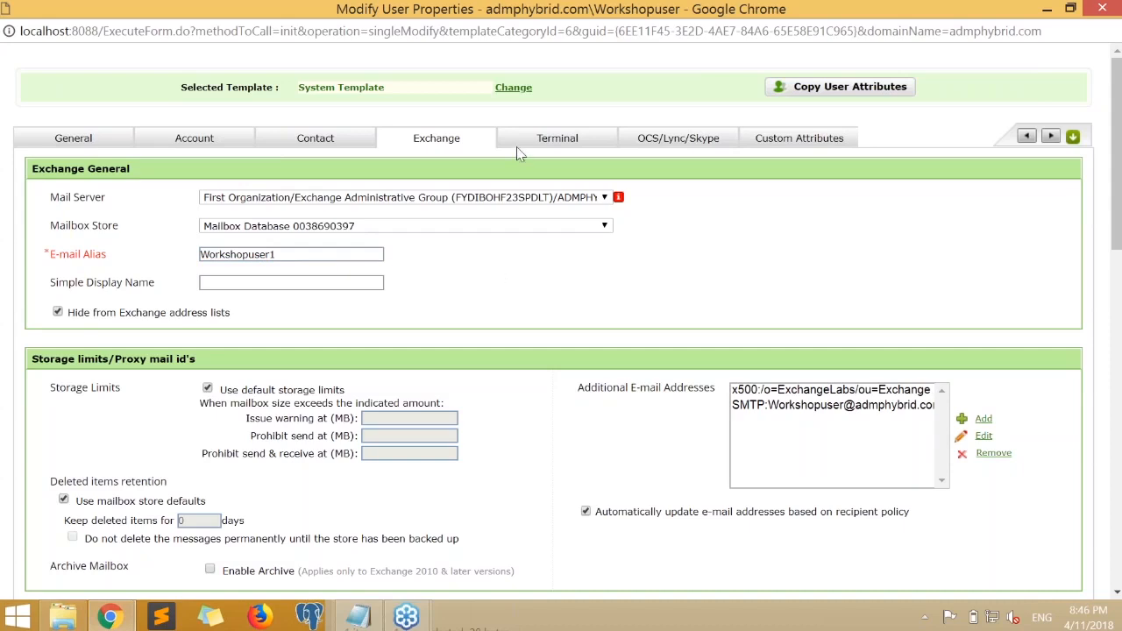
- Preview the pending update to the user and compare the existing and new values of the e-mail alias
scroll(539, 319, "down", 1)
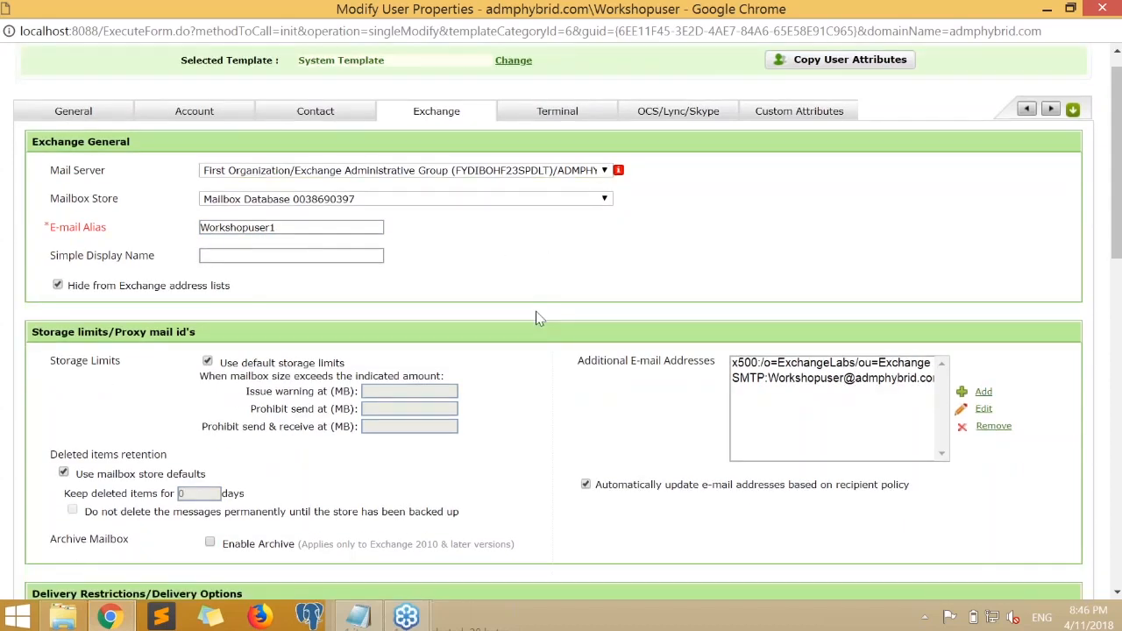
scroll(539, 319, "down", 5)
scroll(537, 317, "down", 1)
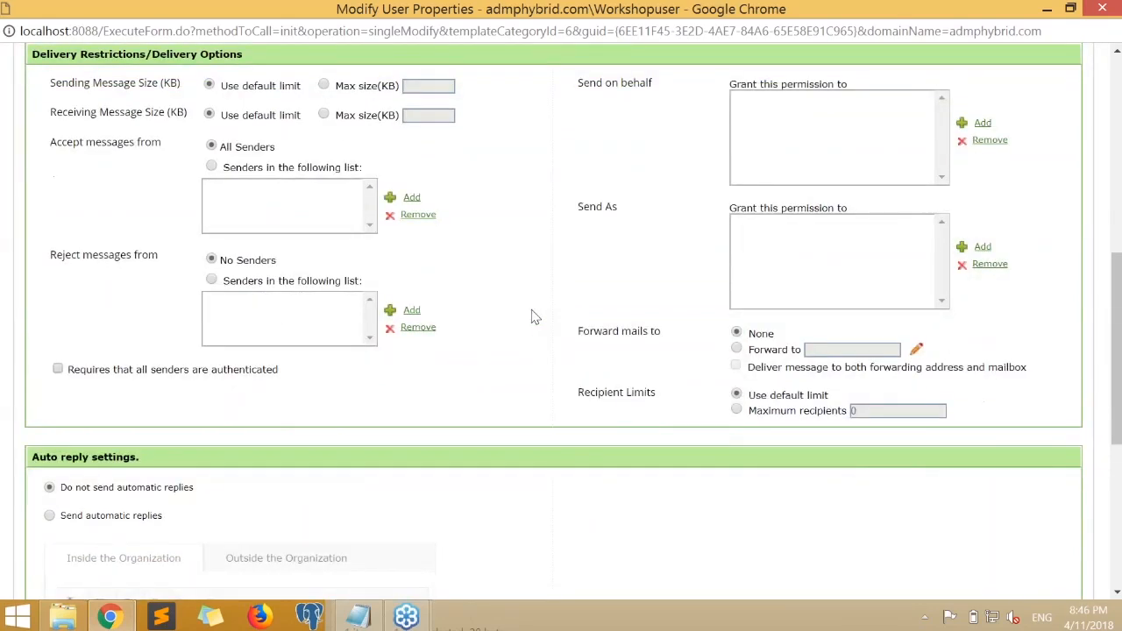
scroll(535, 319, "down", 5)
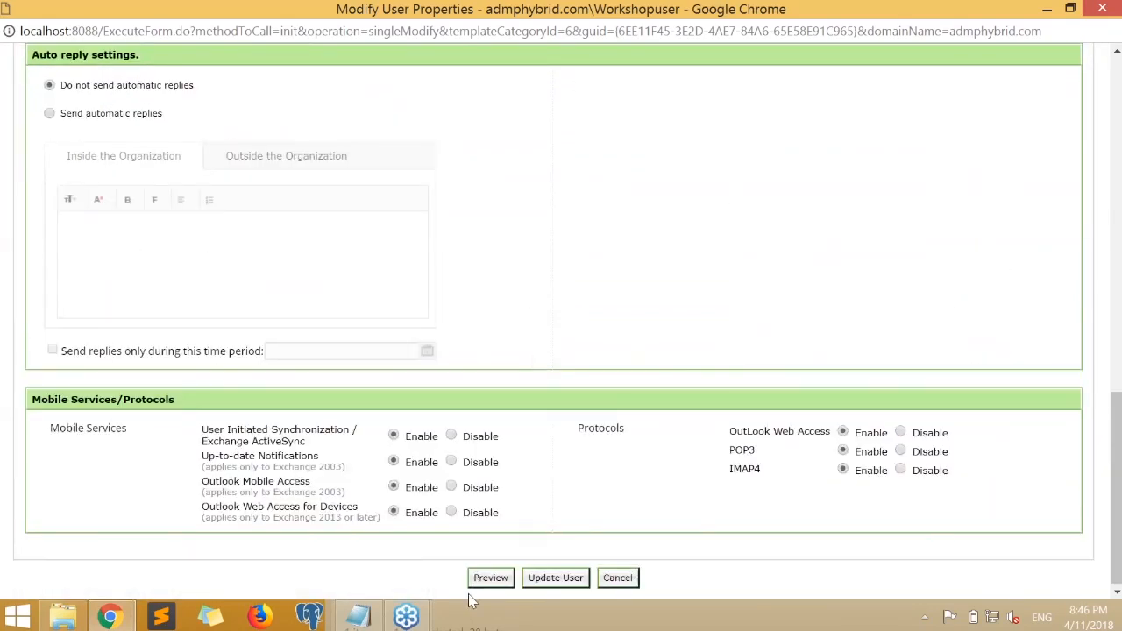
left_click(487, 578)
scroll(750, 256, "up", 15)
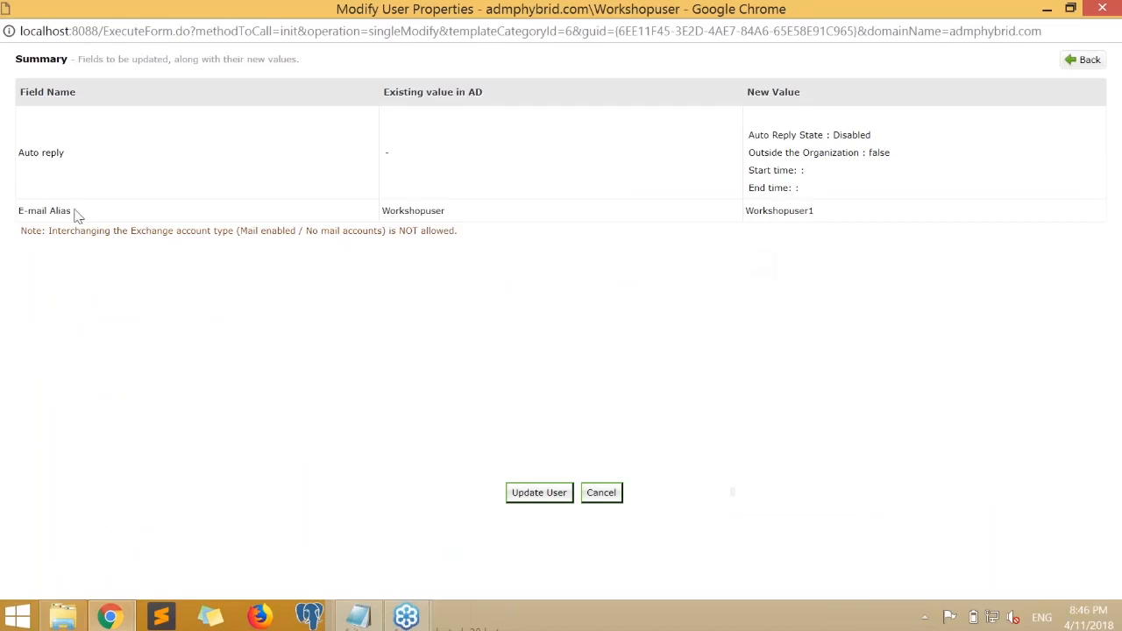
triple_click(43, 210)
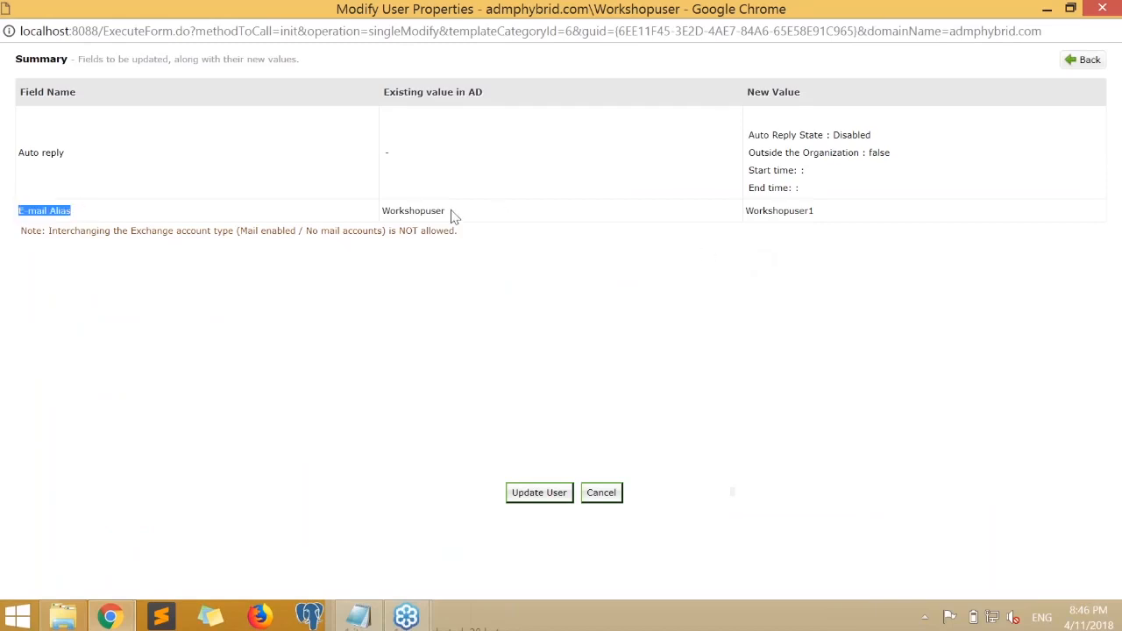
double_click(385, 213)
left_click_drag(746, 210, 844, 213)
left_click(785, 265)
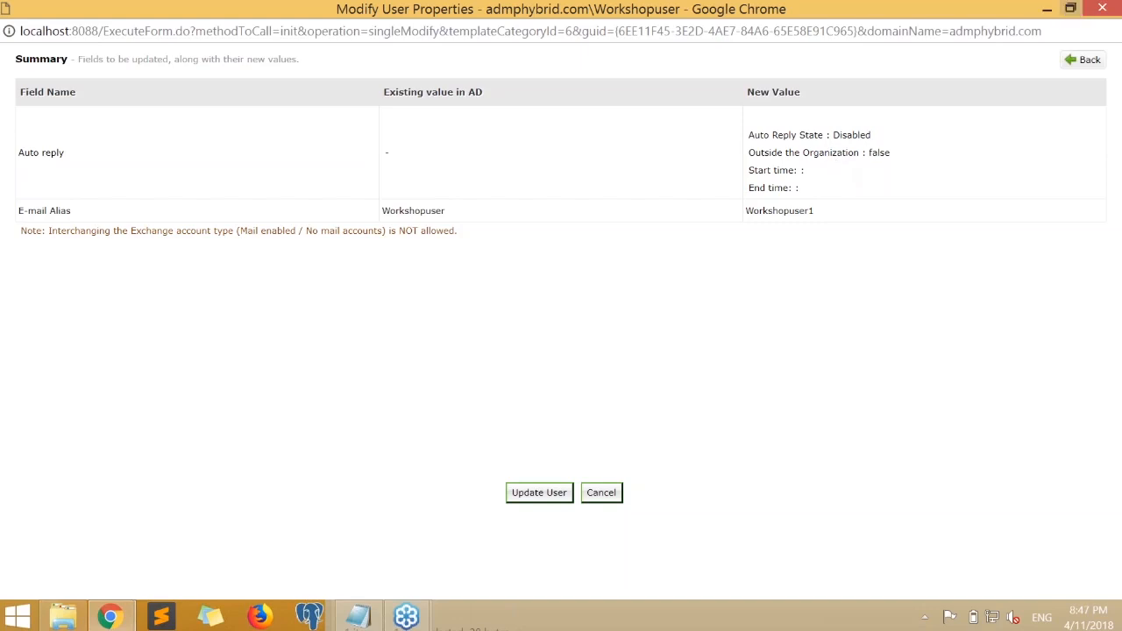
- Return from the update summary to Workshopuser's Exchange attributes and examine the additional e-mail addresses
left_click(1083, 63)
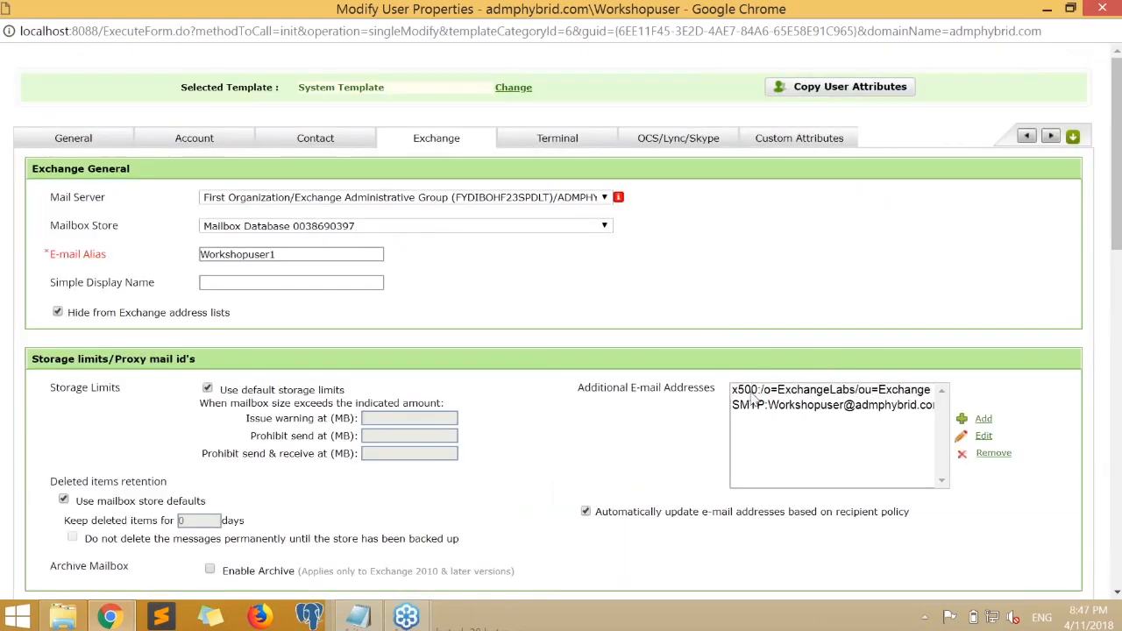
left_click_drag(577, 390, 717, 396)
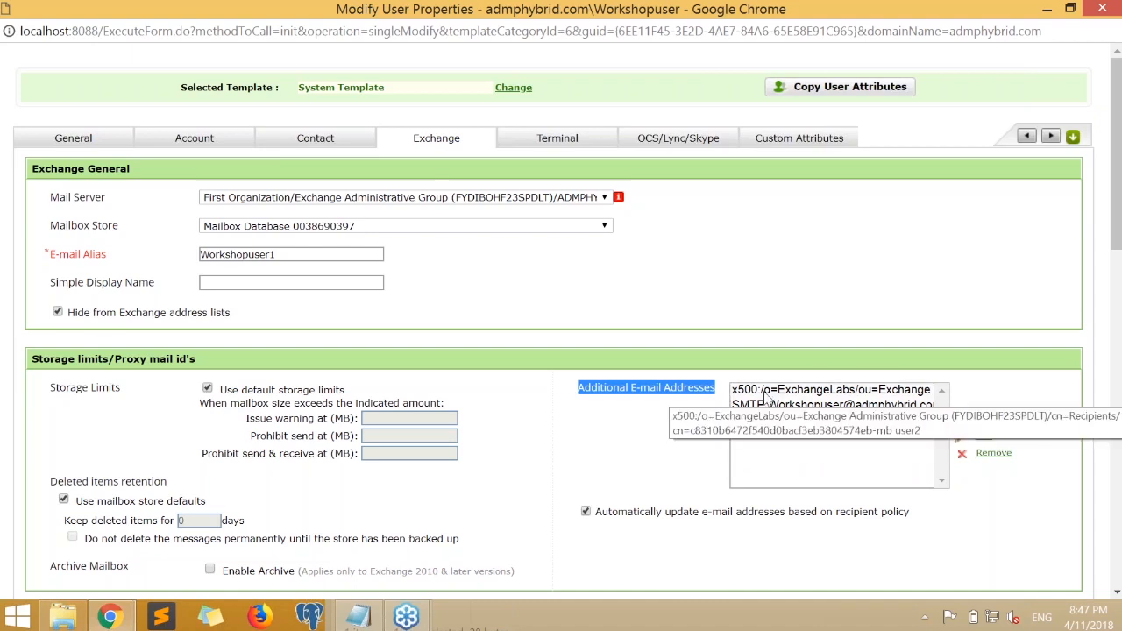
left_click(727, 266)
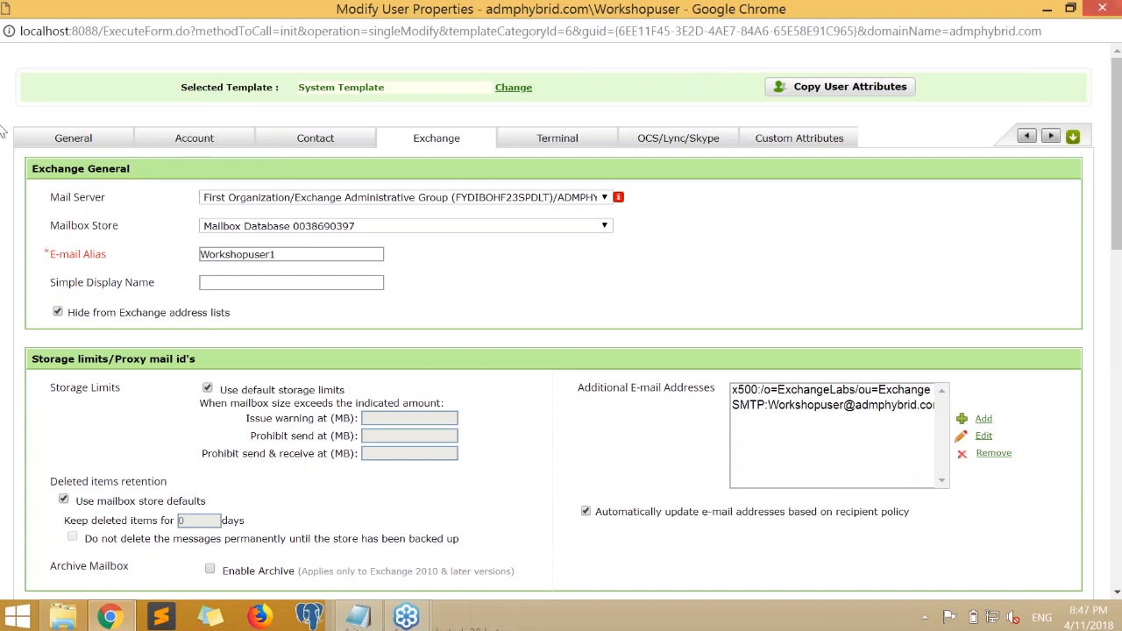
- Examine Workshopuser's pre-Windows 2000 logon name in the general attributes
left_click(70, 141)
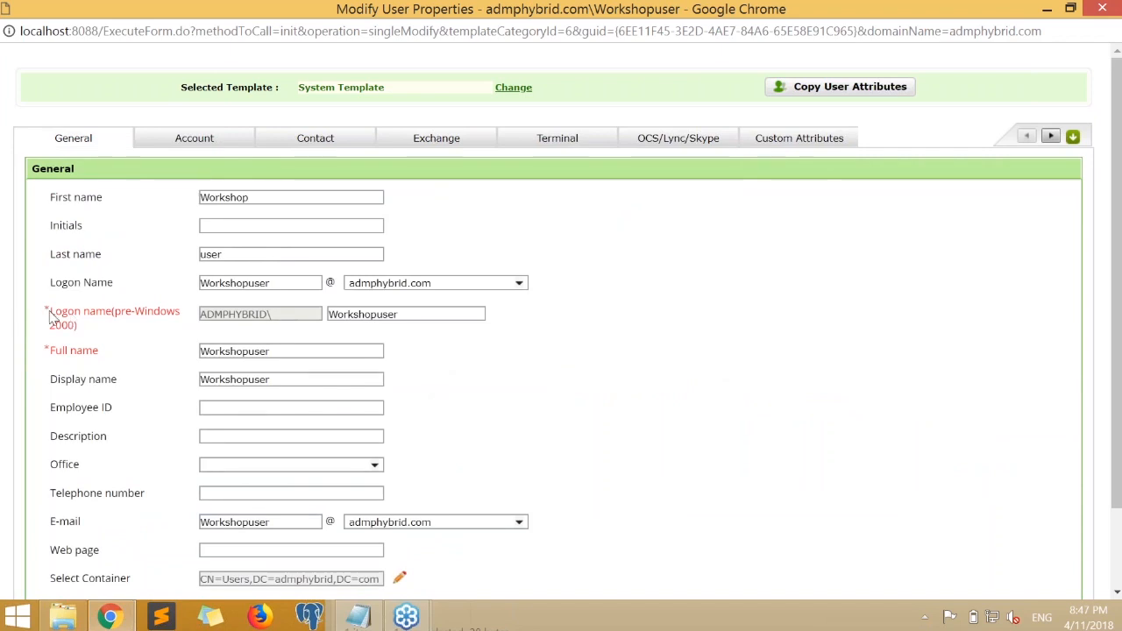
mouse_move(50, 318)
left_mouse_down()
mouse_move(84, 333)
mouse_move(142, 325)
mouse_move(66, 325)
mouse_move(50, 309)
left_mouse_up()
left_click(102, 337)
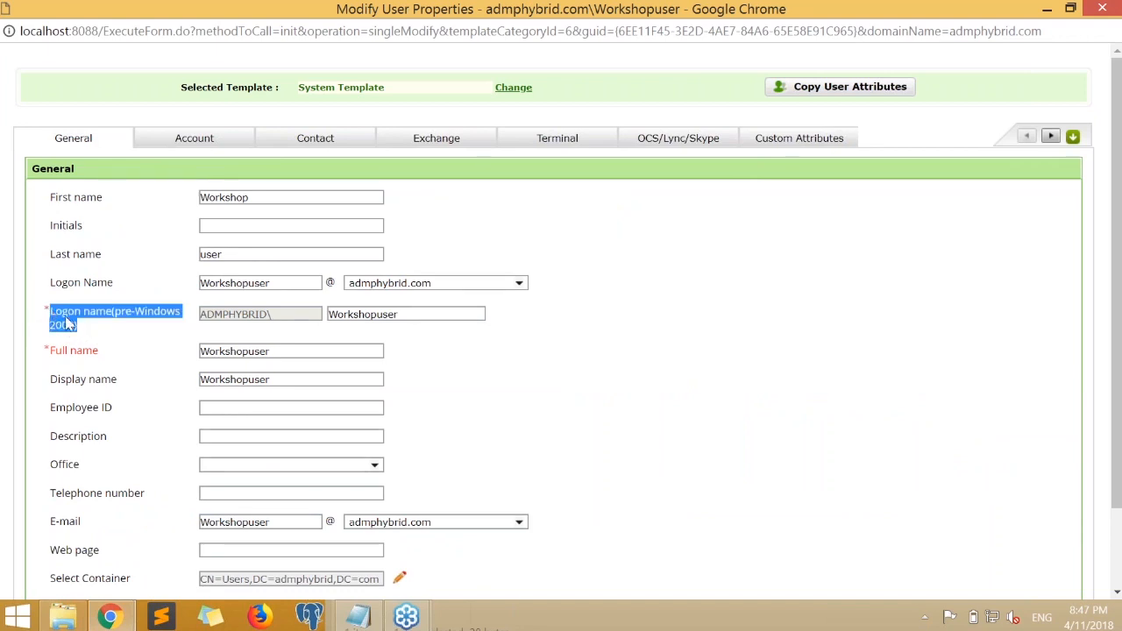
left_click(99, 330)
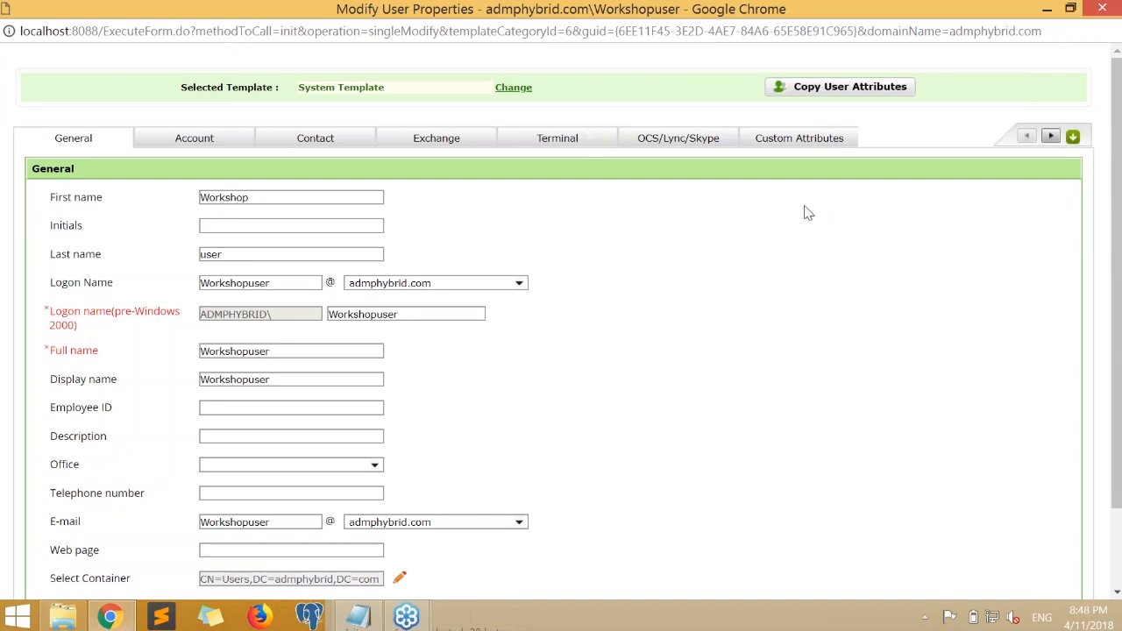
triple_click(52, 319)
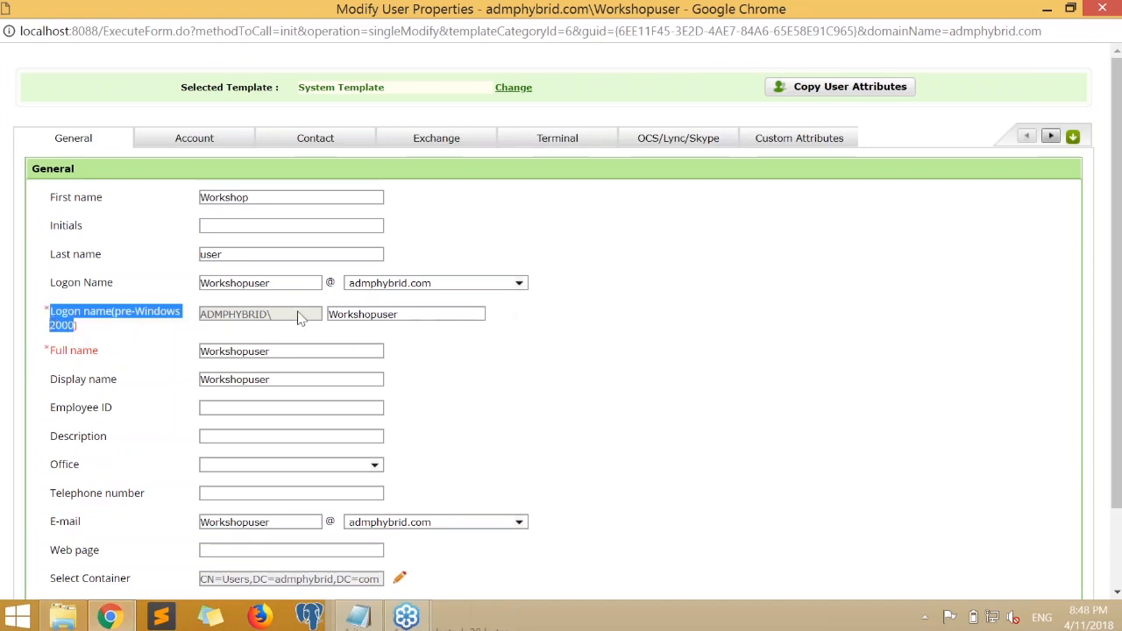
left_click_drag(419, 313, 307, 320)
- Check the SMTP entry among Workshopuser's additional e-mail addresses, and close the user's properties without updating
left_click(420, 140)
scroll(718, 355, "down", 1)
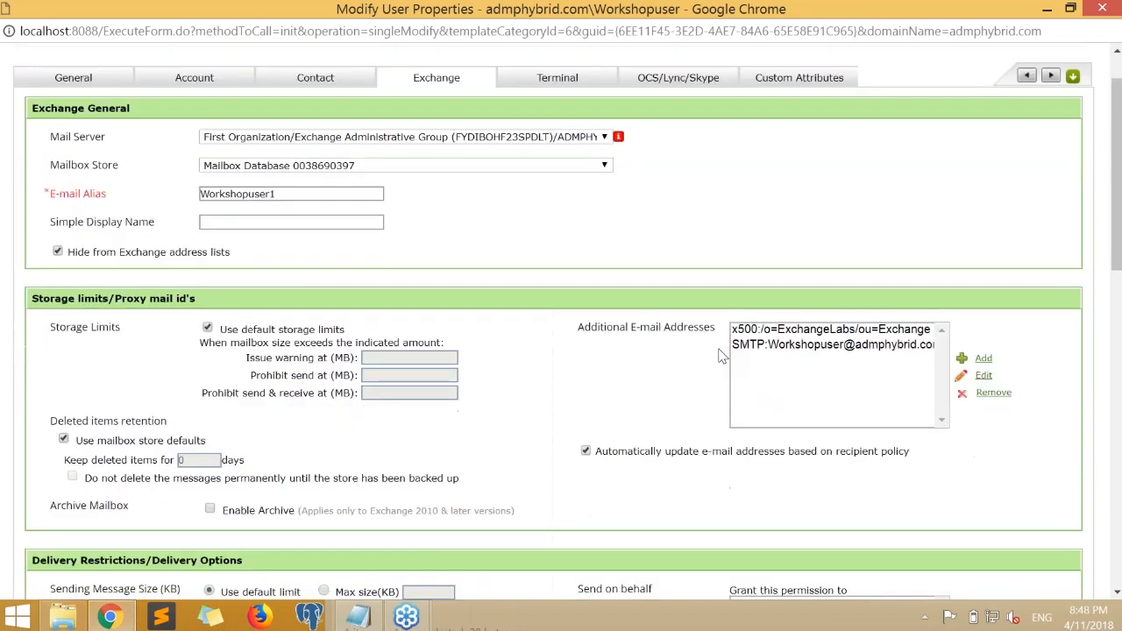
left_click(833, 316)
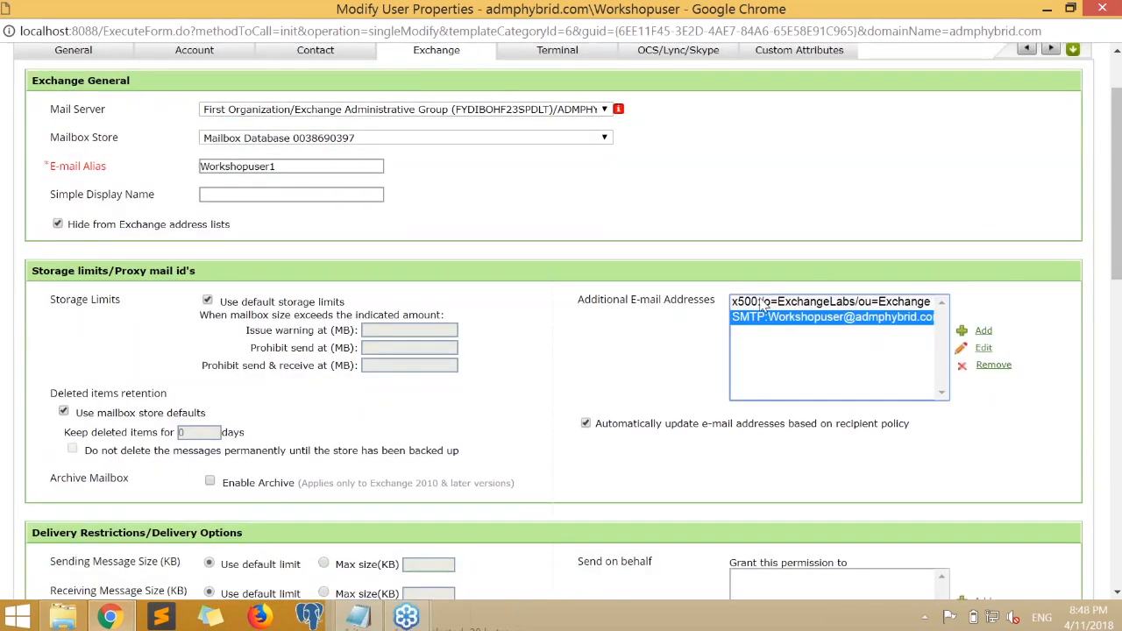
left_click(1113, 8)
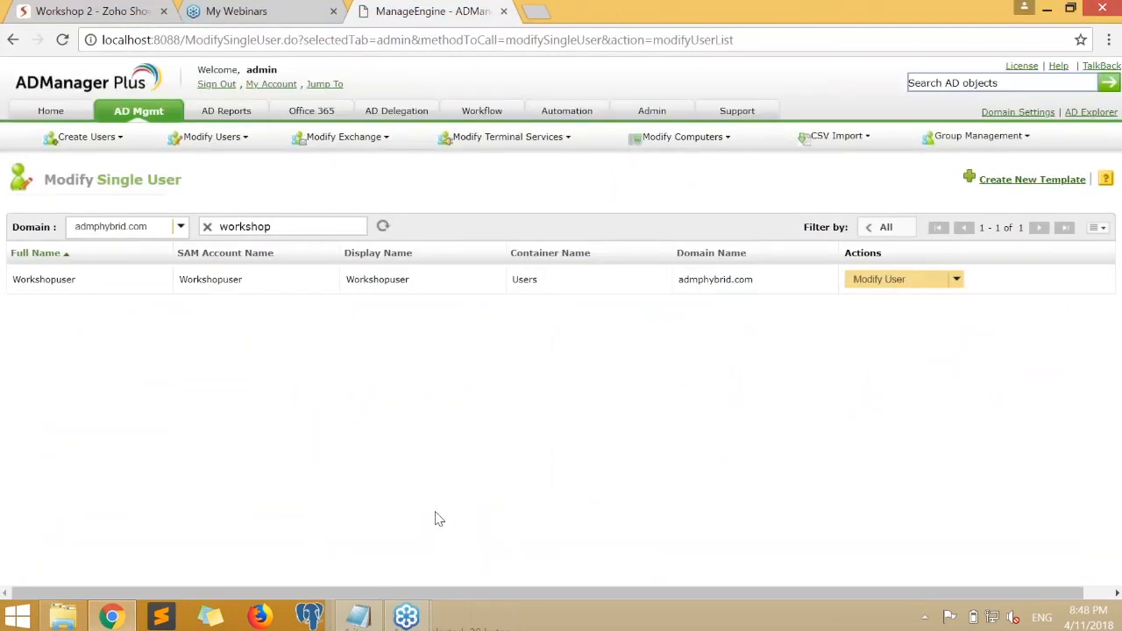
- Switch to UserCreation.csv in Notepad and add a proxyAddresses column to the header after samAccountName
left_click(357, 616)
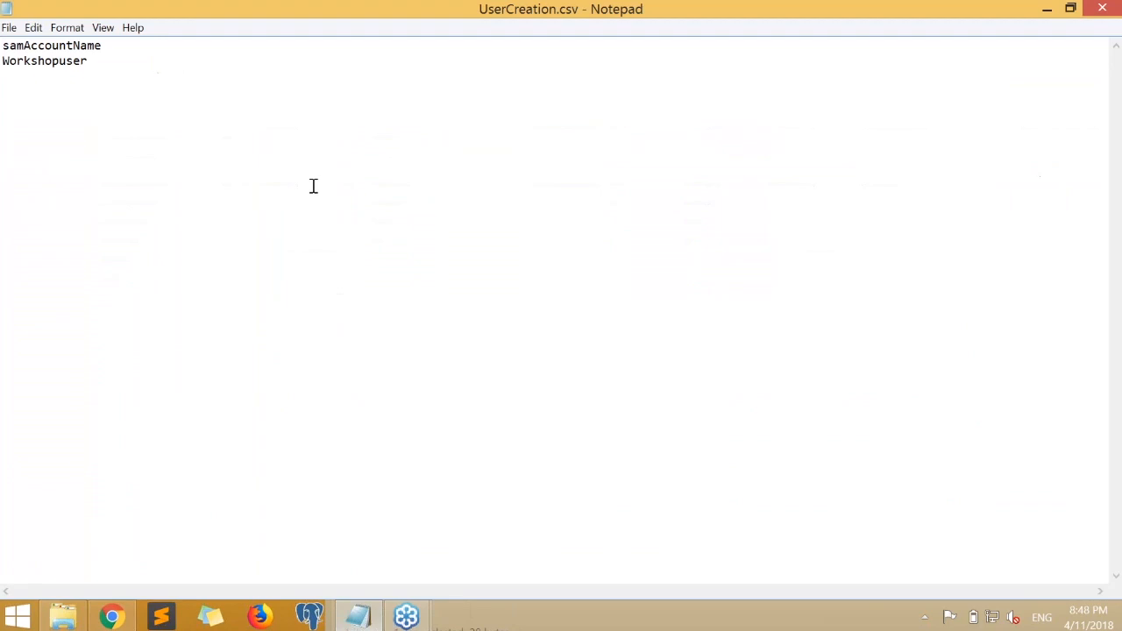
left_click(159, 42)
type(",proxyAddresses")
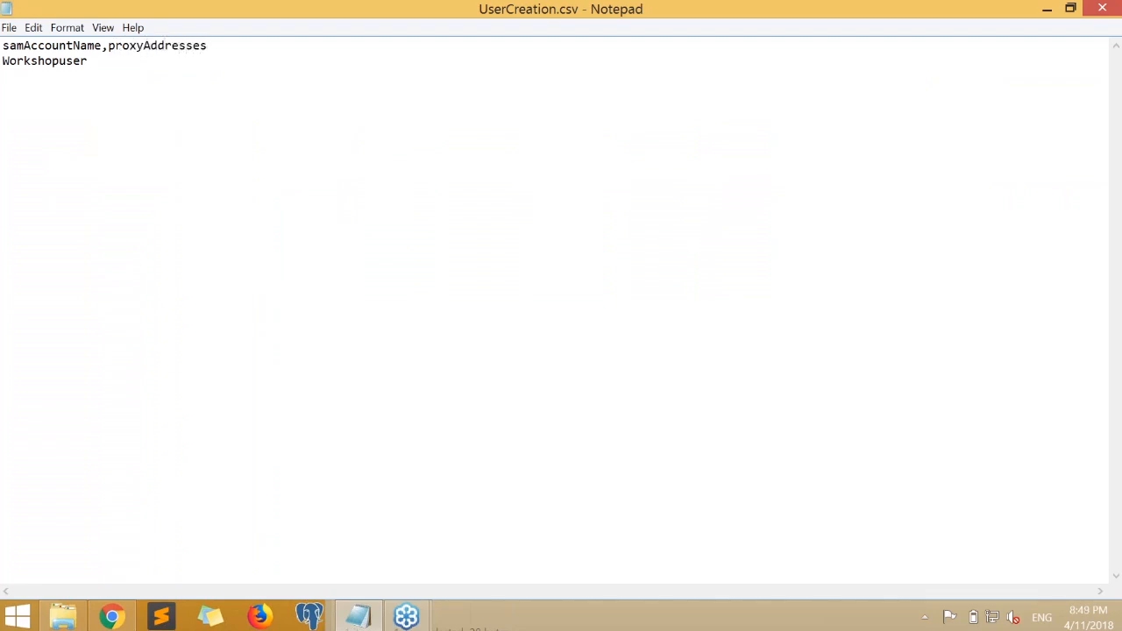
key("shift+Home")
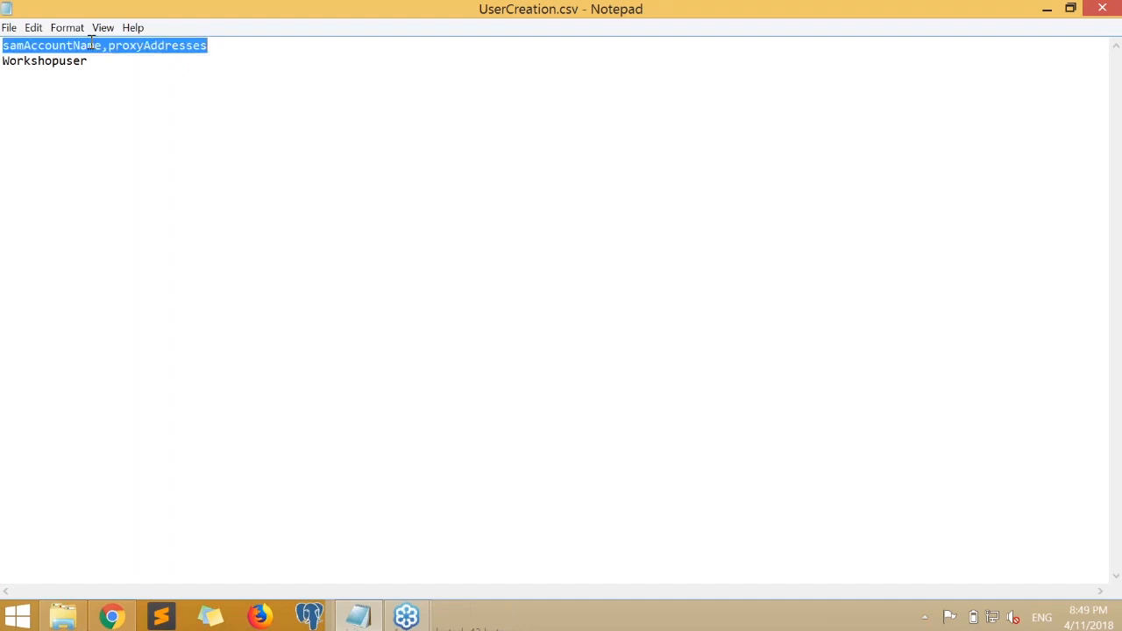
left_click(99, 48)
double_click(99, 47)
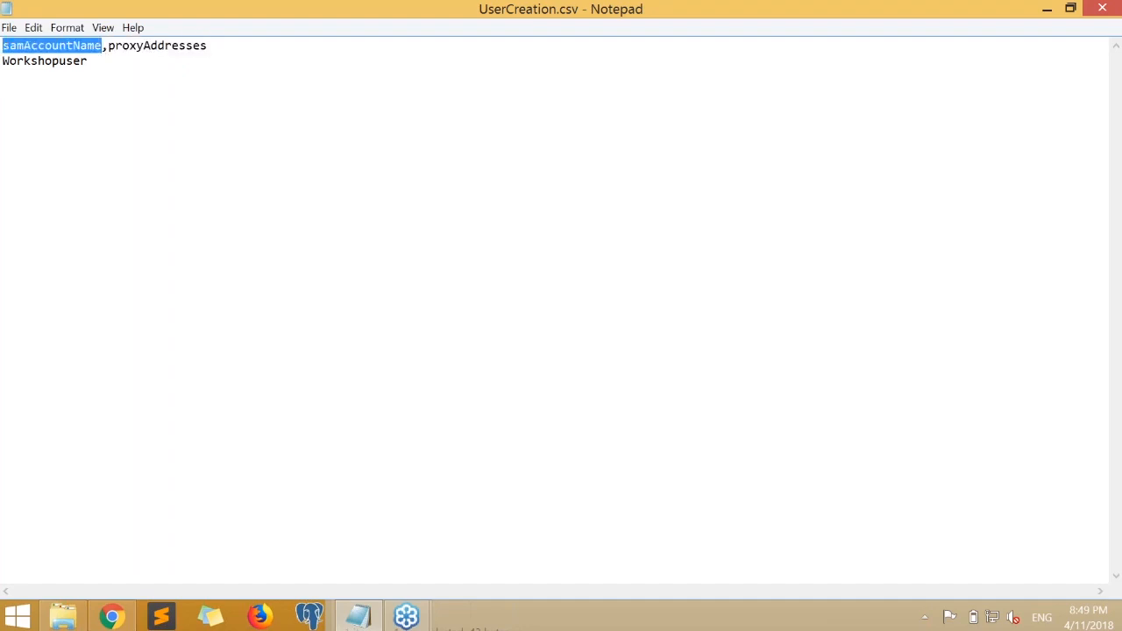
left_click_drag(231, 45, 113, 60)
- Add a double-quoted proxyAddresses value to the Workshopuser row, with a primary SMTP: address and a secondary smtp: address separated by a comma
left_click(112, 59)
type(",")
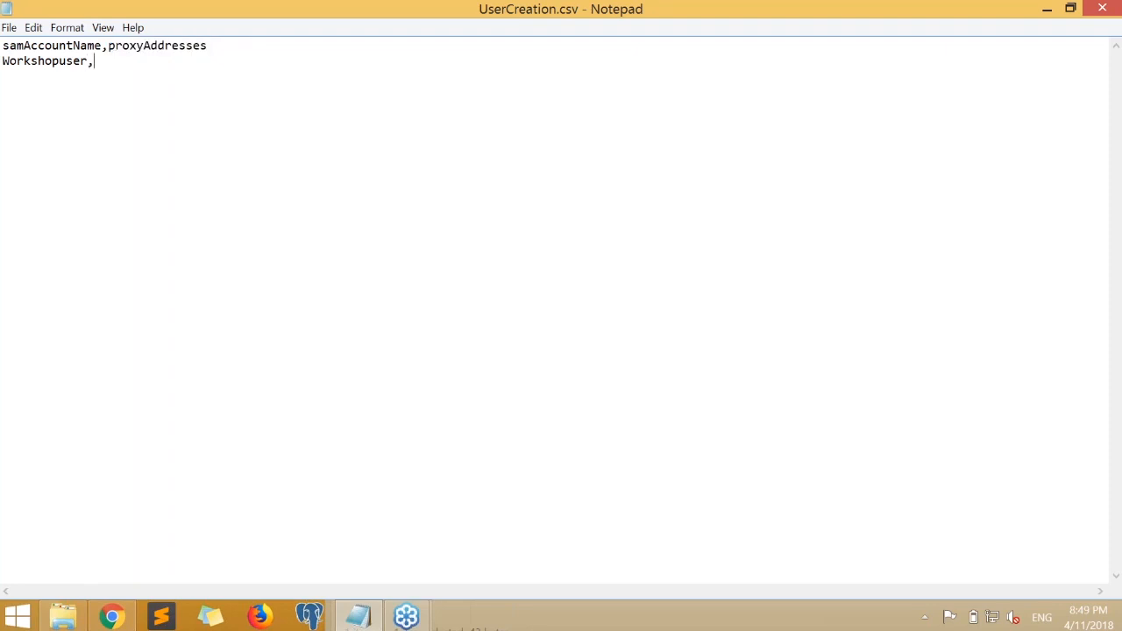
type("\"\"")
type("SMTP")
type(":")
type("worksh")
type("op")
type(".user@do")
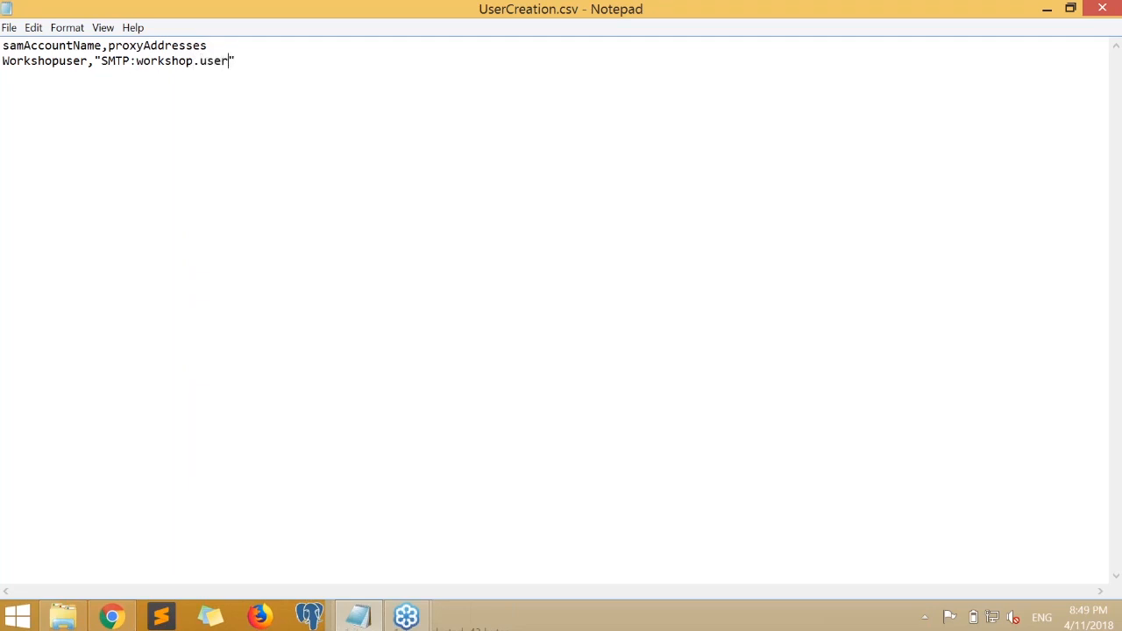
type("main.com,smtp:")
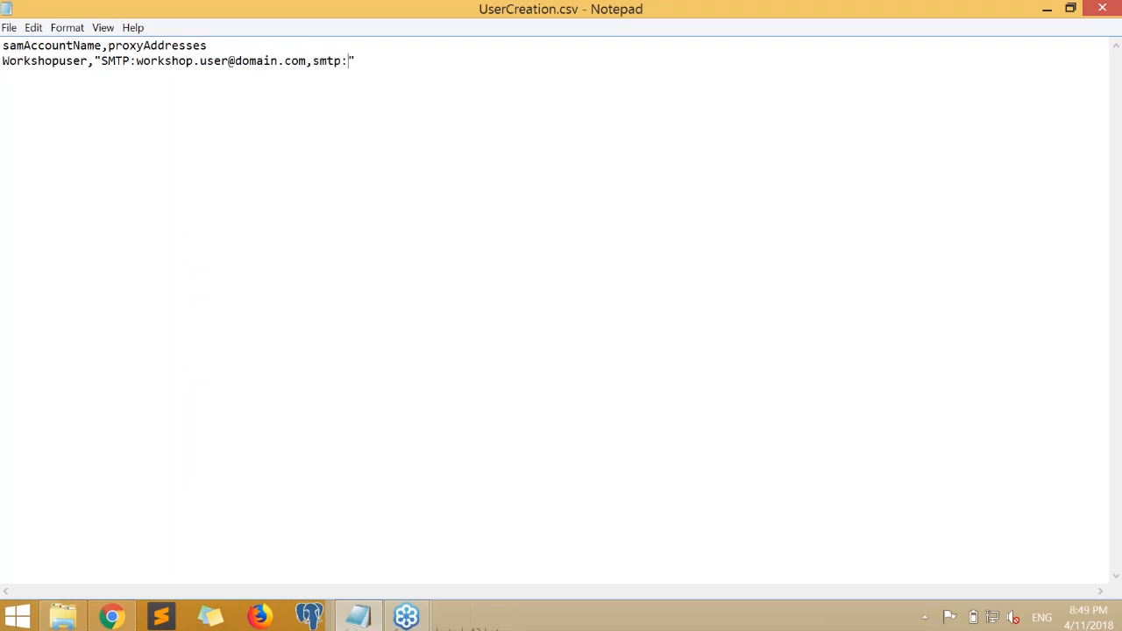
type("workshoptest@domain1.com")
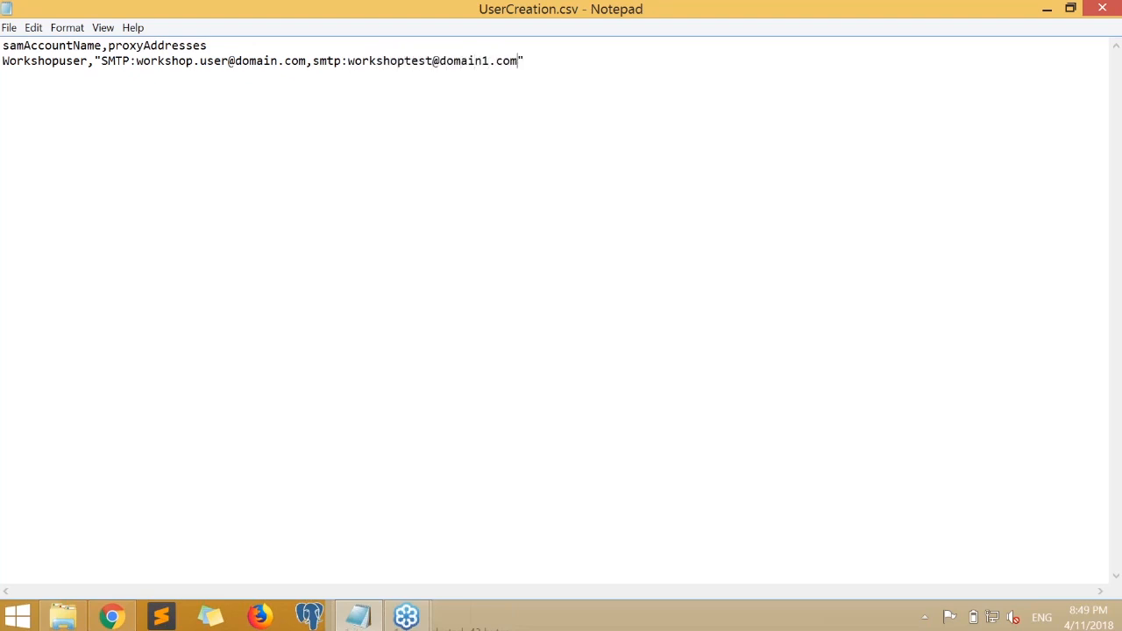
- Review the account name and the quoted proxy address value in the Workshopuser row
left_click(88, 58)
left_click_drag(89, 59, 5, 63)
left_click(92, 59)
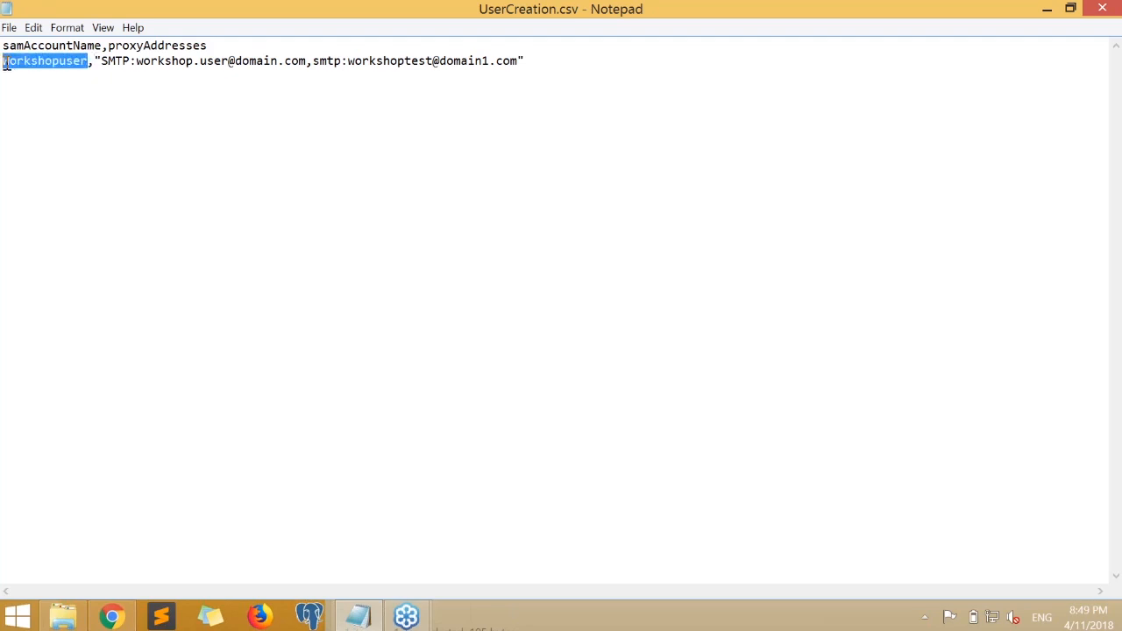
left_click(99, 67)
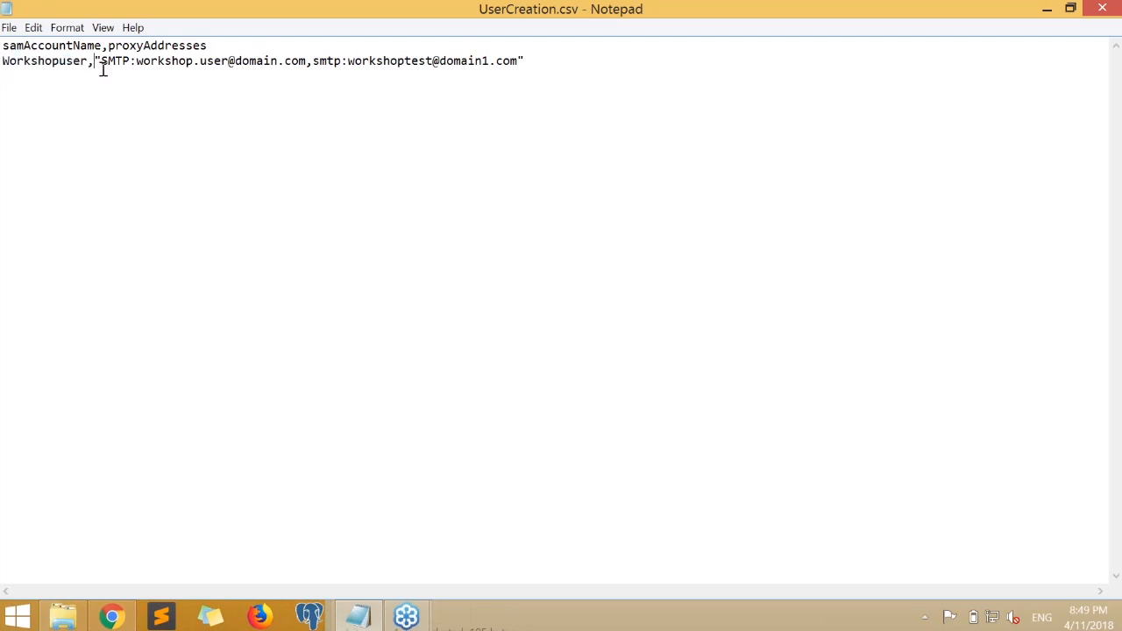
left_click_drag(94, 60, 586, 55)
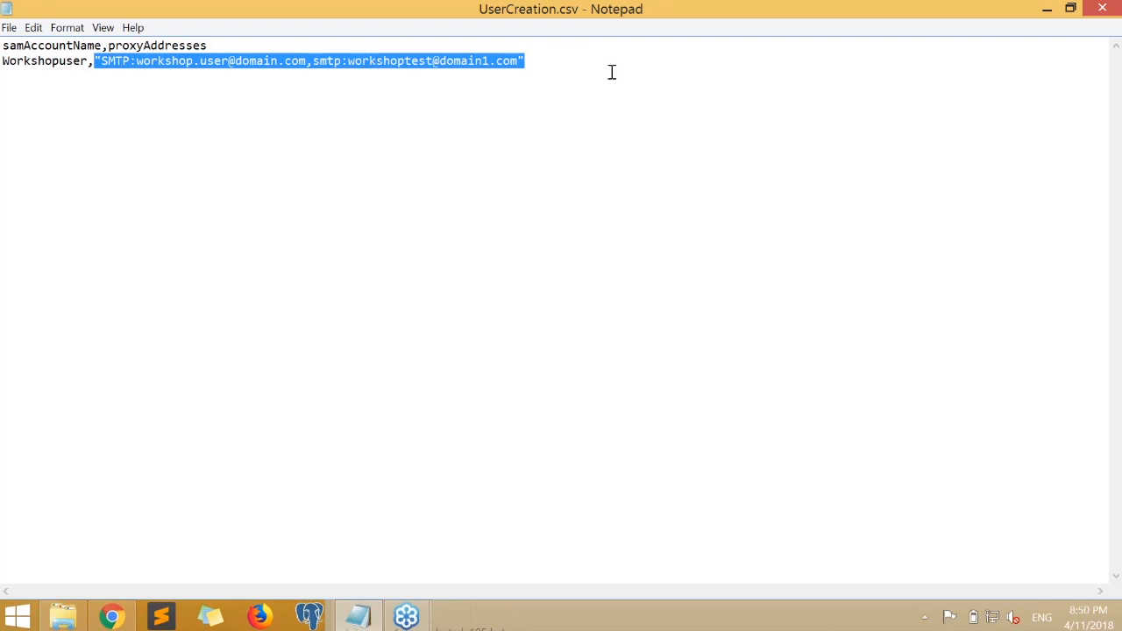
- Switch back to ADManager Plus and open the CSV import for modifying users
left_click(1049, 12)
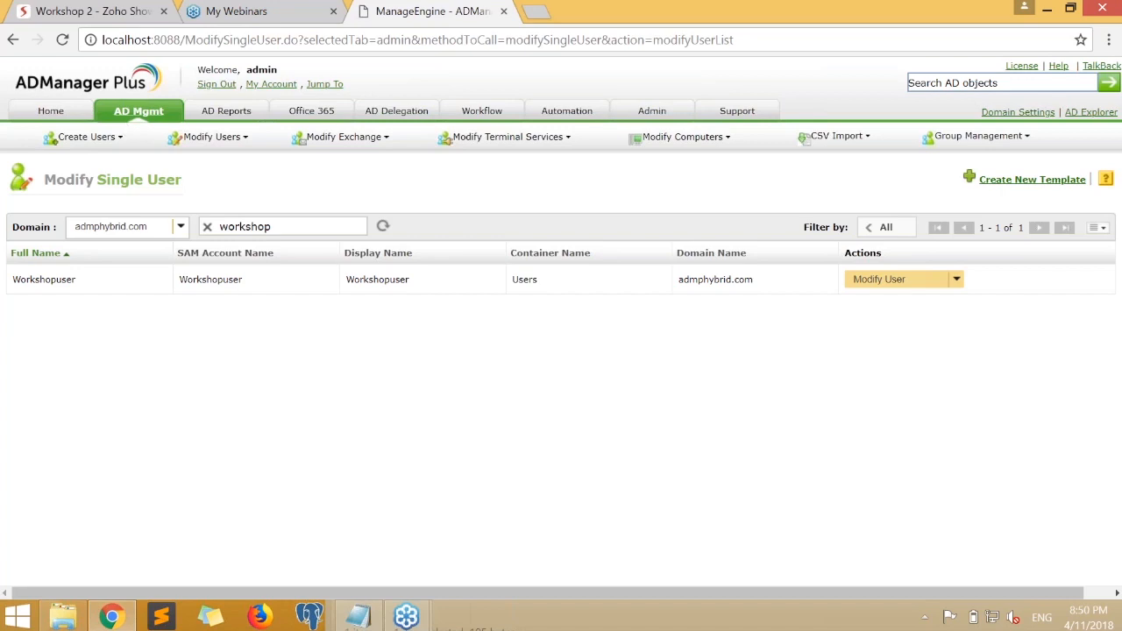
left_click(136, 111)
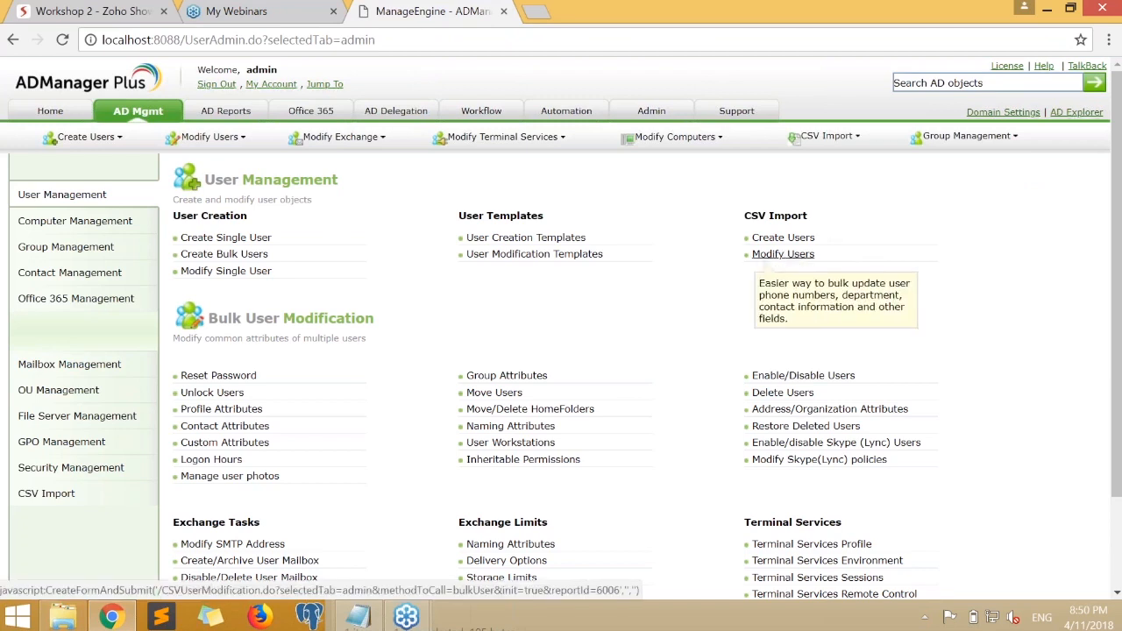
left_click_drag(743, 215, 808, 216)
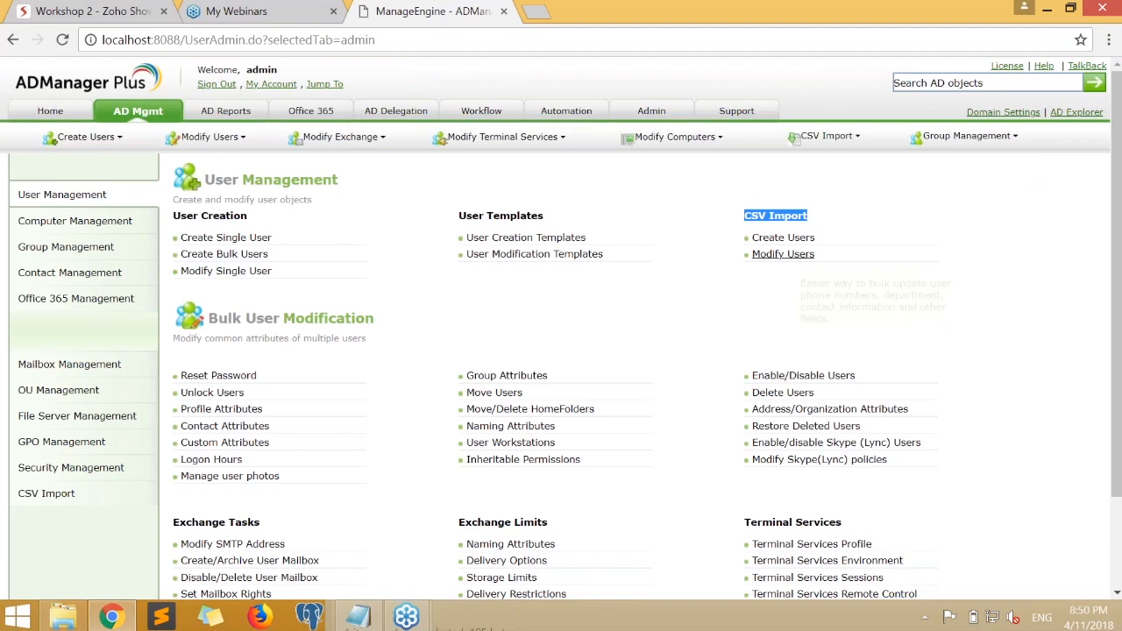
left_click(783, 253)
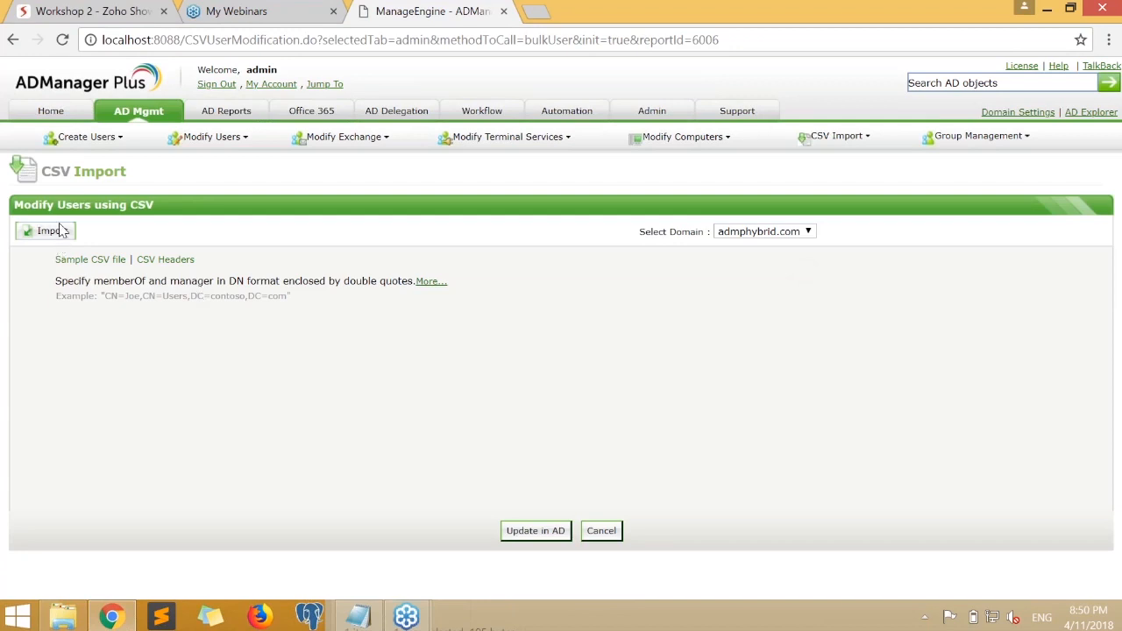
- Import UserCreation.csv for modifying users in the admphybrid.com domain
left_click(62, 230)
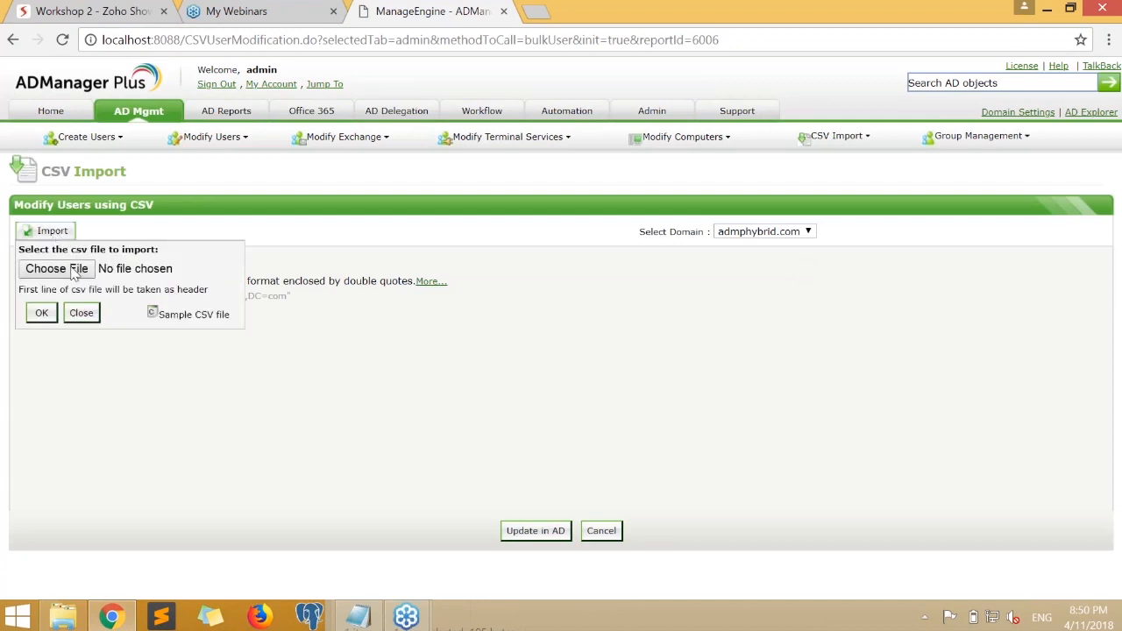
left_click(75, 269)
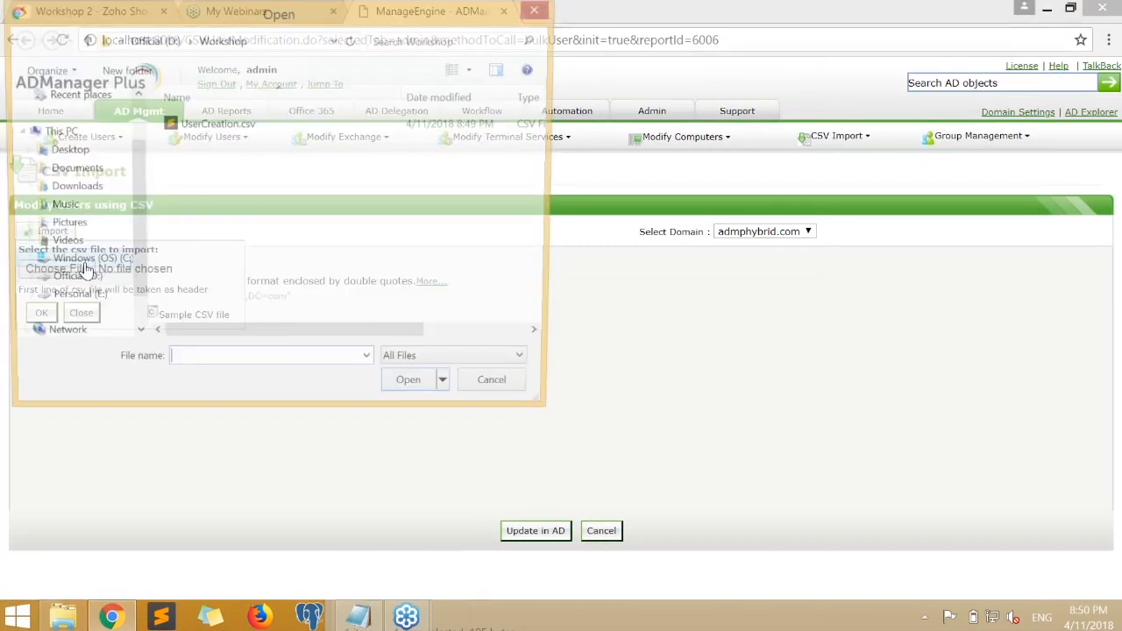
double_click(219, 123)
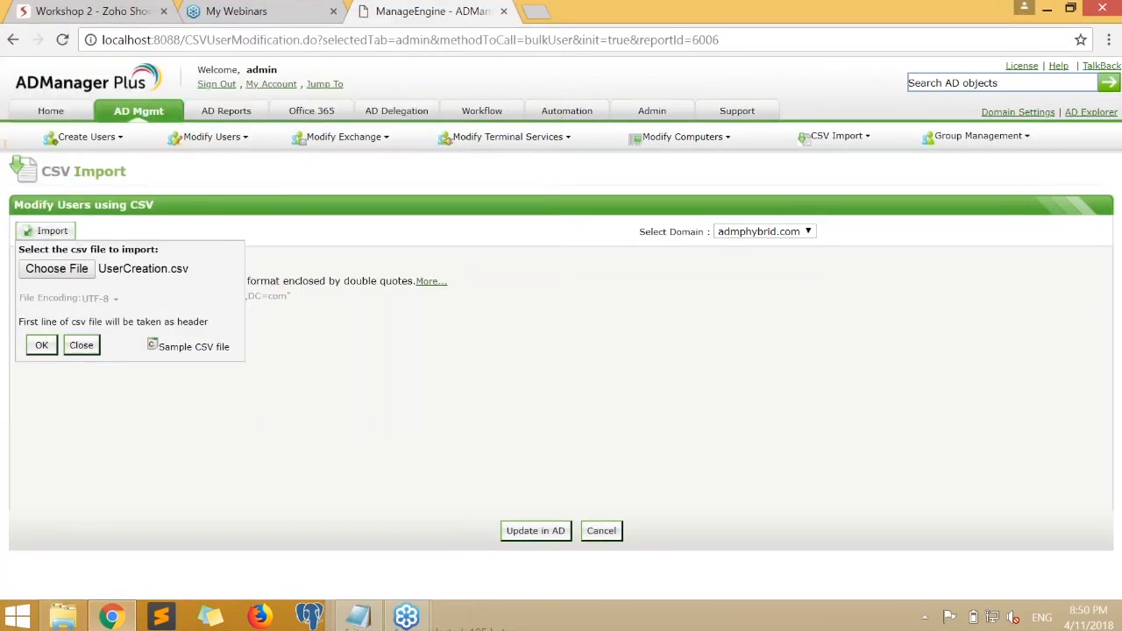
left_click(41, 344)
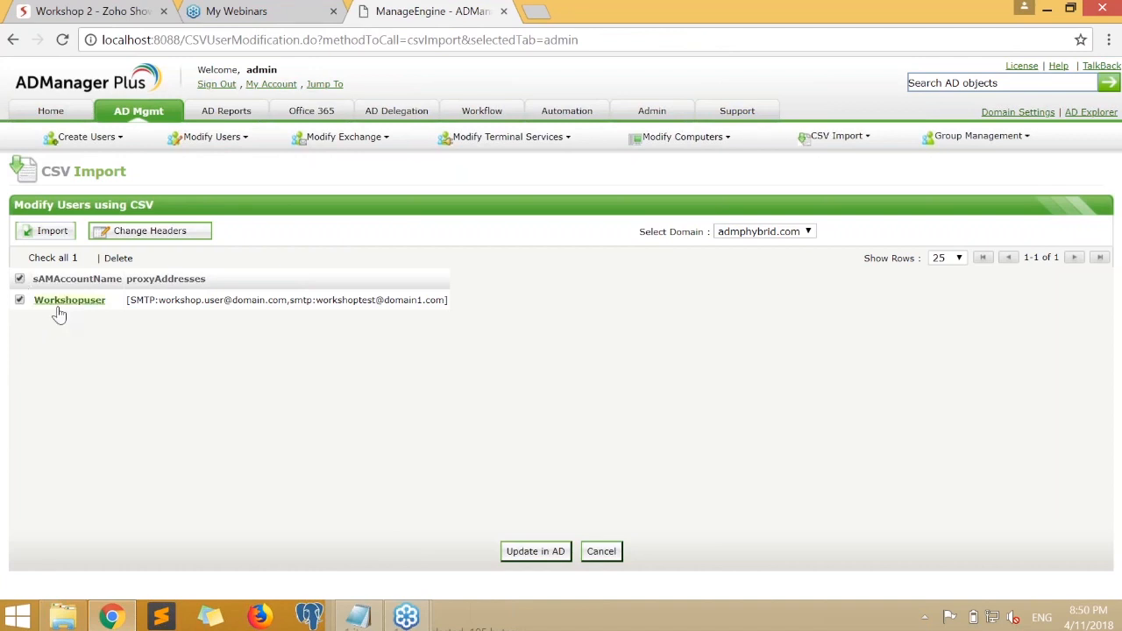
- Add a Workshopuser1 row with an empty quoted value to UserCreation.csv, remove that row, and return to ADManager Plus
left_click(363, 622)
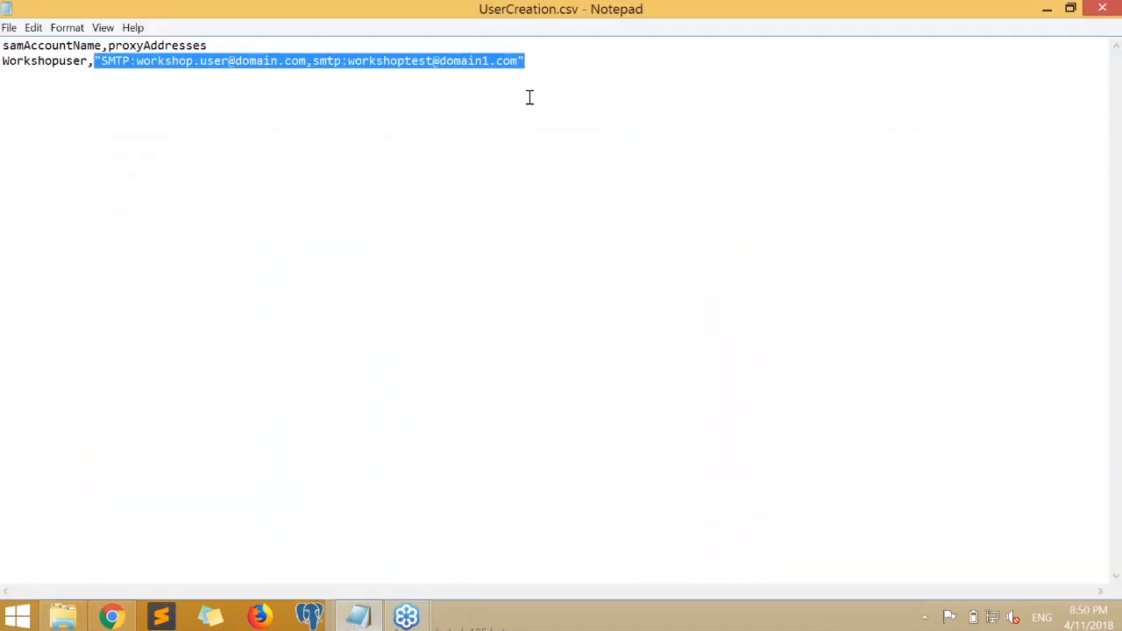
left_click(574, 69)
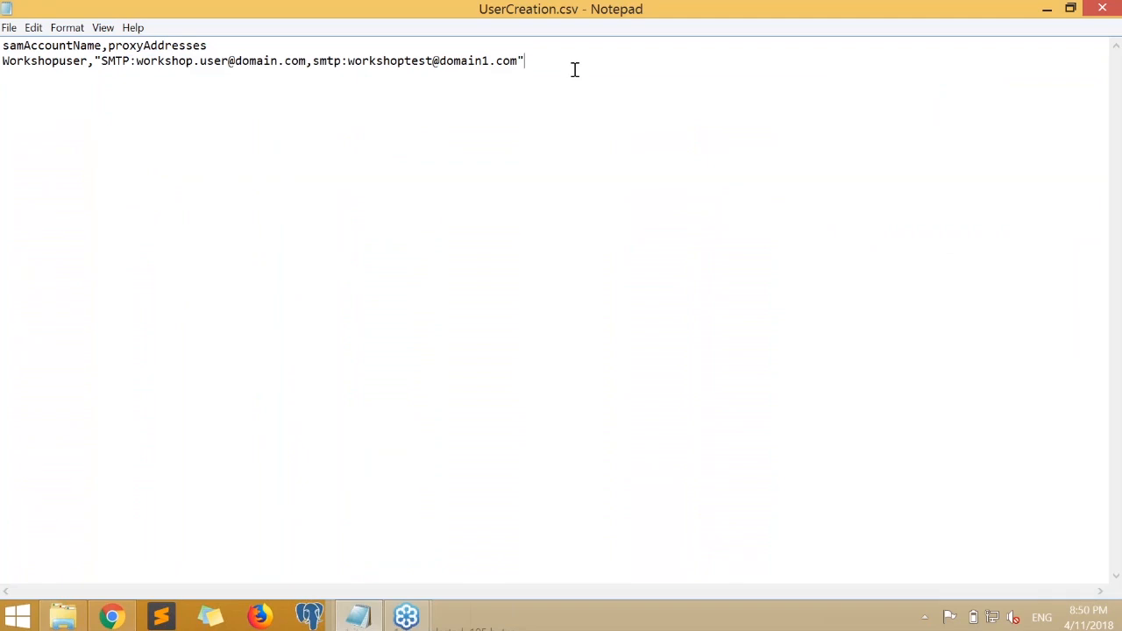
key("Return")
type("Workshopuser1,\"\"")
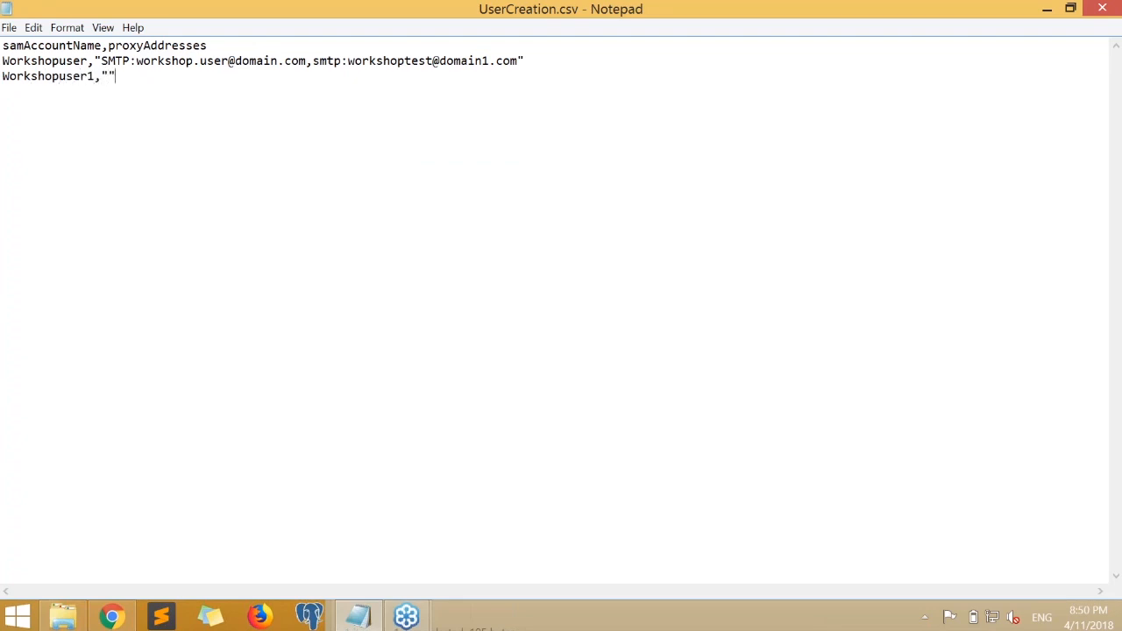
key("shift+Home")
key("shift+Left")
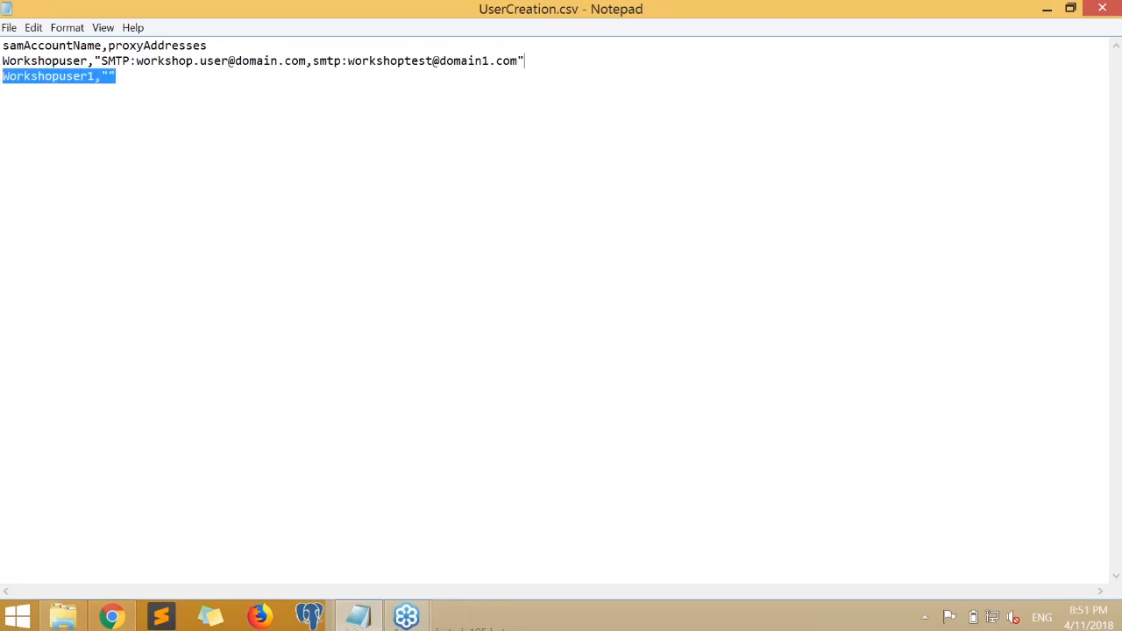
key("BackSpace")
key("BackSpace")
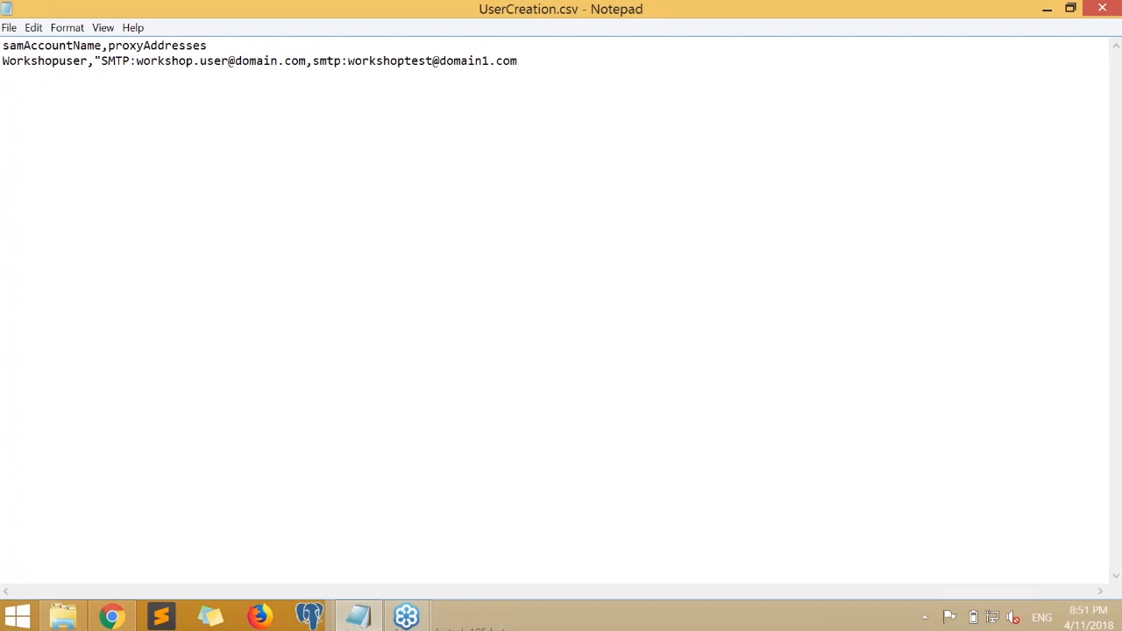
key("alt+Tab")
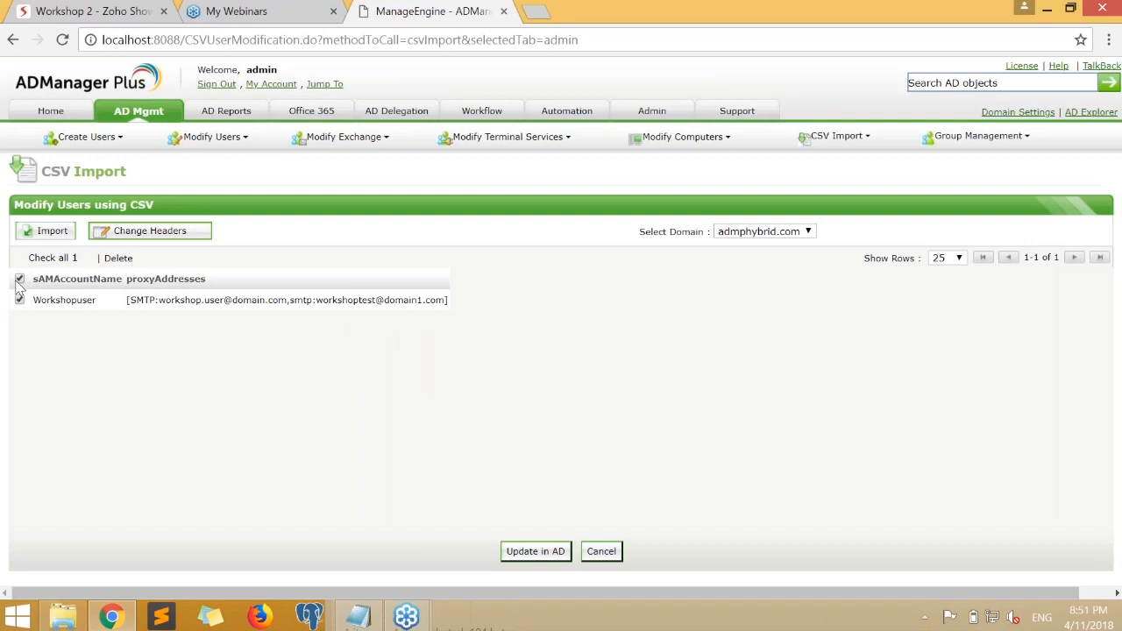
- Start the AD update for the imported row, choosing only proxyAddresses as the attribute to modify and sAMAccountName as the match criterion
left_click(562, 552)
left_click(430, 299)
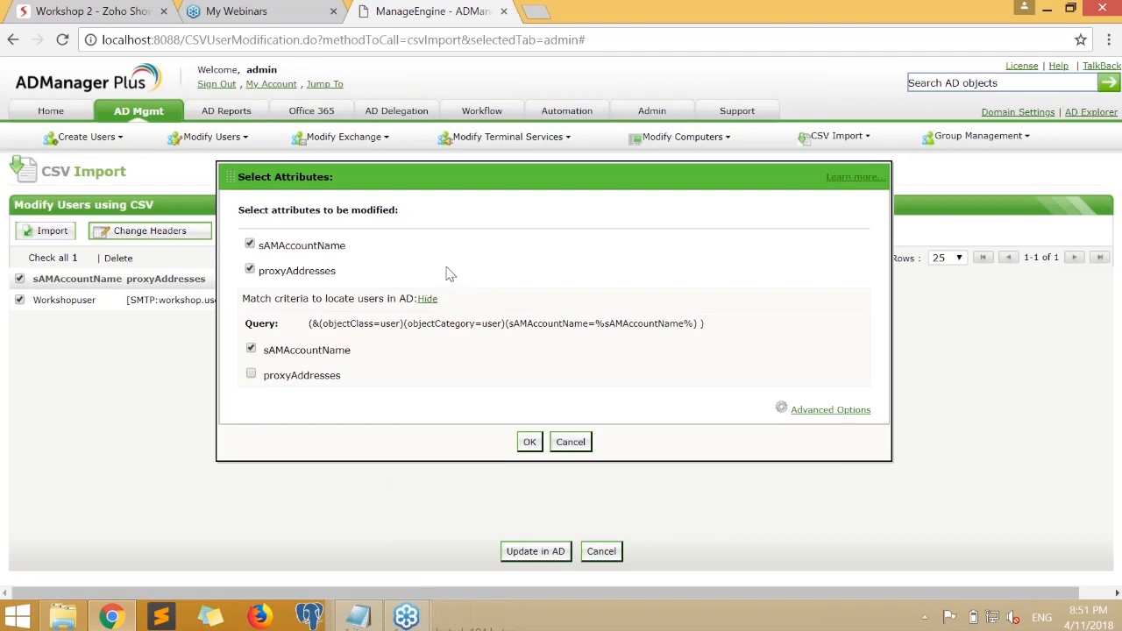
left_click_drag(237, 210, 408, 215)
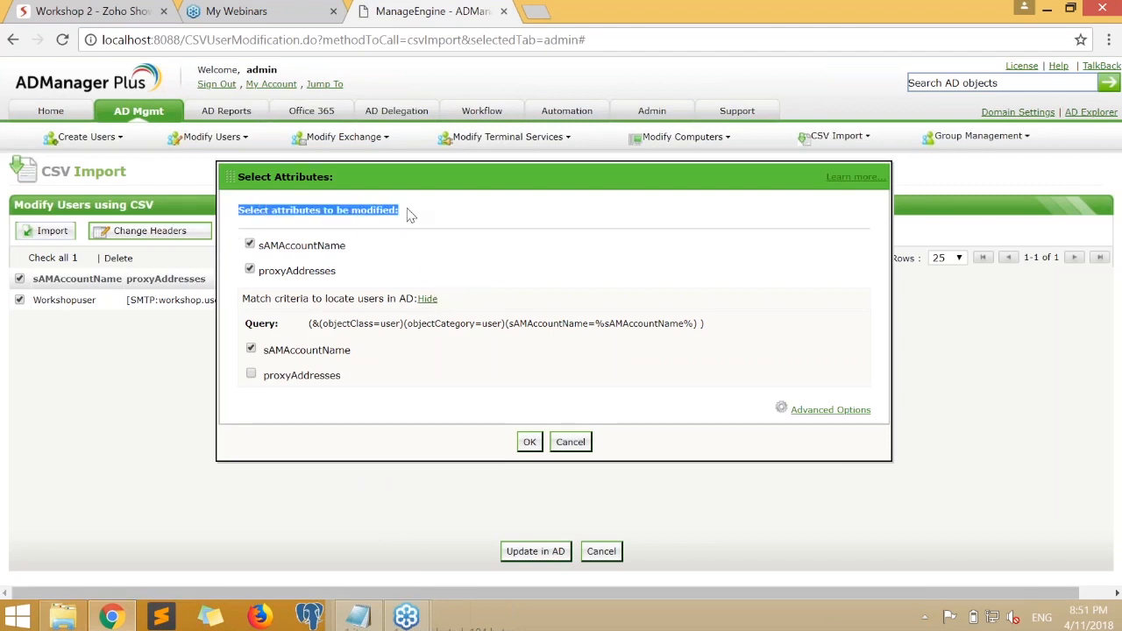
left_click_drag(260, 272, 368, 283)
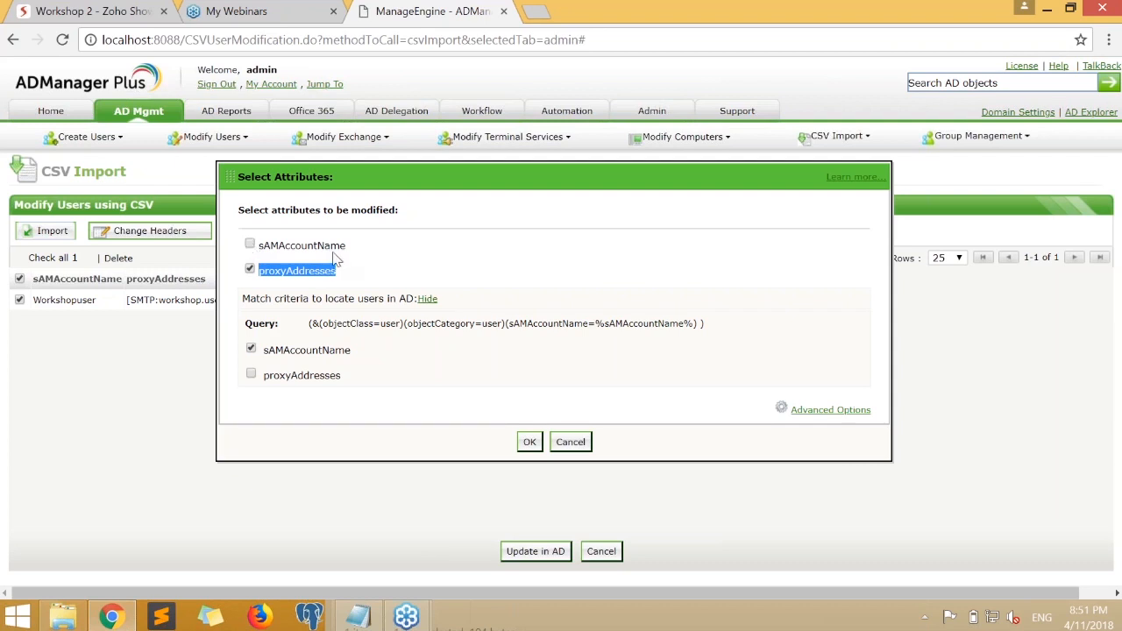
left_click(382, 262)
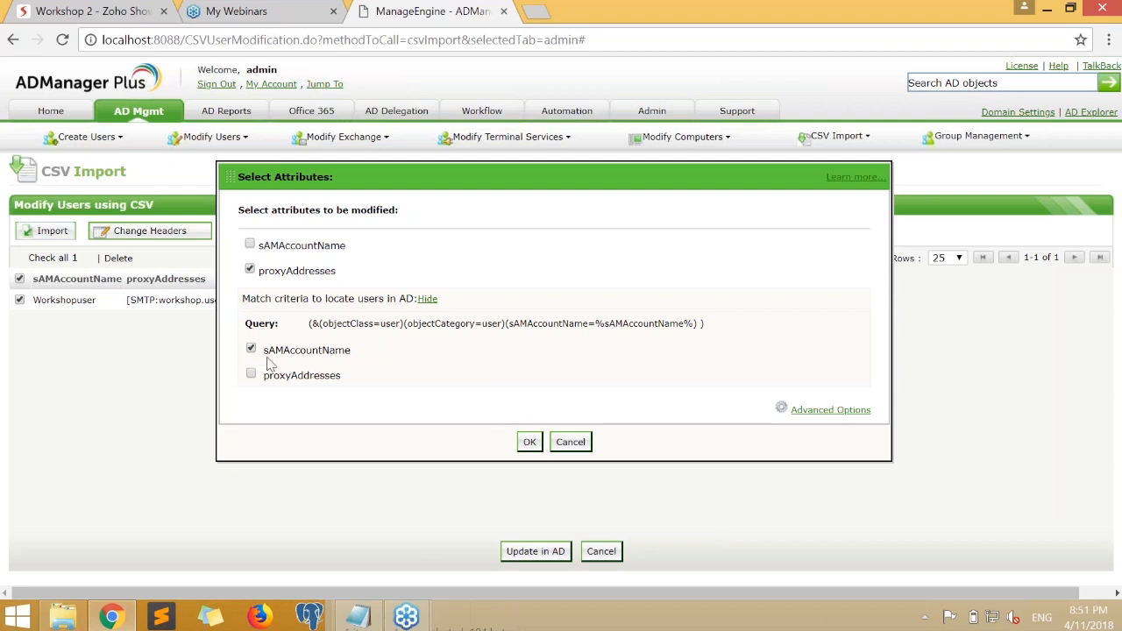
left_click_drag(264, 350, 381, 361)
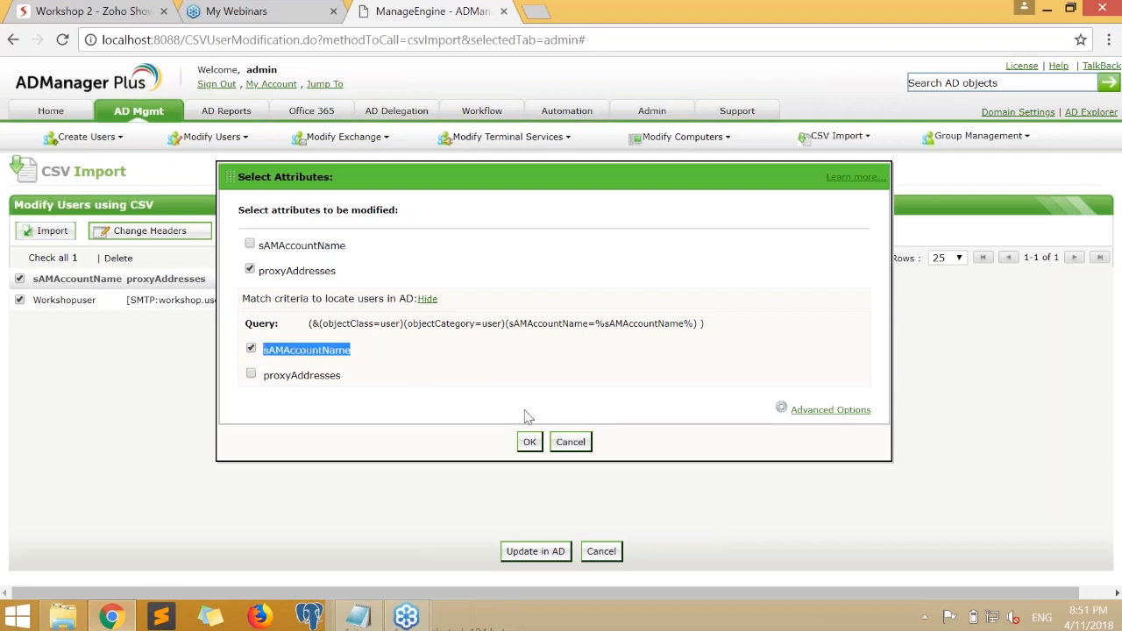
- Turn off Append values in the advanced options and review the option that clears AD values when the CSV value is empty
left_click(828, 412)
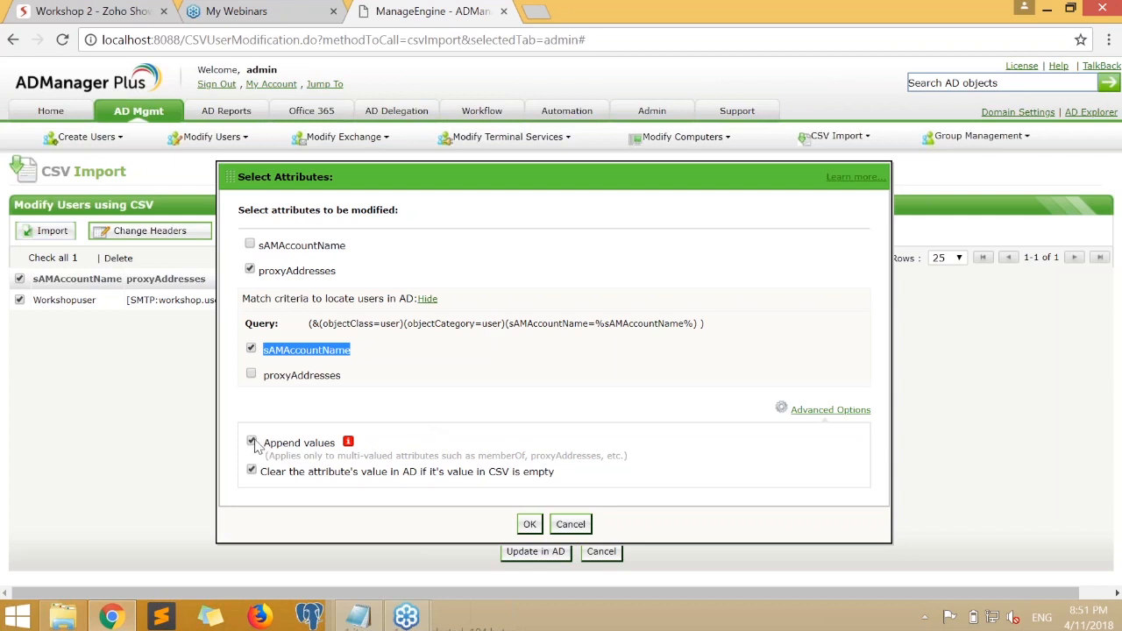
left_click_drag(158, 299, 222, 308)
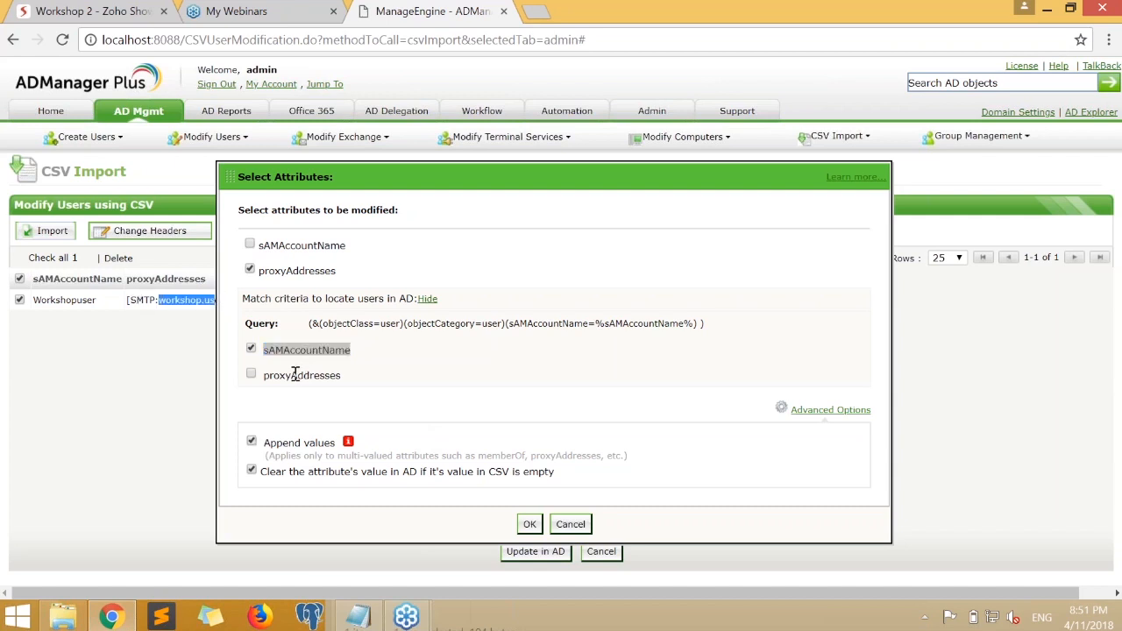
left_click(252, 442)
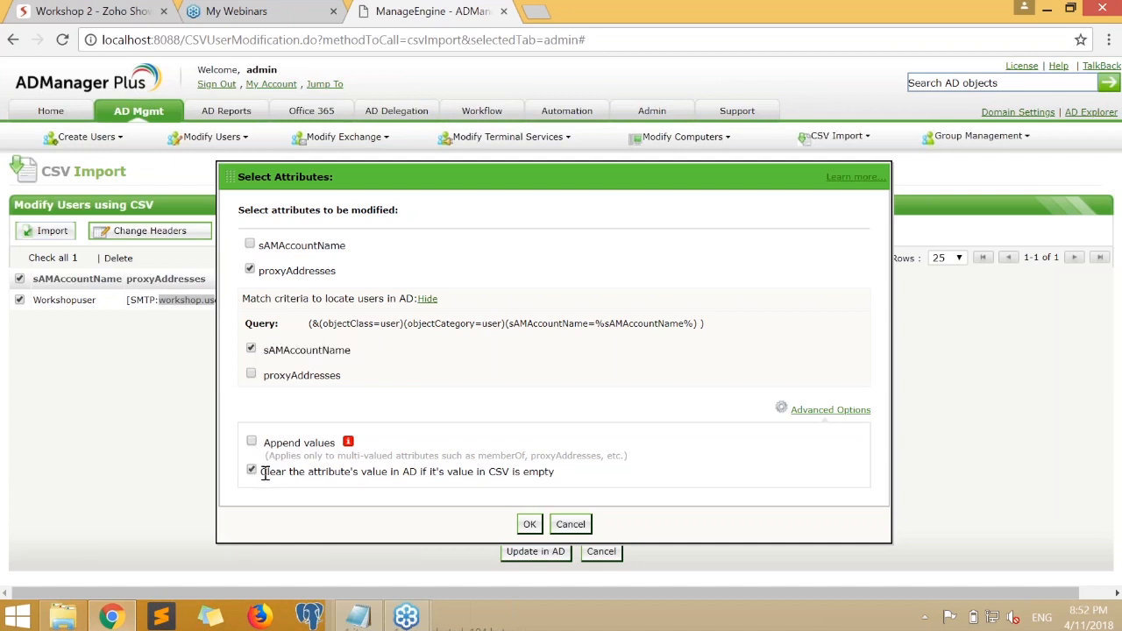
left_click_drag(263, 471, 556, 473)
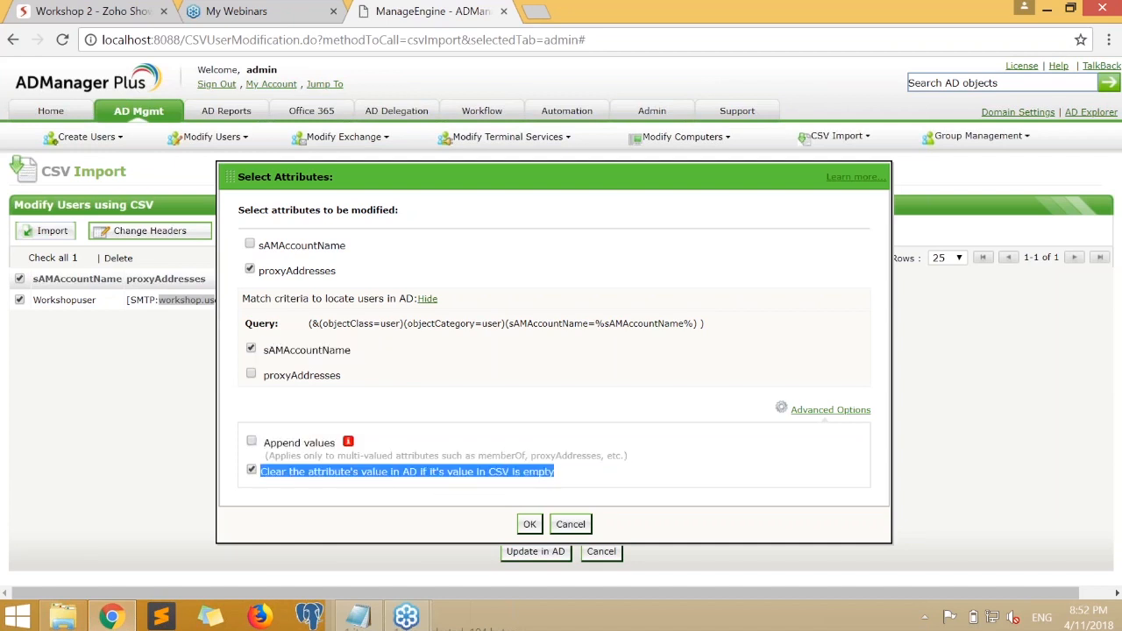
- Switch to UserCreation.csv in Notepad, delete the Workshopuser row's proxy address value, and return to ADManager Plus
left_click(359, 616)
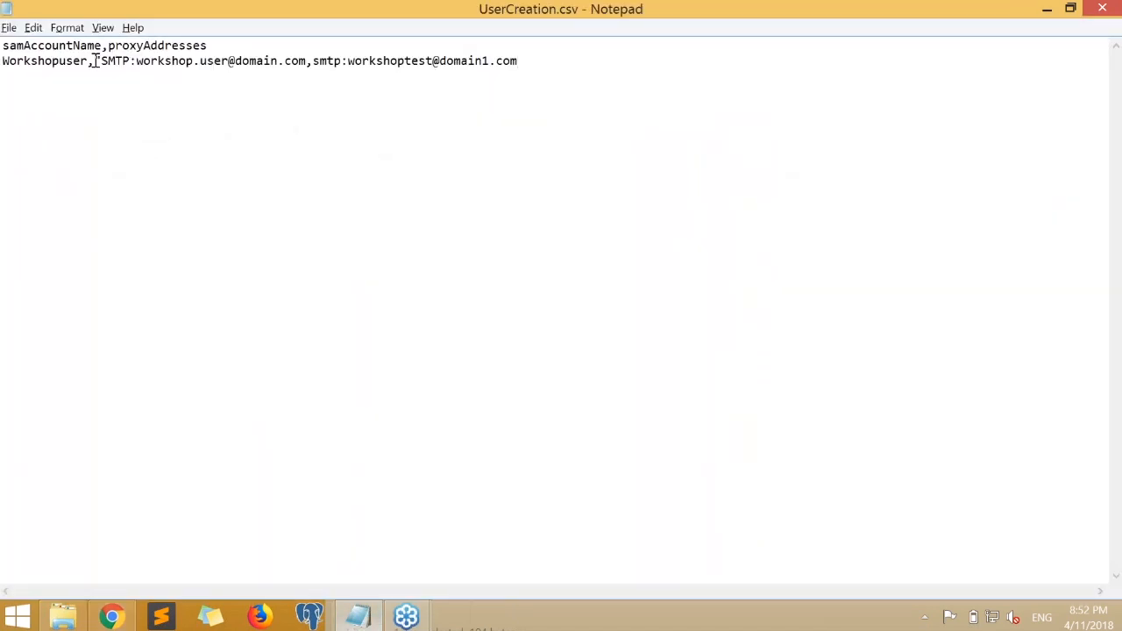
left_click_drag(96, 60, 737, 58)
key("Delete")
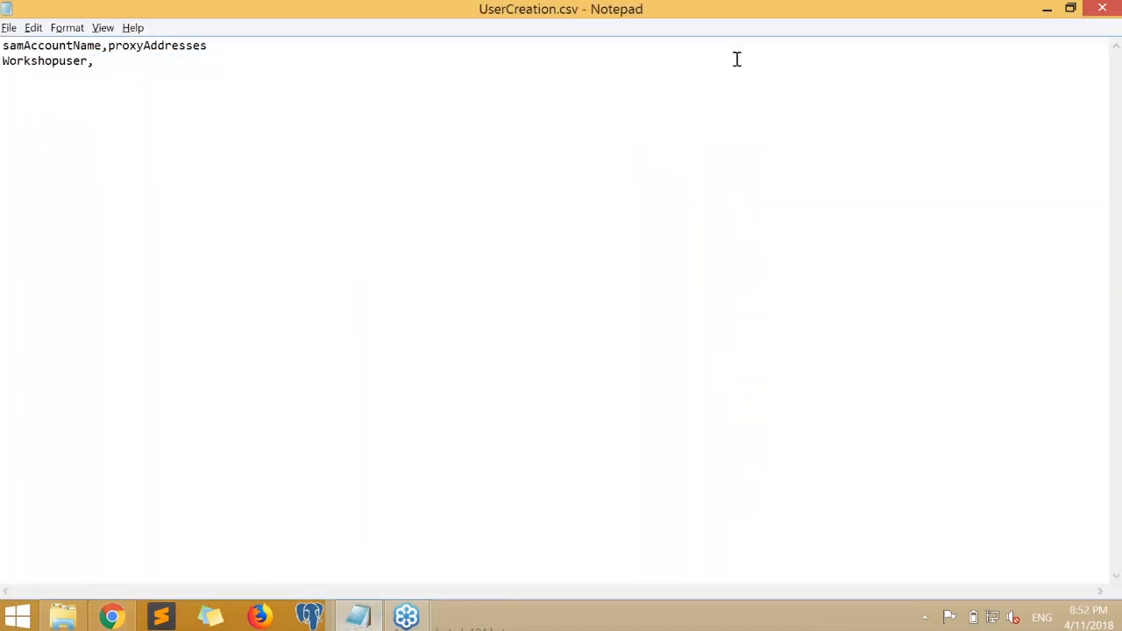
key("alt+Tab")
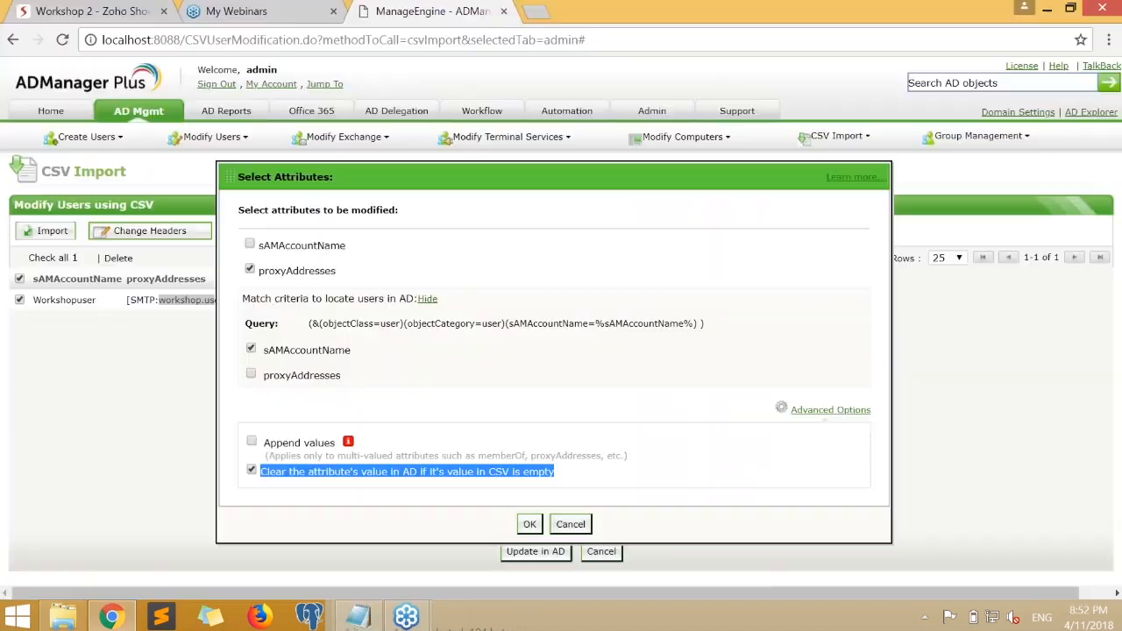
- Turn off clearing AD values when the CSV value is empty, and apply the proxyAddresses update to Workshopuser
left_click(262, 474)
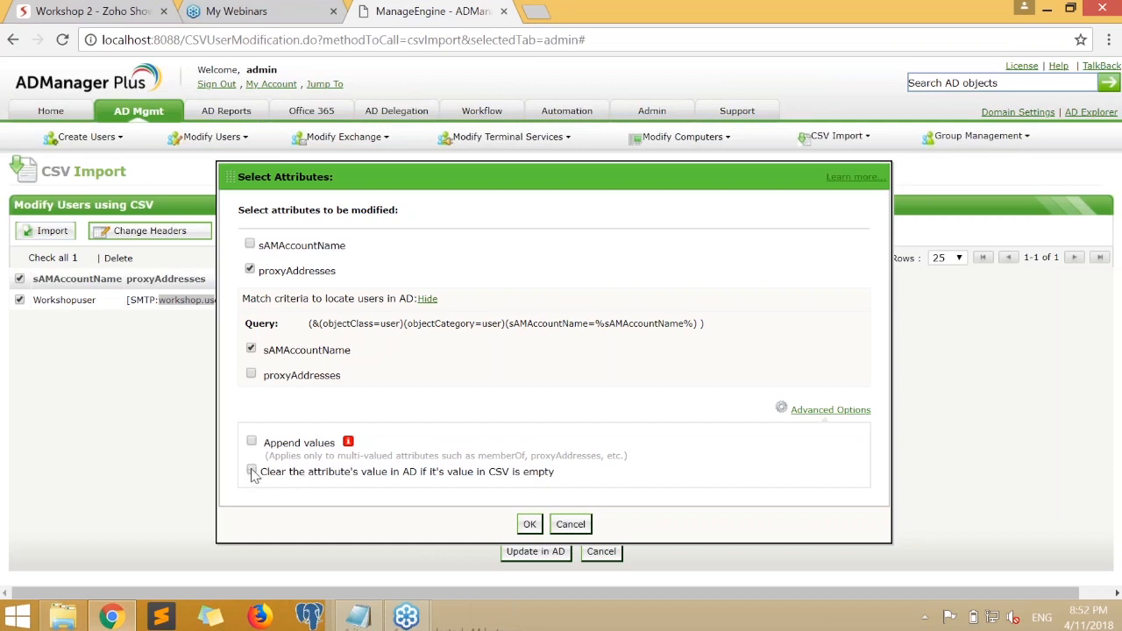
left_click(530, 524)
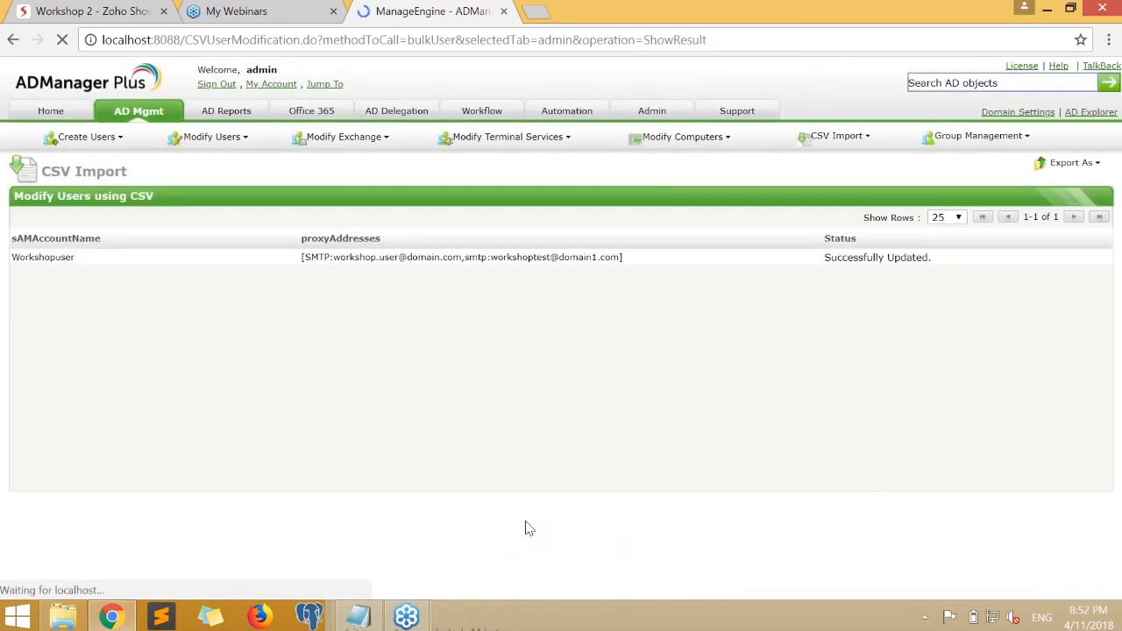
left_click_drag(623, 256, 304, 259)
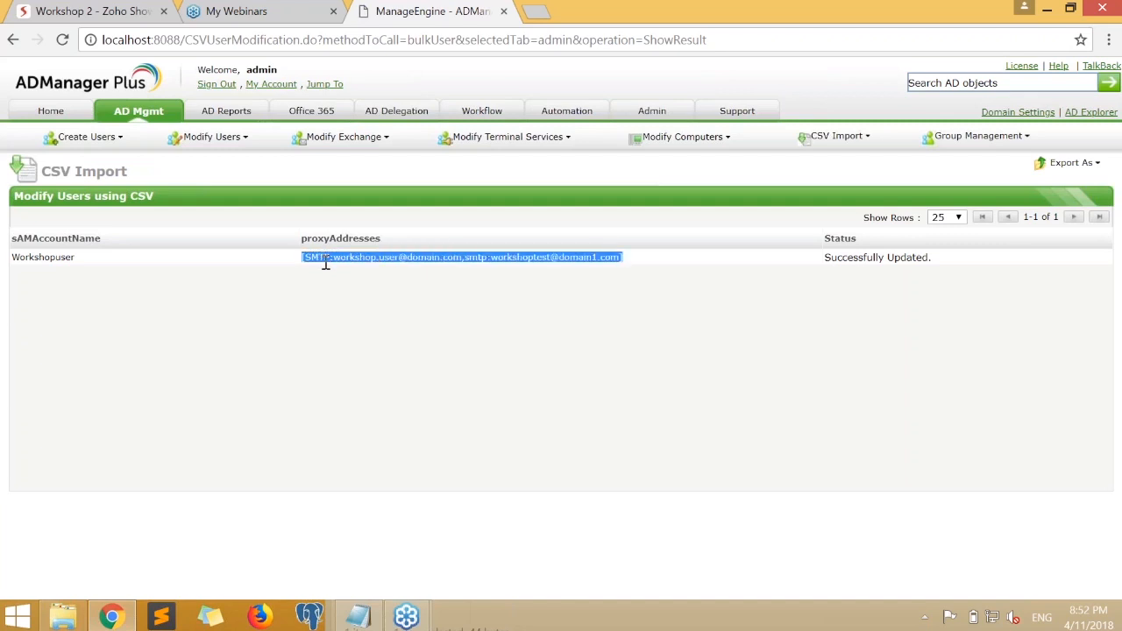
left_click(579, 292)
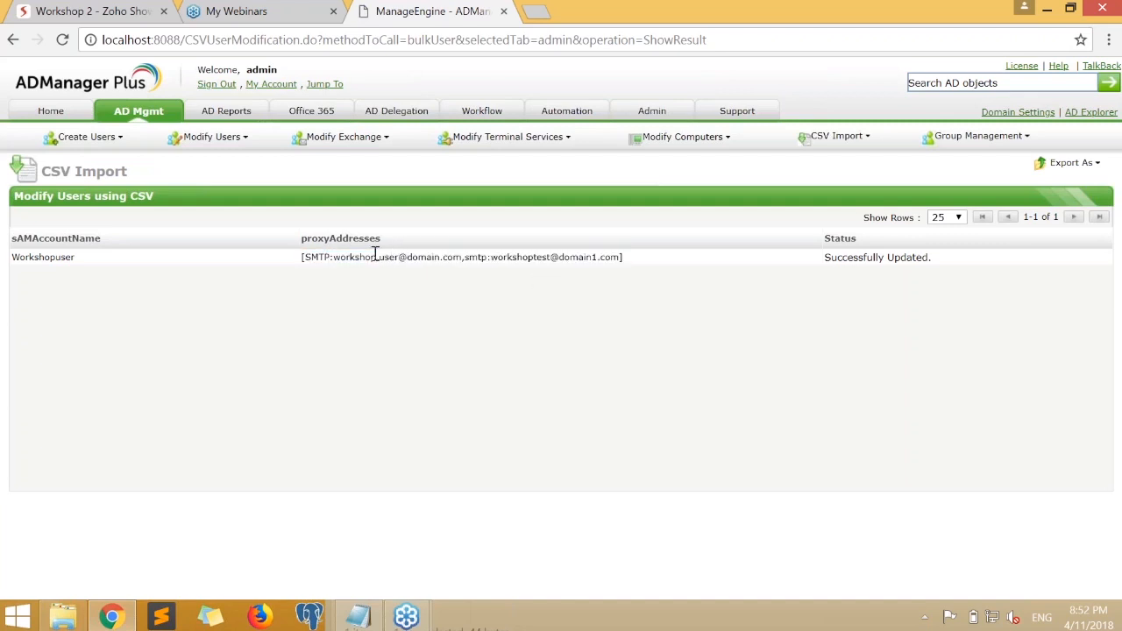
- Open Workshopuser from the single-user modification list and examine the additional e-mail addresses in its Exchange properties
left_click(145, 114)
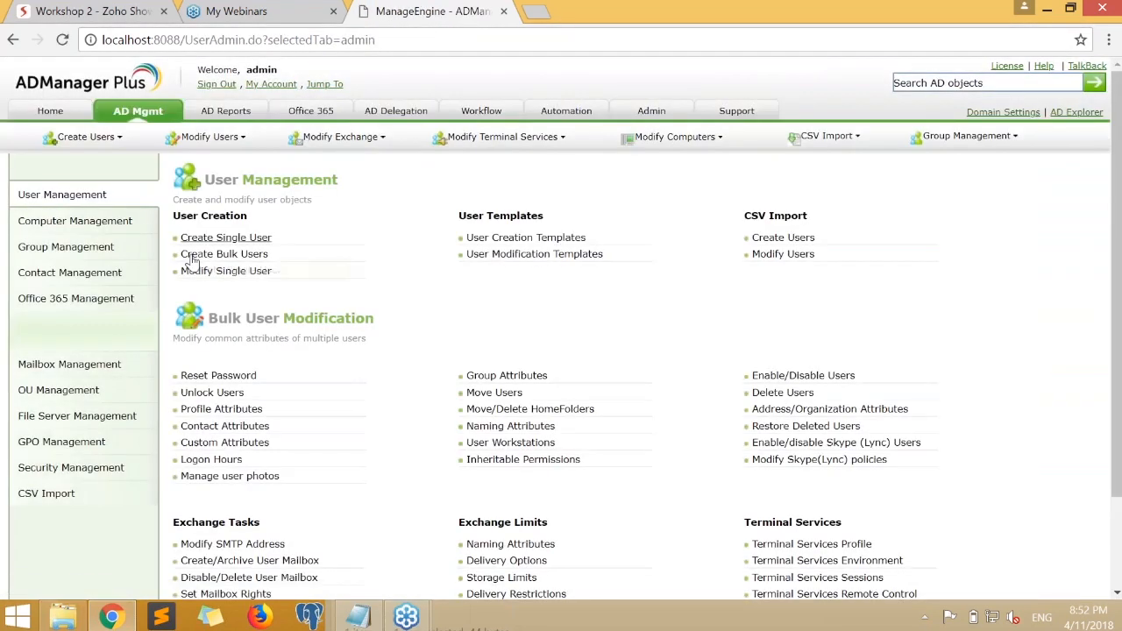
left_click(226, 271)
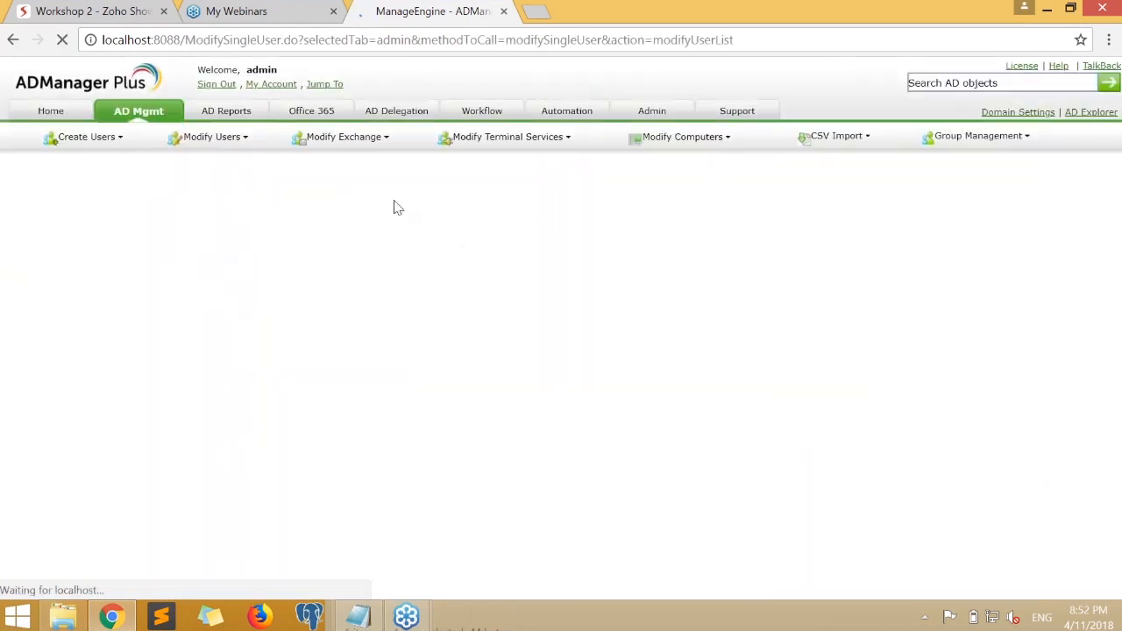
type("works")
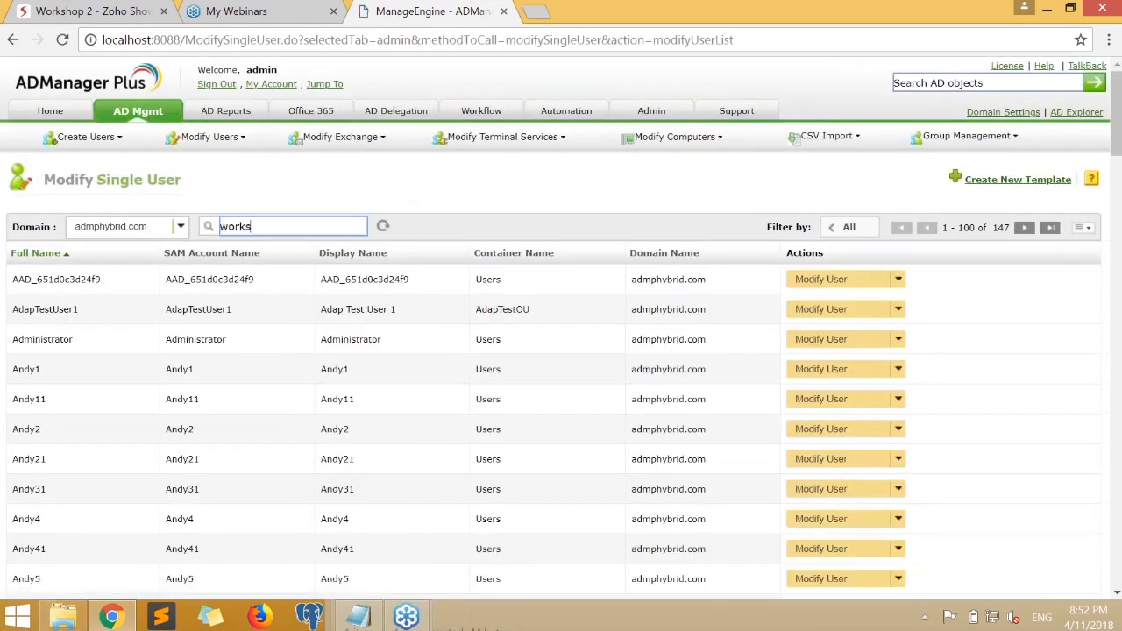
type("hopuser")
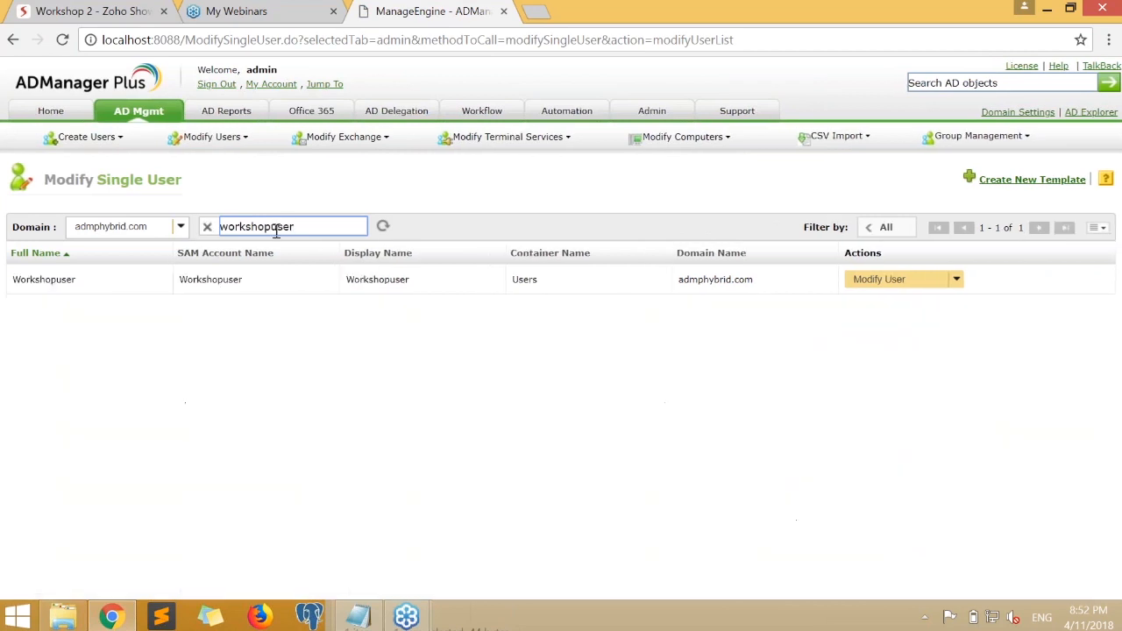
left_click(283, 278)
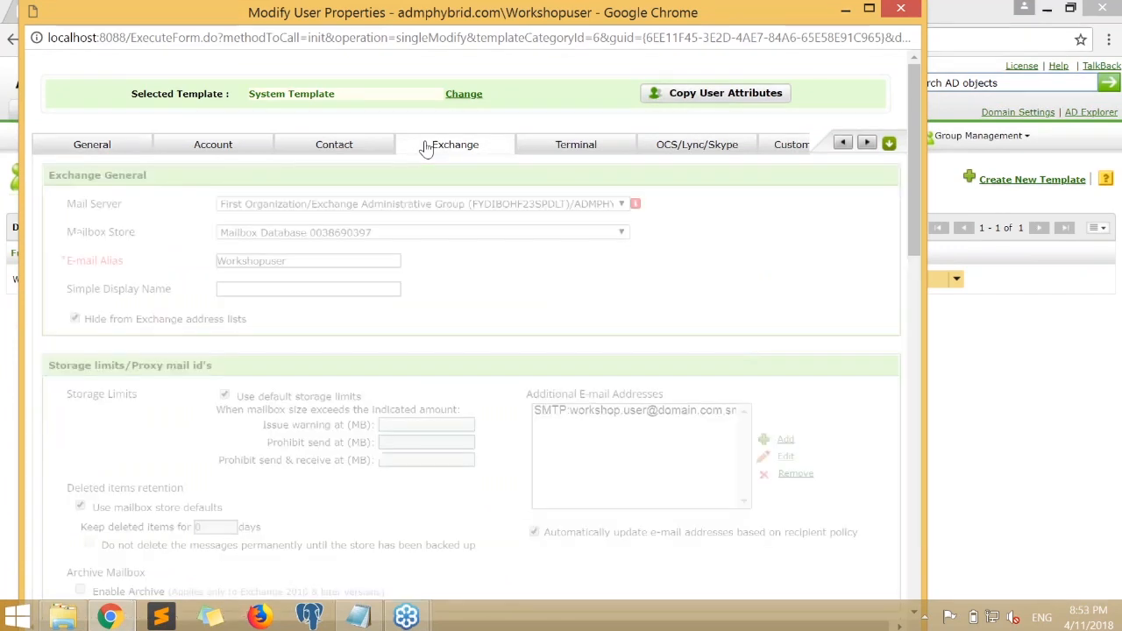
scroll(742, 338, "down", 1)
scroll(741, 338, "down", 1)
left_click(711, 347)
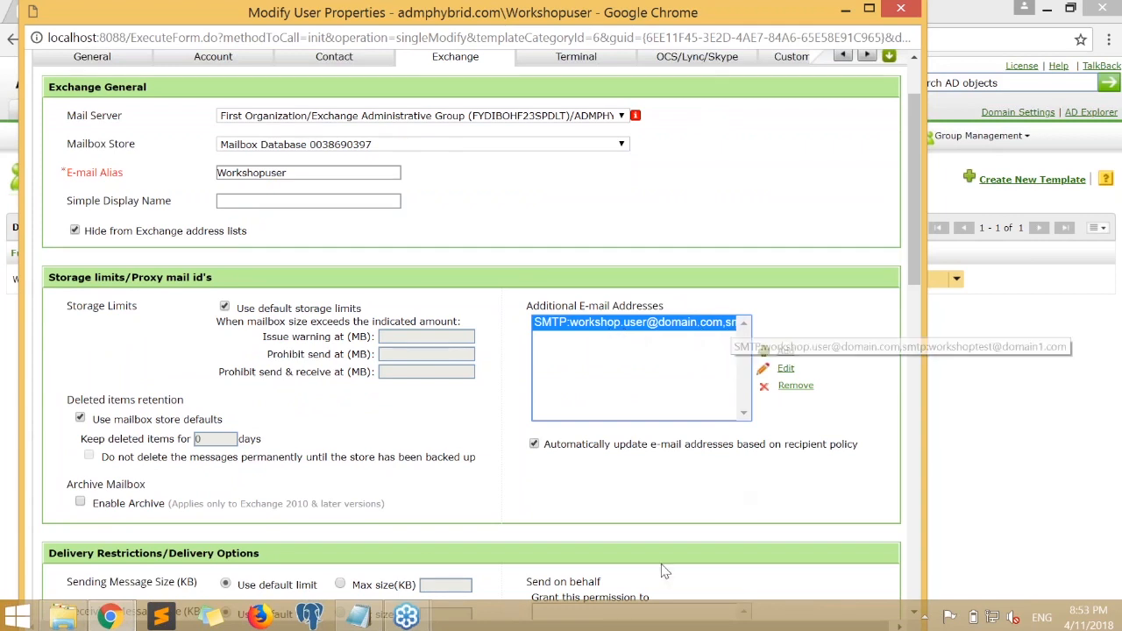
- In Notepad, restore UserCreation.csv to its single Workshopuser row and separate the two quoted proxy addresses with a semicolon instead of a comma
left_click(358, 616)
key("ctrl+z")
left_click(291, 88)
left_click_drag(150, 77, 7, 72)
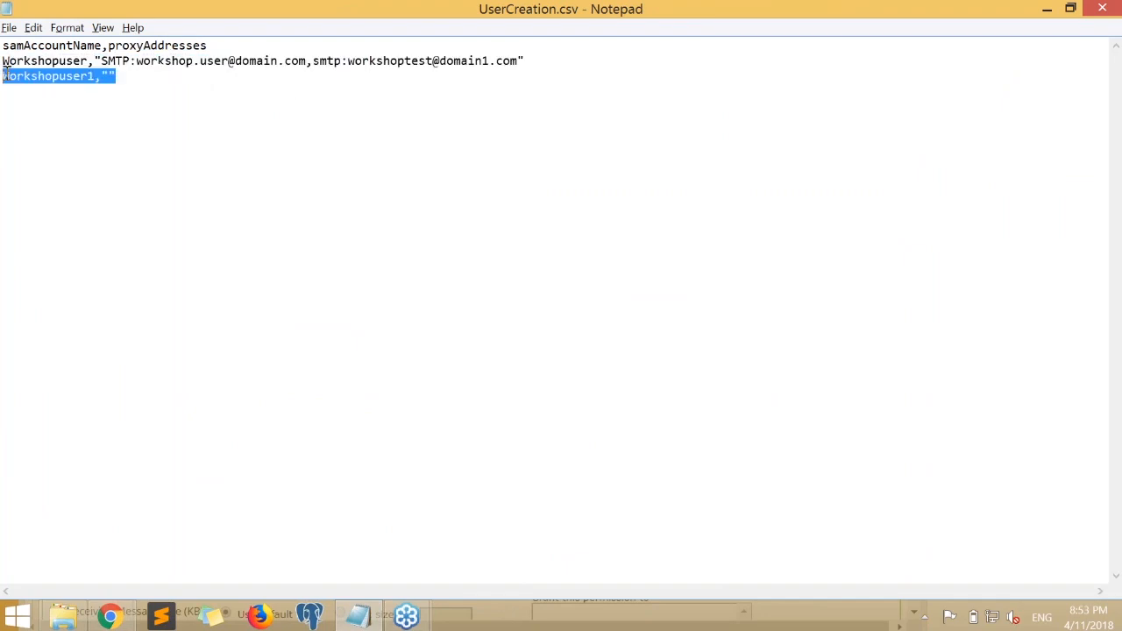
key("Delete")
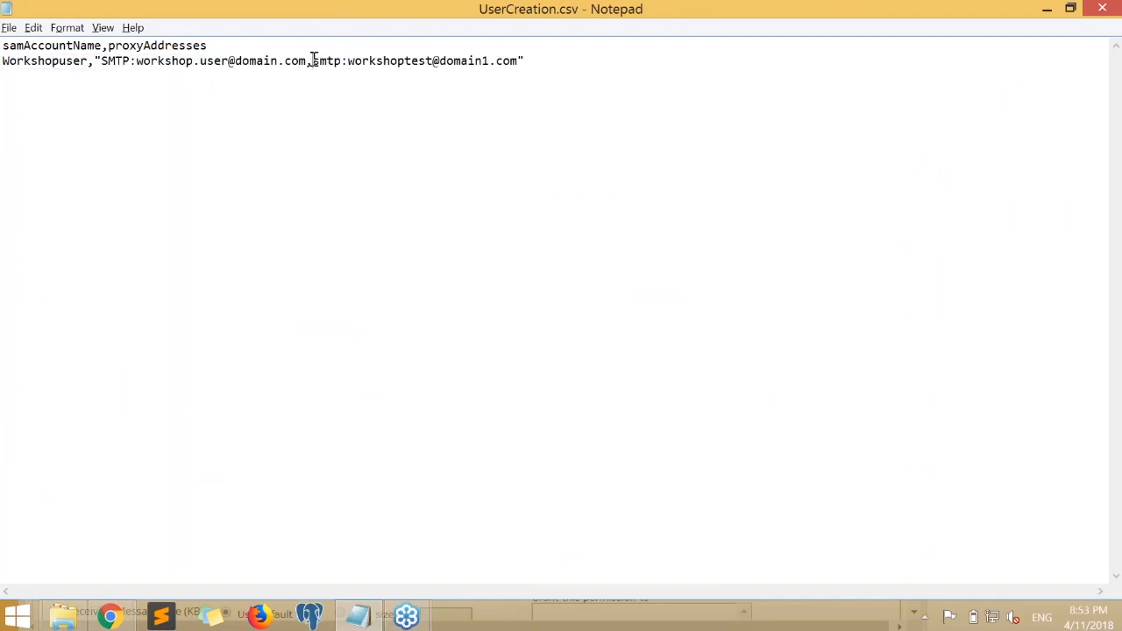
key("BackSpace")
type(";")
left_click(1050, 8)
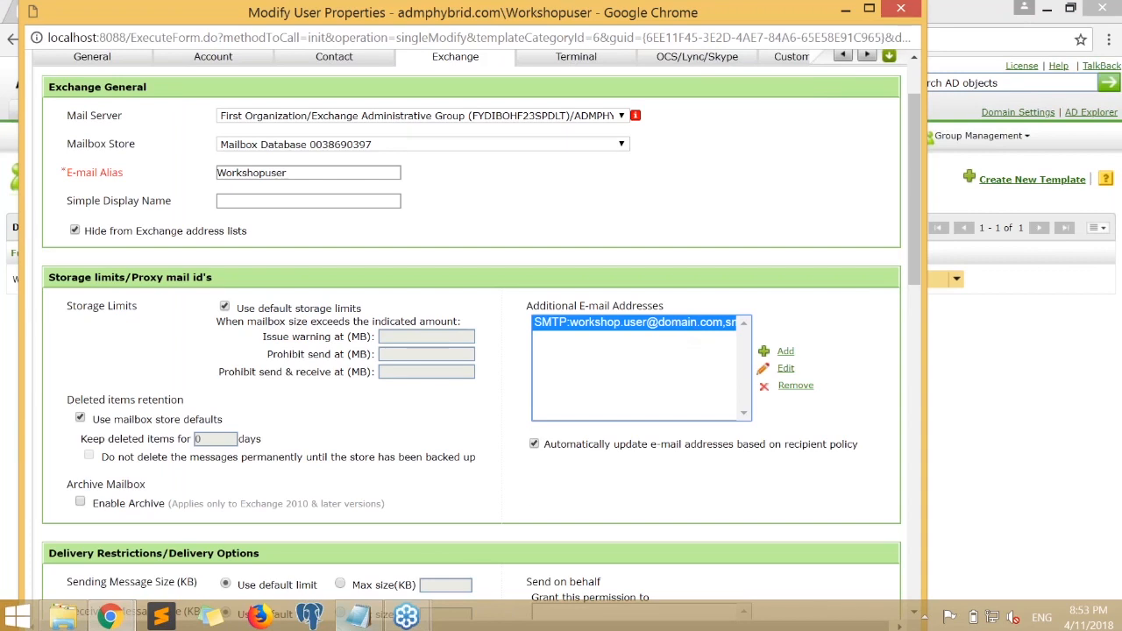
left_click(358, 616)
left_click_drag(103, 53, 599, 50)
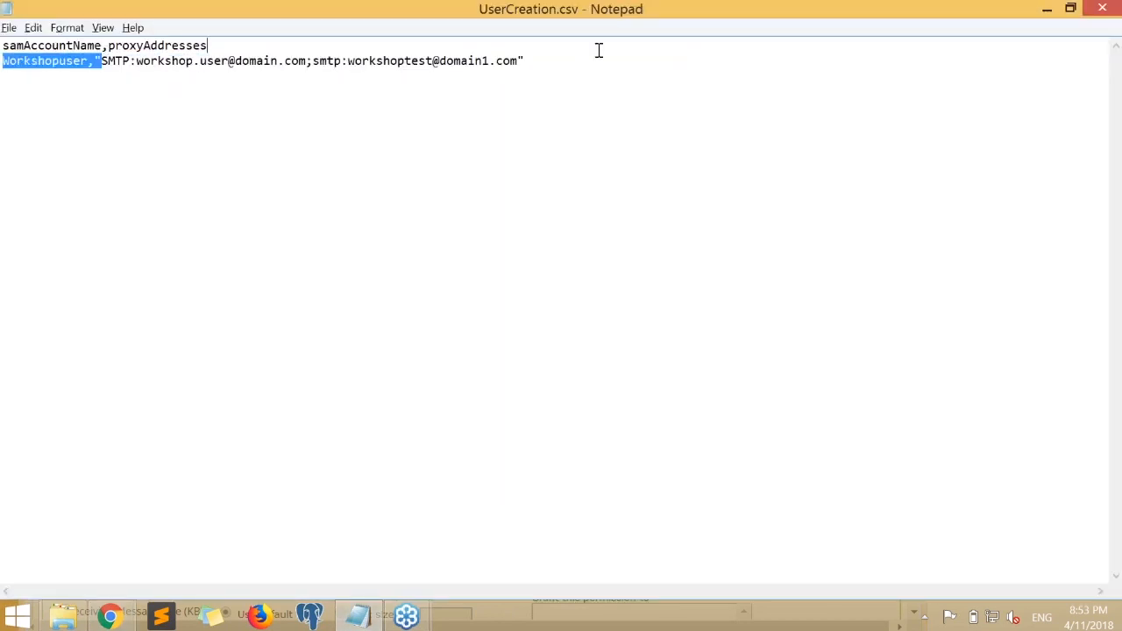
left_click(1047, 9)
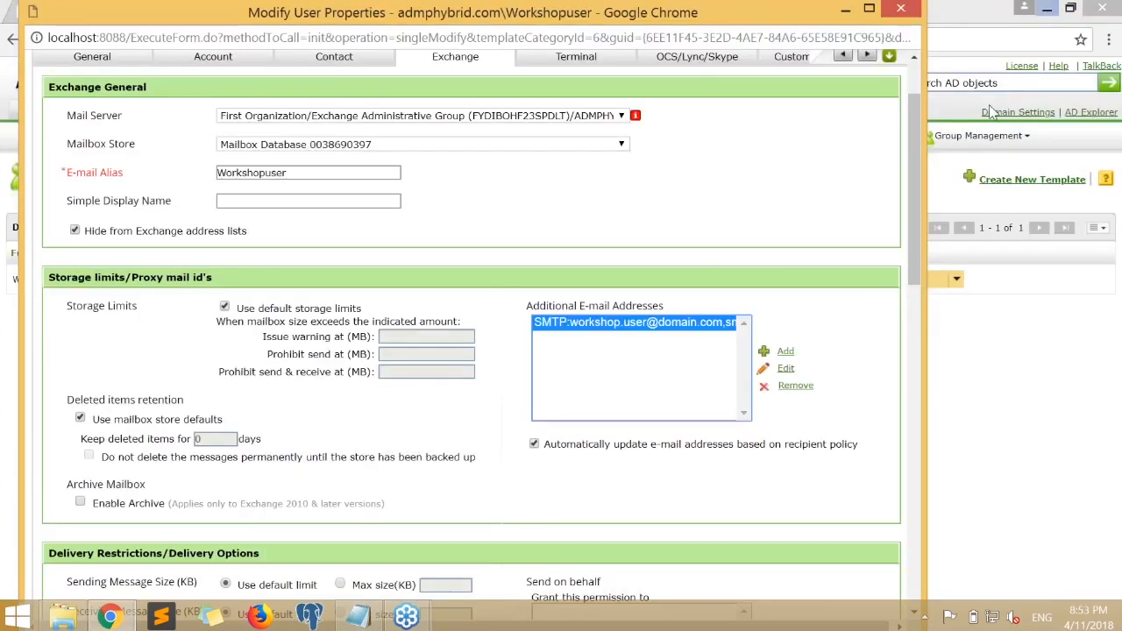
- Close the Workshopuser properties and import the edited UserCreation.csv for modifying users
left_click(901, 10)
left_click(127, 115)
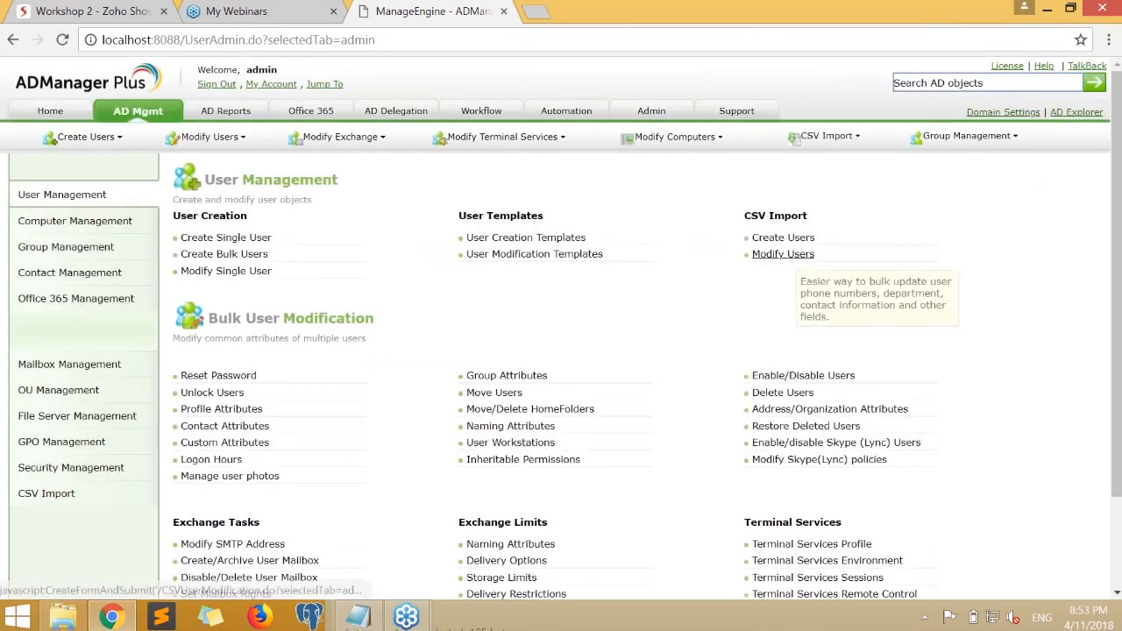
left_click(783, 254)
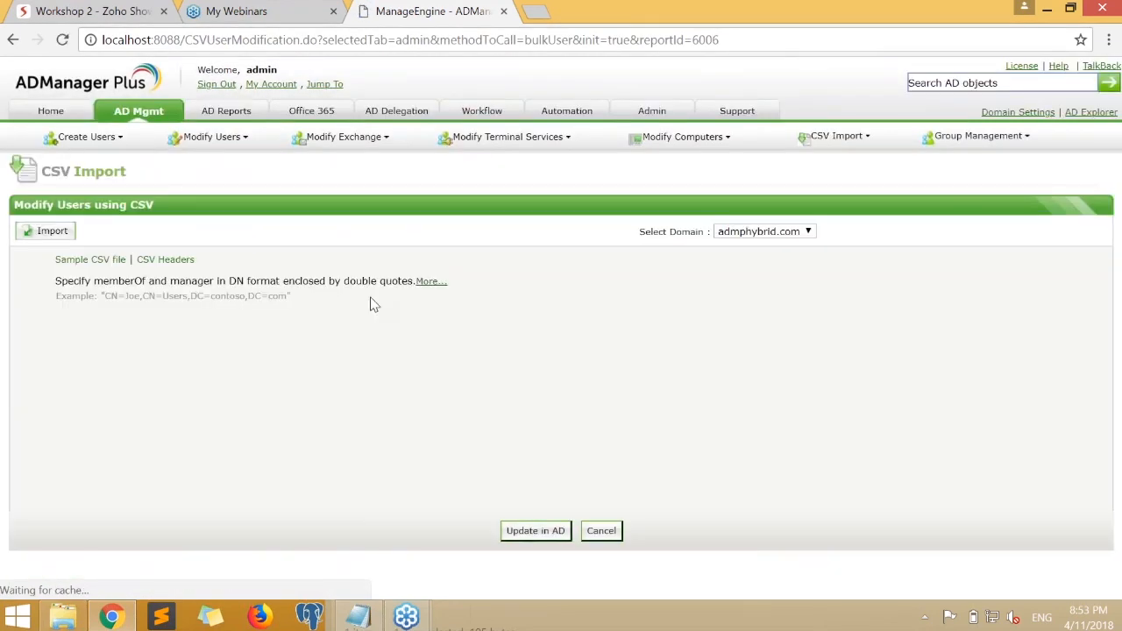
left_click(45, 230)
left_click(125, 277)
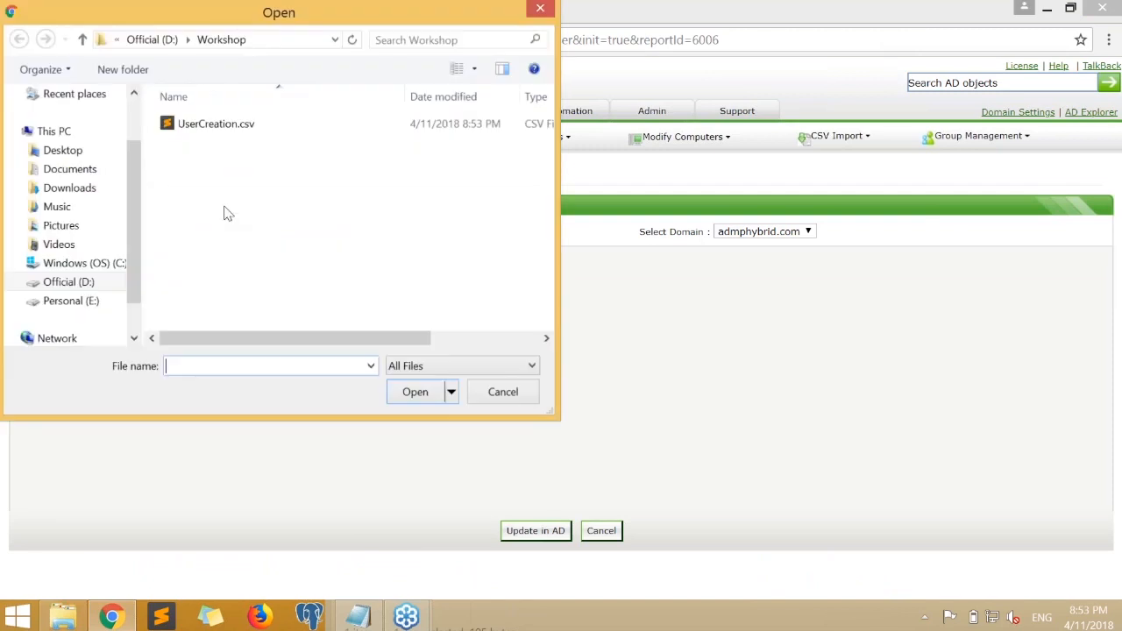
double_click(201, 120)
left_click(53, 344)
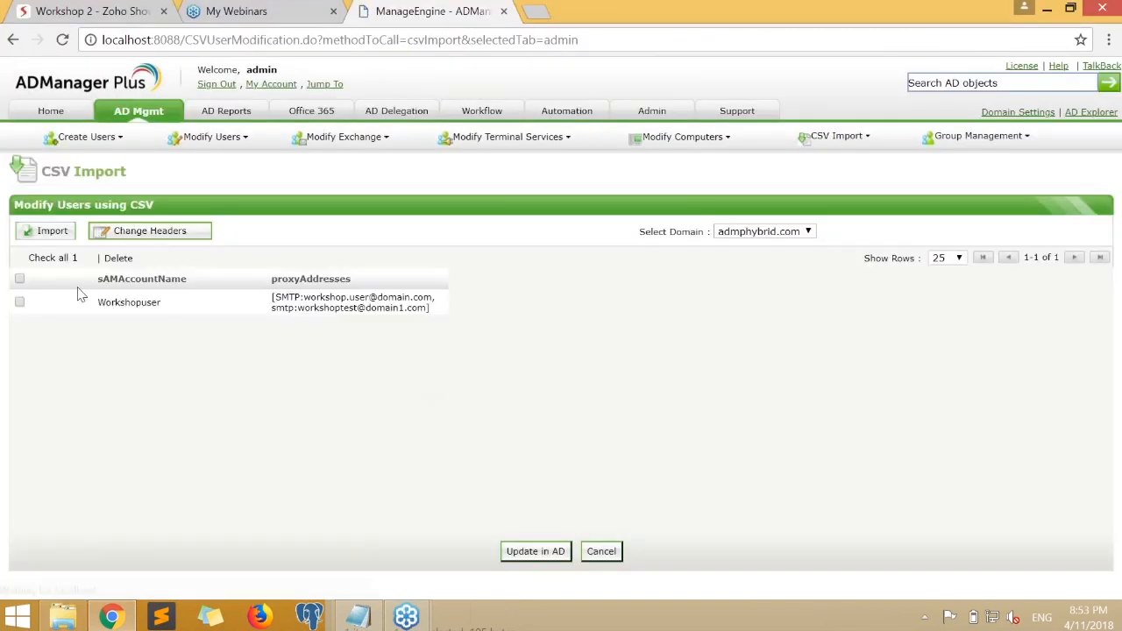
- Select all imported rows and update only proxyAddresses in AD, leaving sAMAccountName out of the attributes to modify
left_click(19, 277)
key("alt+Tab")
left_click(440, 283)
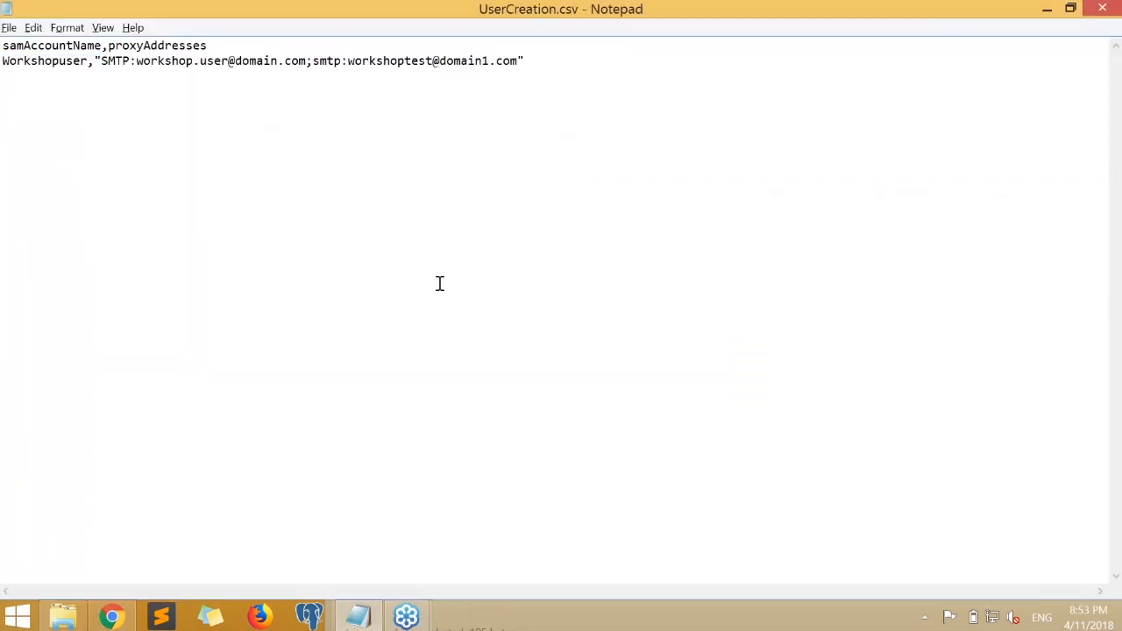
key("alt+Tab")
left_click(552, 551)
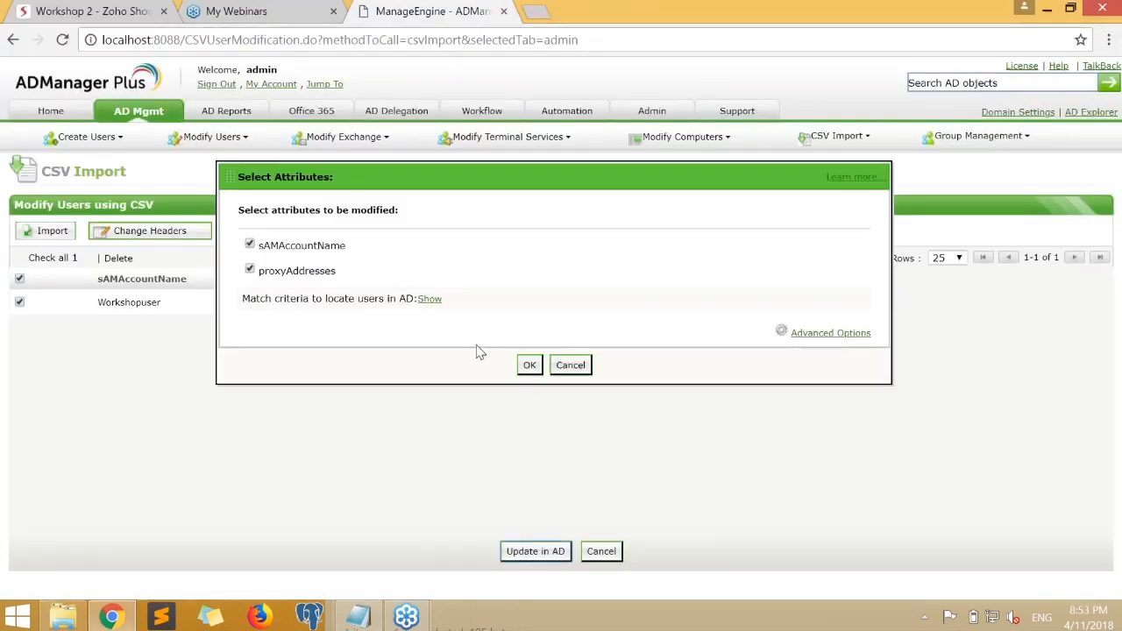
left_click(250, 244)
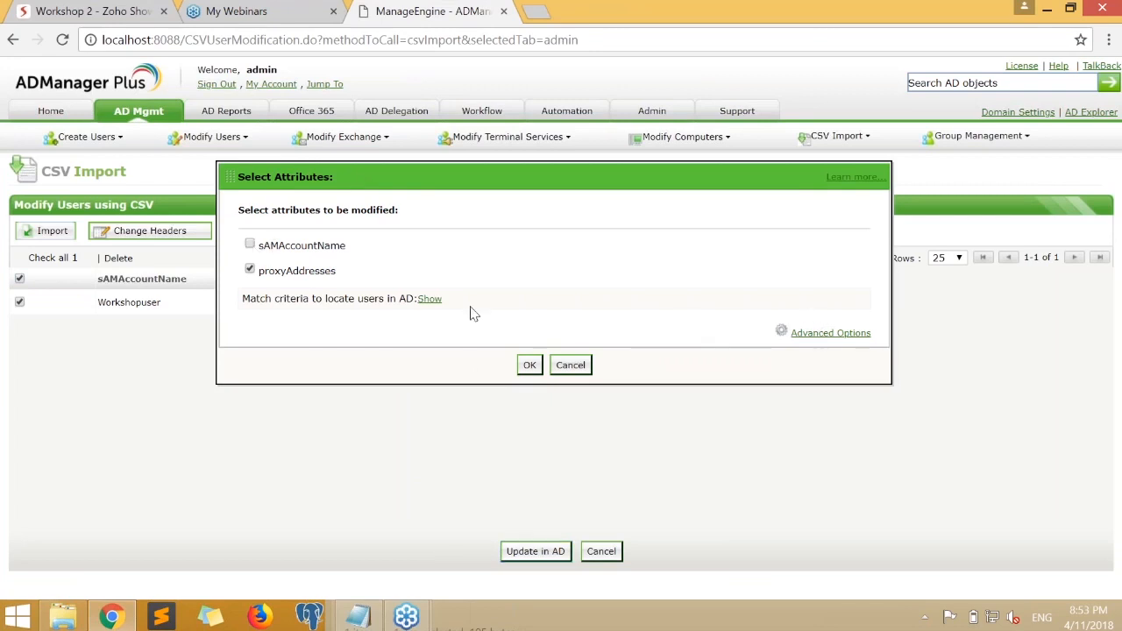
left_click(429, 299)
left_click(529, 441)
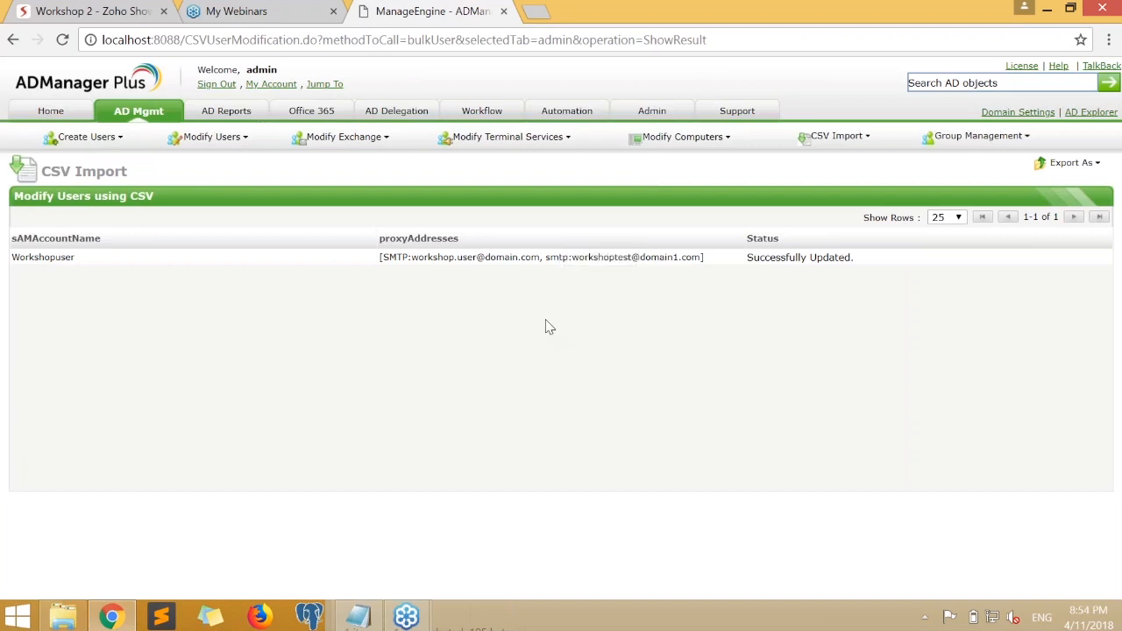
- Review the semicolon-separated, quoted proxy addresses of the Workshopuser row in UserCreation.csv in Notepad and return to the browser
left_click(358, 616)
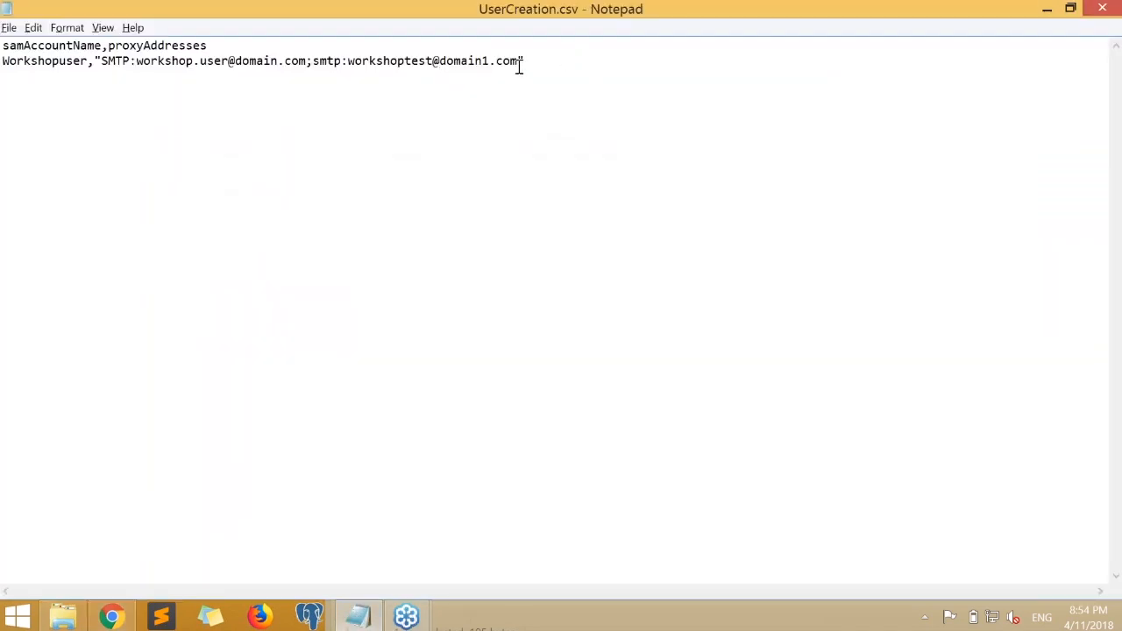
left_click_drag(520, 58, 102, 70)
left_click(279, 62)
left_click(1047, 11)
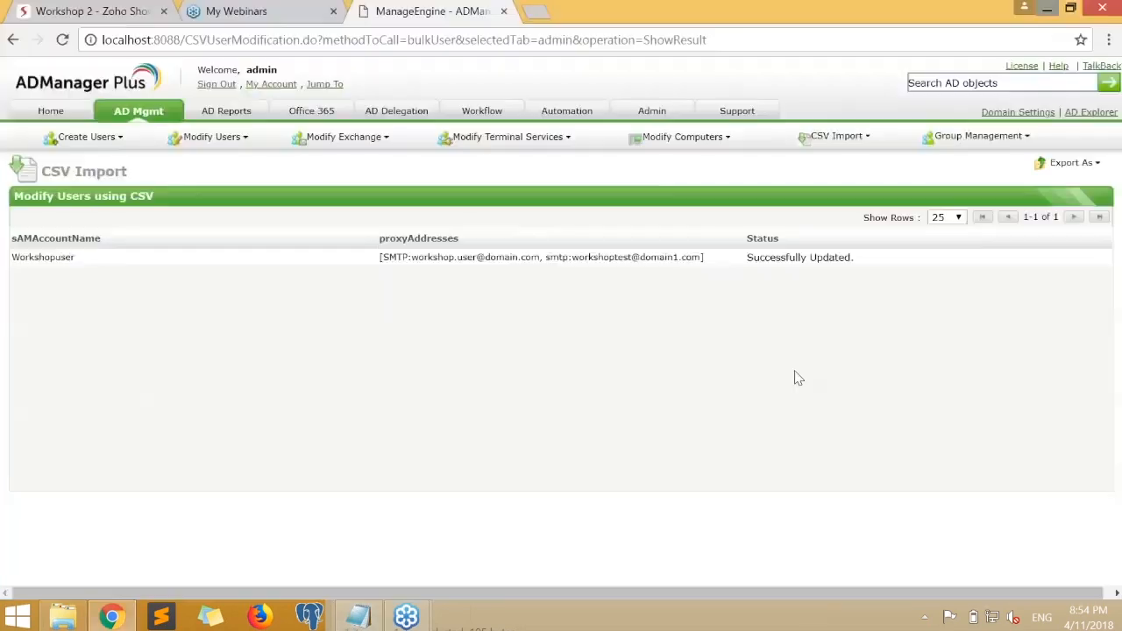
left_click(363, 619)
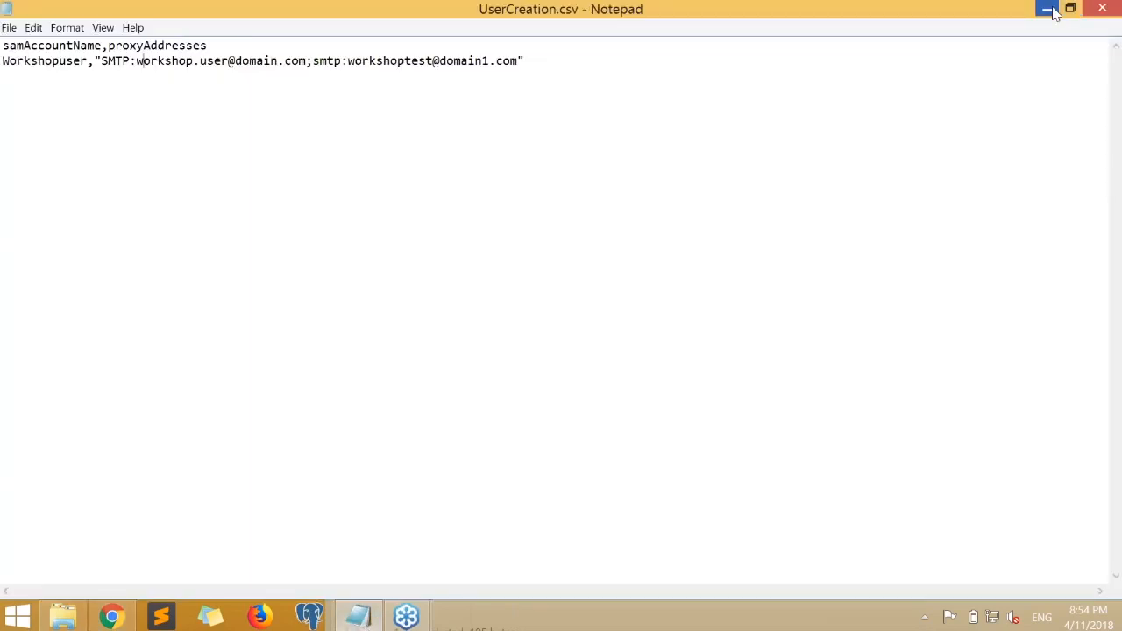
left_click(1046, 9)
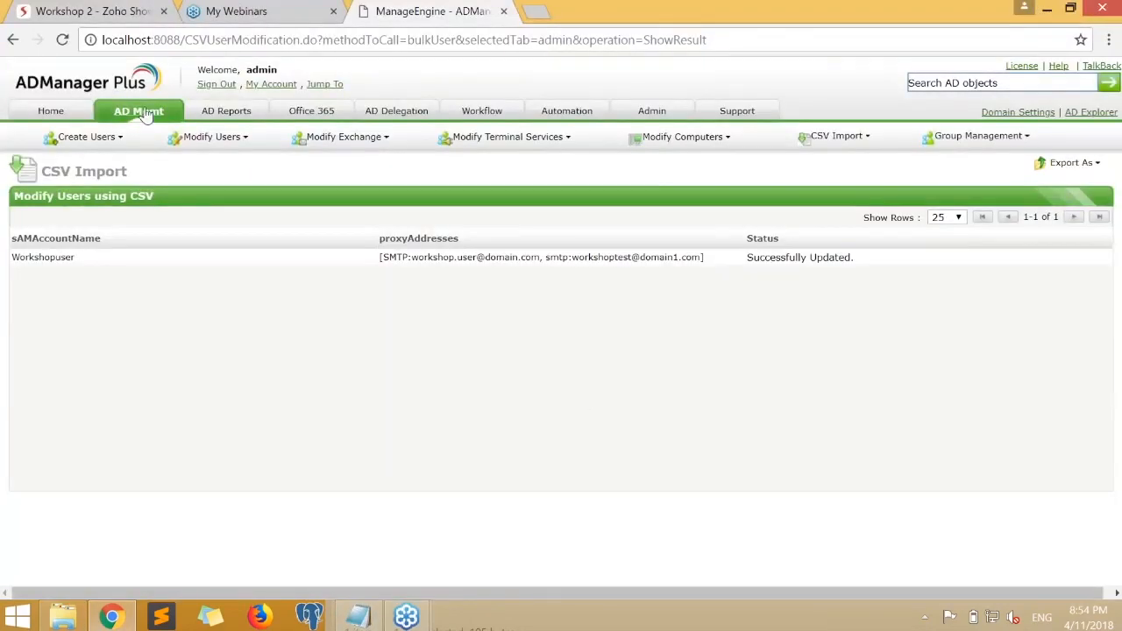
- Open the bulk Modify SMTP Address task from the Exchange tasks in user management
left_click(140, 112)
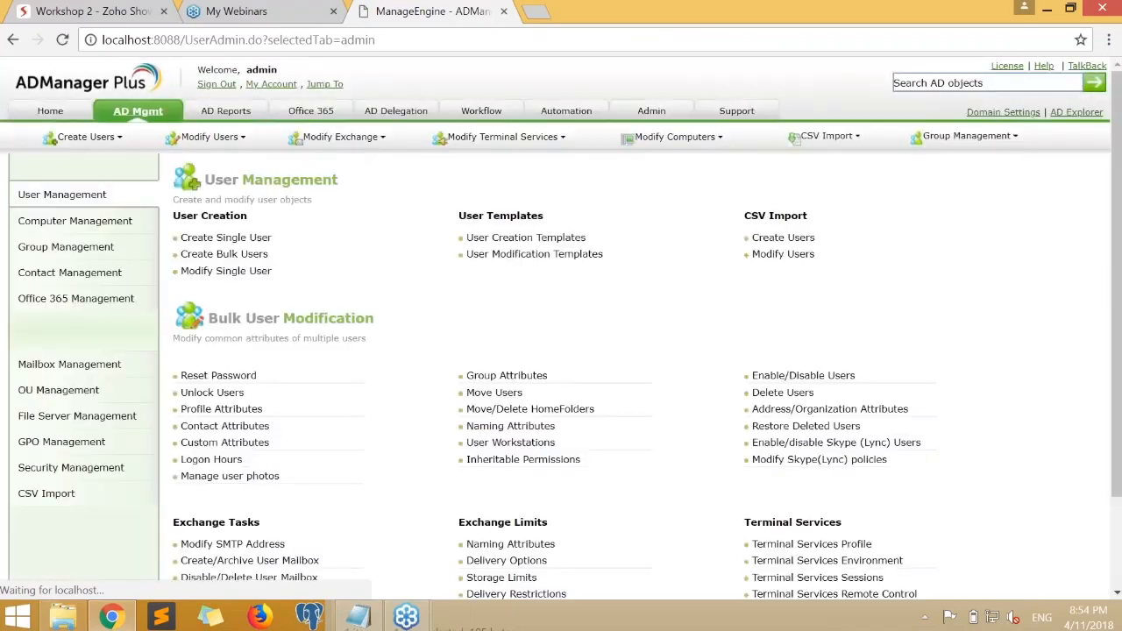
scroll(397, 273, "down", 3)
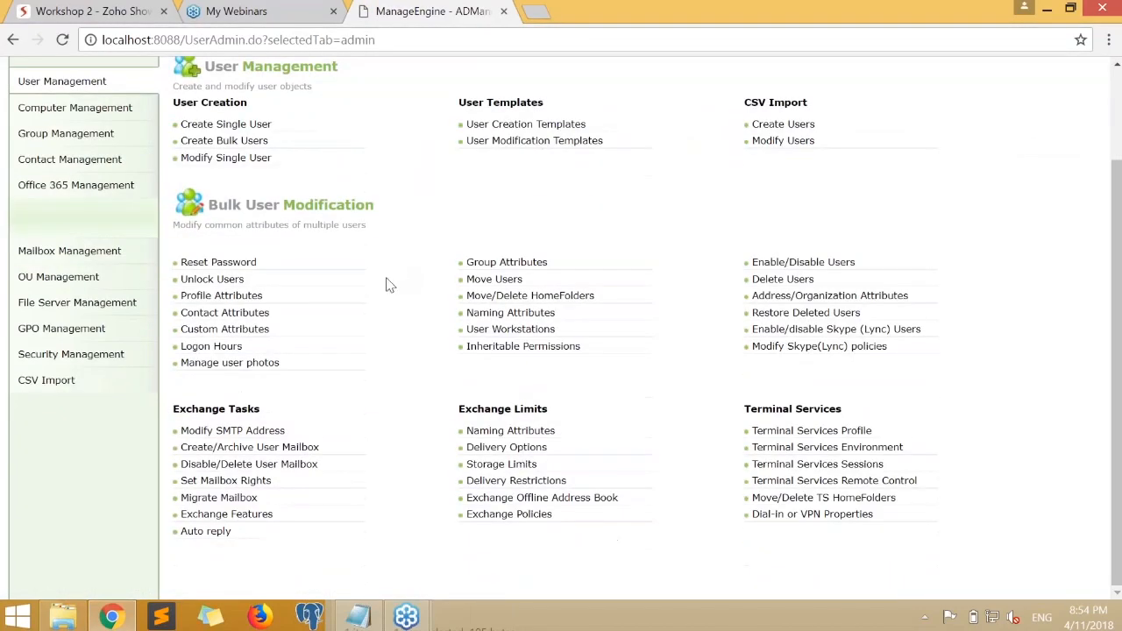
left_click(200, 434)
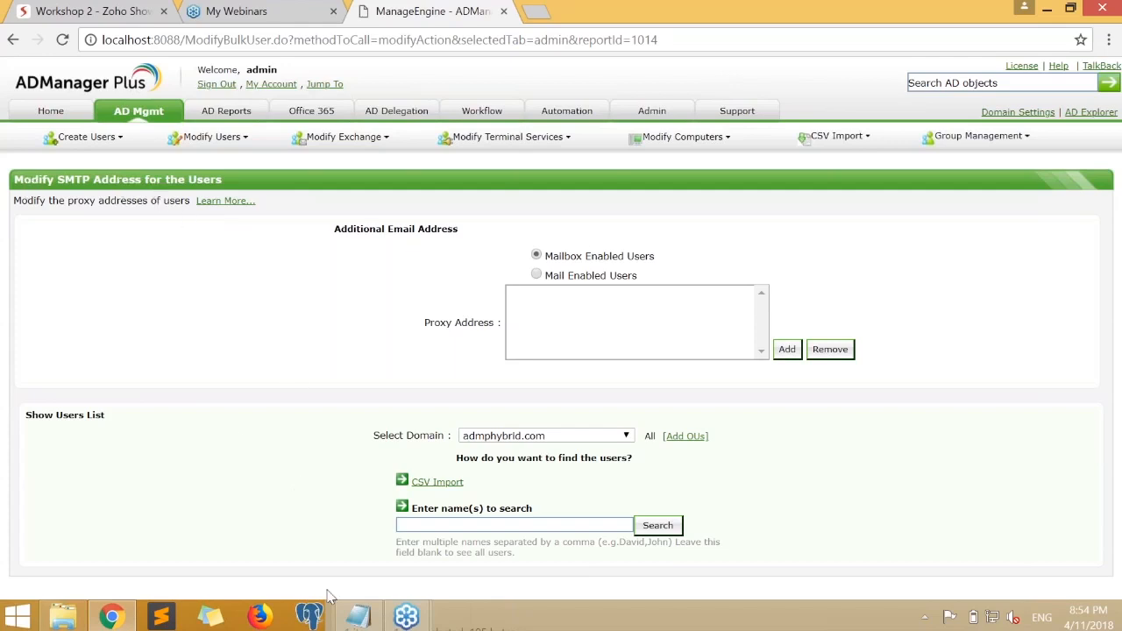
- In Notepad, reduce UserCreation.csv to the samAccountName header and Workshopuser by deleting the proxyAddresses header and values, and return to the browser
left_click(357, 616)
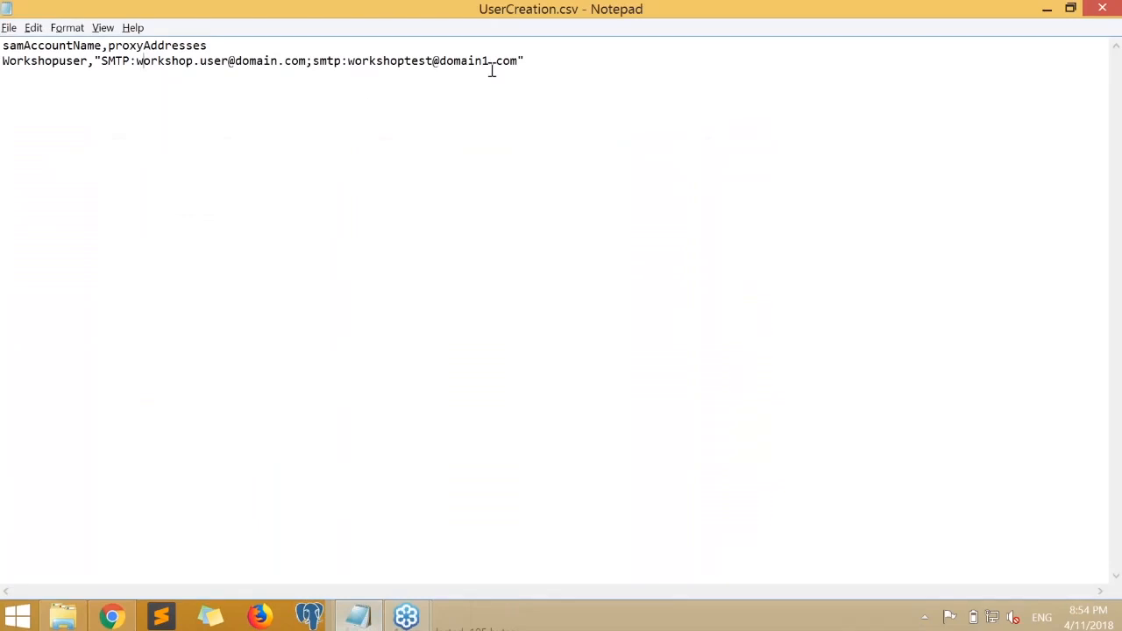
left_click_drag(525, 60, 88, 63)
key("Delete")
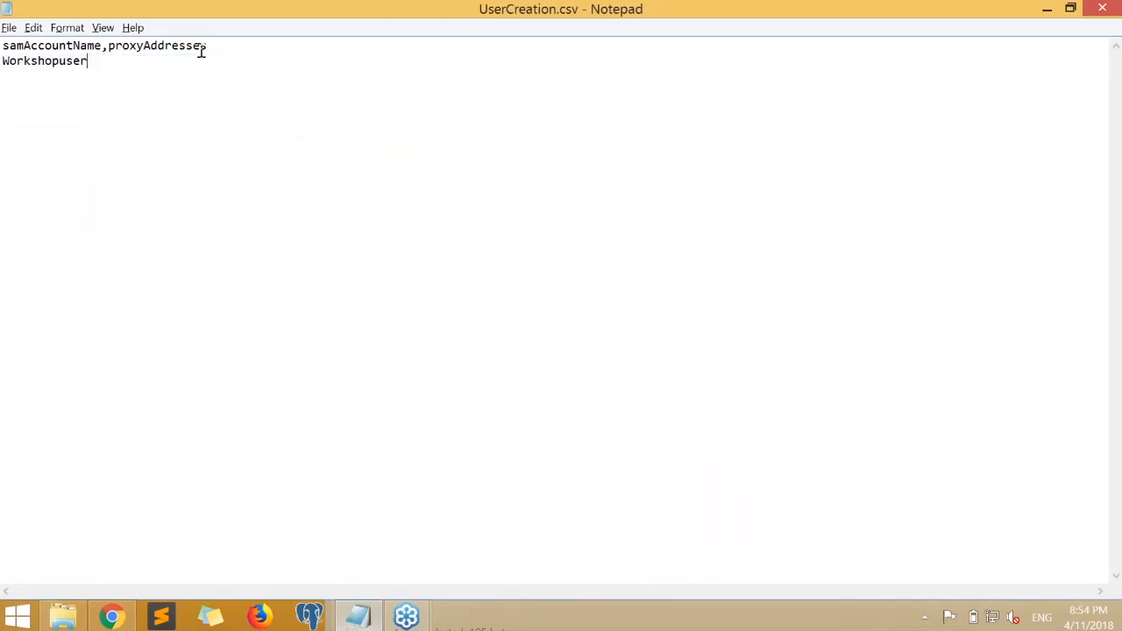
left_click_drag(207, 46, 102, 45)
key("Delete")
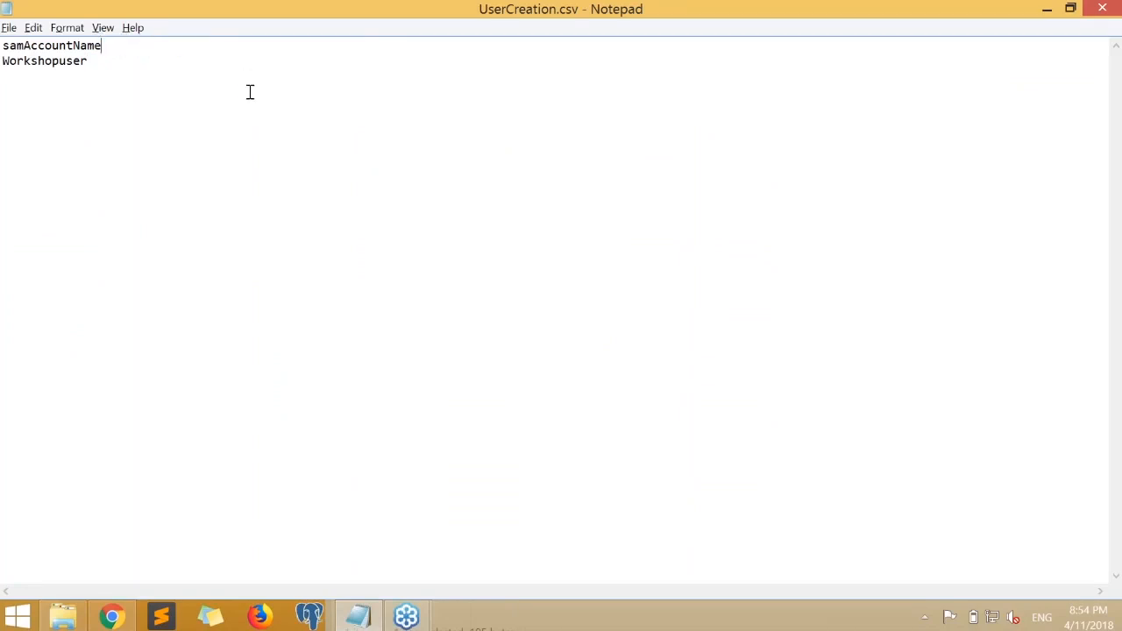
left_click_drag(936, 12, 610, 424)
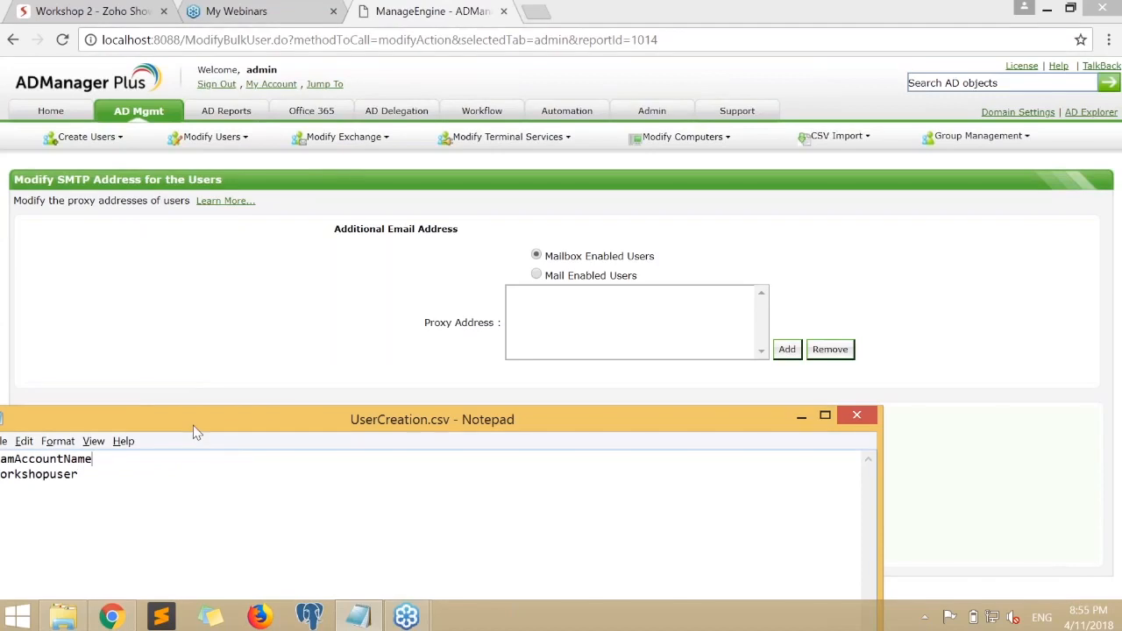
left_click_drag(195, 425, 365, 375)
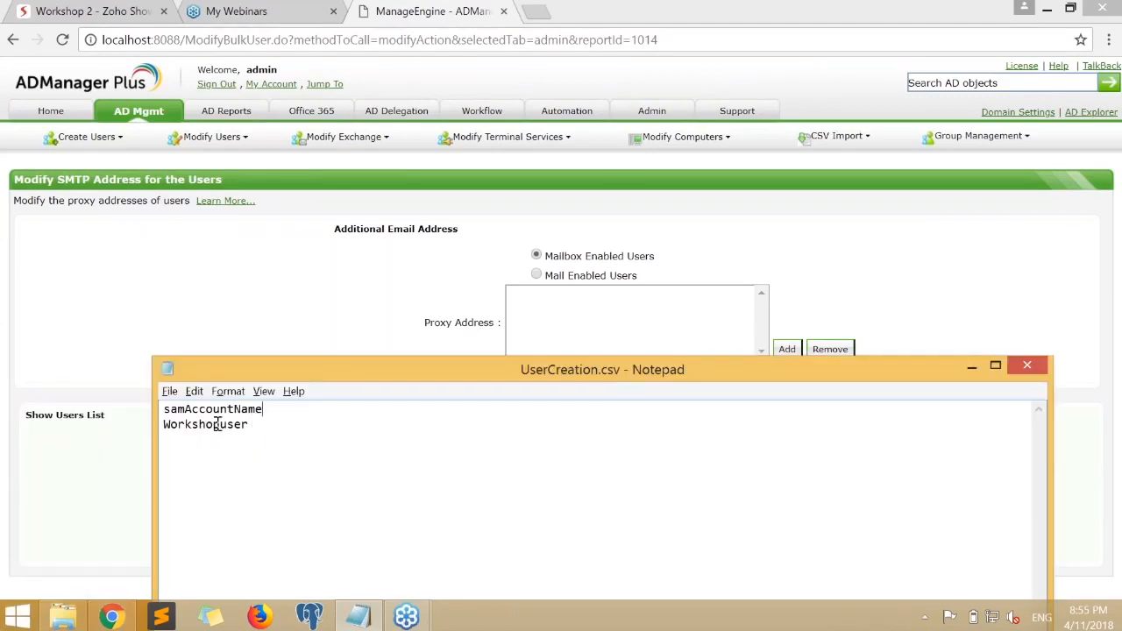
left_click(973, 369)
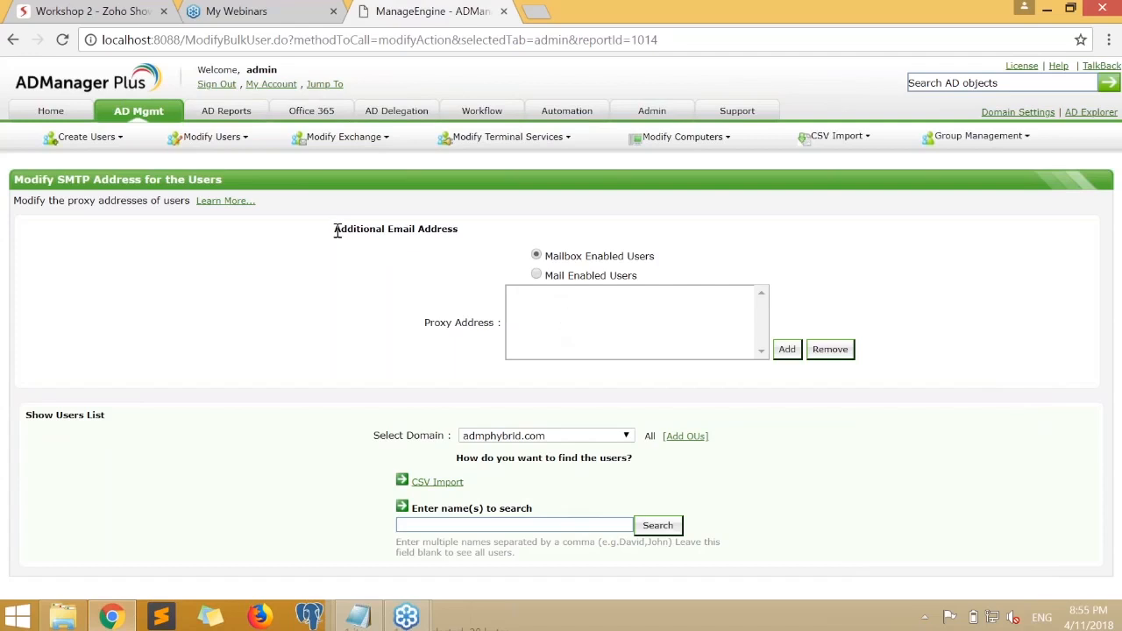
left_click_drag(334, 229, 440, 230)
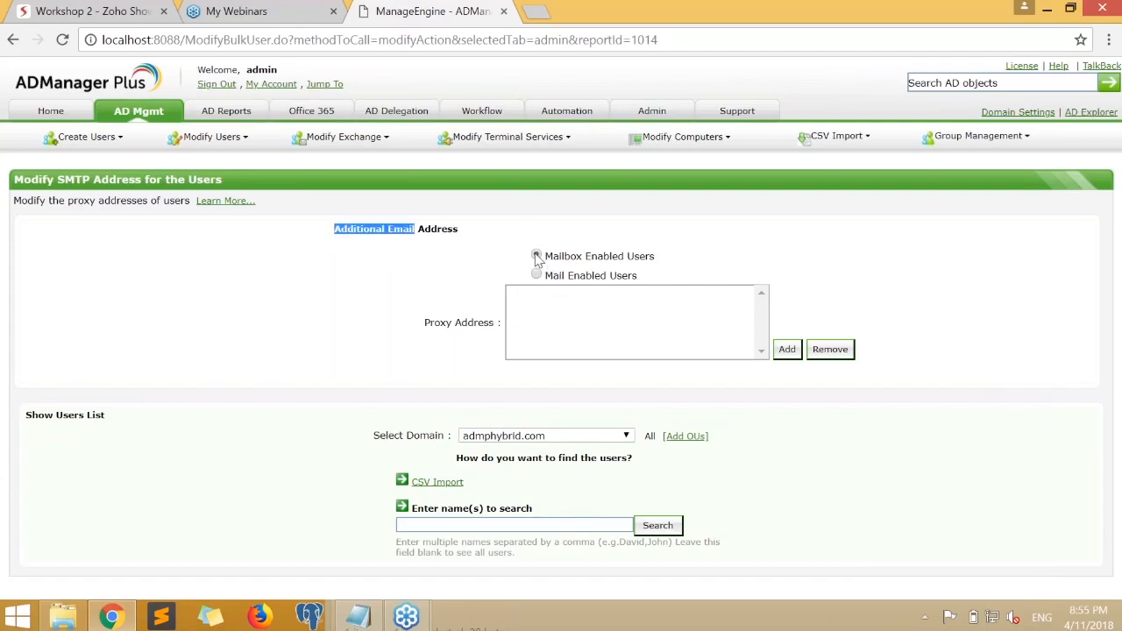
left_click(787, 350)
left_click(539, 277)
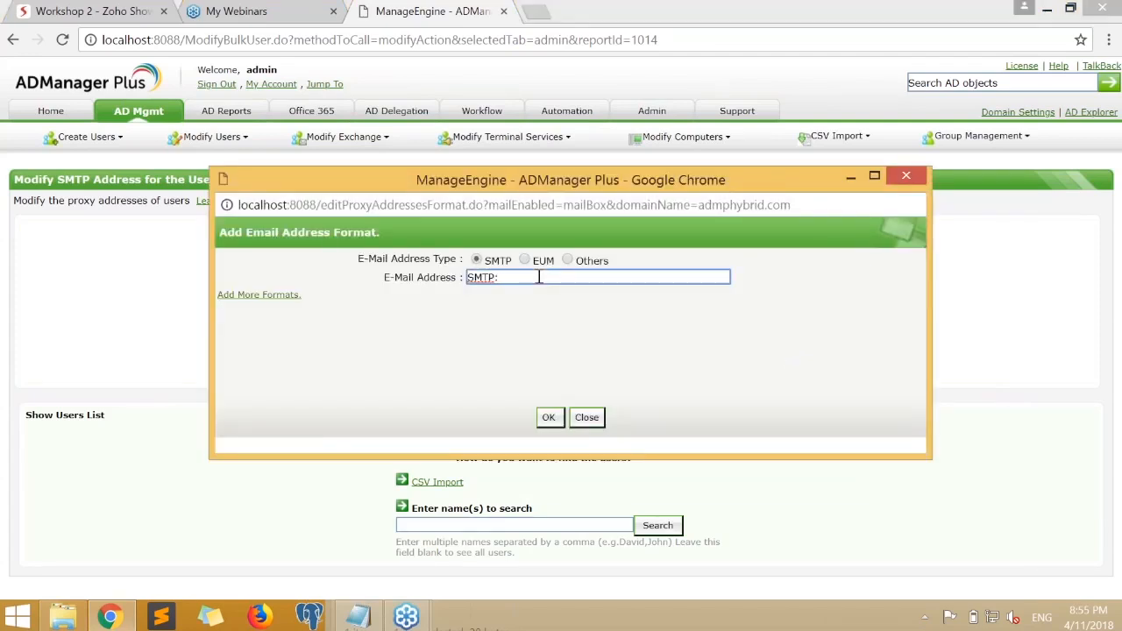
type("w")
key("BackSpace")
key("BackSpace")
key("BackSpace")
type("%givrn")
key("BackSpace")
key("BackSpace")
type("enname%.")
type("%sn%@")
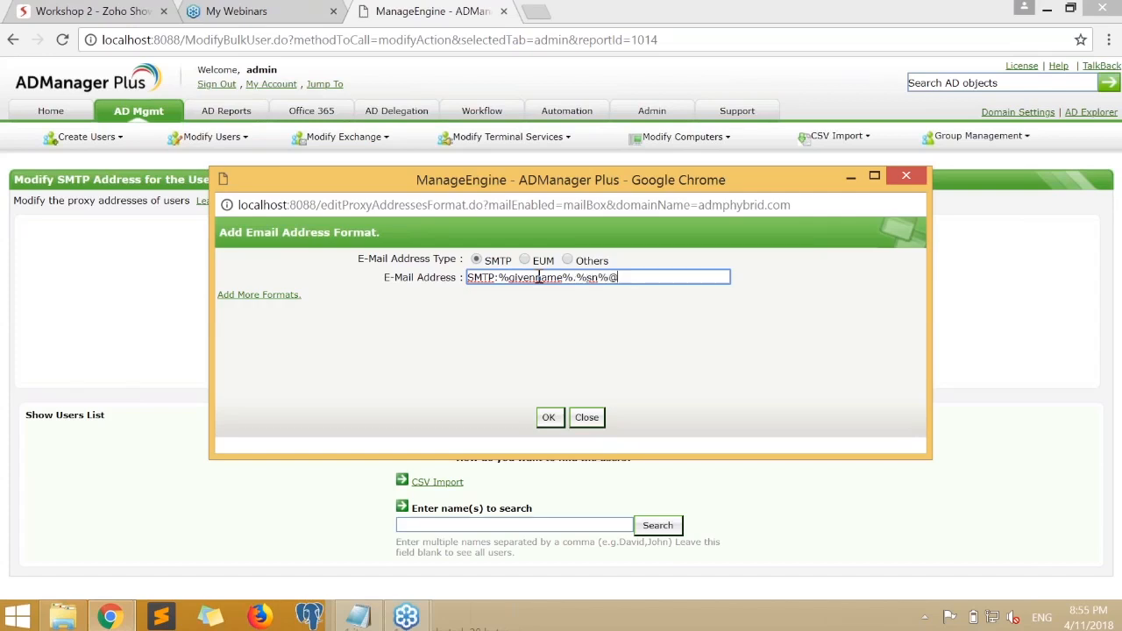
type("domain.com")
- Check the %givenname% and %sn% placeholders in the new address format and add it to the proxy address list
left_click_drag(467, 277, 688, 279)
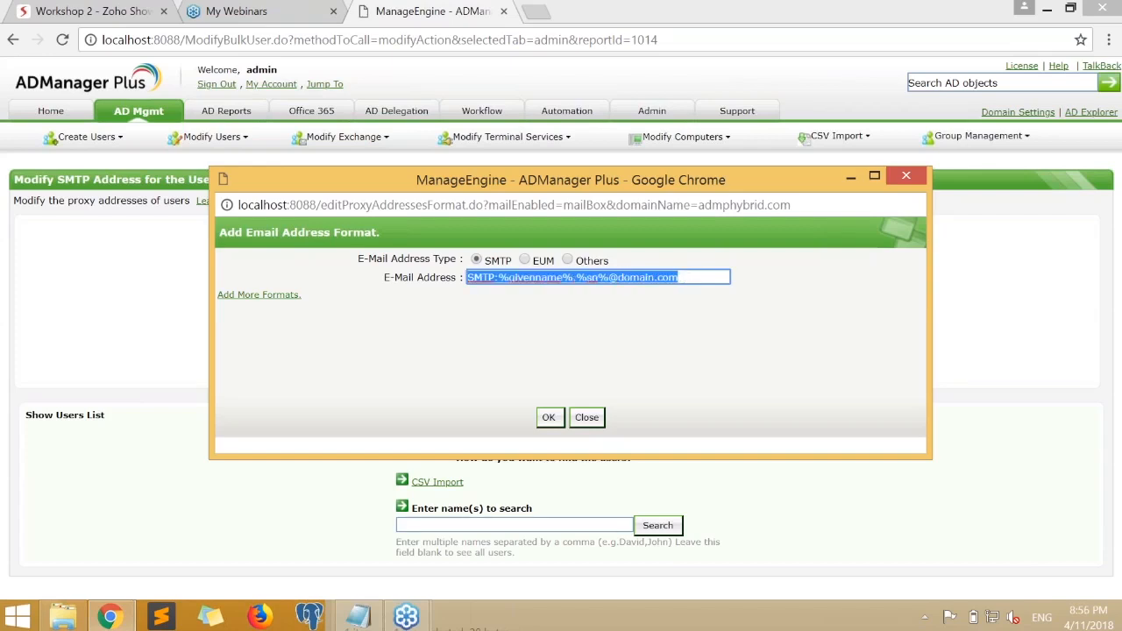
left_click(552, 277)
left_click_drag(563, 277, 510, 277)
left_click_drag(598, 276, 586, 277)
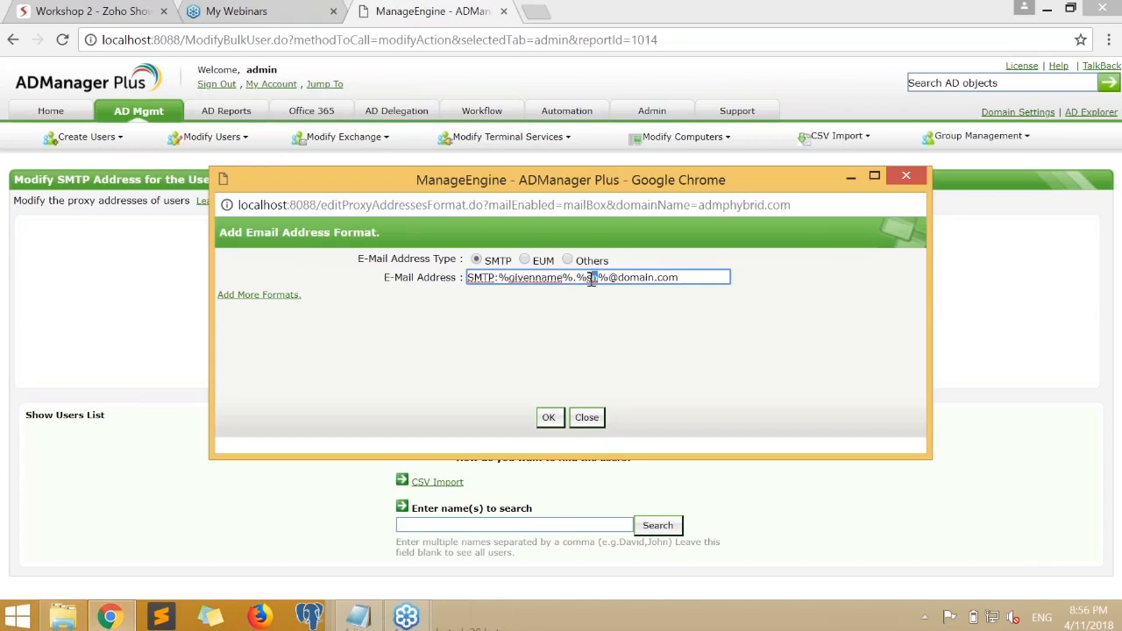
double_click(536, 277)
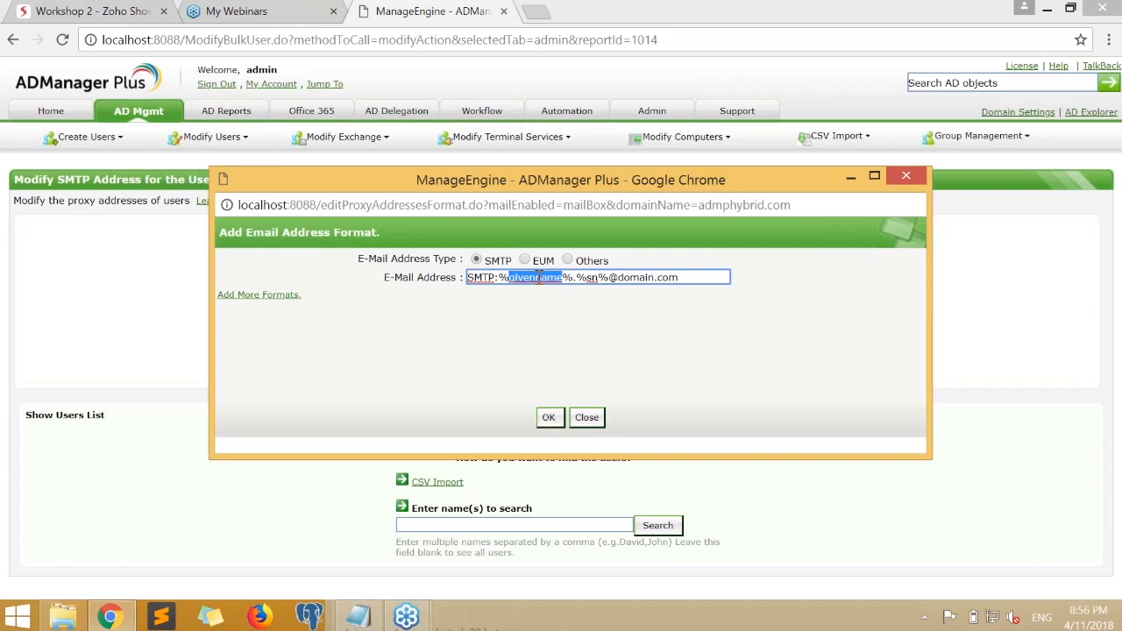
double_click(592, 277)
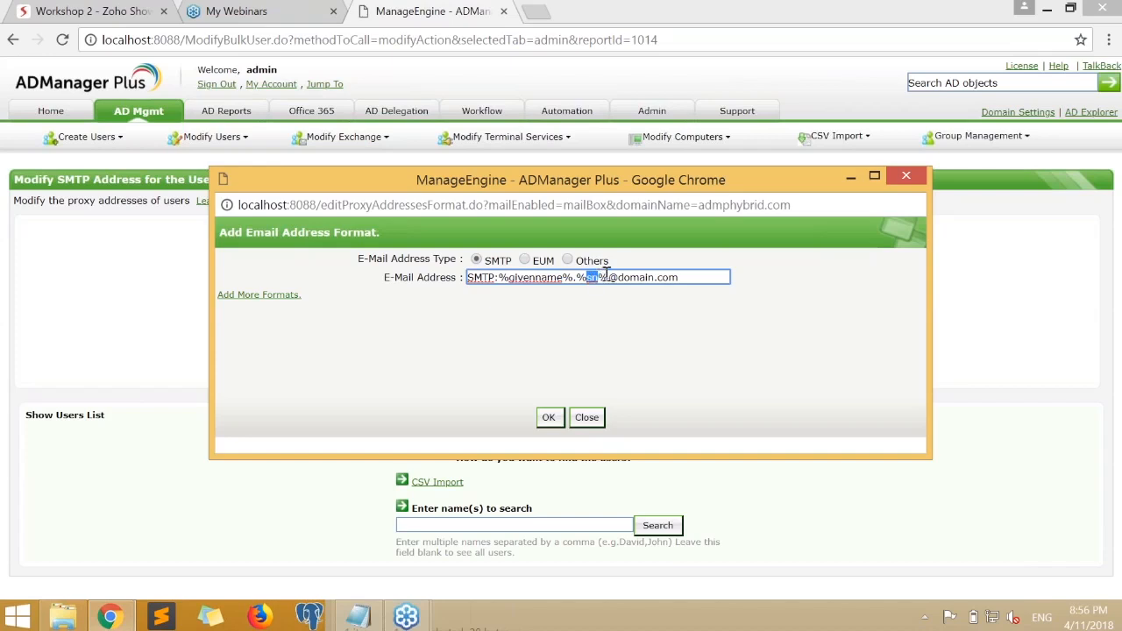
left_click(585, 268)
left_click(587, 277)
left_click(548, 417)
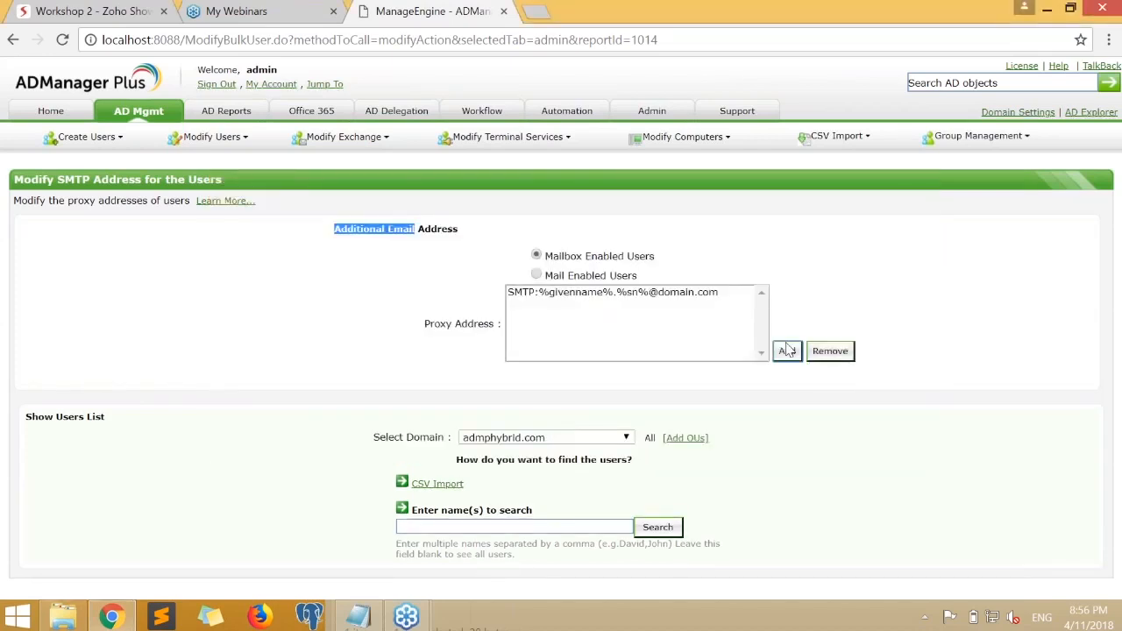
left_click(786, 351)
left_click_drag(497, 277, 359, 281)
type("smtp:")
key("Right")
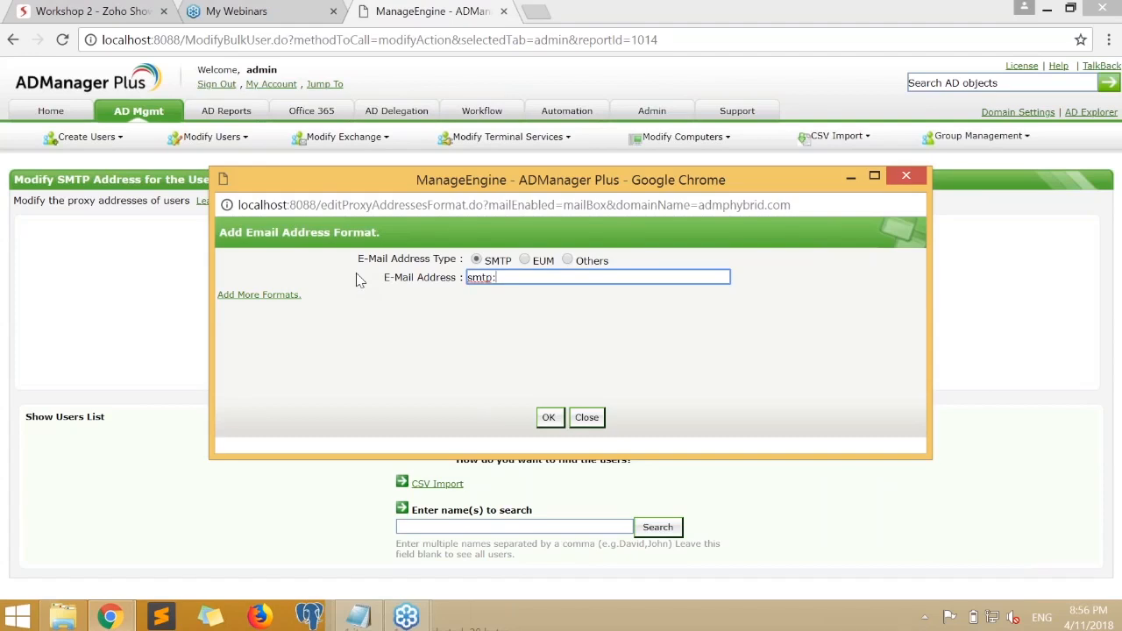
type("%sn%.%givenname%@domain.com")
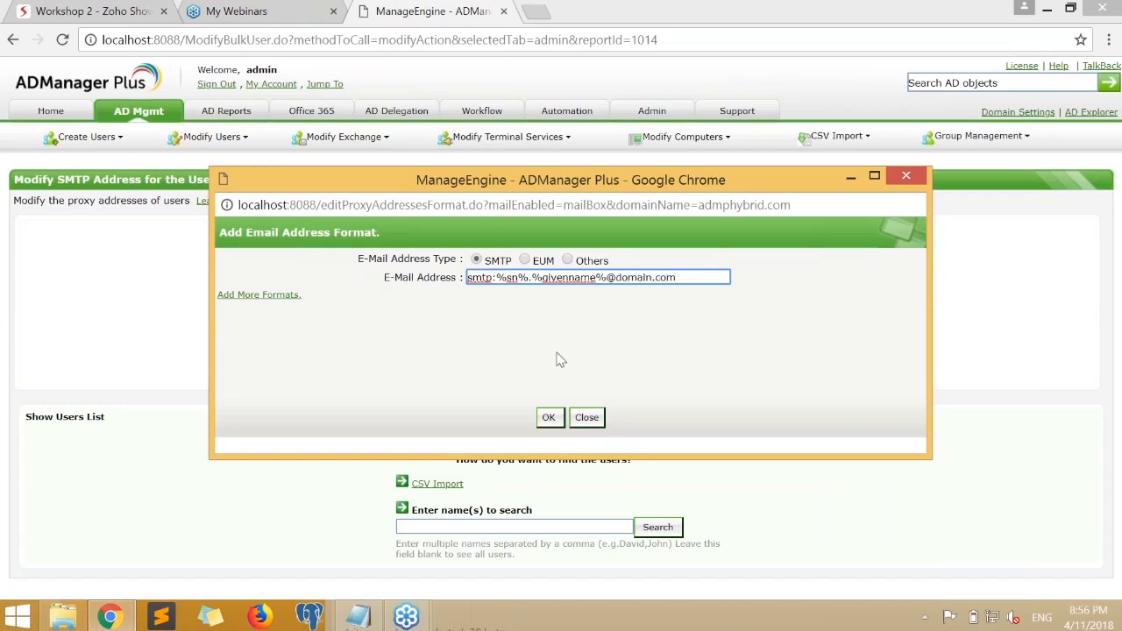
left_click(549, 417)
left_click(317, 404)
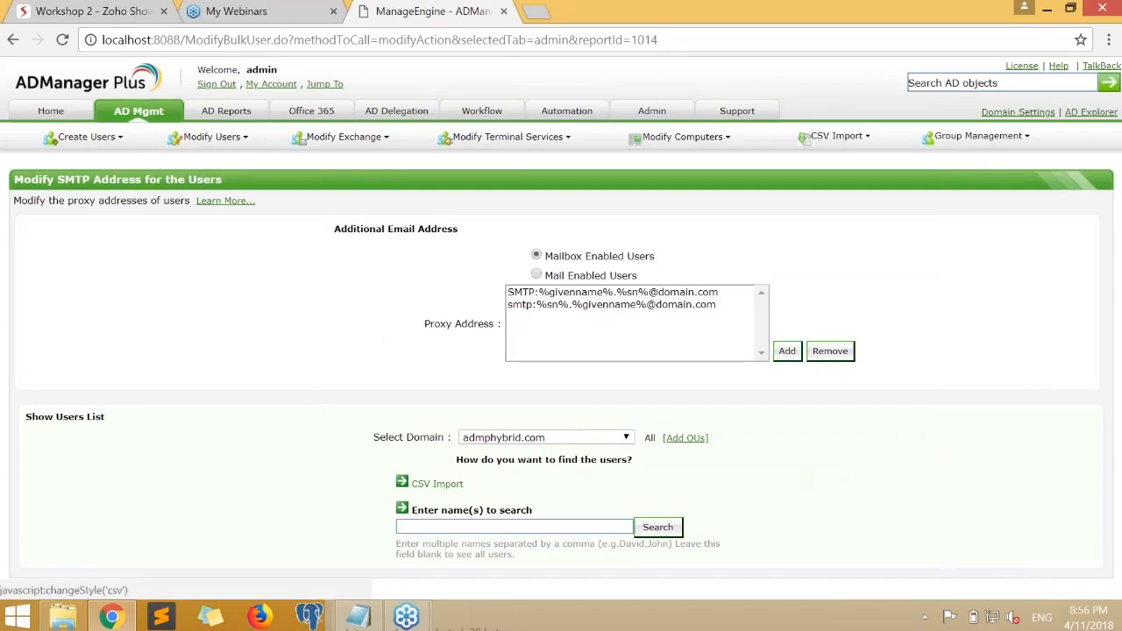
- Import UserCreation.csv as the user list, select all listed users and apply the proxy address formats to them
left_click(436, 483)
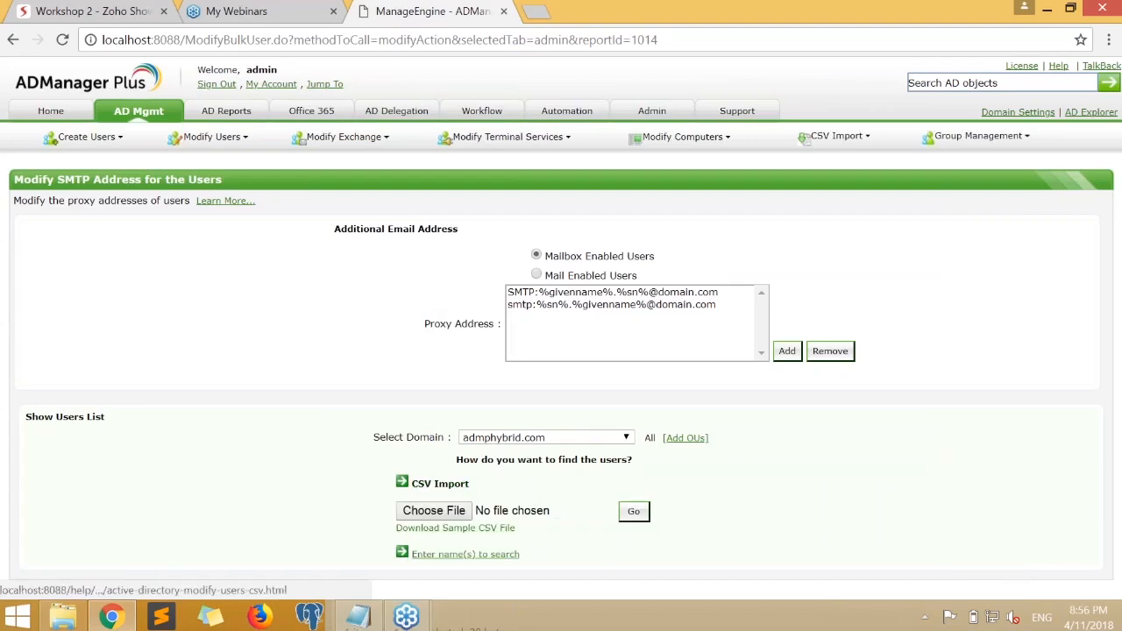
left_click(434, 511)
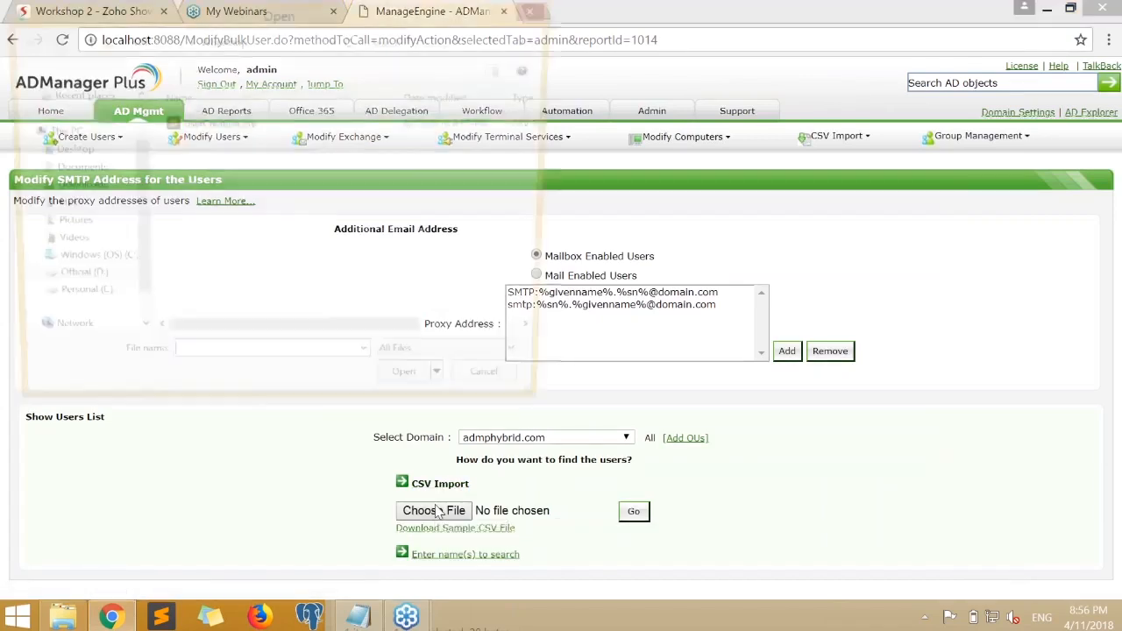
double_click(215, 125)
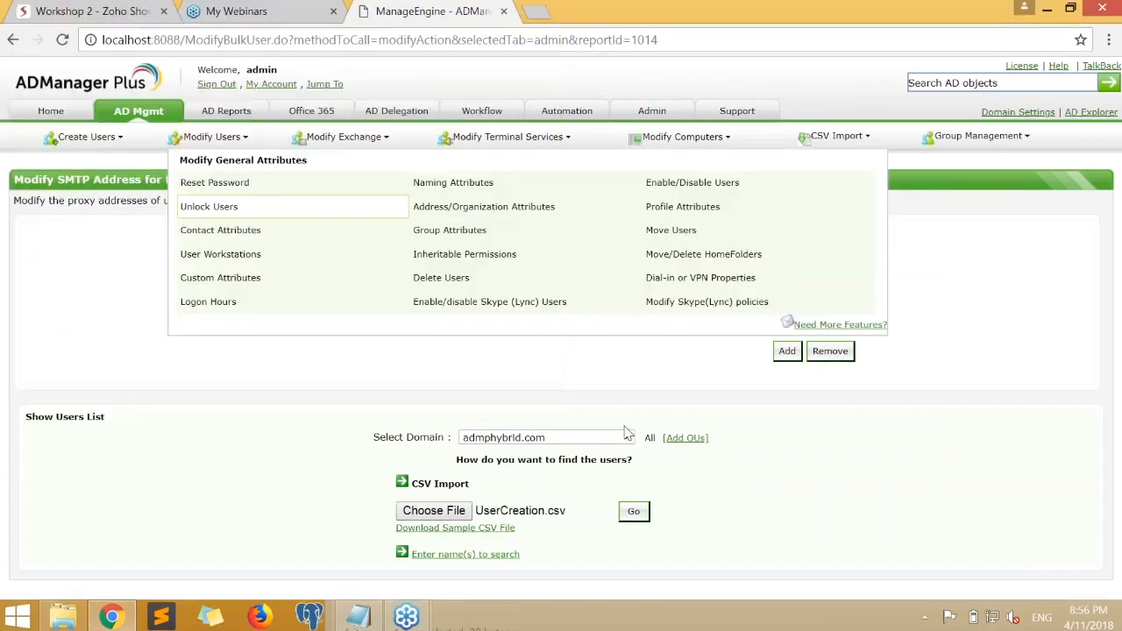
left_click(634, 512)
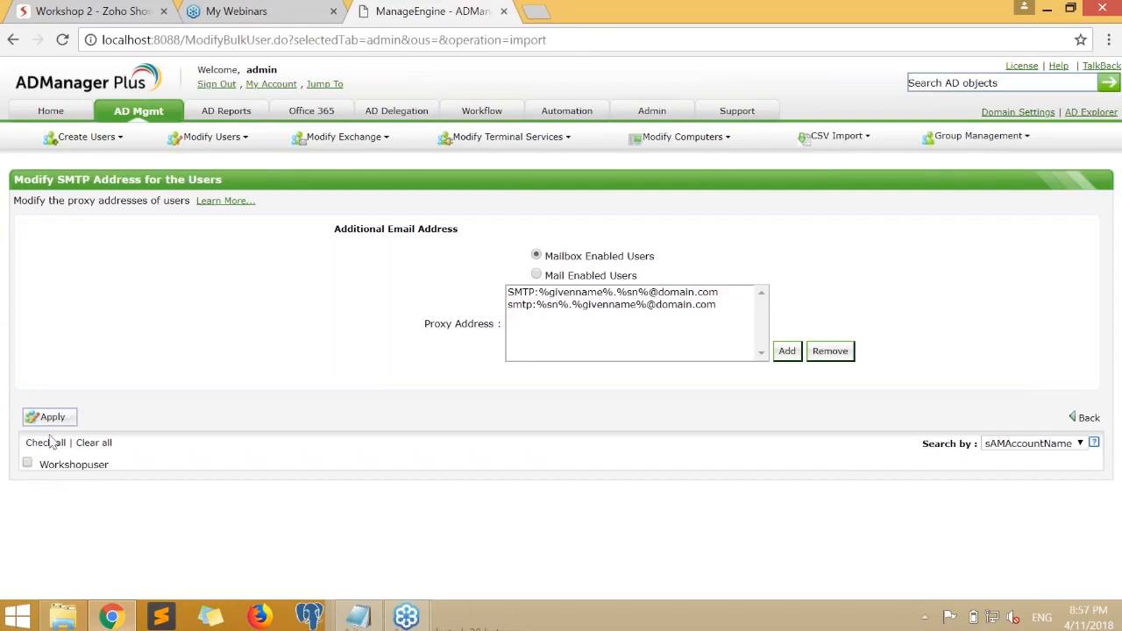
left_click(46, 442)
left_click(54, 420)
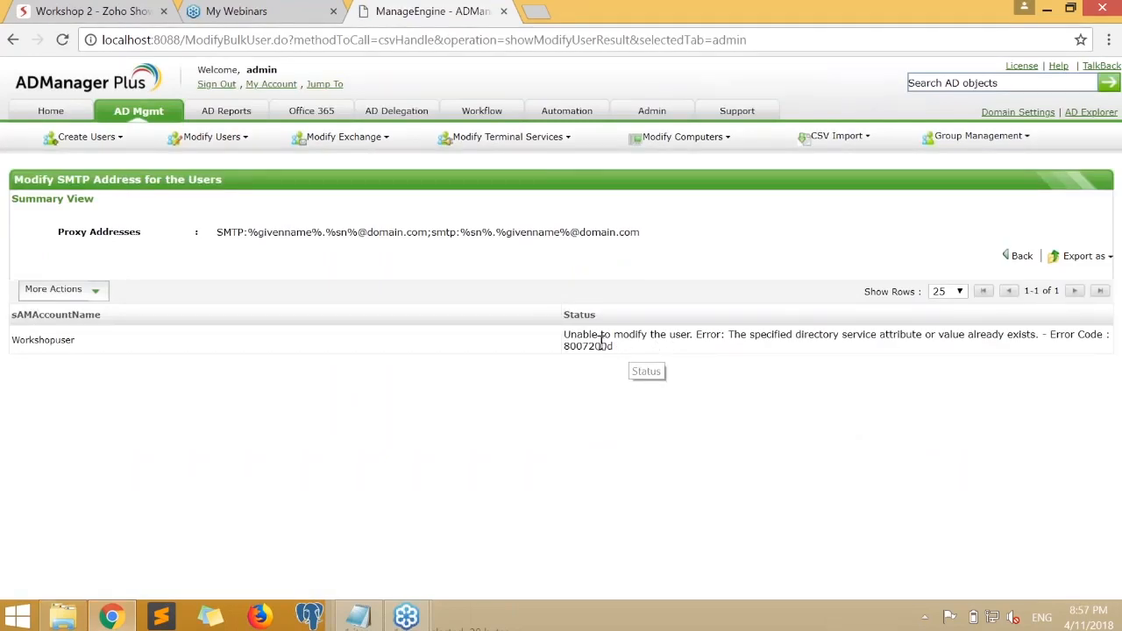
- Examine the modification status and submitted proxy addresses in the summary, and go back to the list of address formats
left_click_drag(602, 341, 565, 335)
left_click(682, 357)
left_click_drag(217, 232, 662, 245)
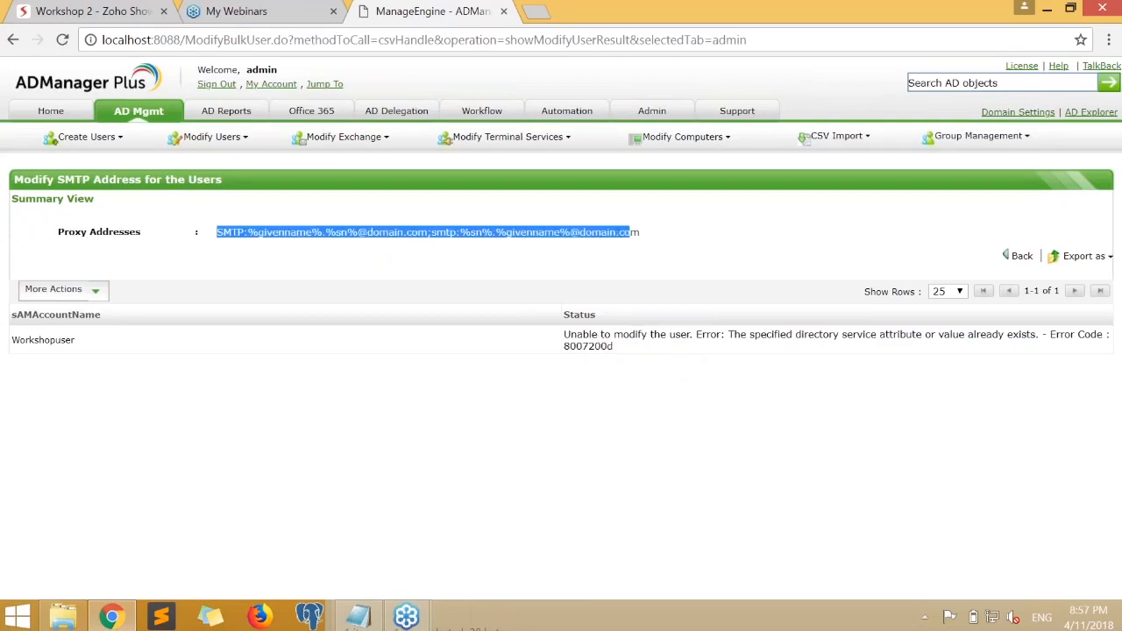
left_click(735, 299)
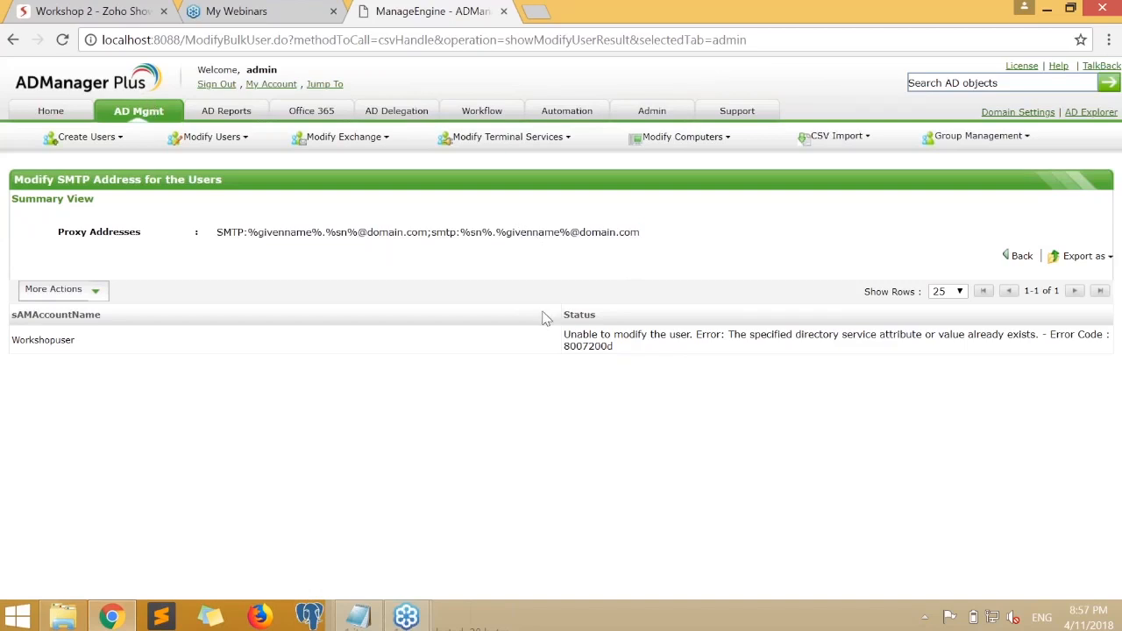
left_click(1019, 256)
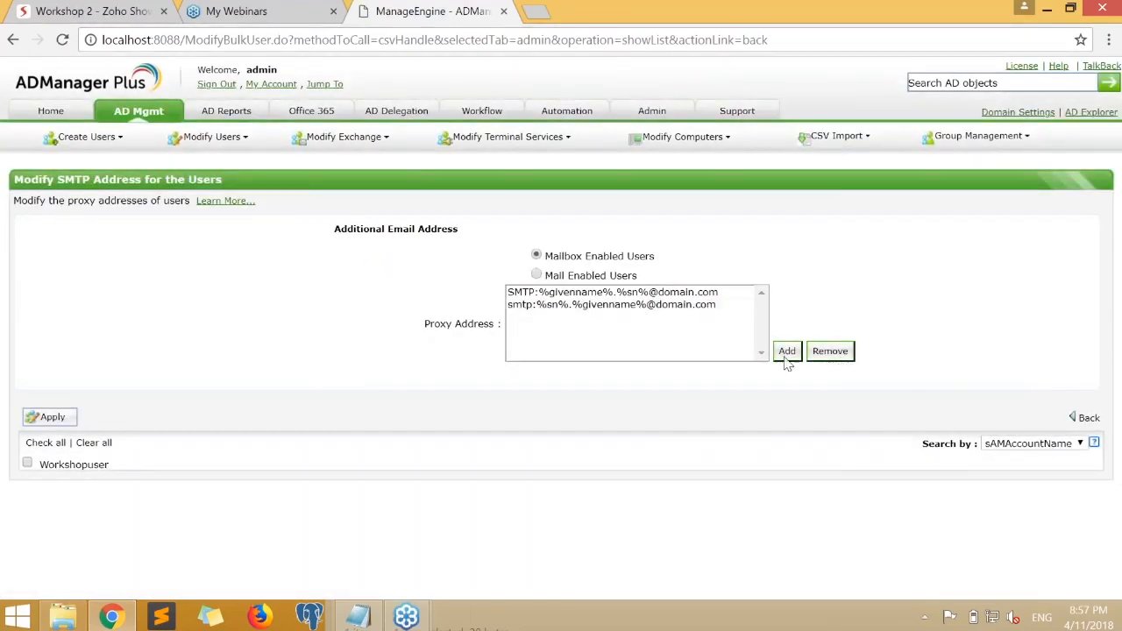
left_click(696, 306)
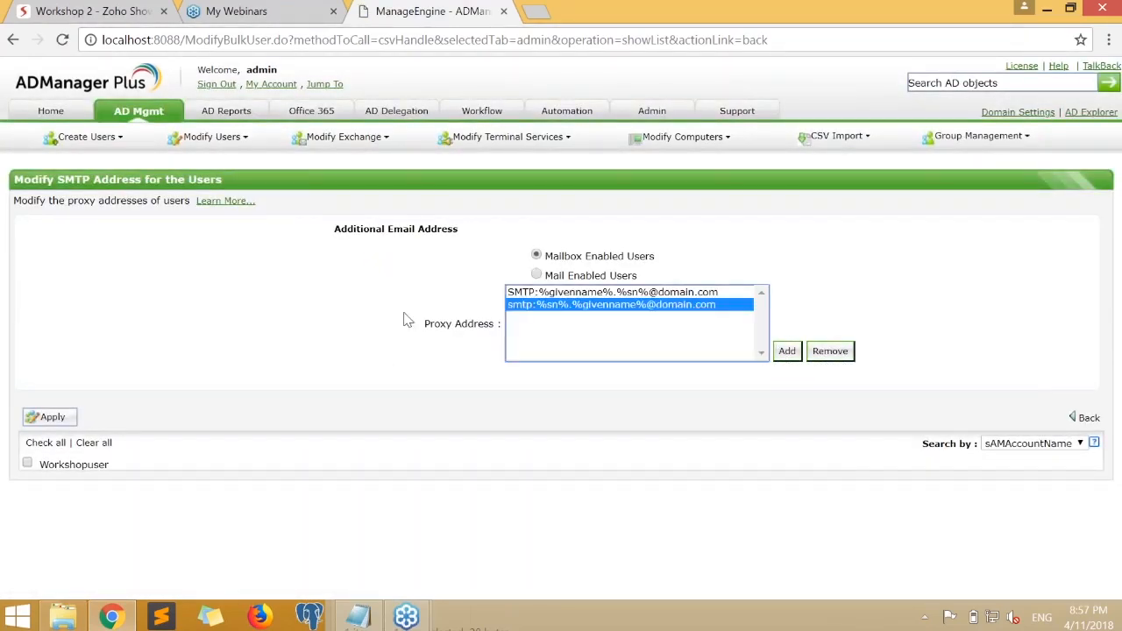
- Search the single-user modification list for workshopuser and open that account's properties in a maximized window
left_click(132, 115)
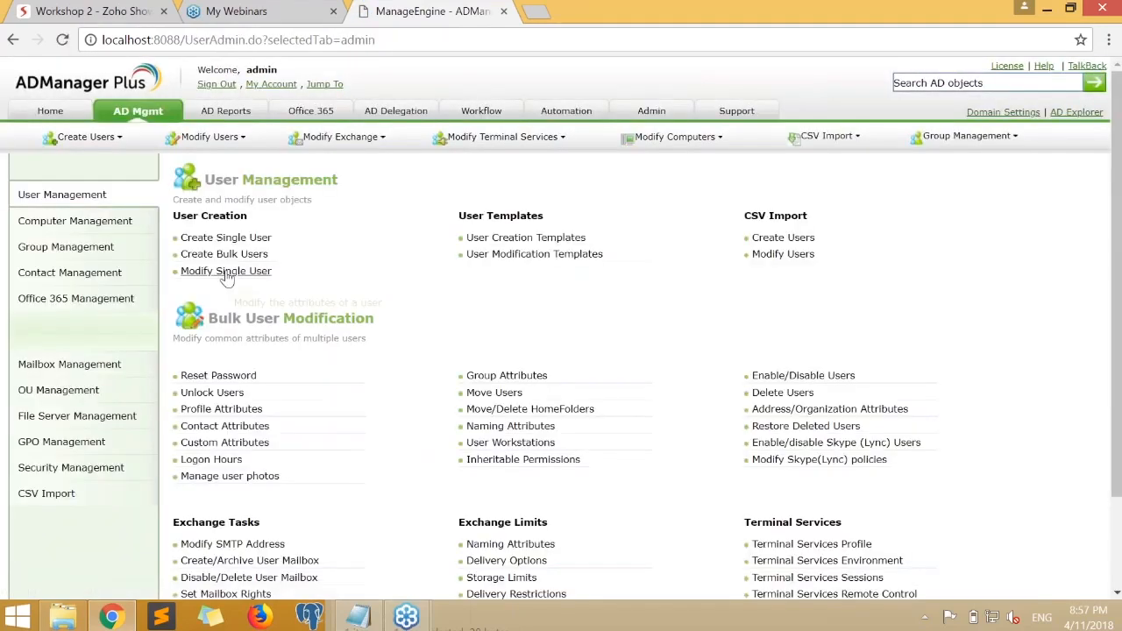
left_click(225, 270)
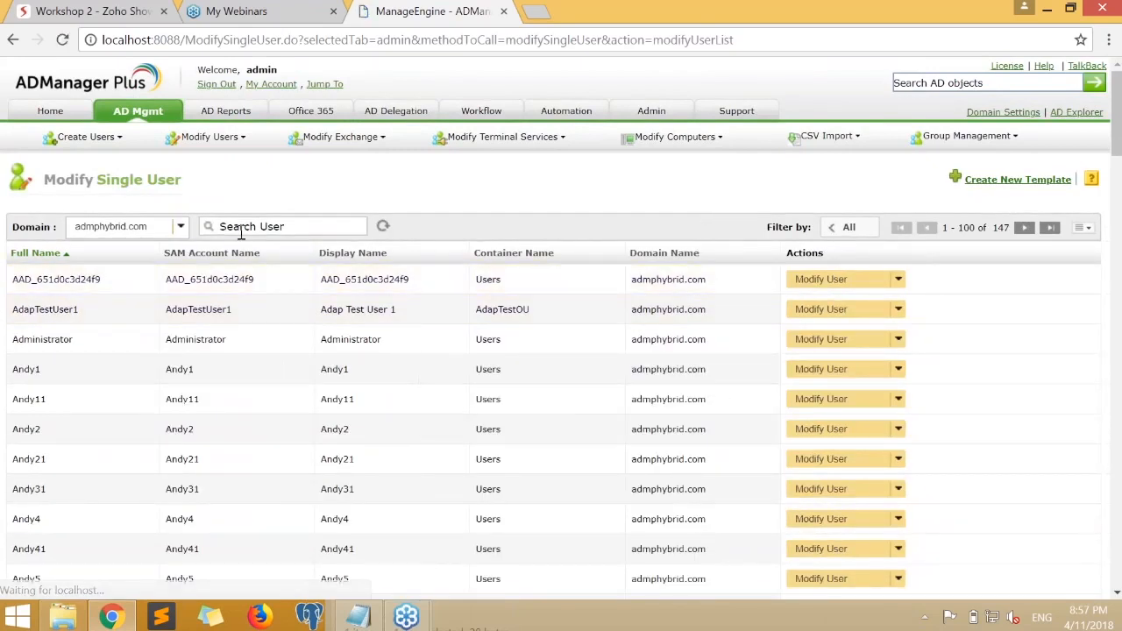
left_click(239, 227)
type("wor")
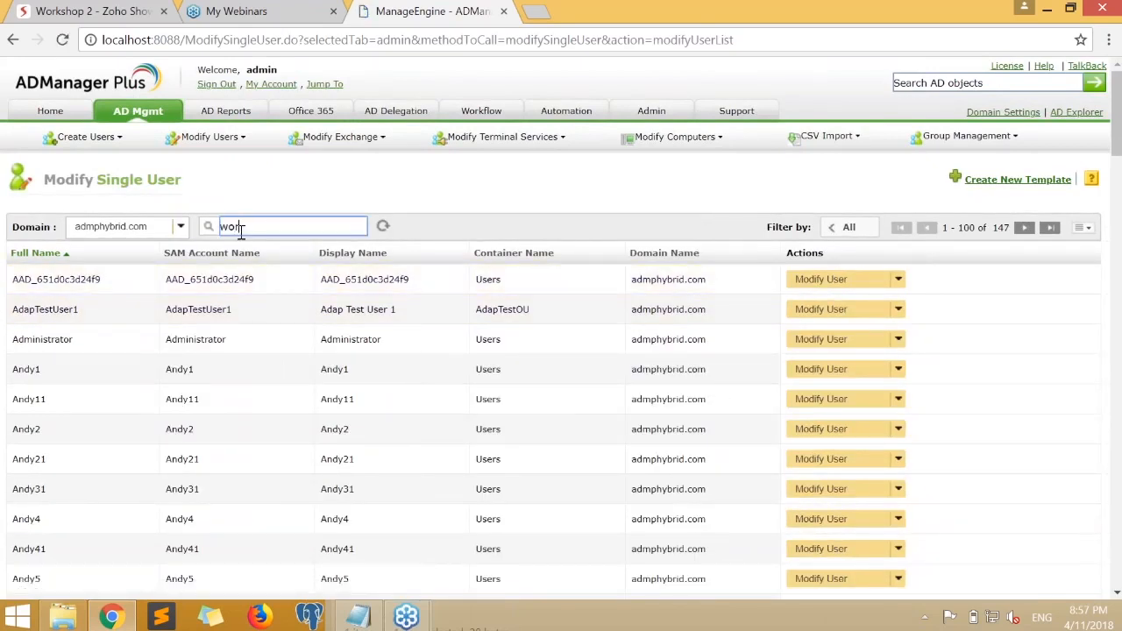
type("kshopuser")
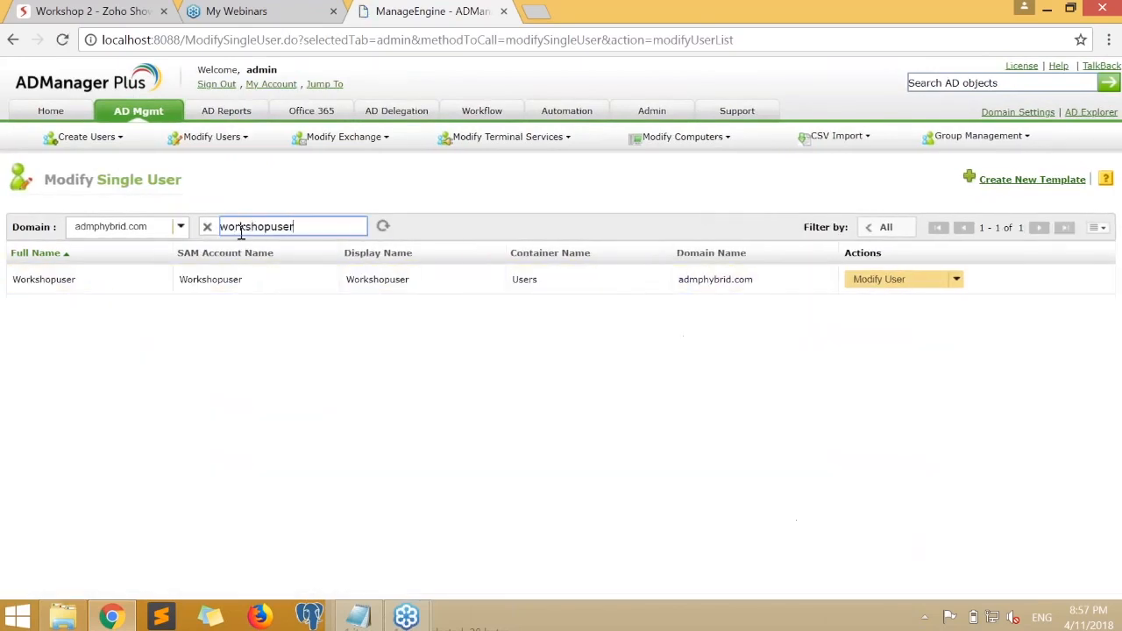
left_click(211, 279)
left_click_drag(670, 7, 715, 1)
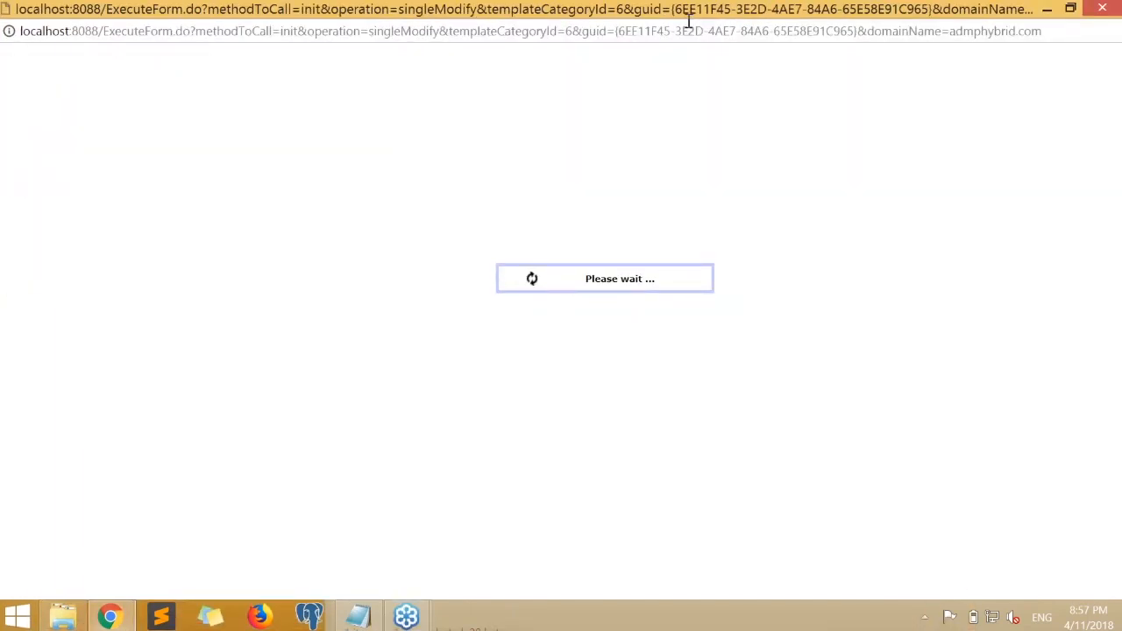
- Examine the additional e-mail addresses in Workshopuser's Exchange properties, including the comma-separated entry, and close the properties window
left_click(422, 145)
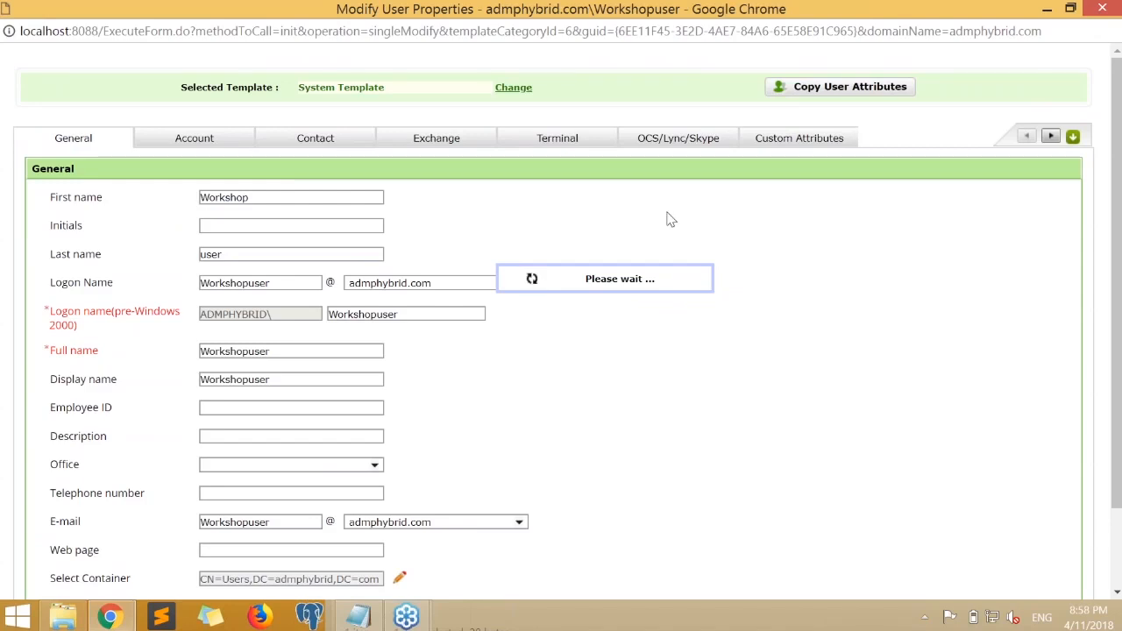
left_click(437, 138)
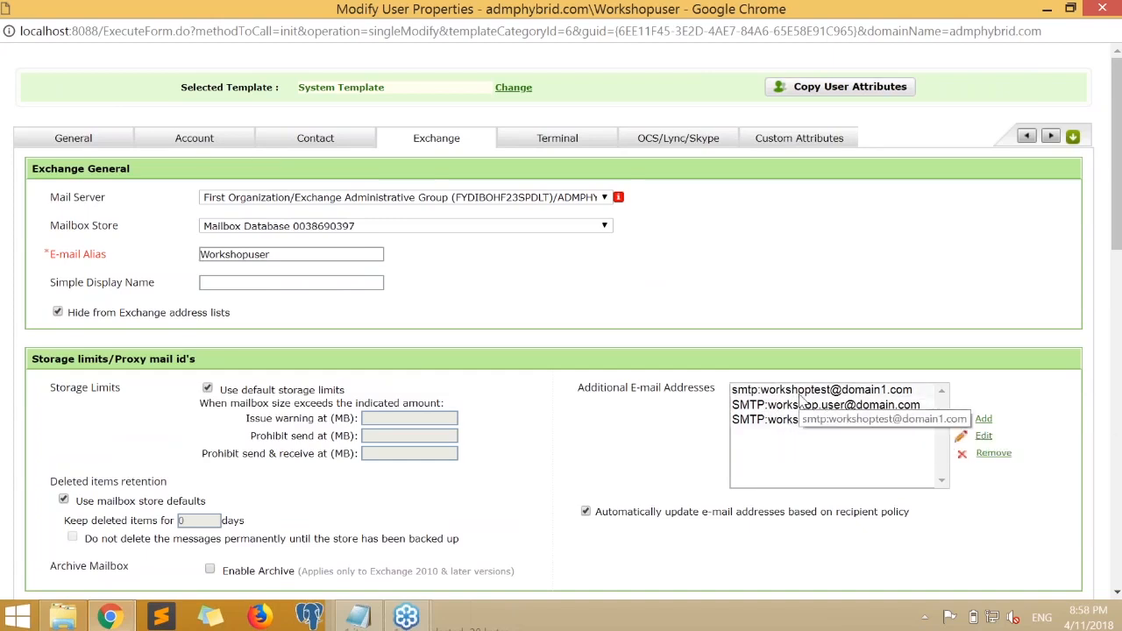
left_click(868, 421)
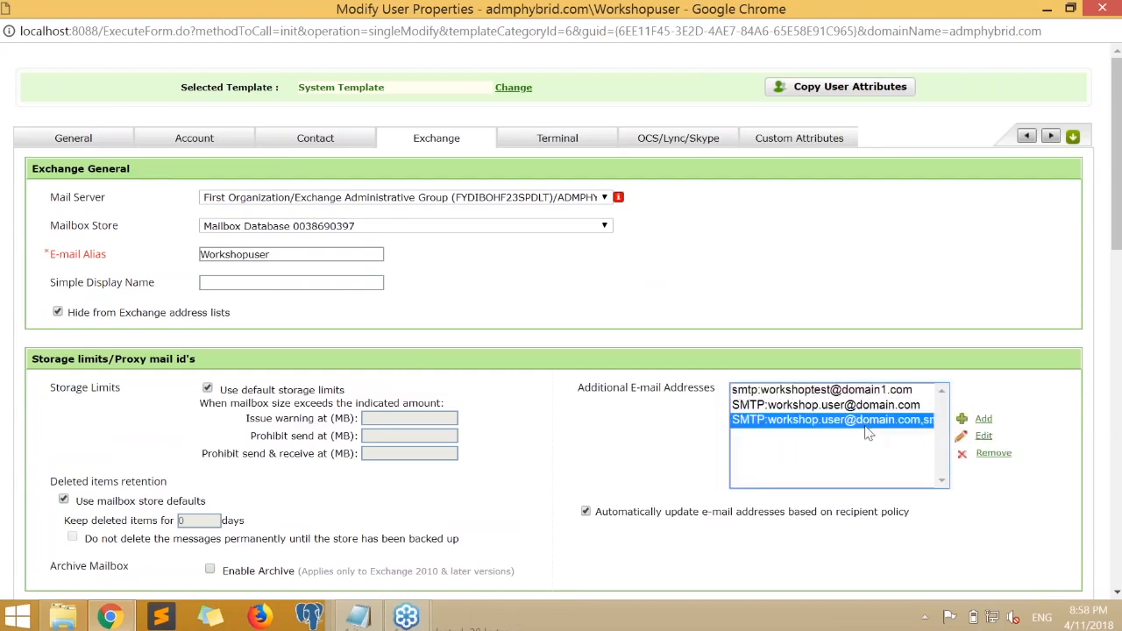
left_click(868, 394)
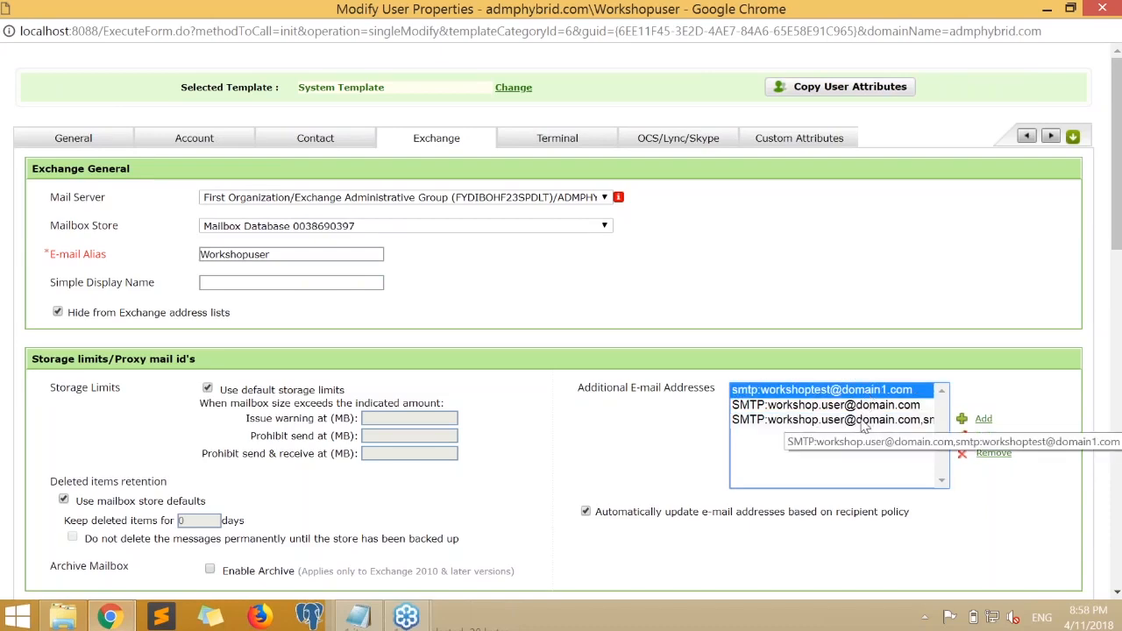
left_click(1102, 13)
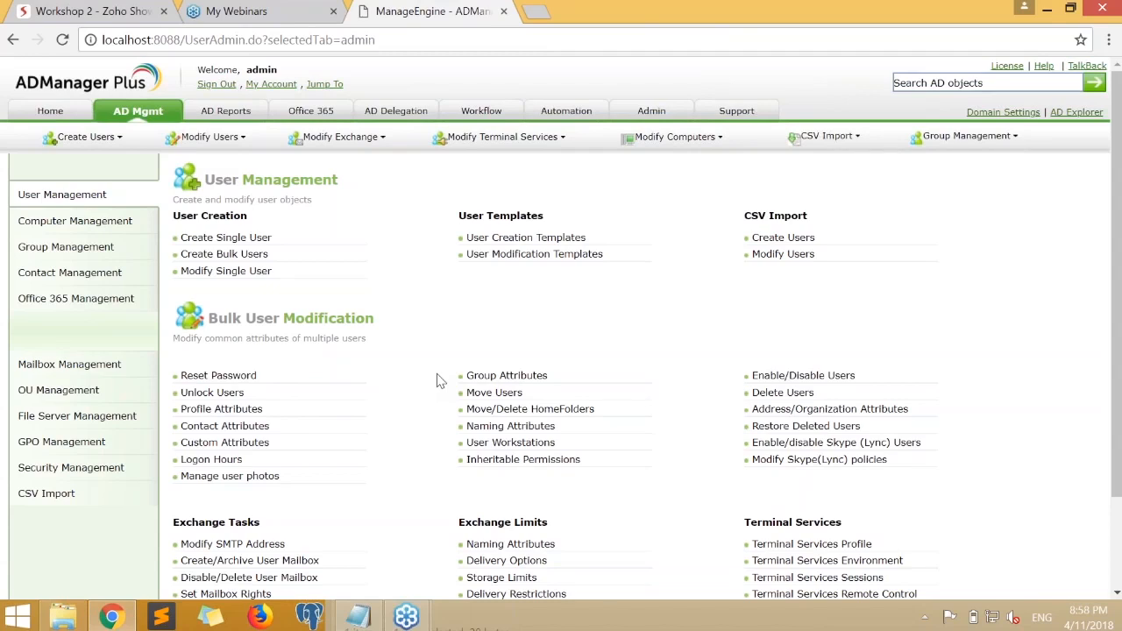
scroll(438, 381, "down", 1)
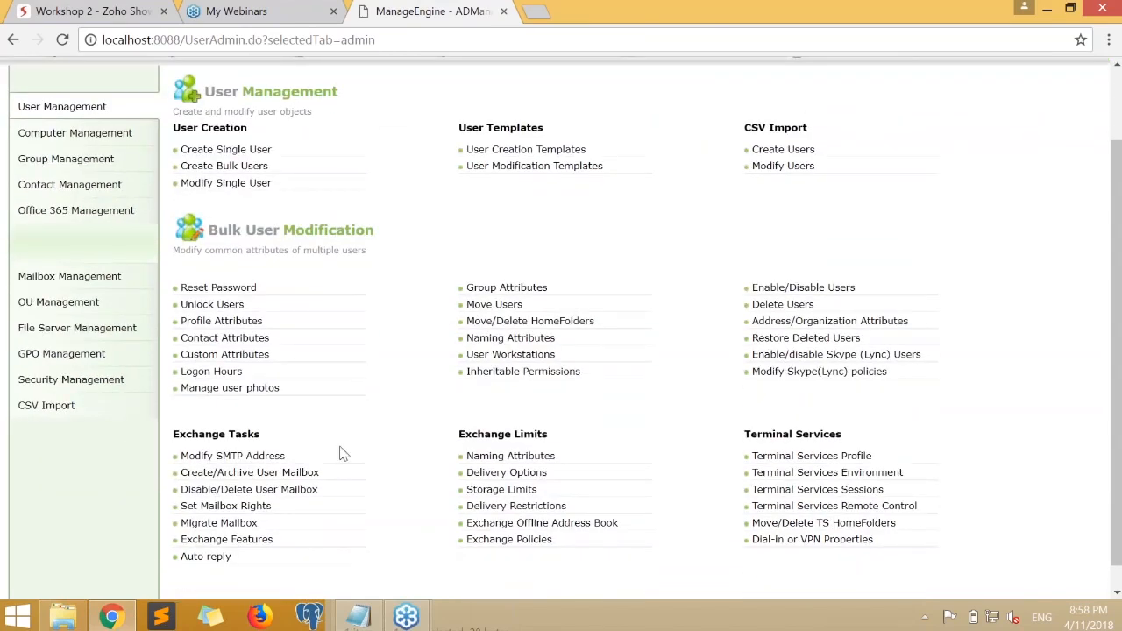
scroll(343, 454, "up", 1)
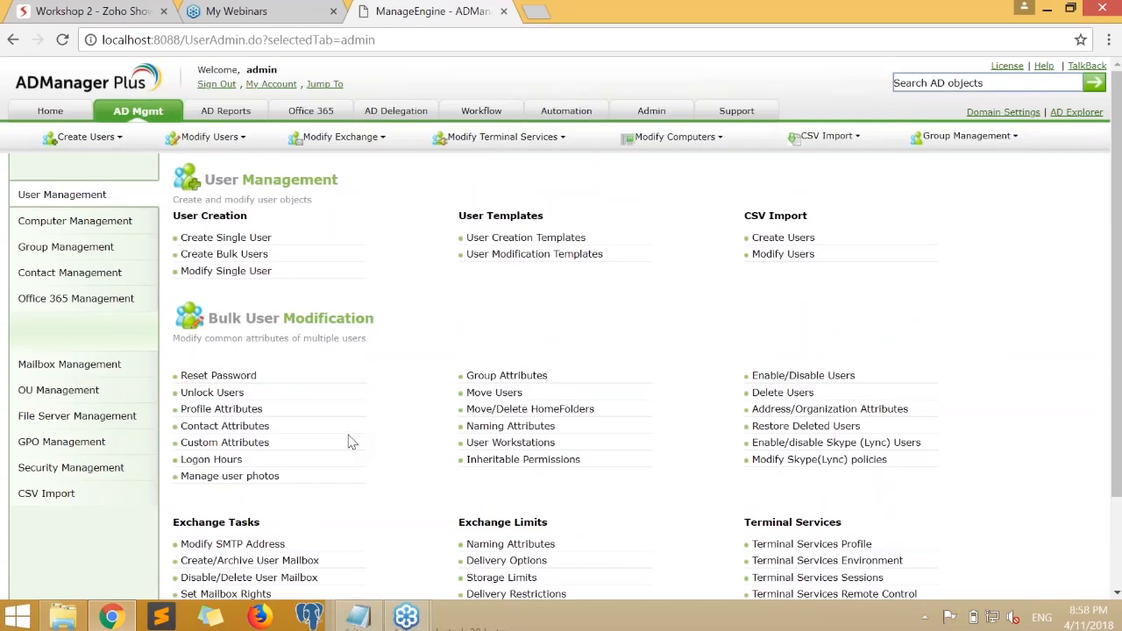
scroll(349, 441, "down", 2)
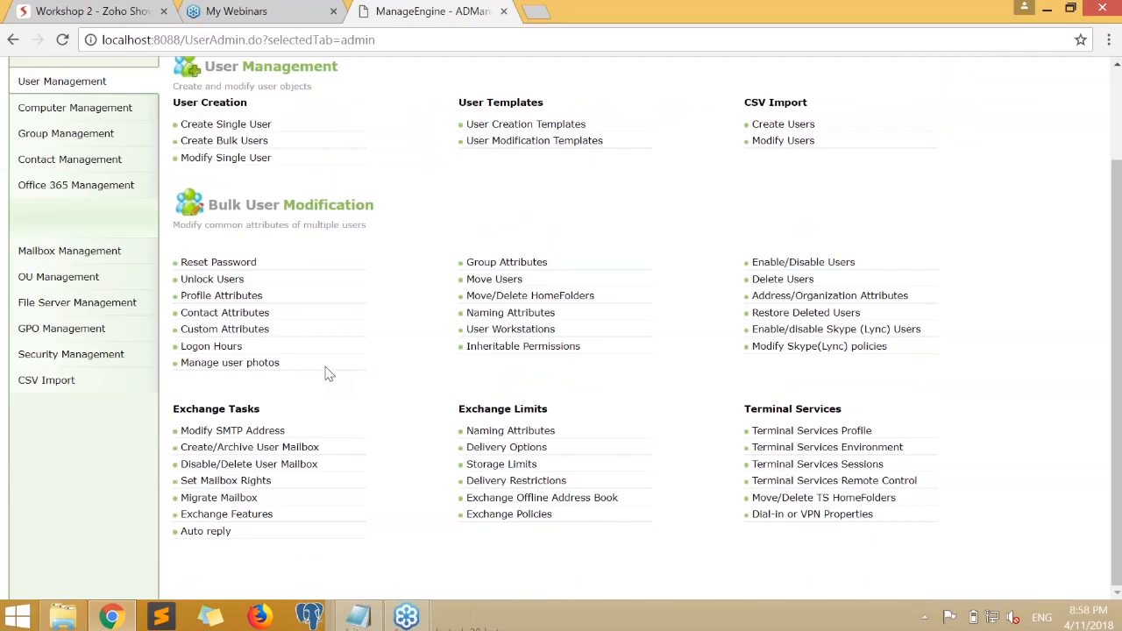
- Switch to UserCreation.csv in Notepad, examine its samAccountName header and Workshopuser entry, and minimize it
left_click(357, 616)
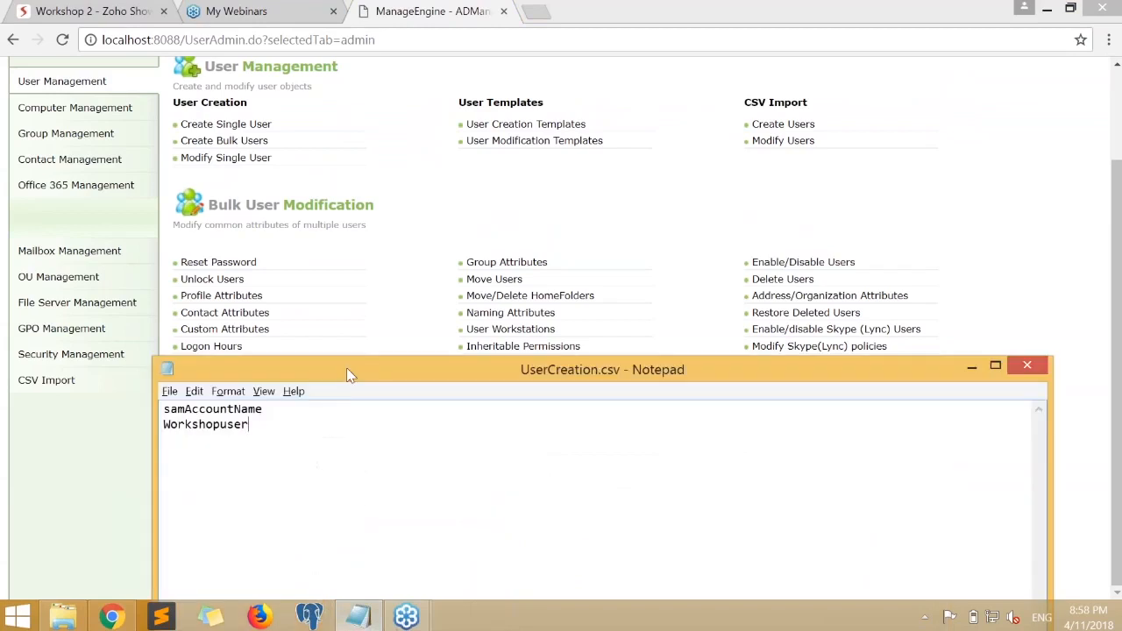
left_click_drag(347, 375, 315, 188)
left_click(250, 225)
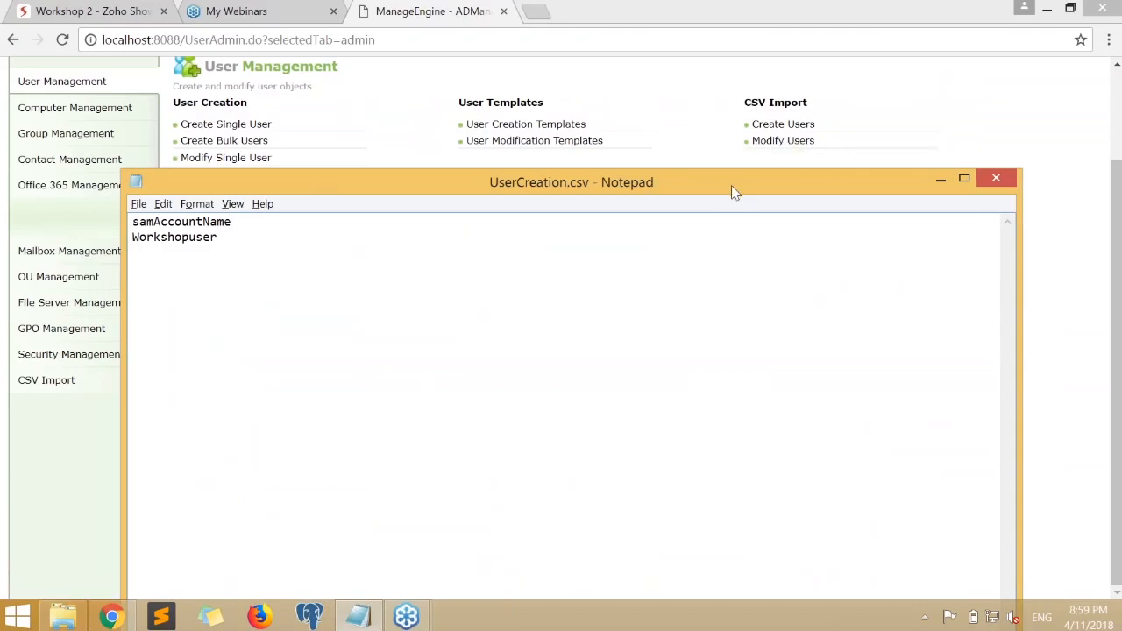
left_click_drag(219, 239, 132, 222)
left_click(379, 286)
left_click(934, 183)
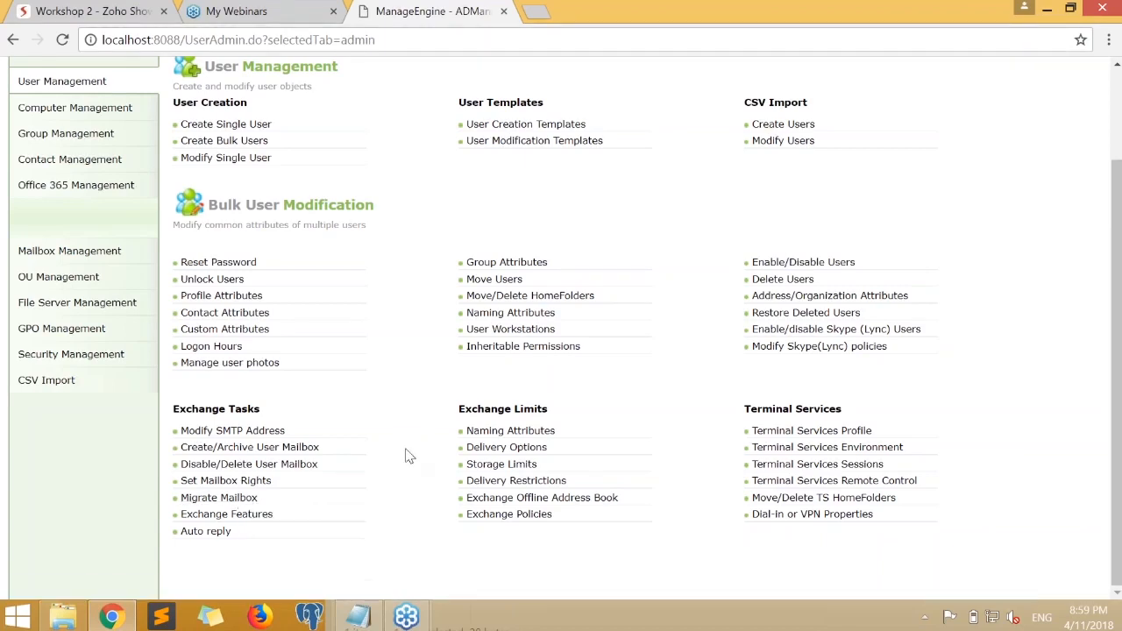
- Open the Migrate Mailbox task from the Exchange tasks for bulk user modification
scroll(406, 455, "up", 3)
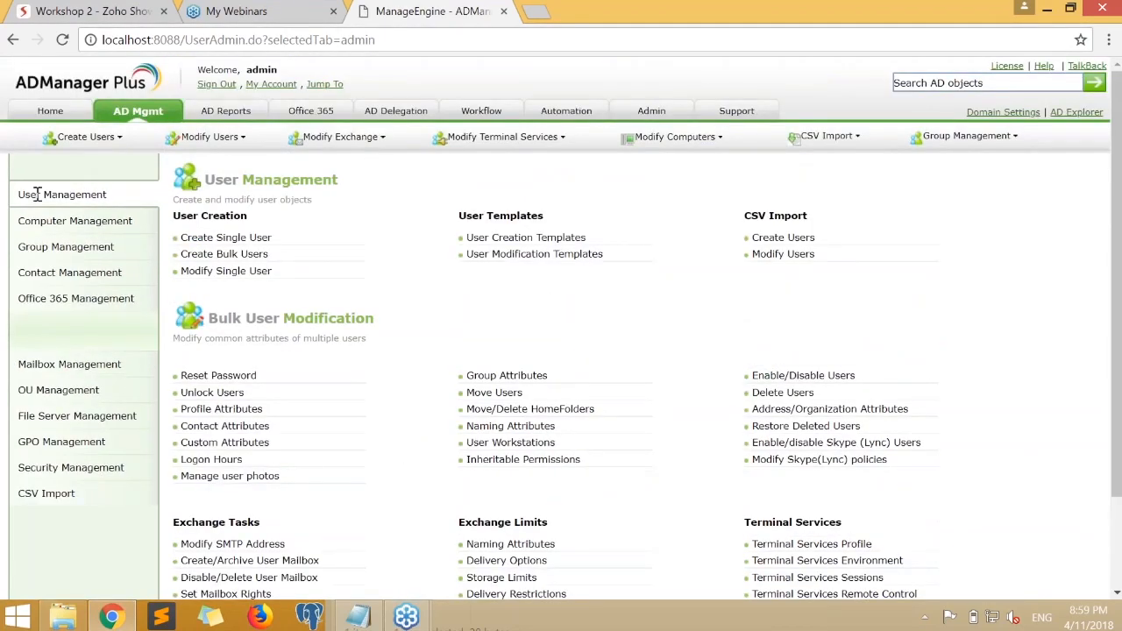
scroll(411, 377, "down", 3)
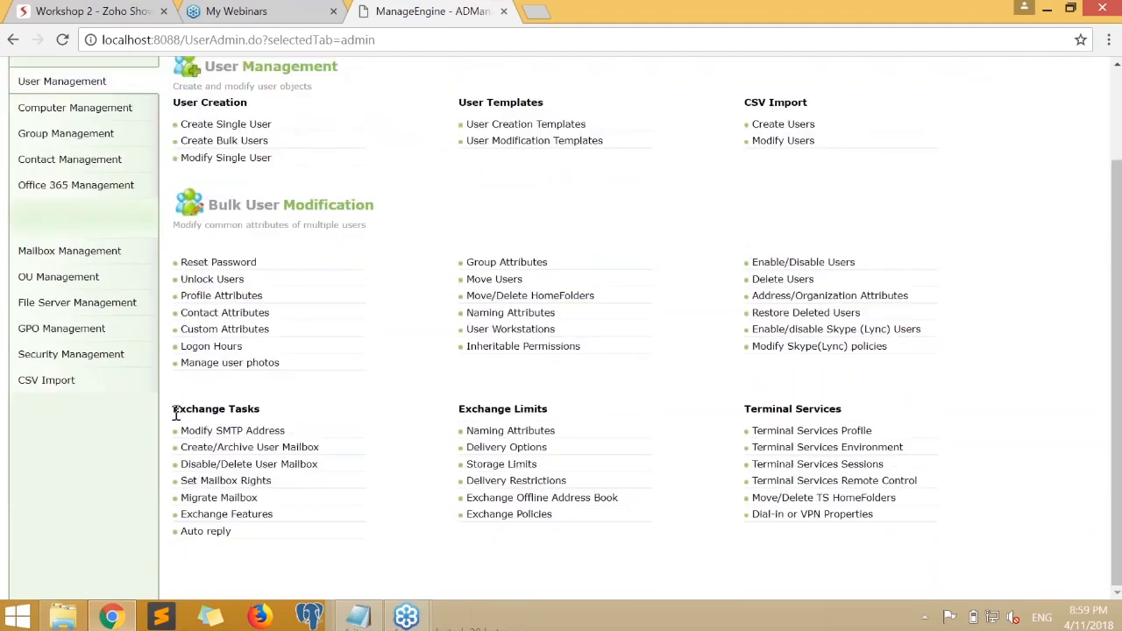
left_click_drag(255, 409, 286, 418)
left_click(289, 418)
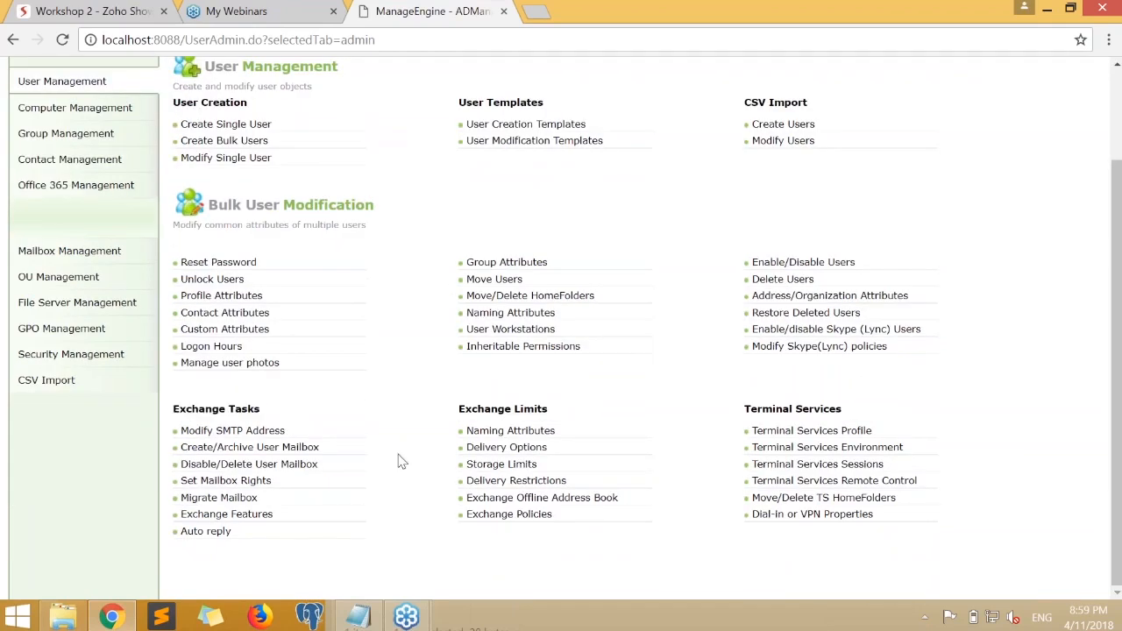
left_click(219, 500)
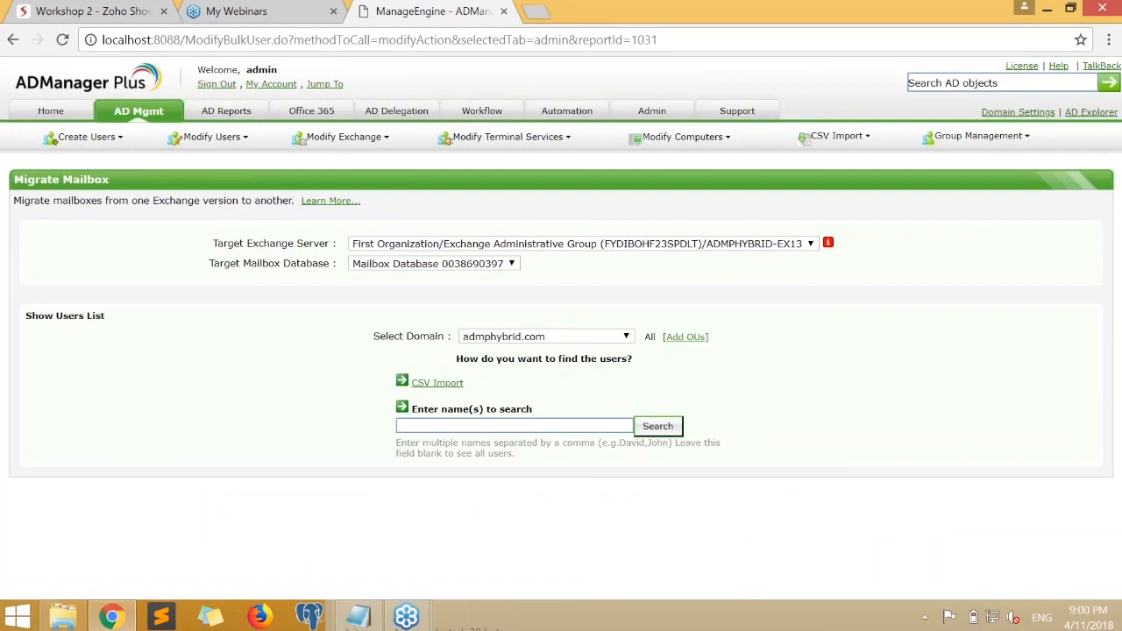
- Check the samAccountName column in UserCreation.csv in Notepad and return to the mailbox migration form
left_click(359, 615)
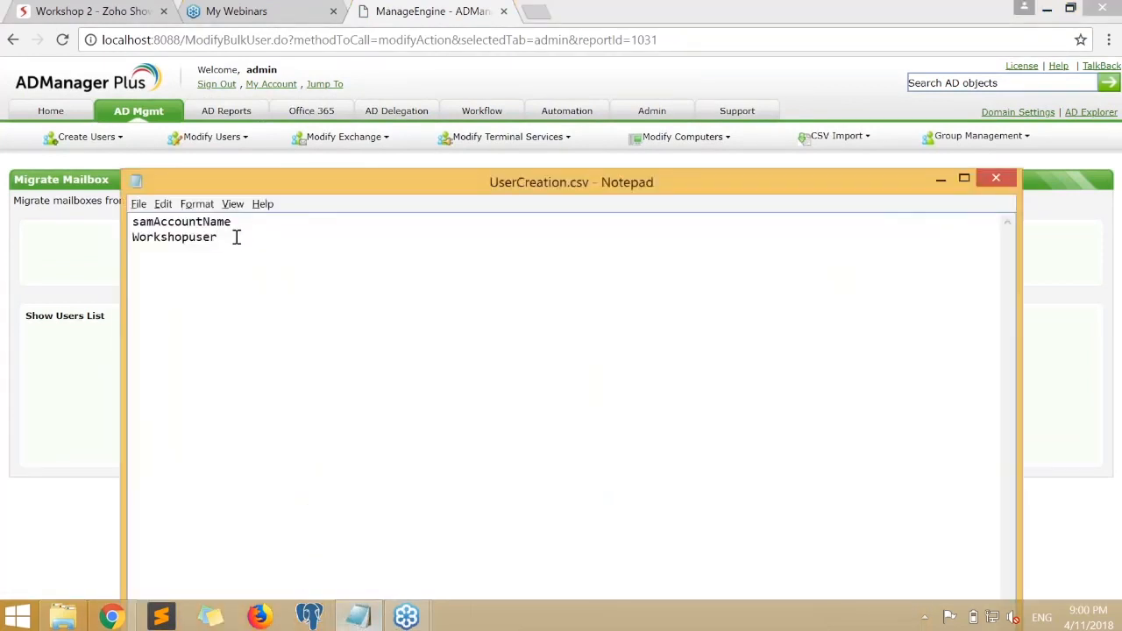
left_click_drag(231, 223, 98, 221)
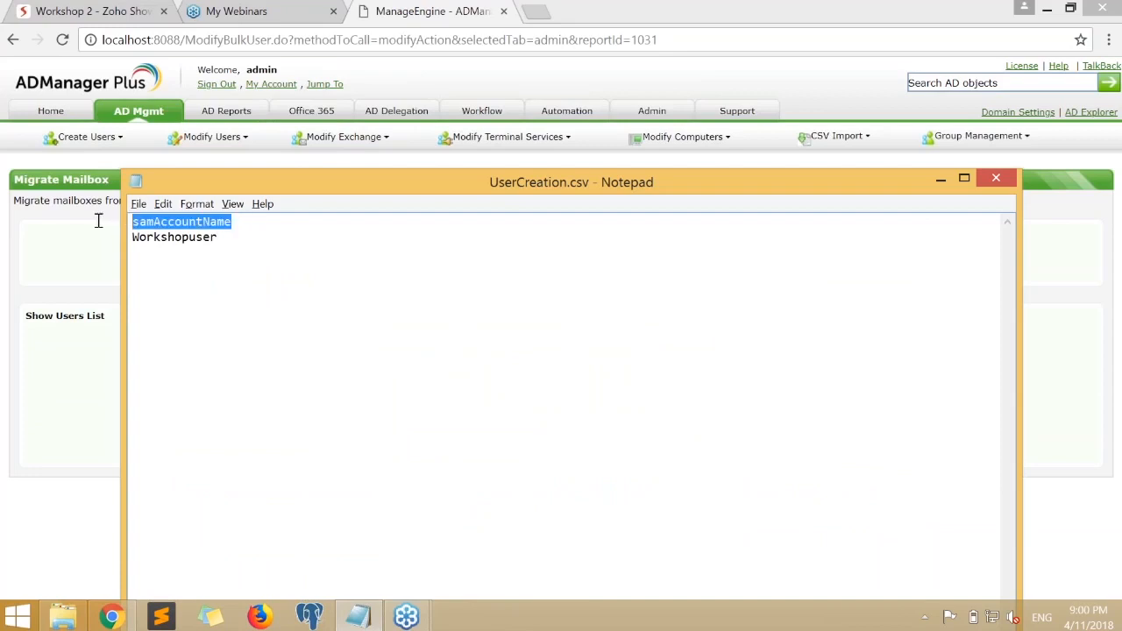
left_click(263, 233)
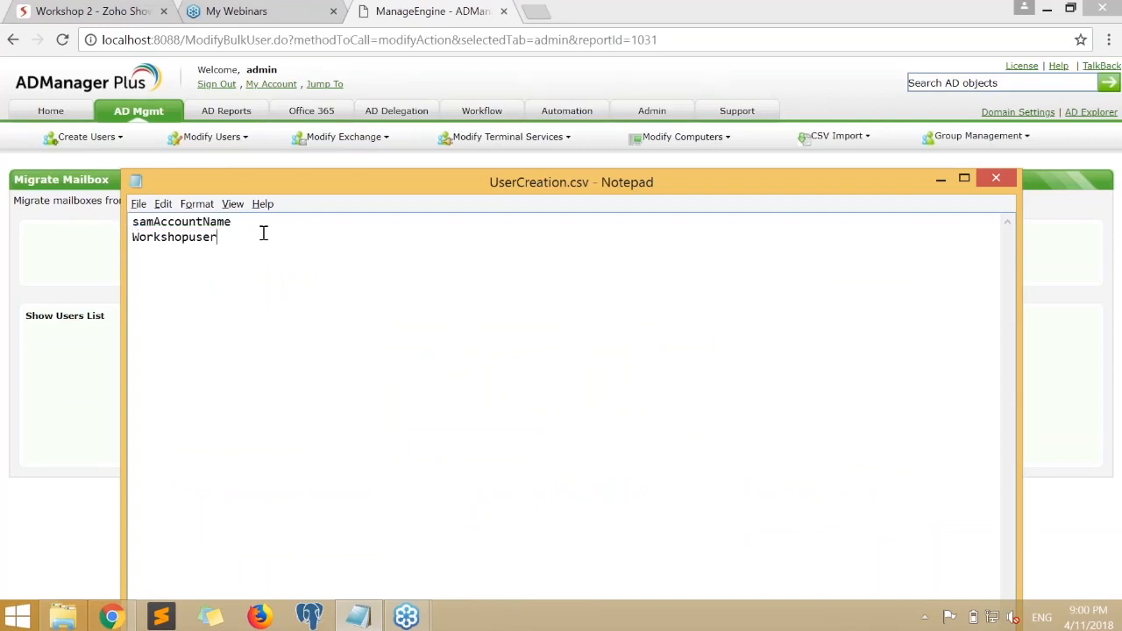
left_click(941, 181)
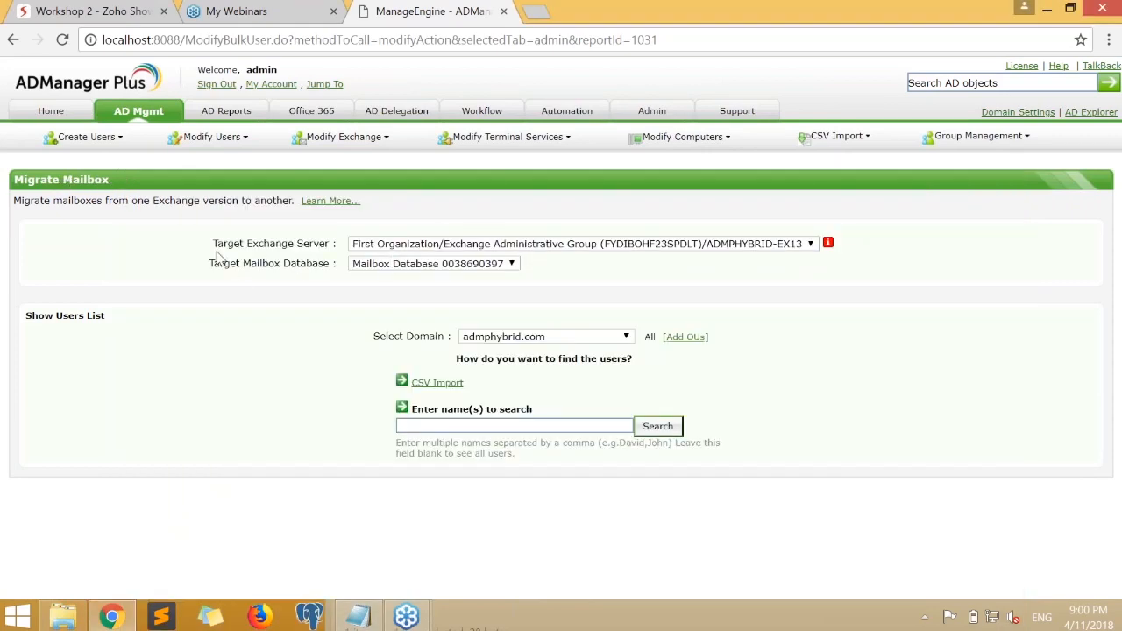
left_click(379, 246)
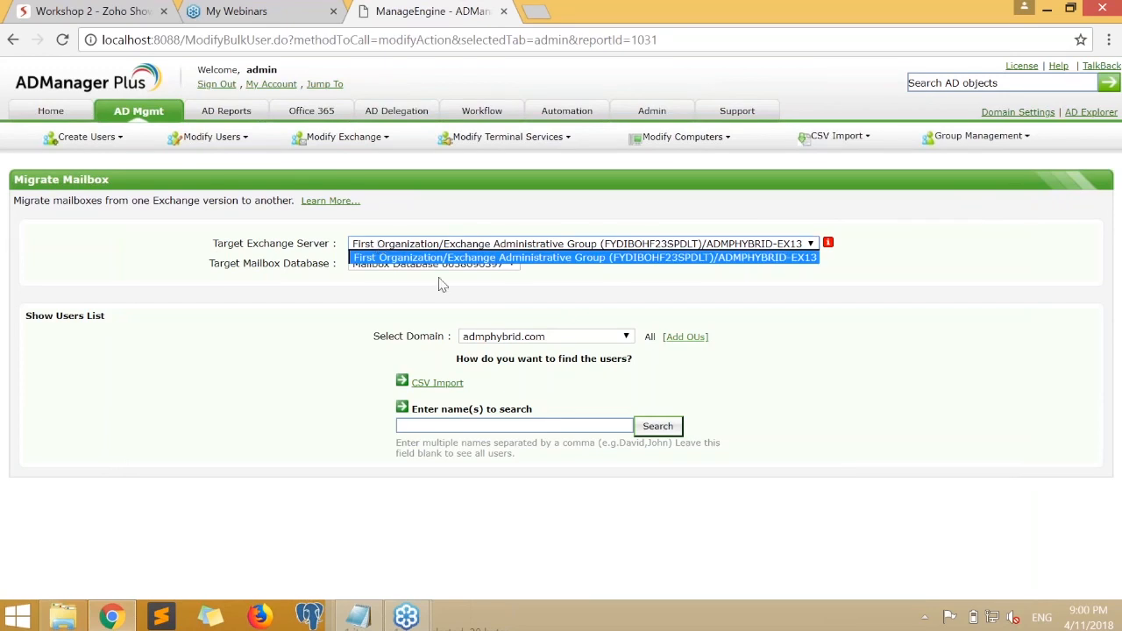
left_click(658, 291)
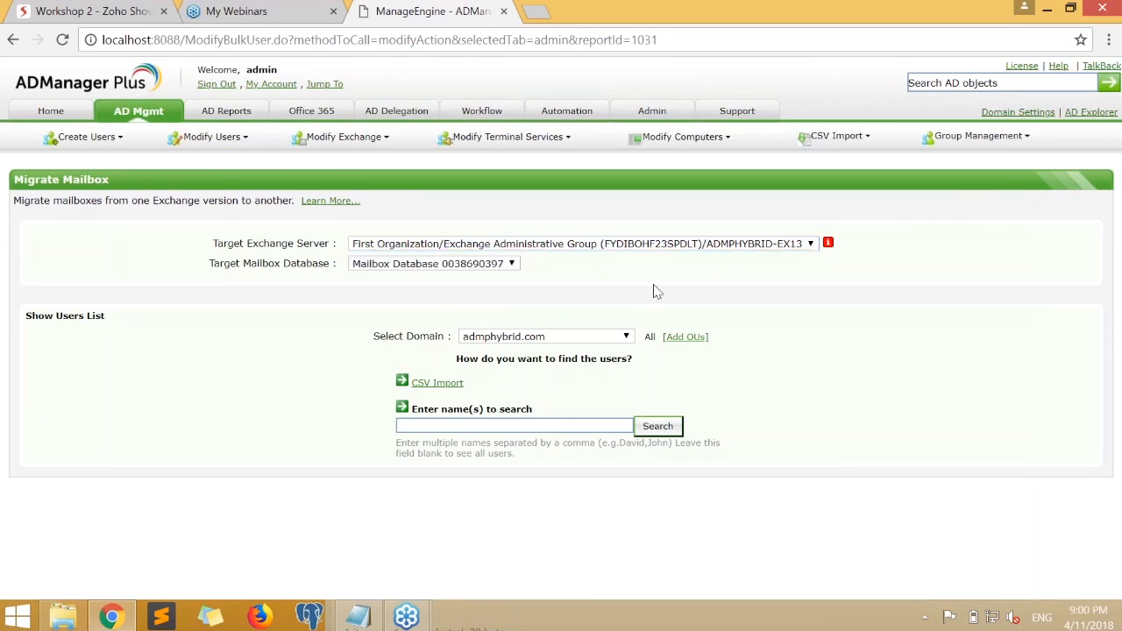
left_click(596, 245)
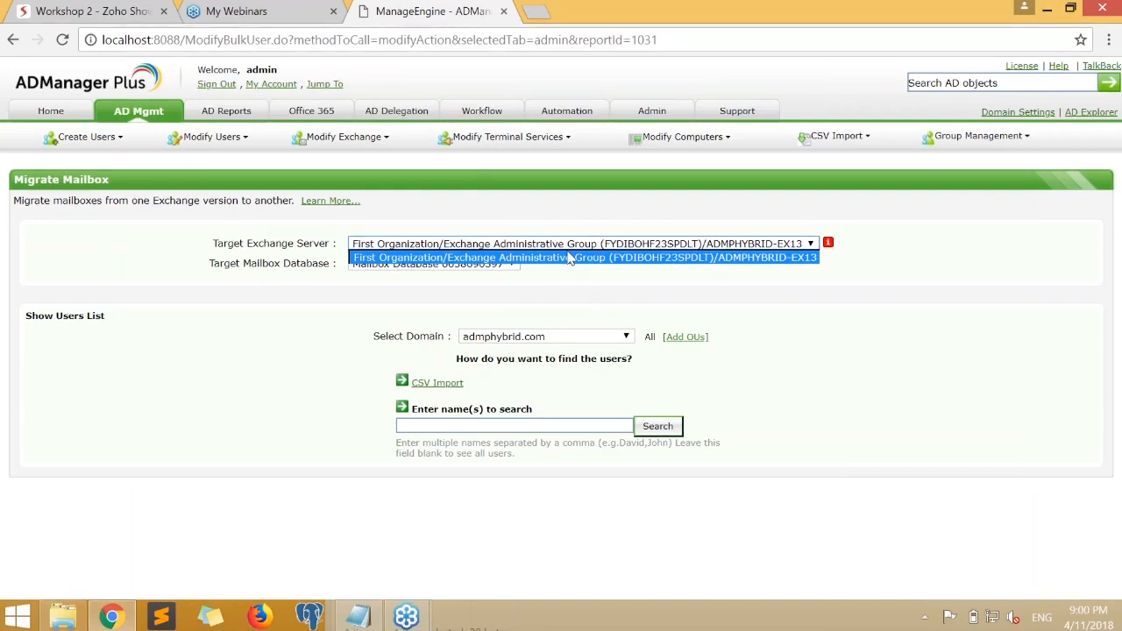
left_click(561, 258)
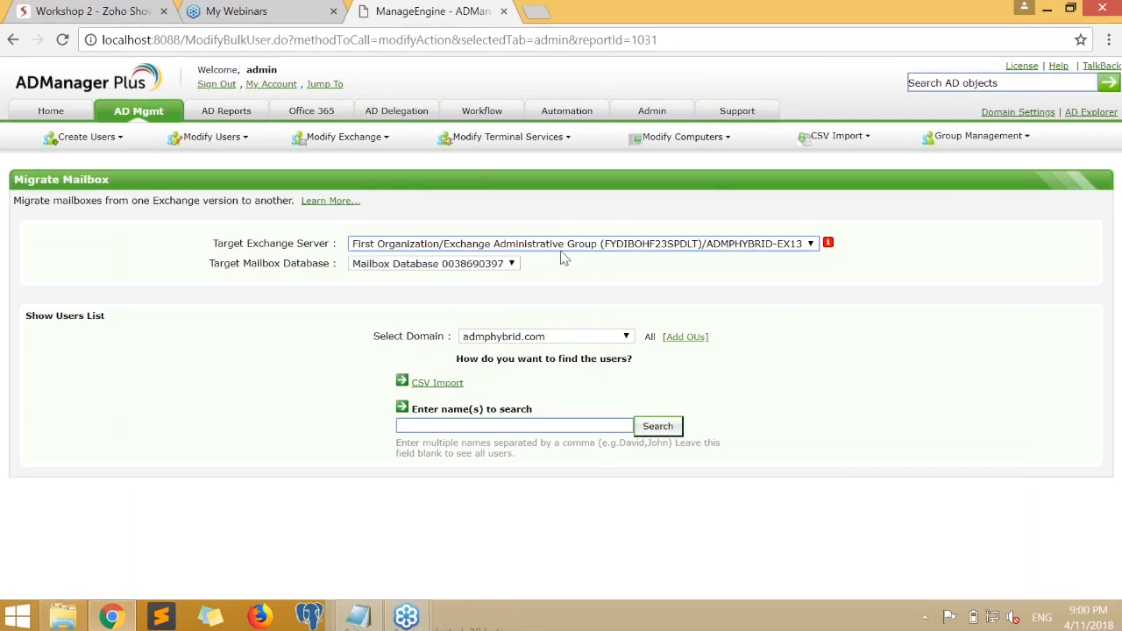
left_click(501, 266)
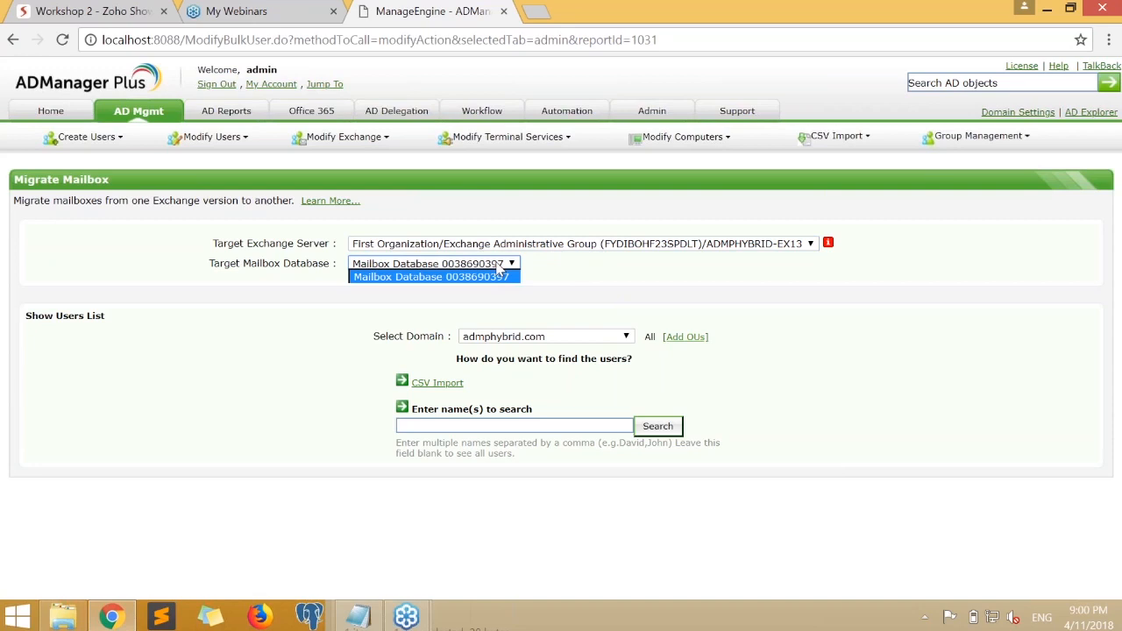
left_click(500, 273)
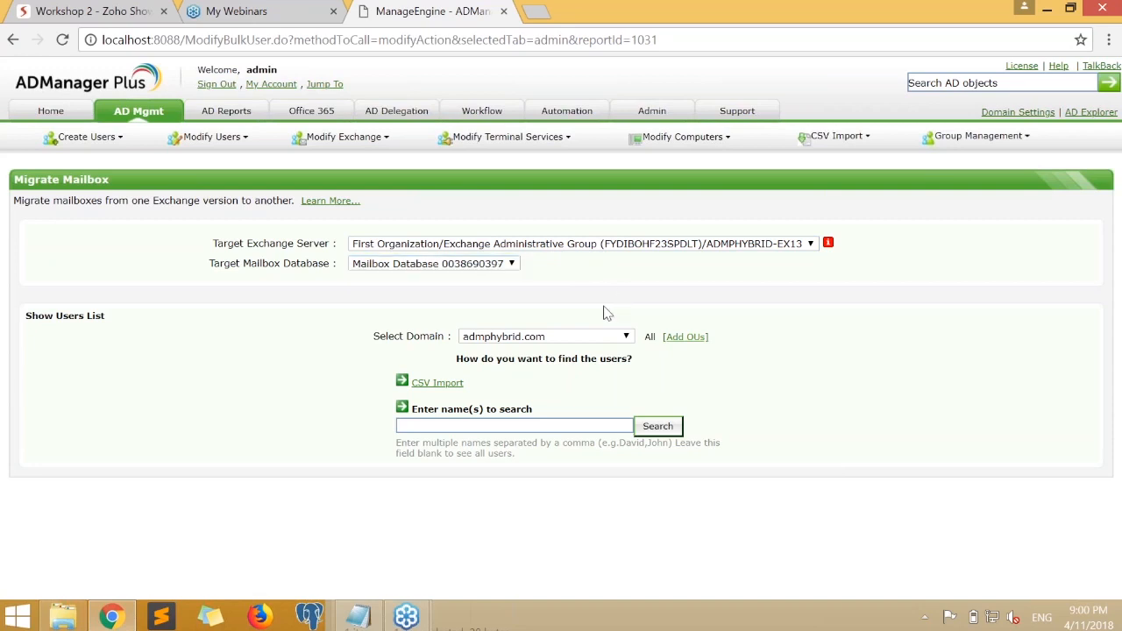
- Import UserCreation.csv from the Workshop folder as the user list and select Workshopuser for the mailbox migration
left_click(419, 386)
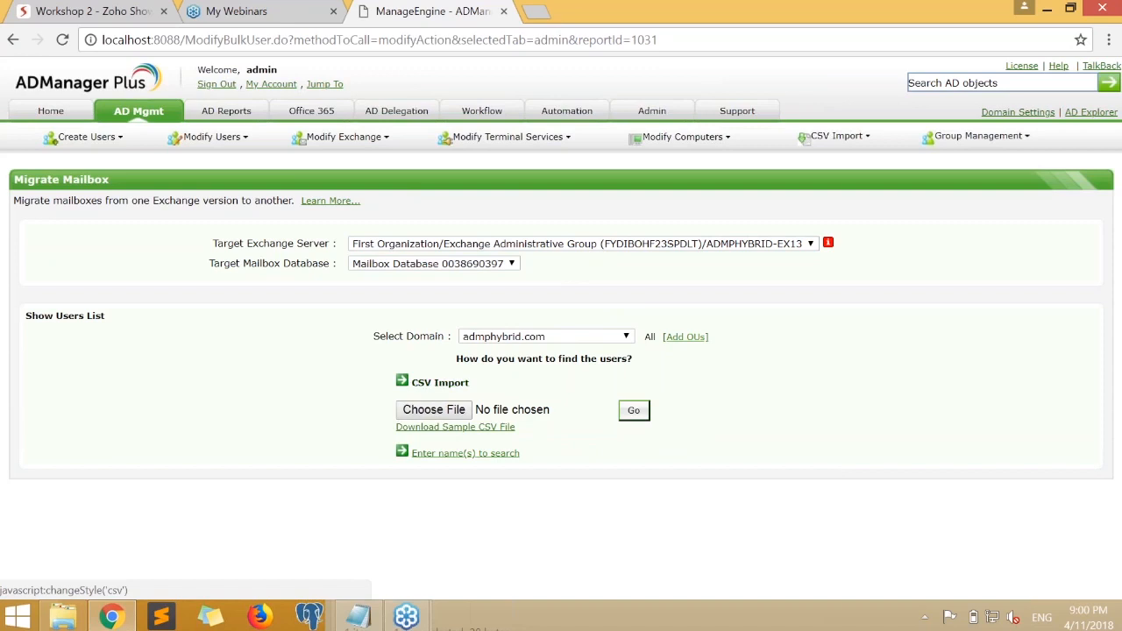
left_click(444, 416)
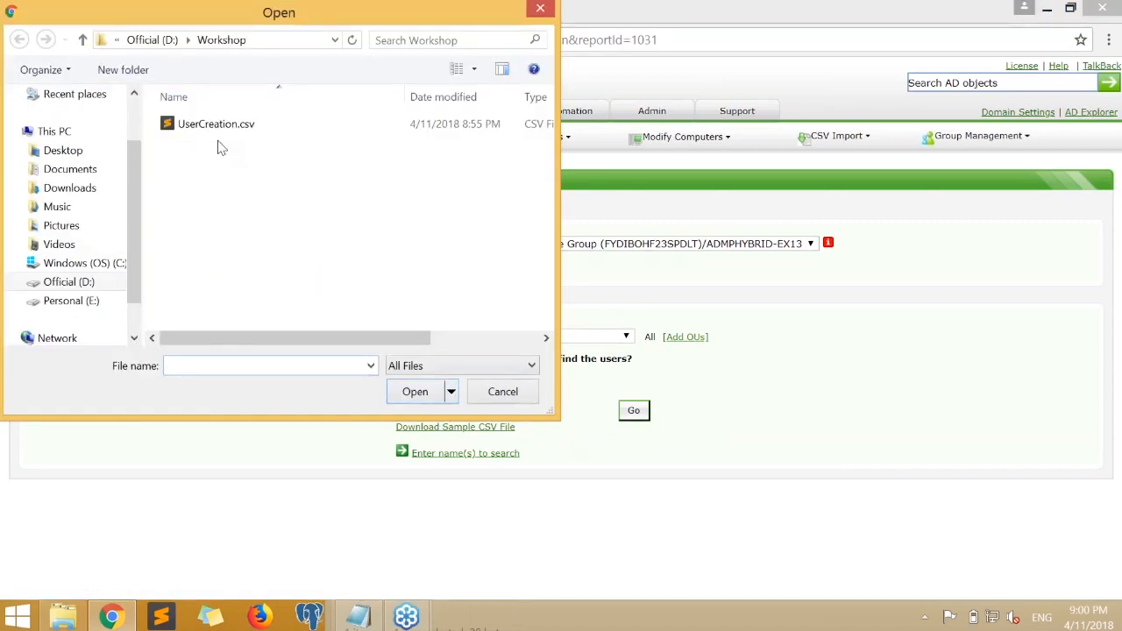
double_click(219, 130)
left_click(634, 412)
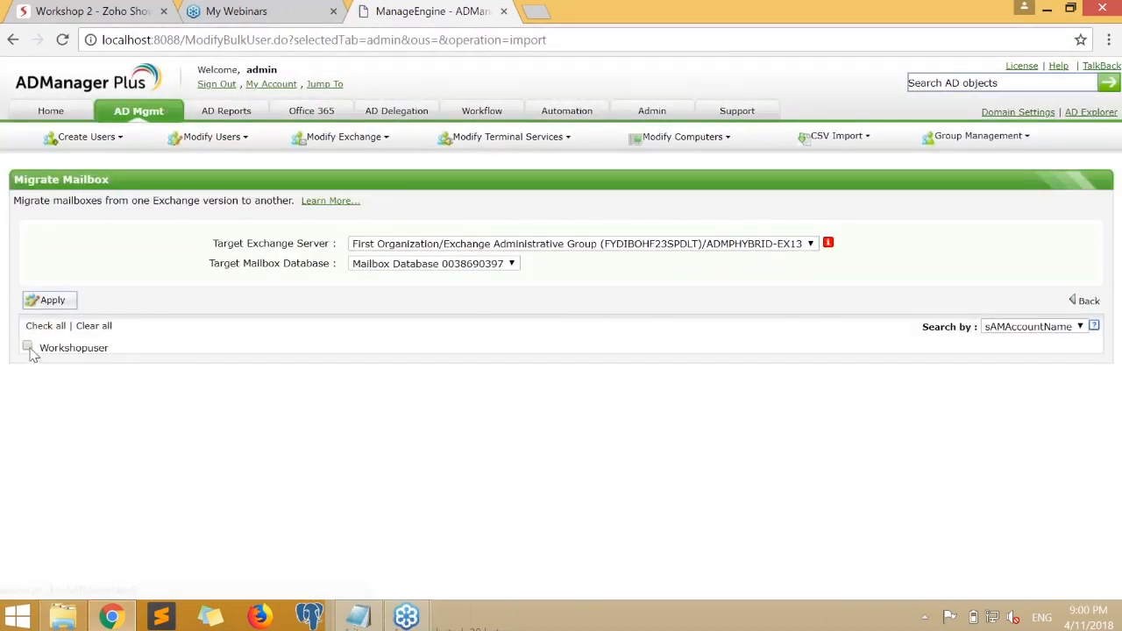
left_click(27, 348)
- Review the selected user, the target Exchange server and the target mailbox database for the migration
left_click_drag(38, 348, 130, 358)
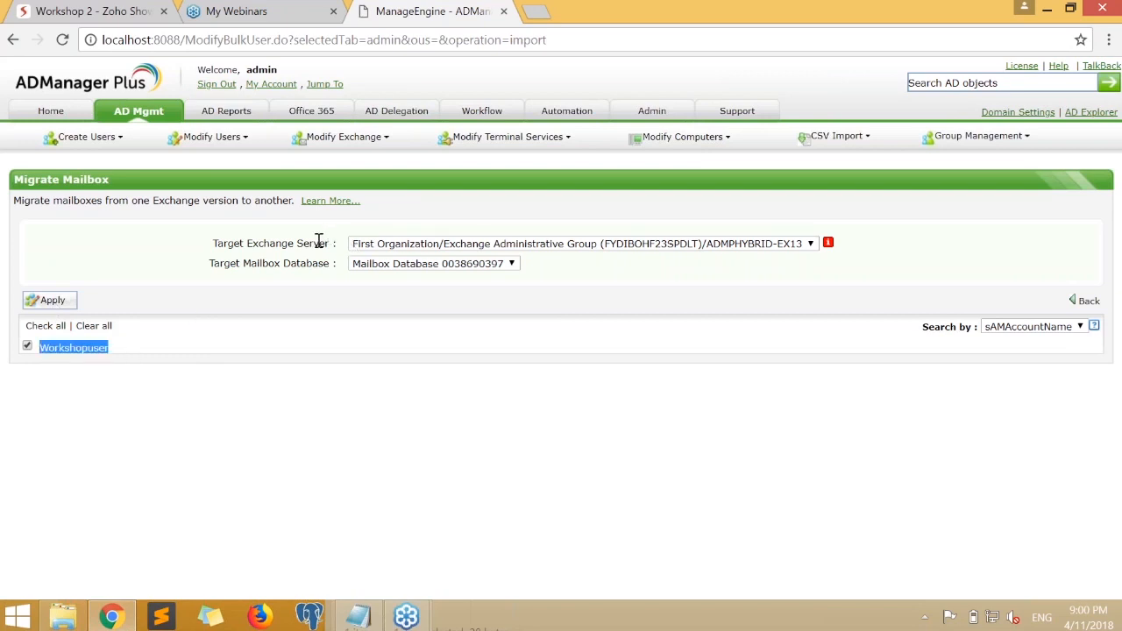
left_click_drag(214, 243, 337, 243)
left_click_drag(210, 264, 334, 263)
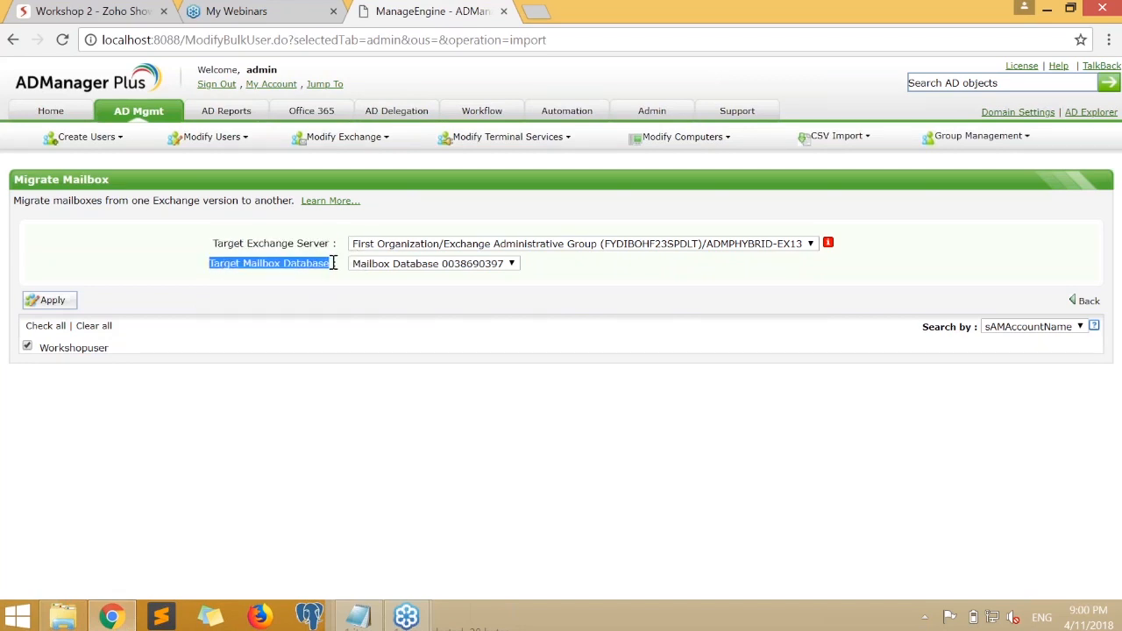
- Check the account listed under samAccountName in UserCreation.csv in Notepad and return to the mailbox migration form
left_click(625, 373)
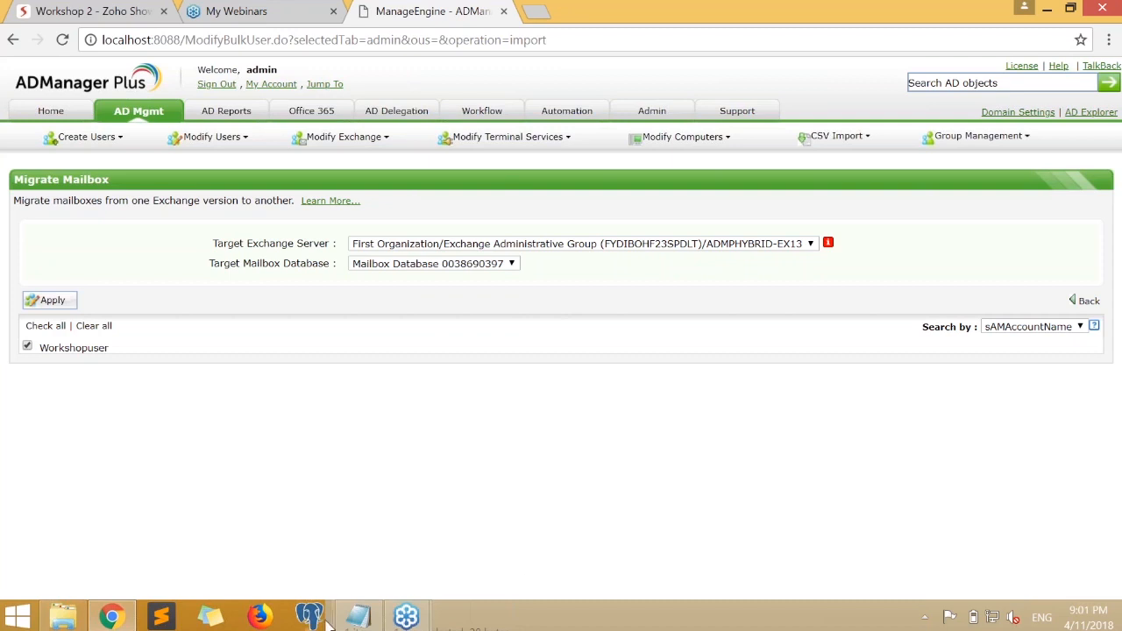
left_click(358, 616)
key("Return")
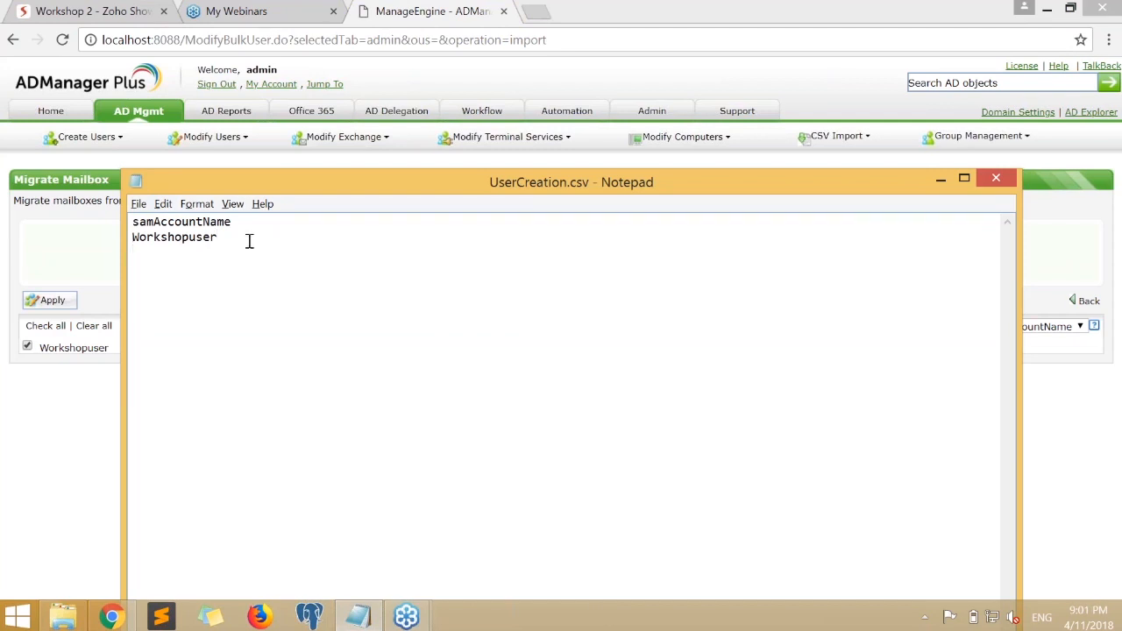
left_click(938, 182)
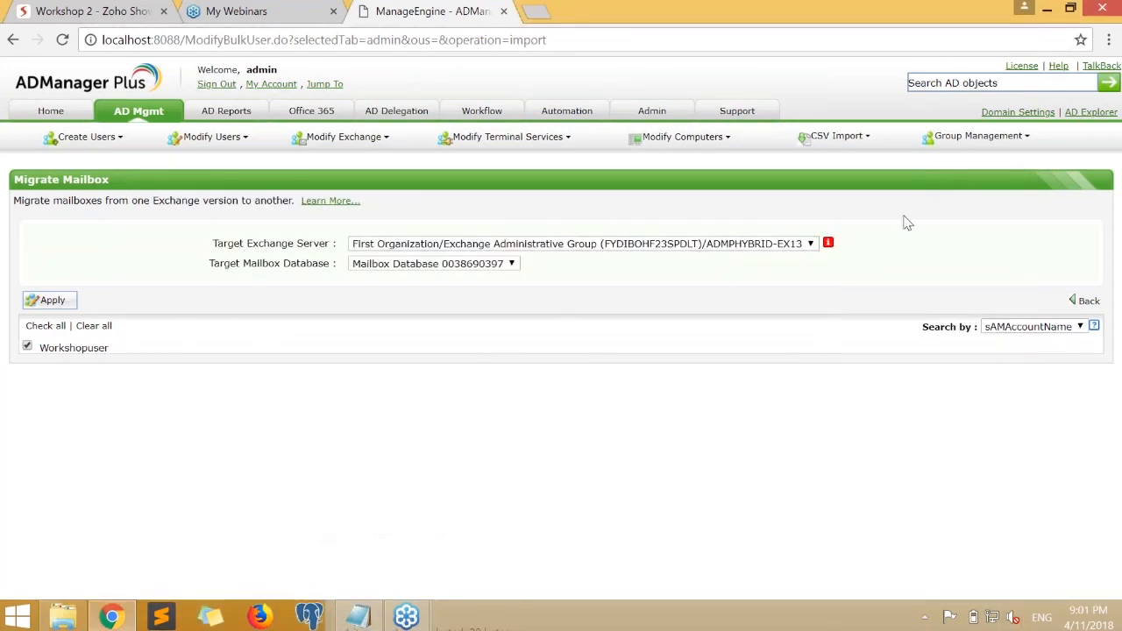
- Go back to the user management overview and look over the bulk user modification options and Exchange tasks
left_click(130, 112)
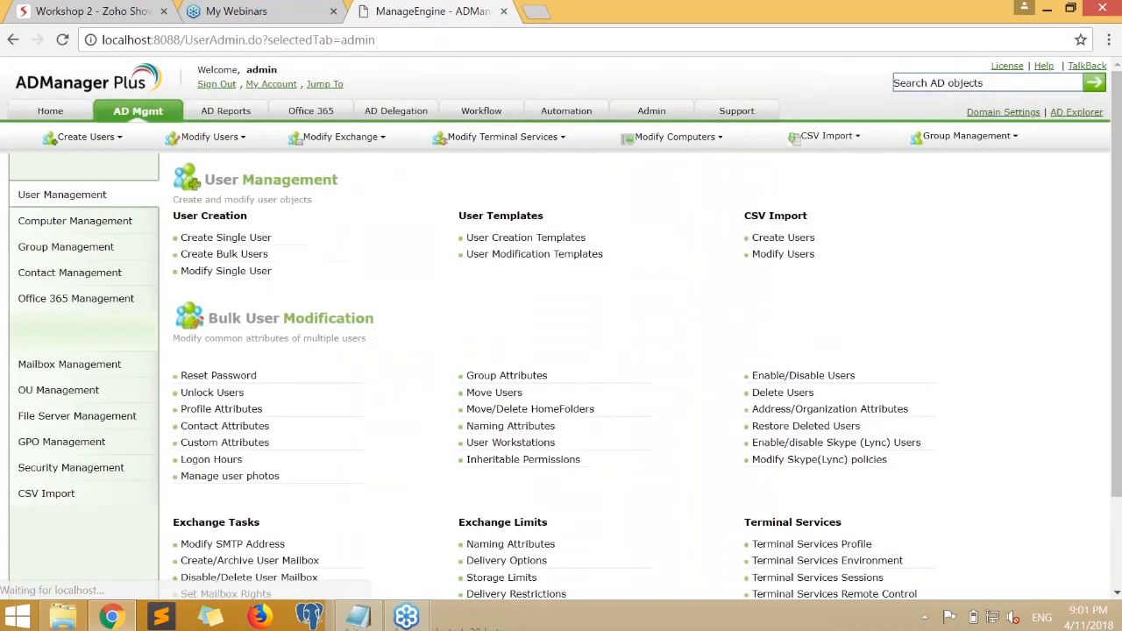
scroll(412, 317, "down", 2)
left_click_drag(175, 261, 972, 529)
left_click(1013, 475)
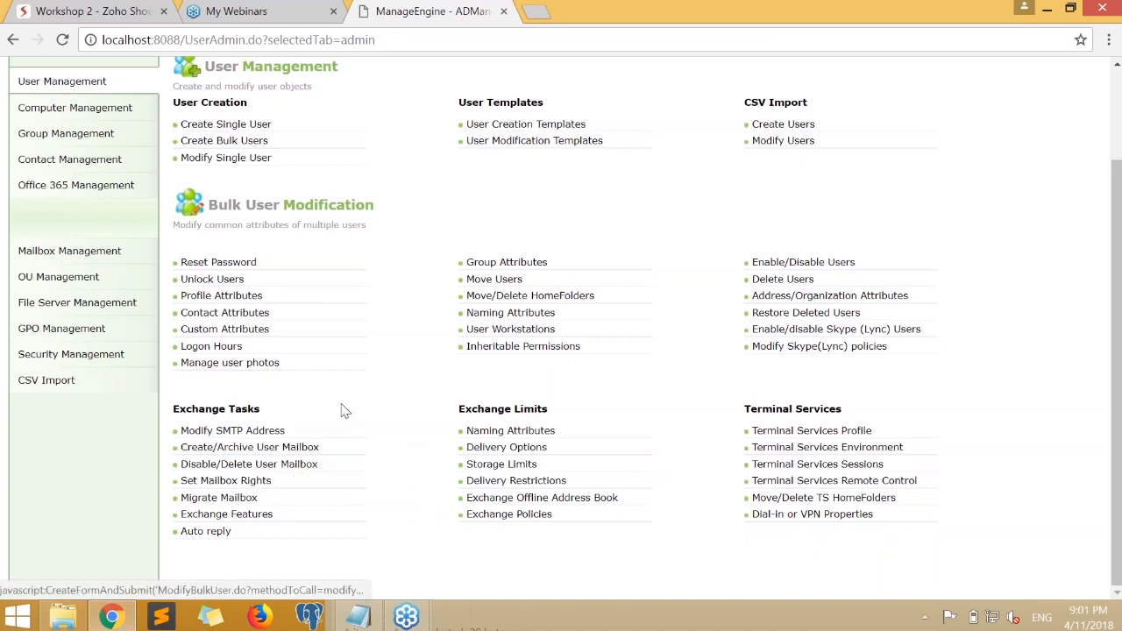
scroll(343, 408, "up", 1)
scroll(343, 409, "down", 1)
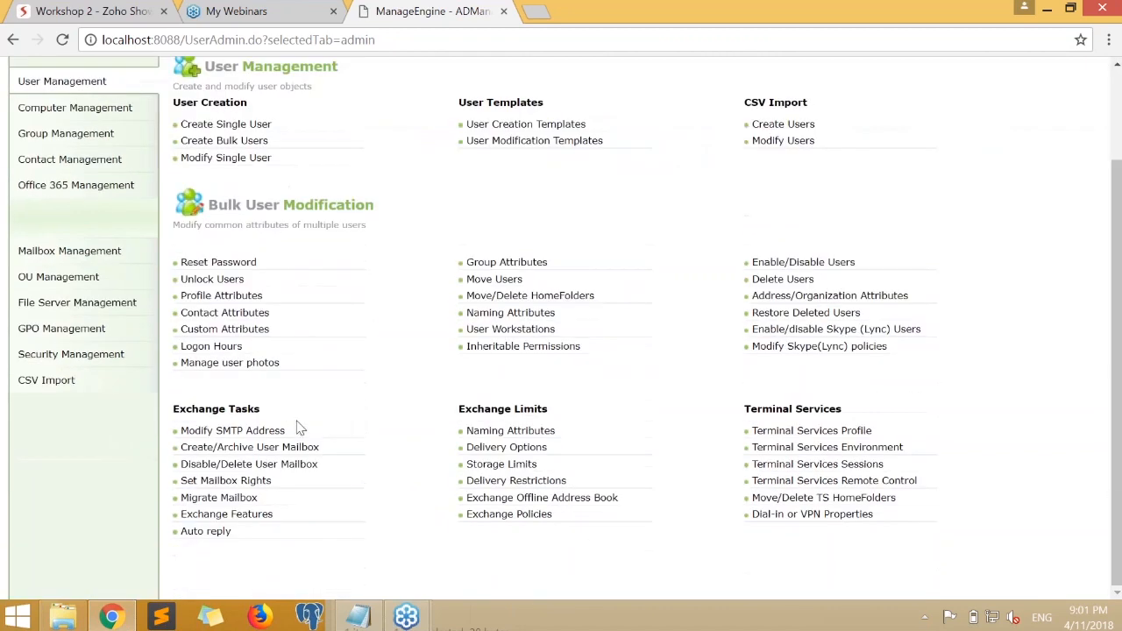
left_click_drag(235, 408, 219, 409)
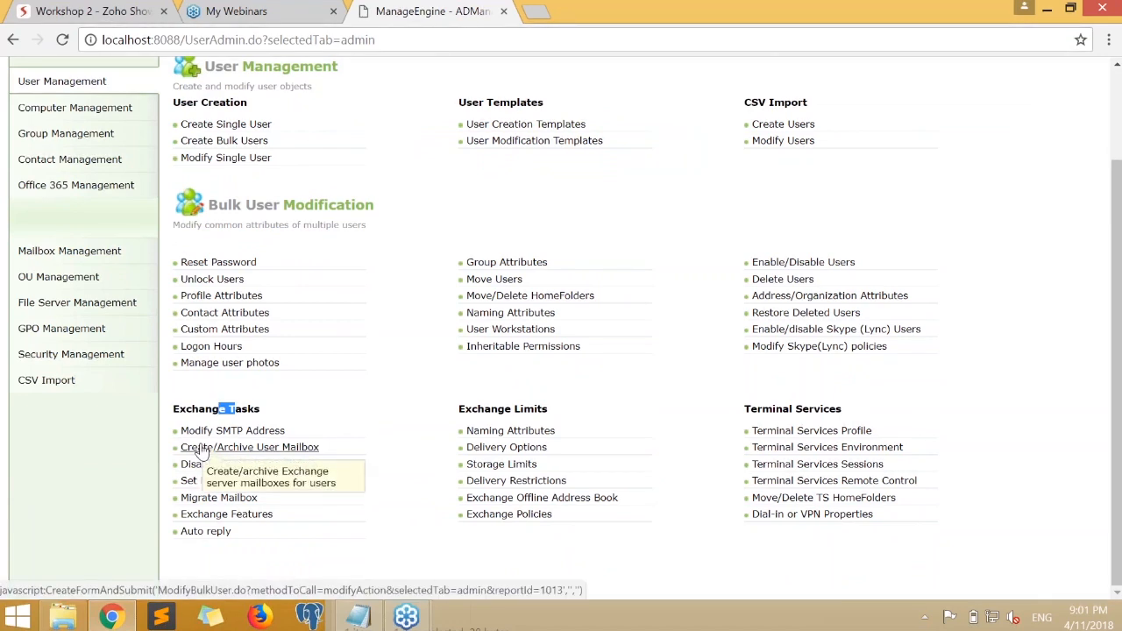
- Open Create/Archive User Mailbox and set the mail alias name format to FirstName + LastName
left_click(201, 449)
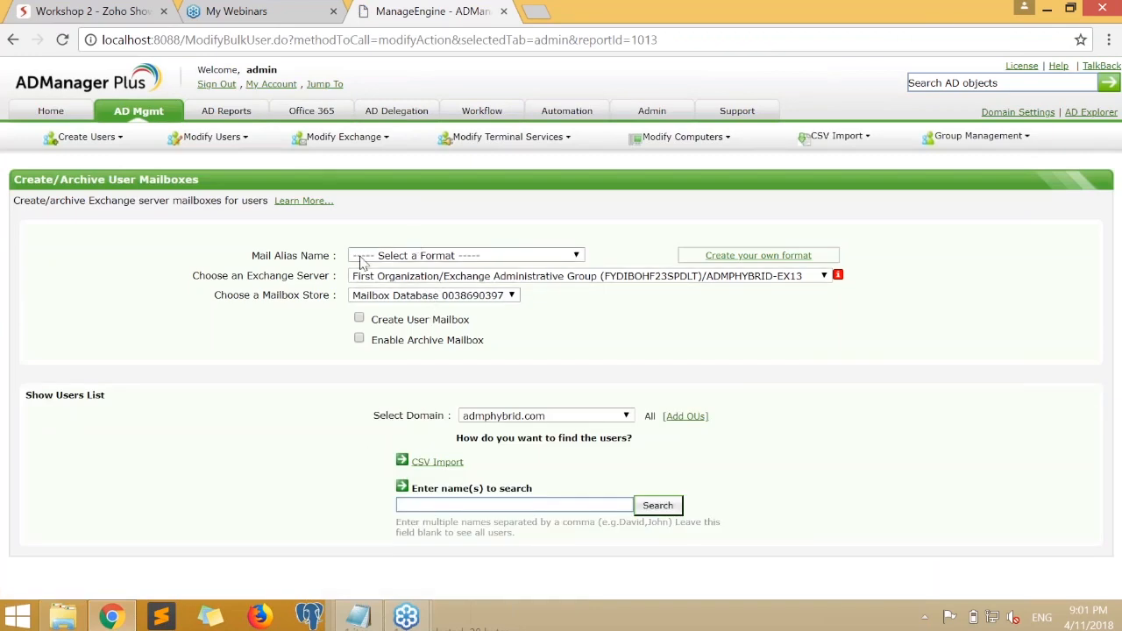
left_click(425, 255)
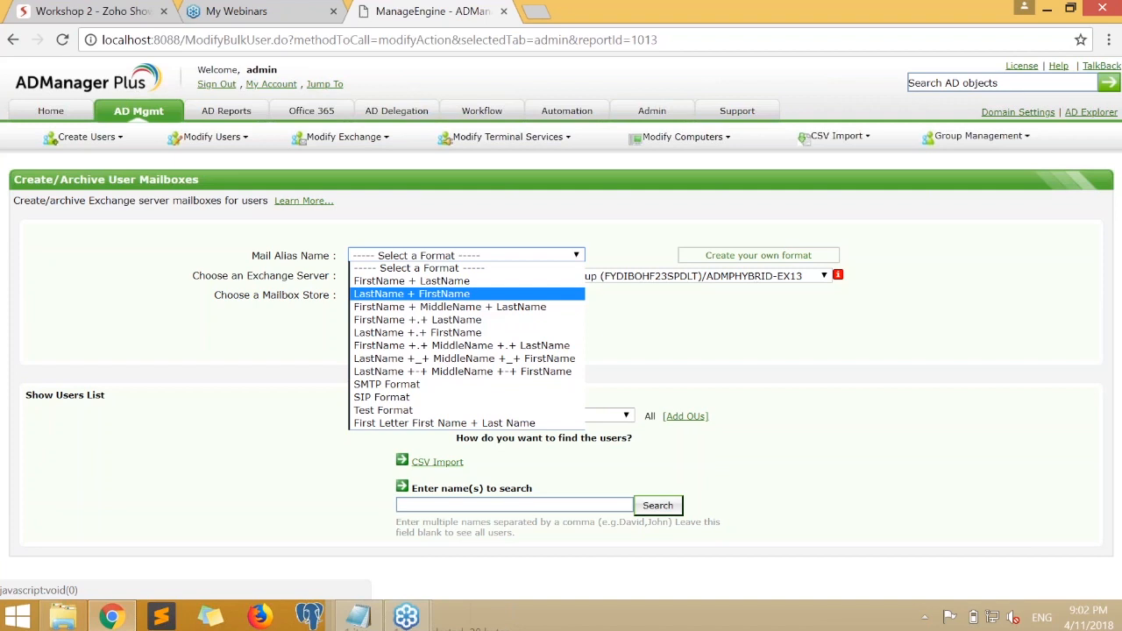
left_click(862, 266)
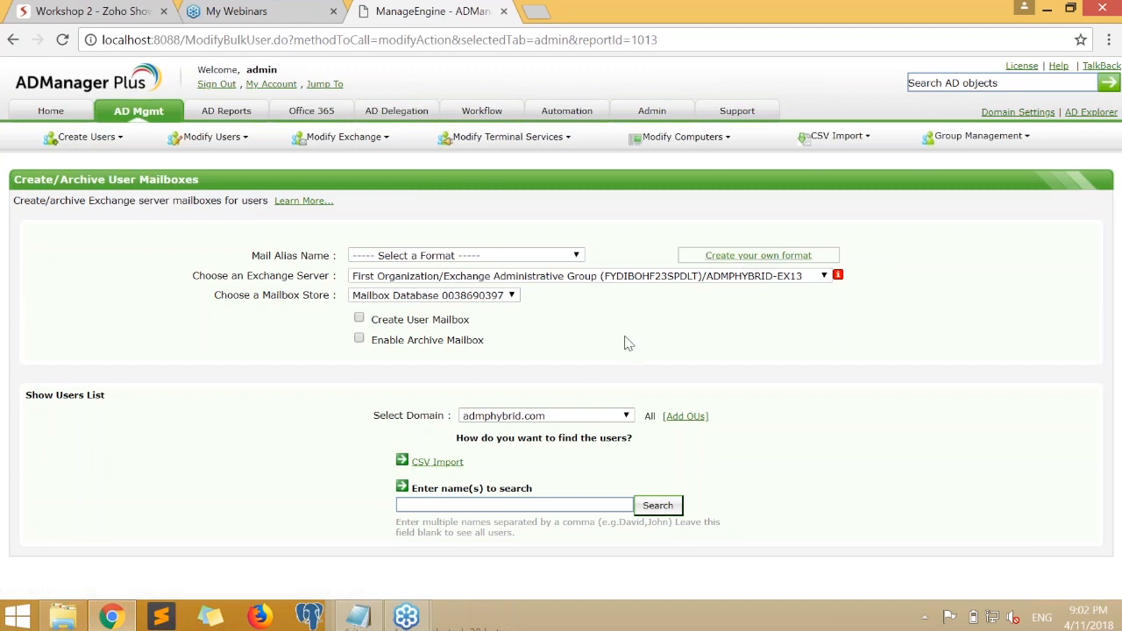
left_click(477, 255)
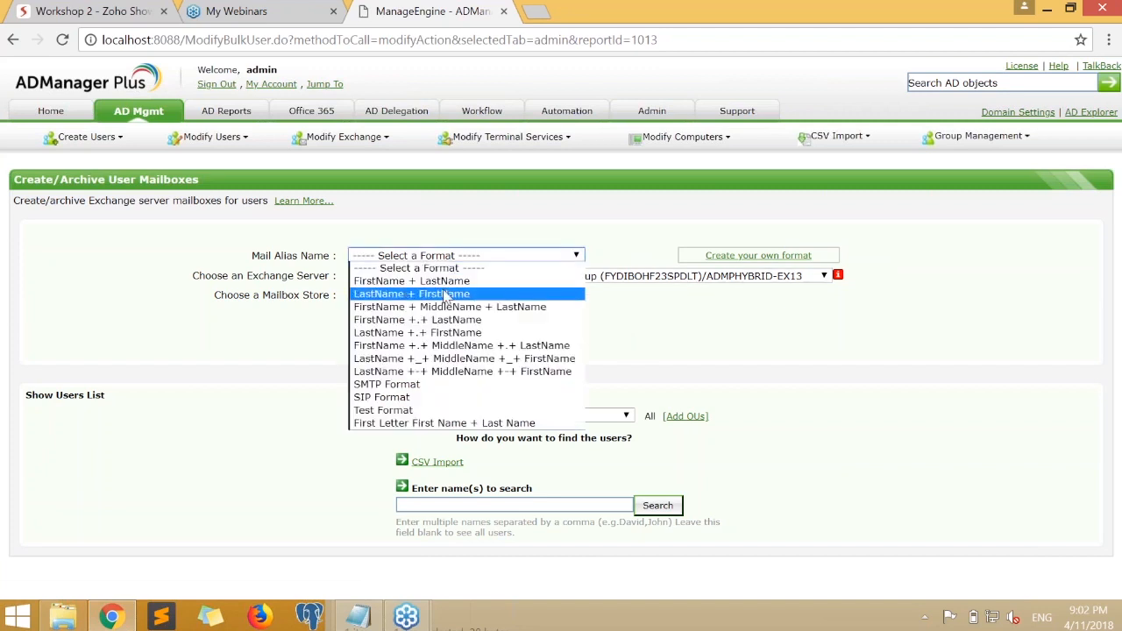
left_click(445, 279)
left_click(445, 279)
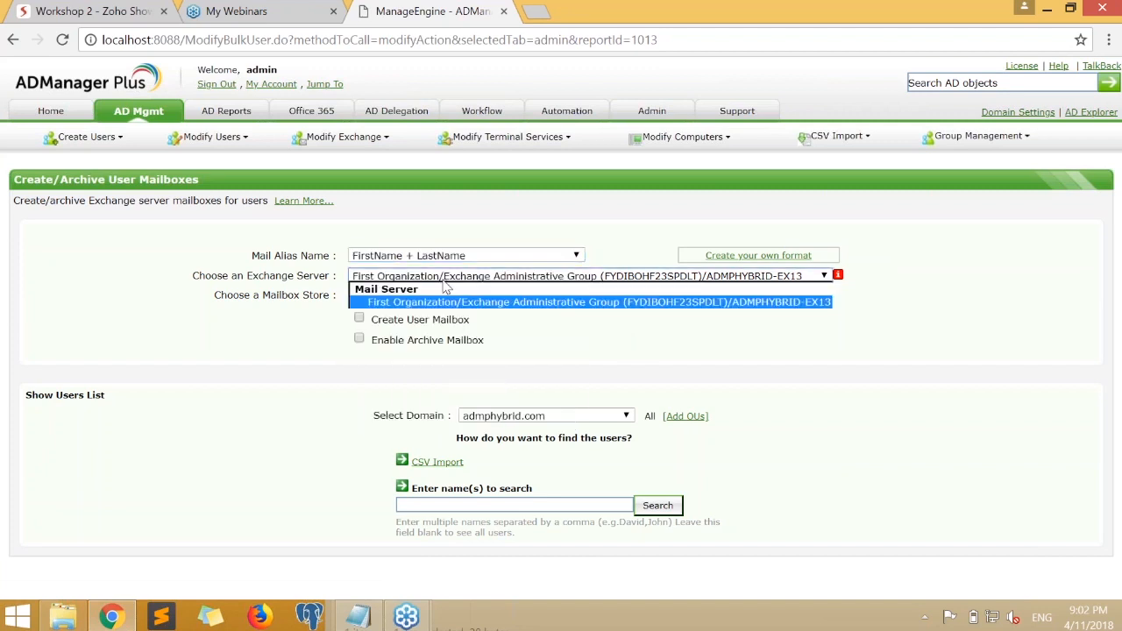
left_click(402, 302)
left_click(404, 295)
left_click(405, 295)
left_click(618, 360)
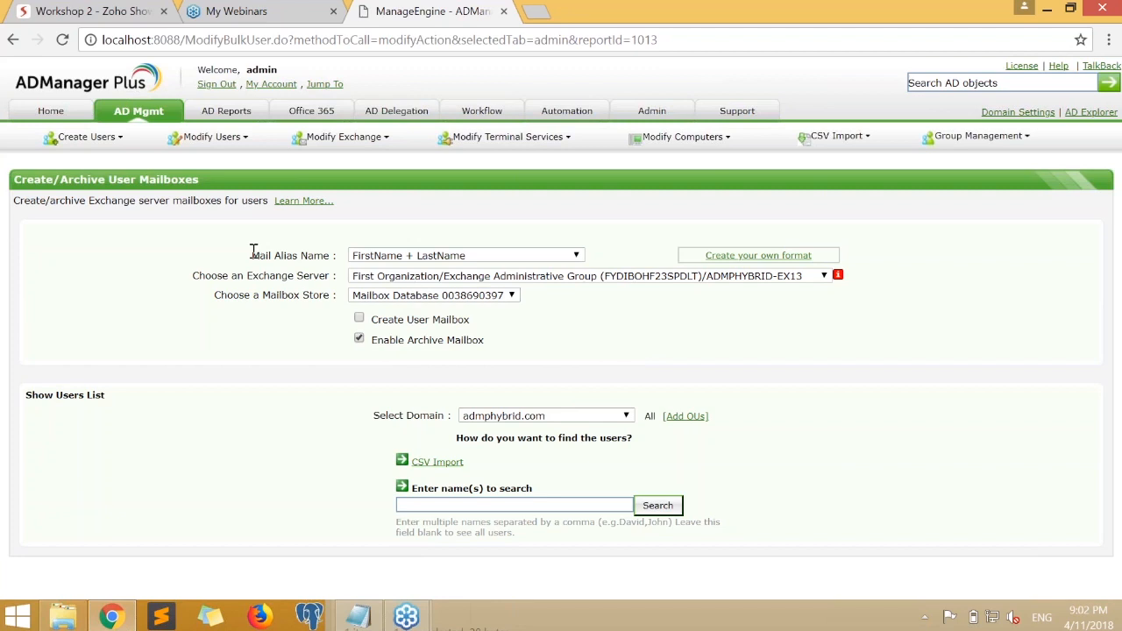
- Import UserCreation.csv from the Workshop folder as the user list for the archive mailbox task
left_click_drag(254, 252, 454, 340)
left_click(436, 461)
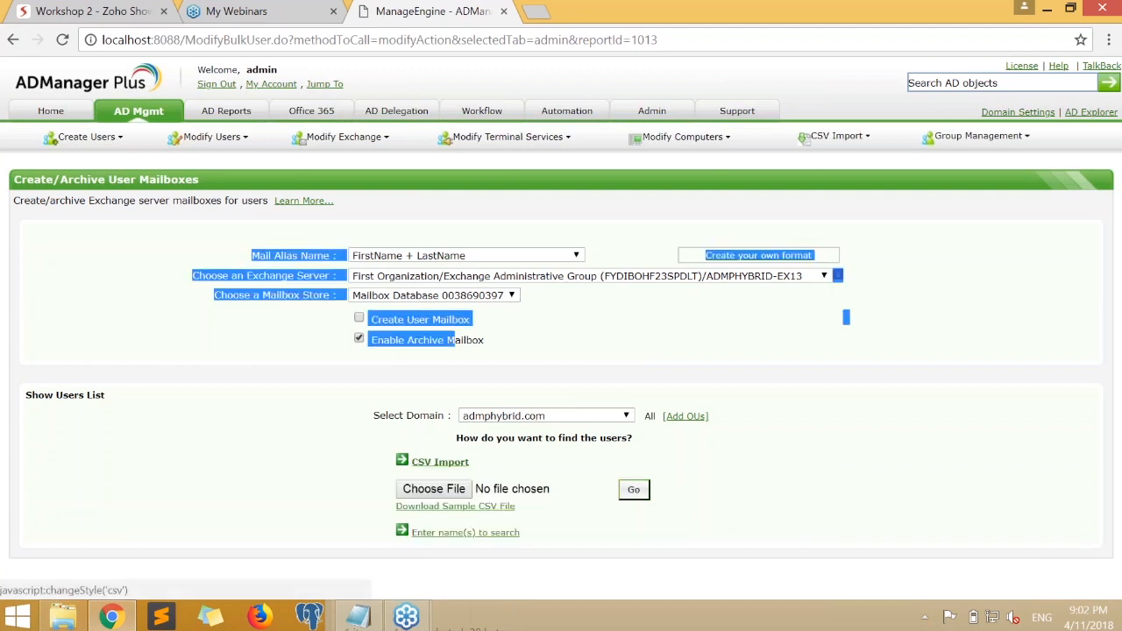
left_click(433, 489)
left_click(230, 129)
double_click(229, 129)
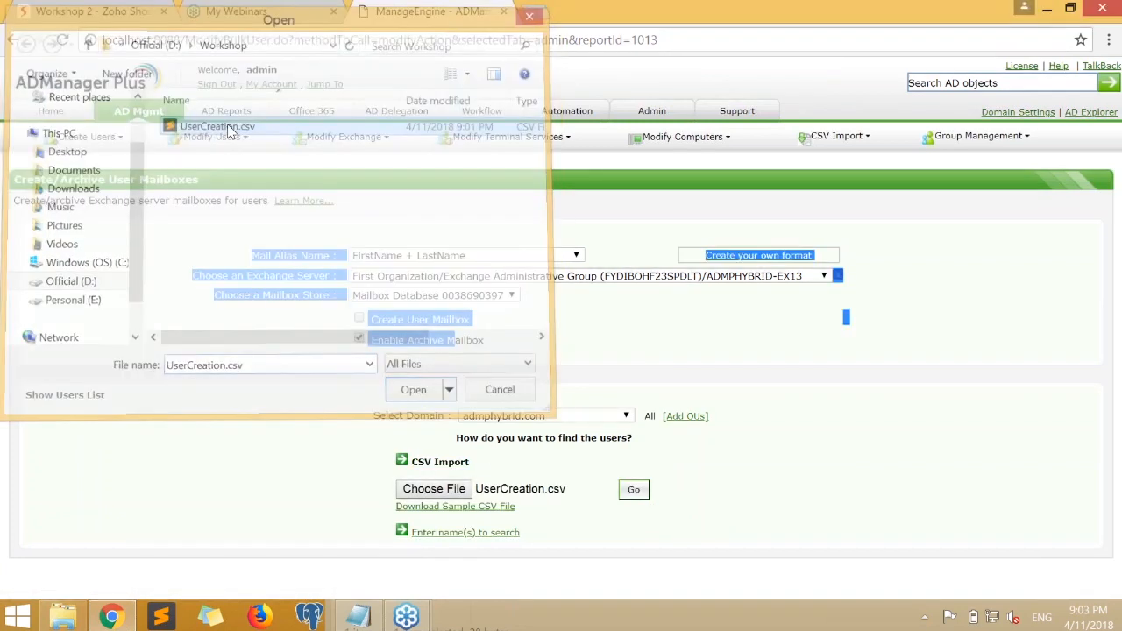
left_click(634, 491)
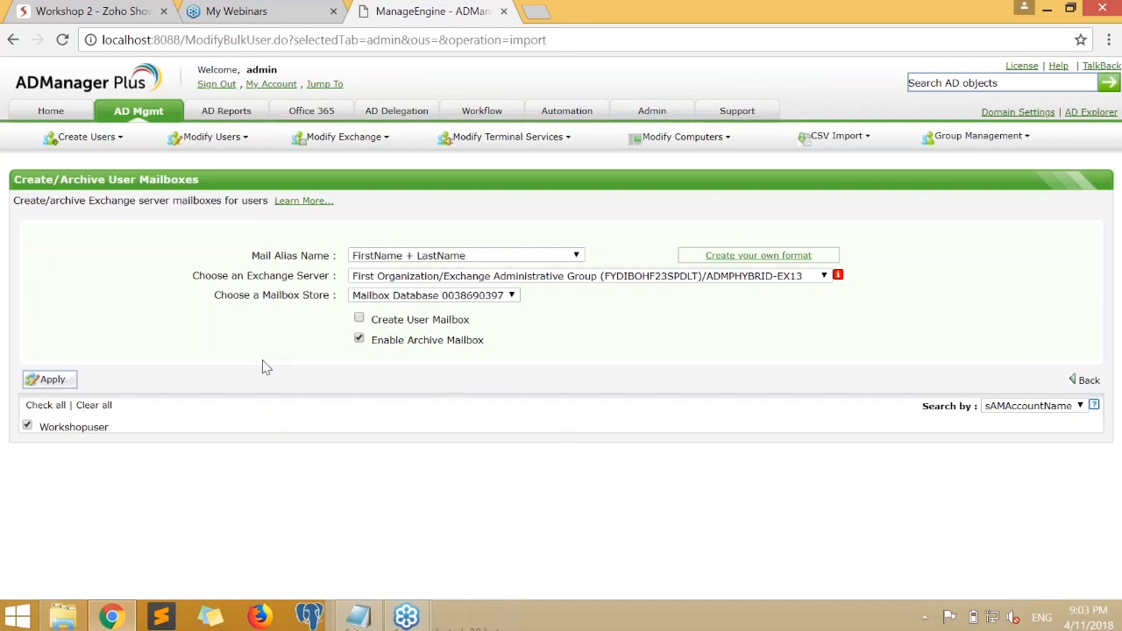
- Return to the user management overview and browse the Exchange and bulk user modification tasks
left_click(155, 115)
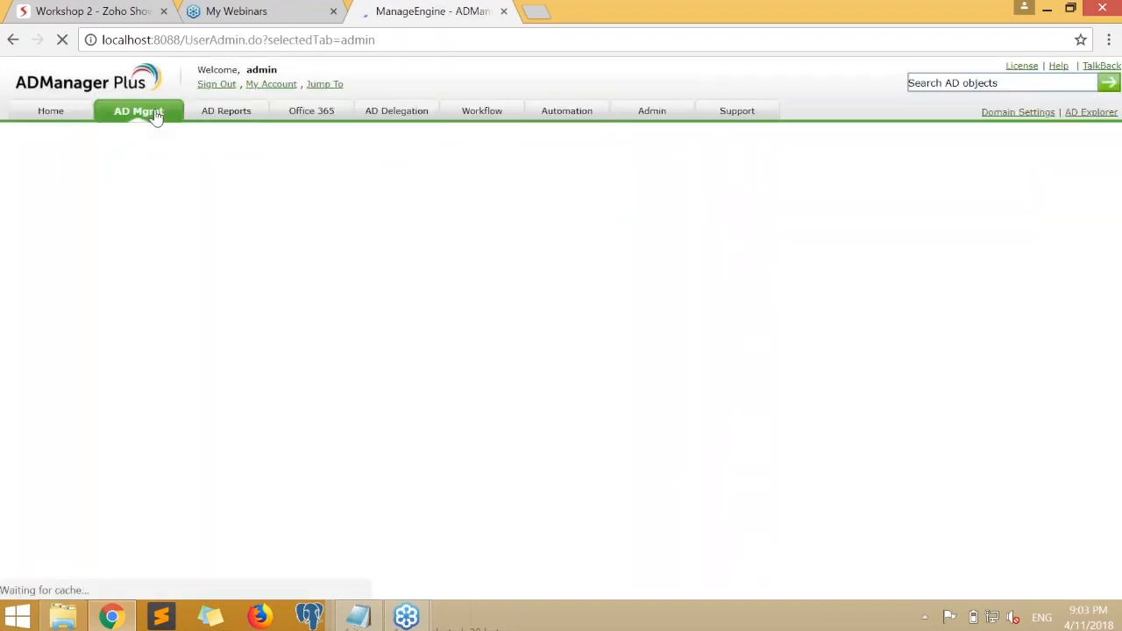
scroll(408, 462, "down", 3)
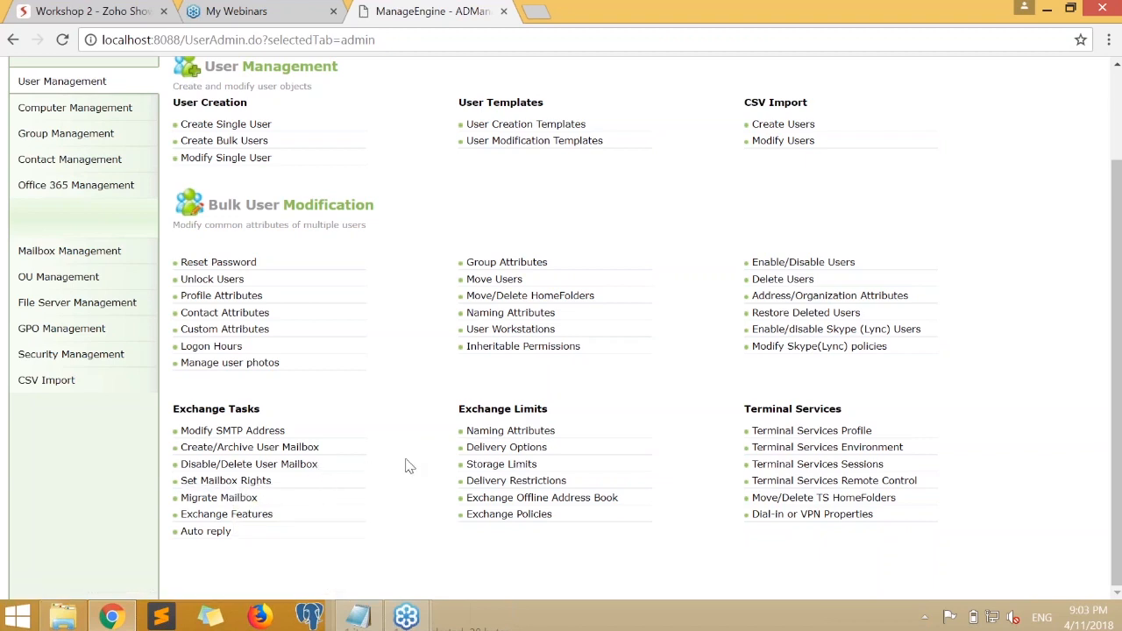
scroll(406, 466, "up", 1)
scroll(405, 465, "up", 2)
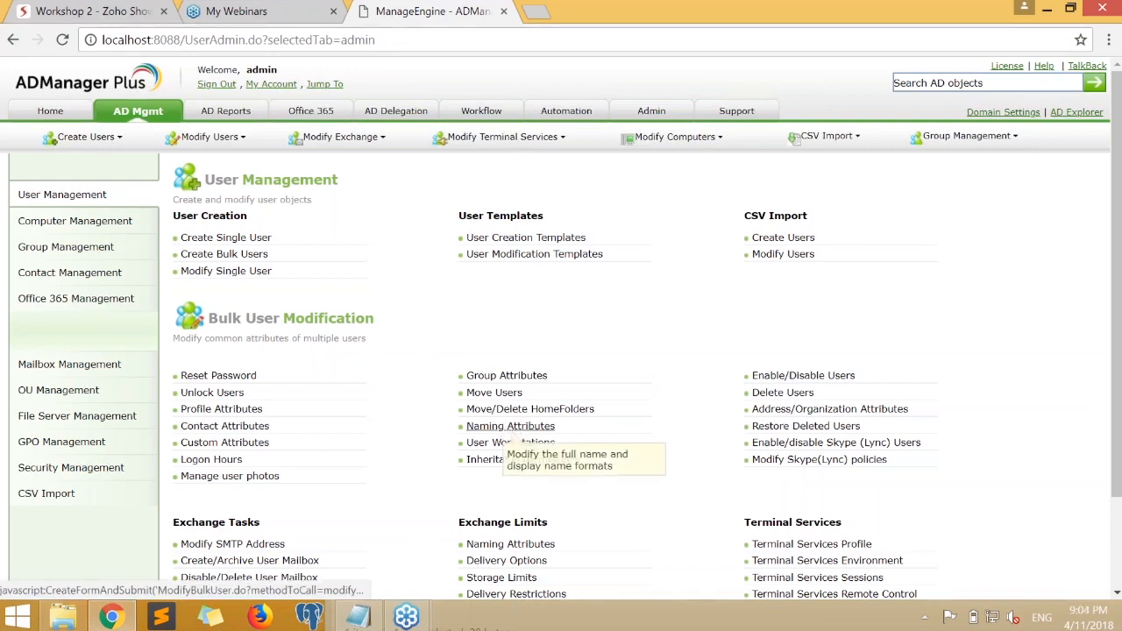
left_click_drag(207, 319, 314, 319)
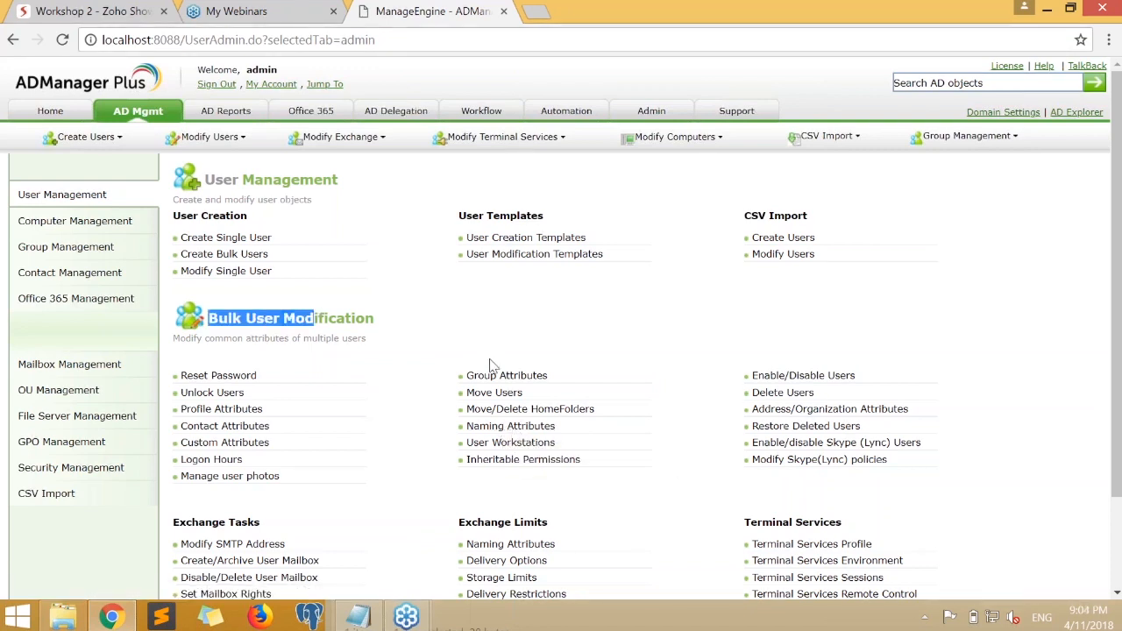
- Open the bulk Naming Attributes task and examine its display name, full name and logon name format settings
left_click(516, 427)
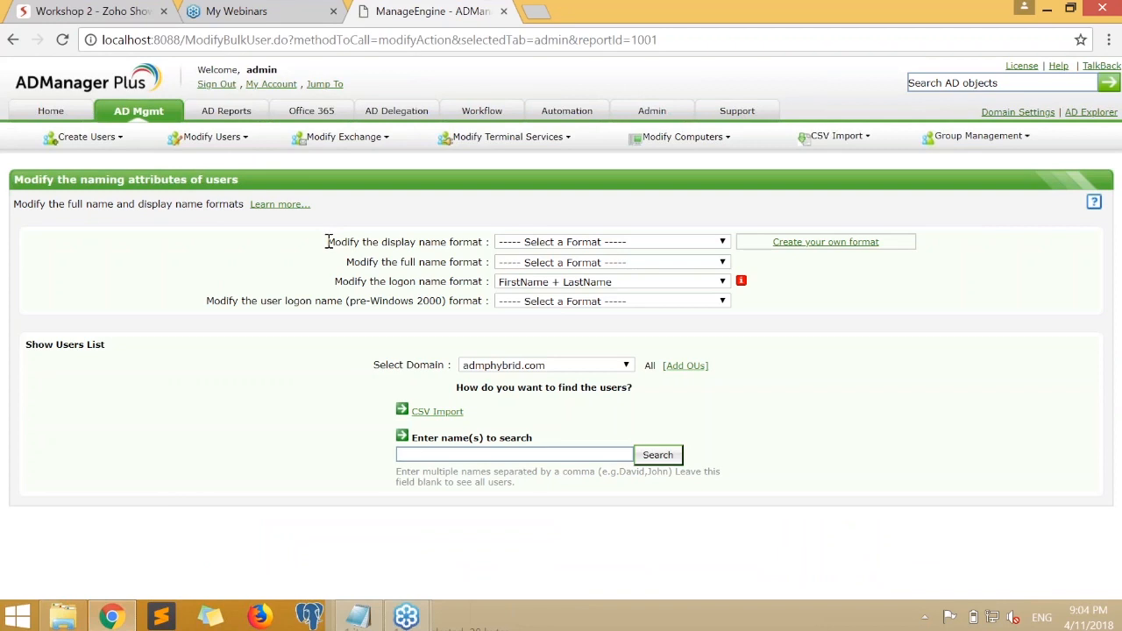
left_click_drag(380, 242, 449, 282)
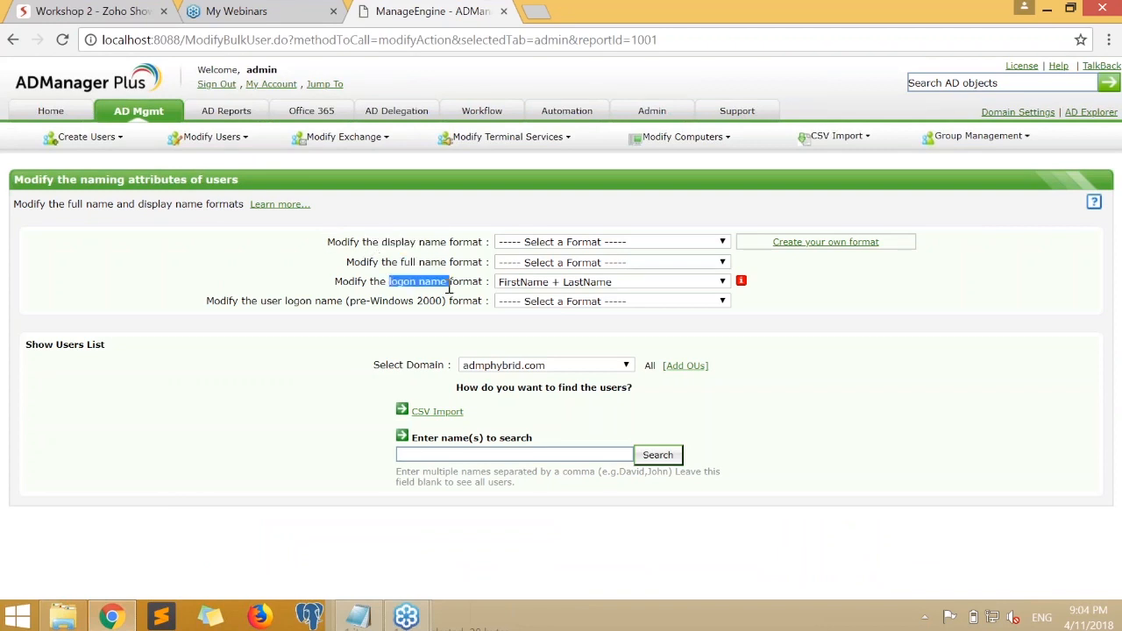
left_click(289, 301)
left_click_drag(288, 301, 443, 301)
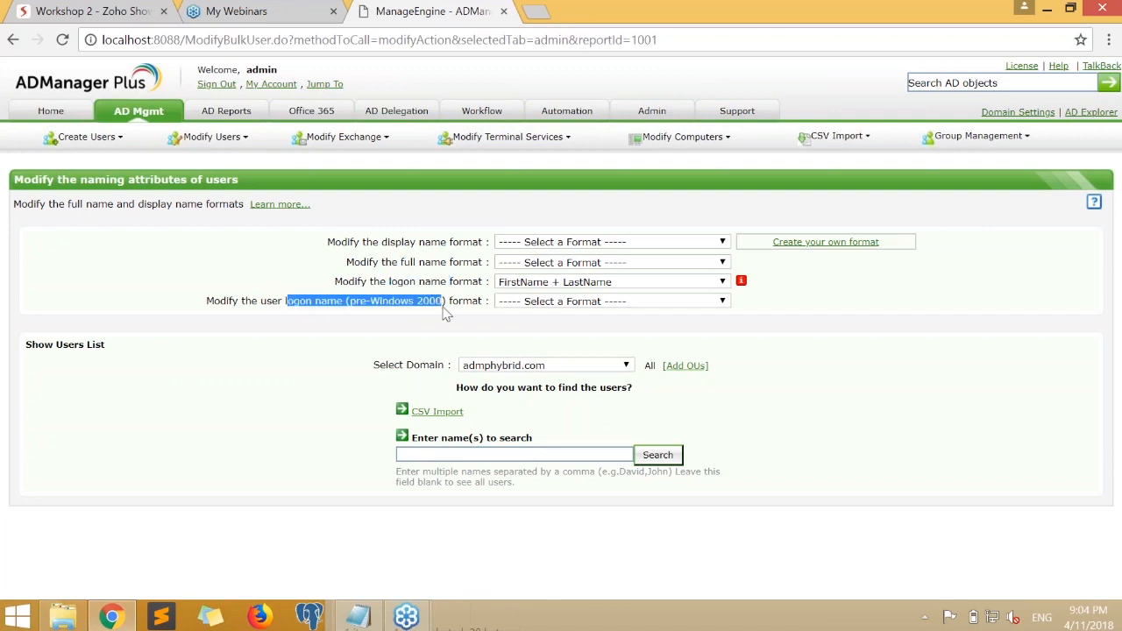
left_click(640, 329)
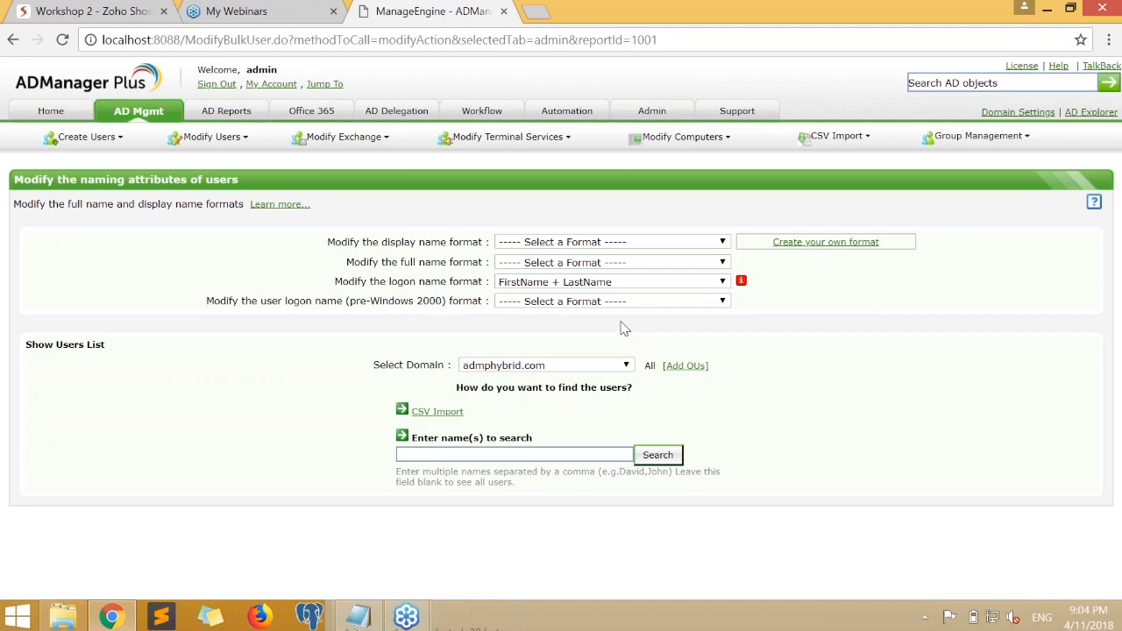
- Set the display name and full name formats to First Letter First Name + Last Name and clear the logon name format
left_click(586, 244)
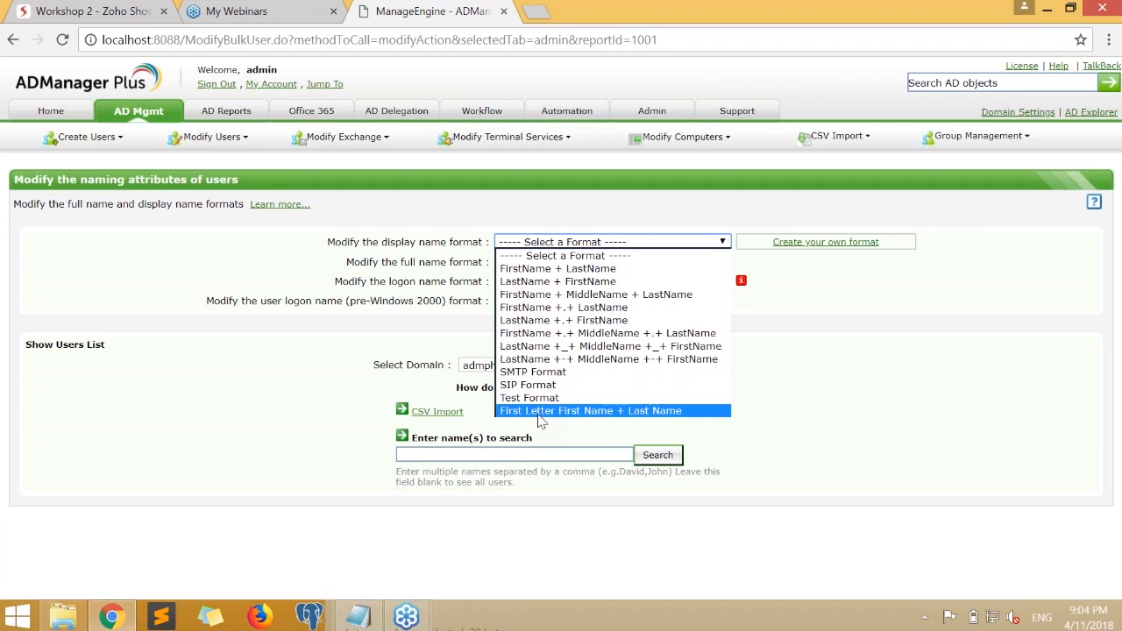
left_click(598, 412)
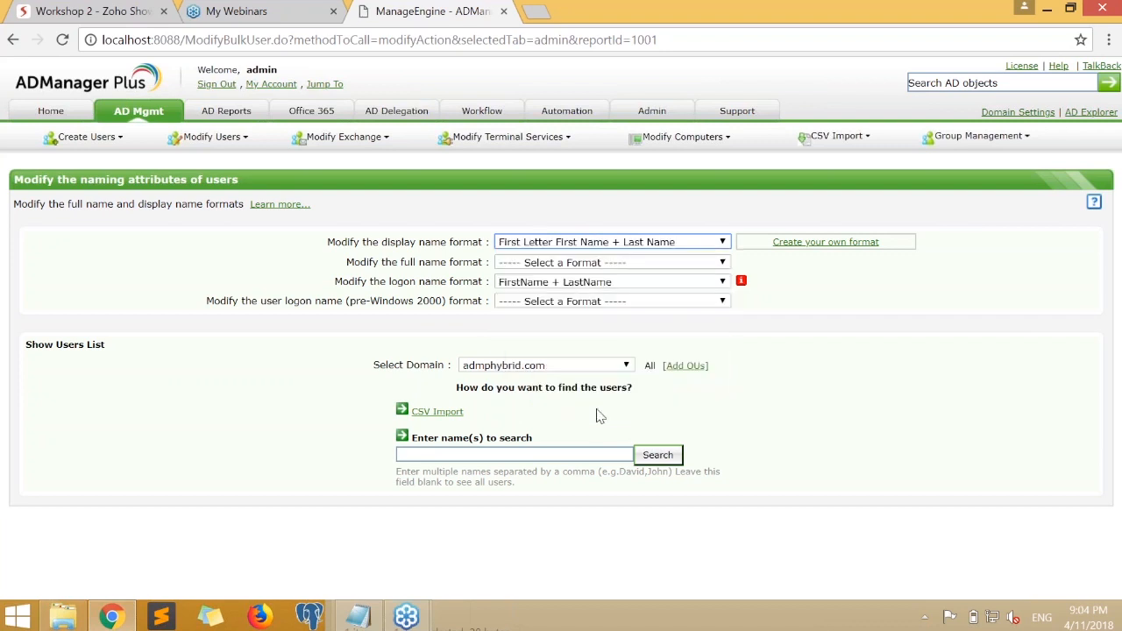
left_click(566, 264)
left_click(545, 429)
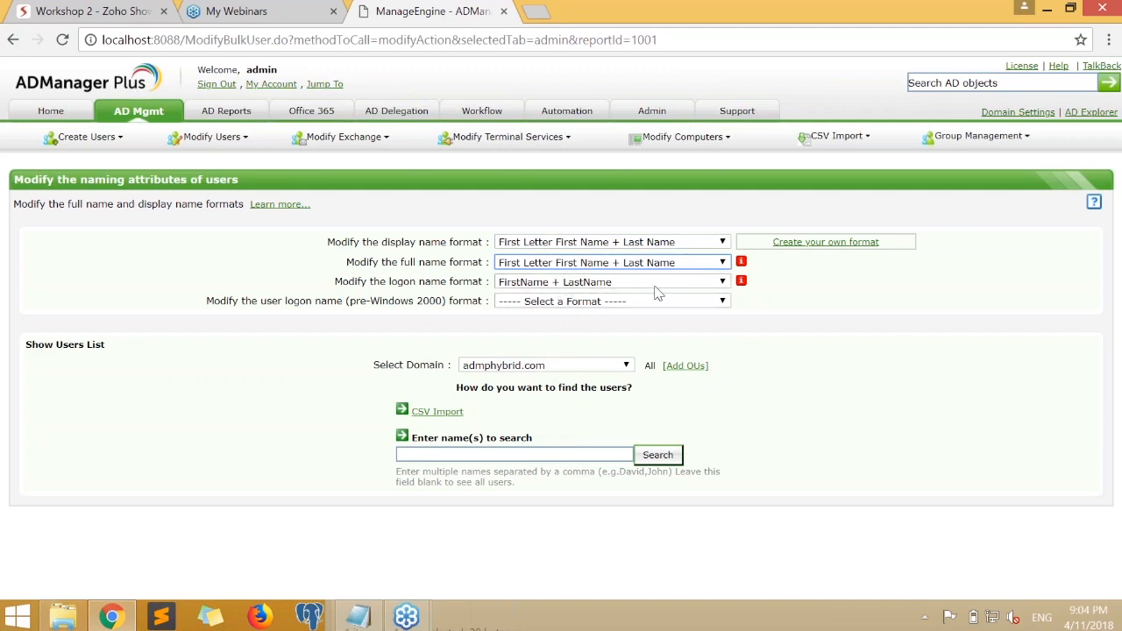
left_click(626, 282)
left_click(571, 294)
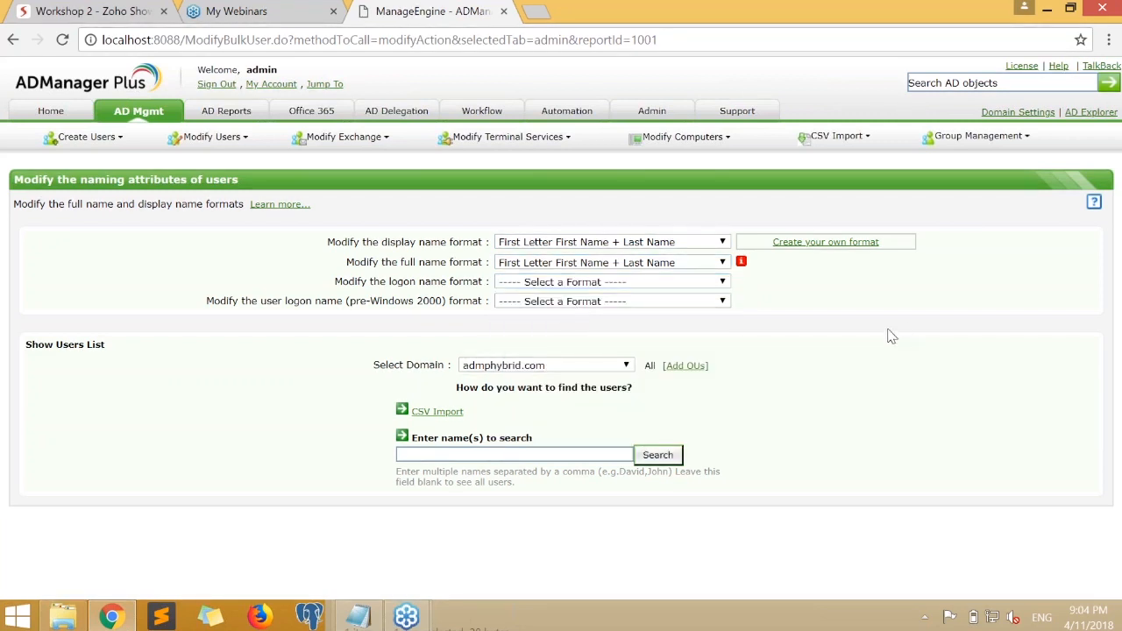
- Review the display name and full name settings and search the admphybrid.com domain for workshopuser
left_click_drag(380, 243, 451, 243)
left_click_drag(391, 262, 429, 262)
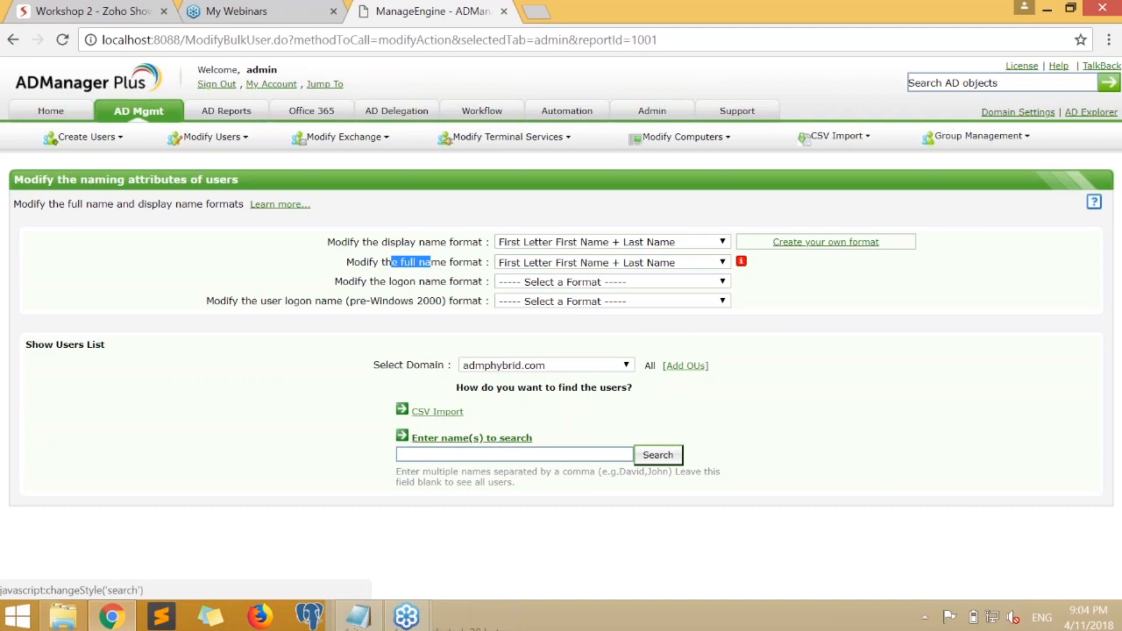
left_click(447, 455)
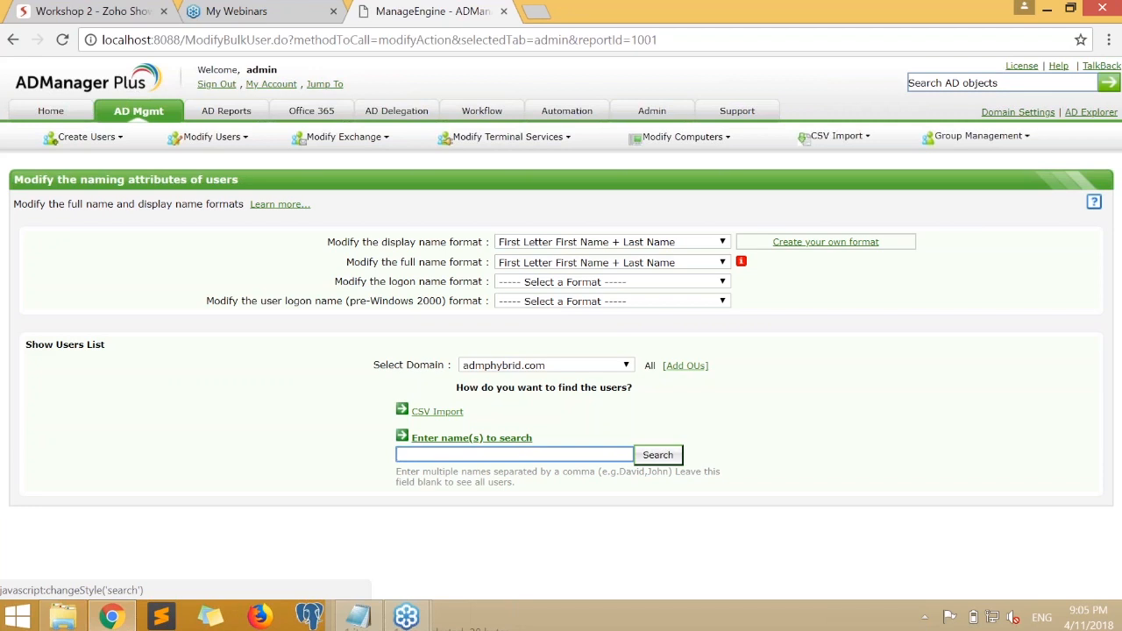
type("workshopuser")
key("Return")
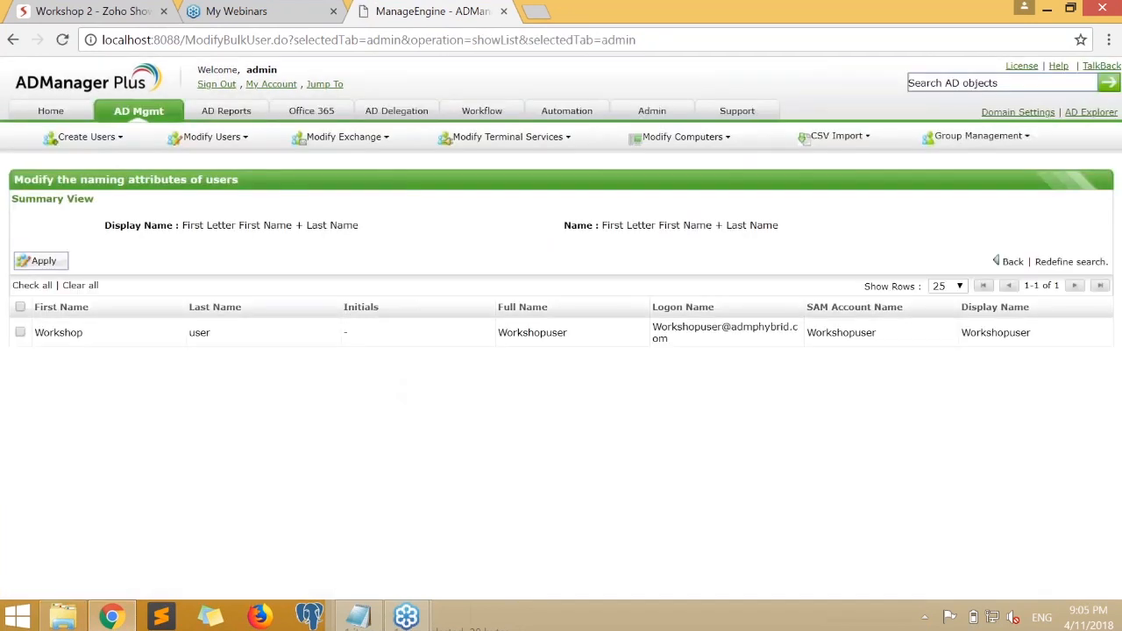
- Select the Workshopuser account and compare its existing names with the chosen display name and full name formats
left_click(21, 331)
double_click(39, 332)
left_click_drag(267, 344, 1049, 351)
left_click(898, 434)
left_click_drag(507, 333, 568, 334)
left_click_drag(105, 225, 217, 225)
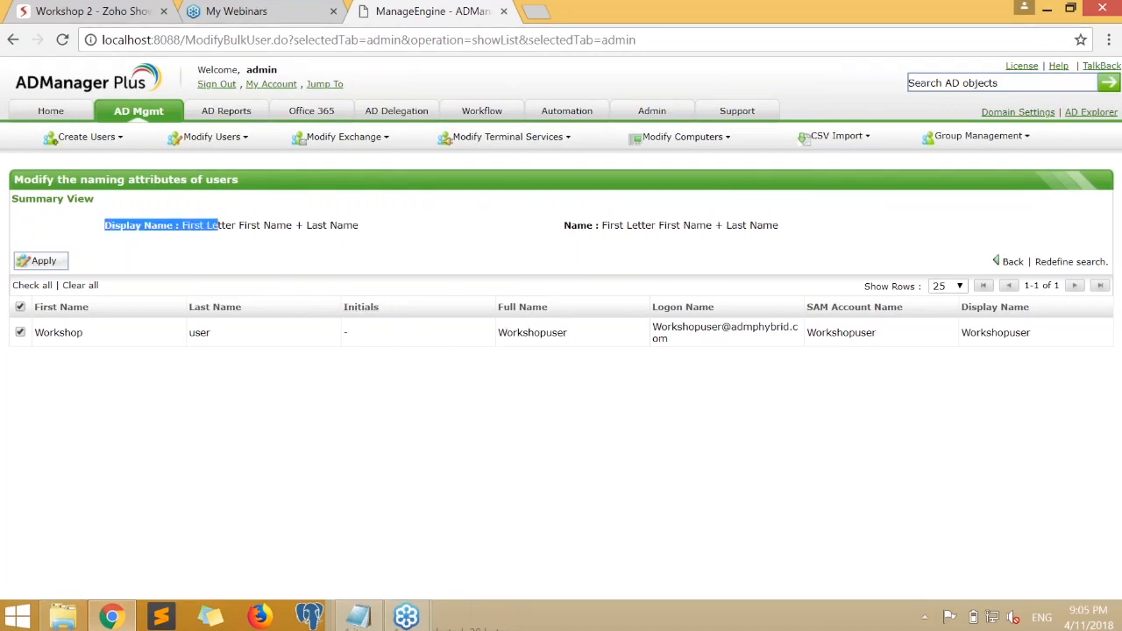
double_click(969, 333)
left_click(859, 460)
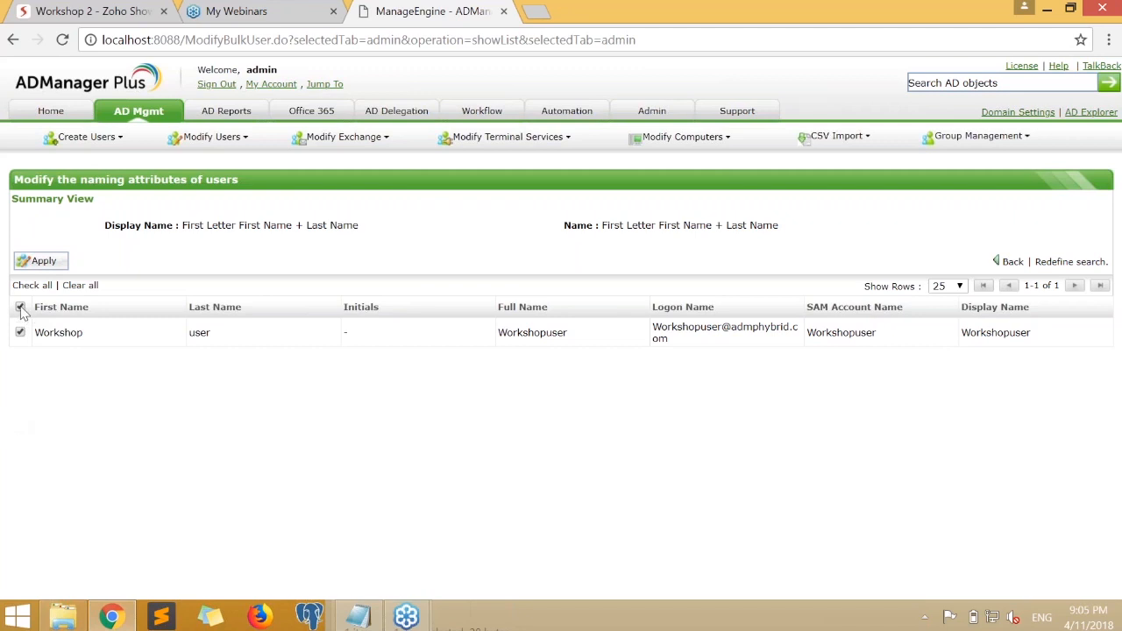
- Apply the naming formats to the selected account, check its full name and return to the user management overview
left_click(44, 263)
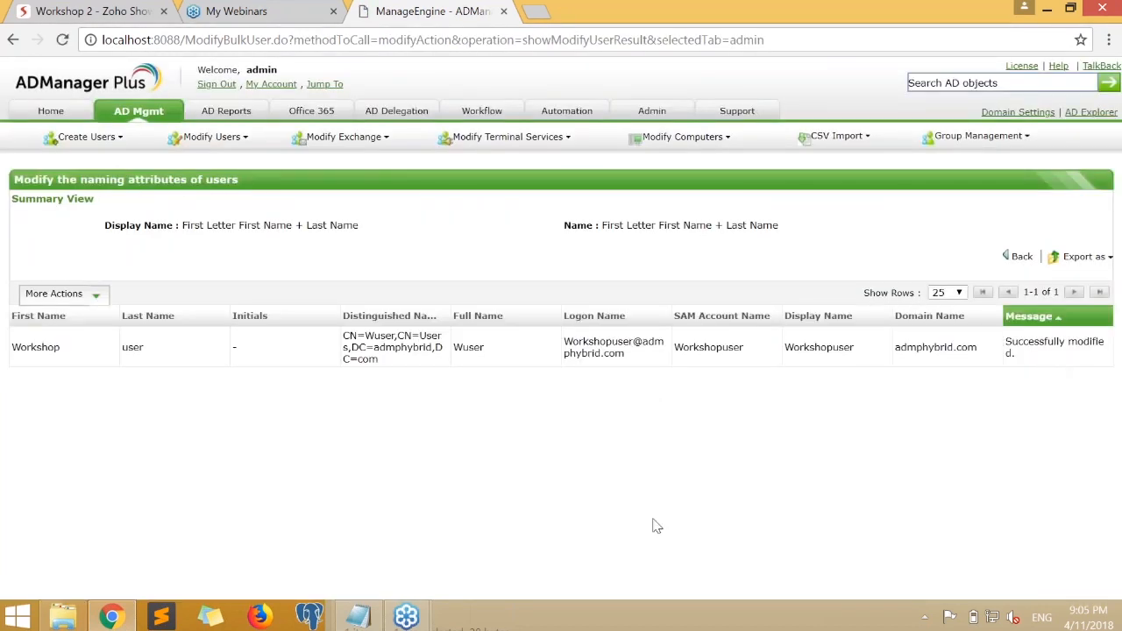
double_click(466, 348)
left_click(150, 113)
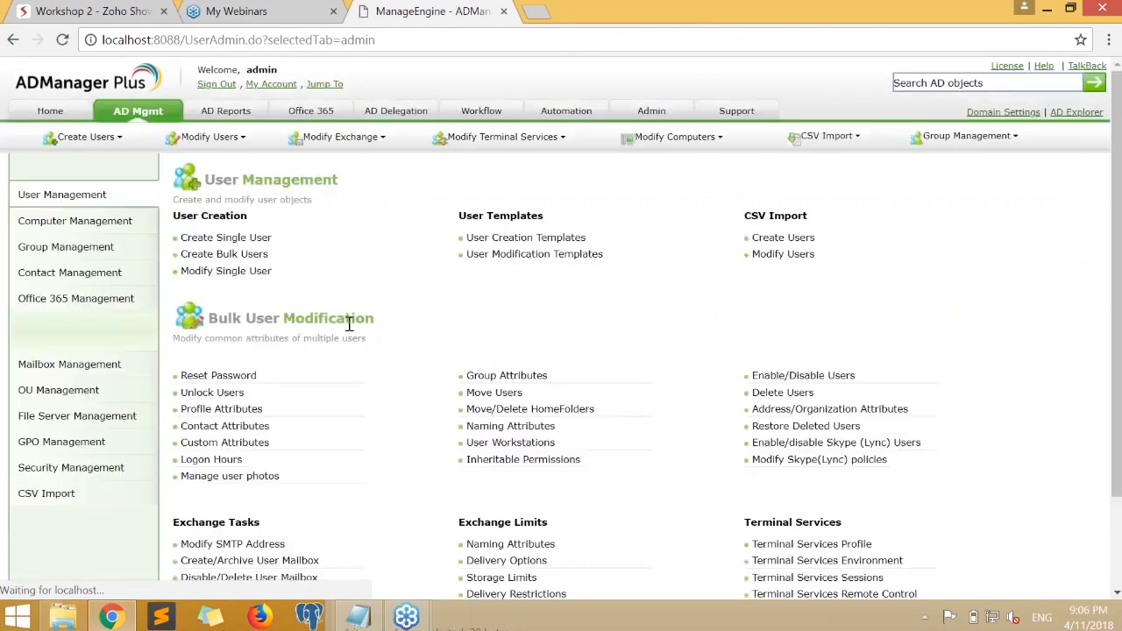
- Find workshopuser among the single users of admphybrid.com and open its properties for modification in an enlarged window
left_click(226, 271)
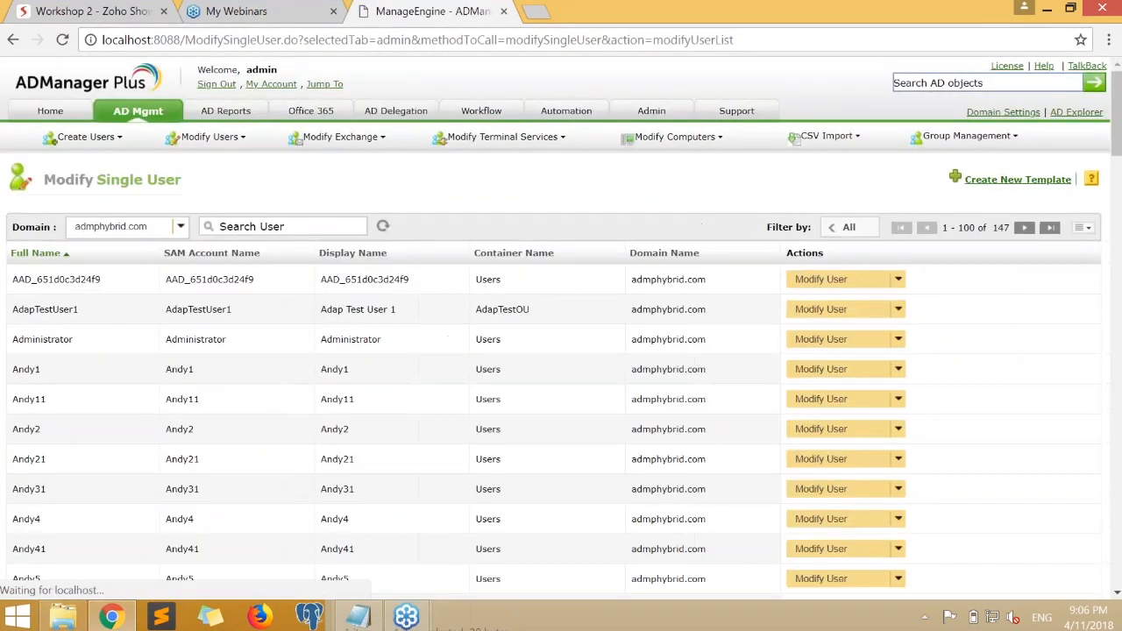
left_click(309, 226)
type("worksh")
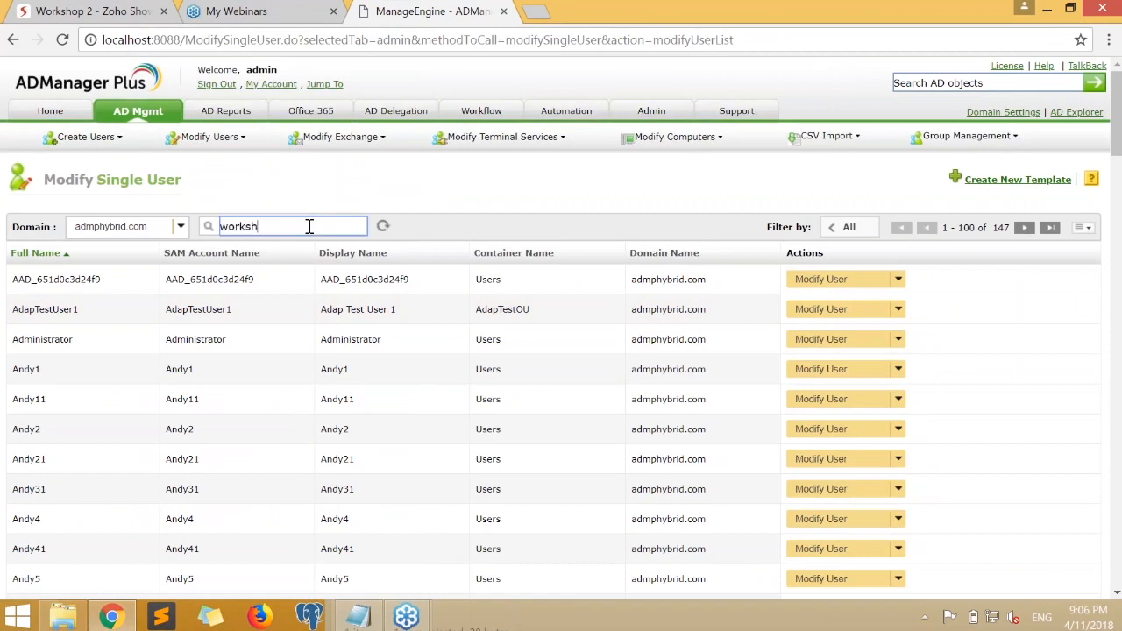
type("opuser")
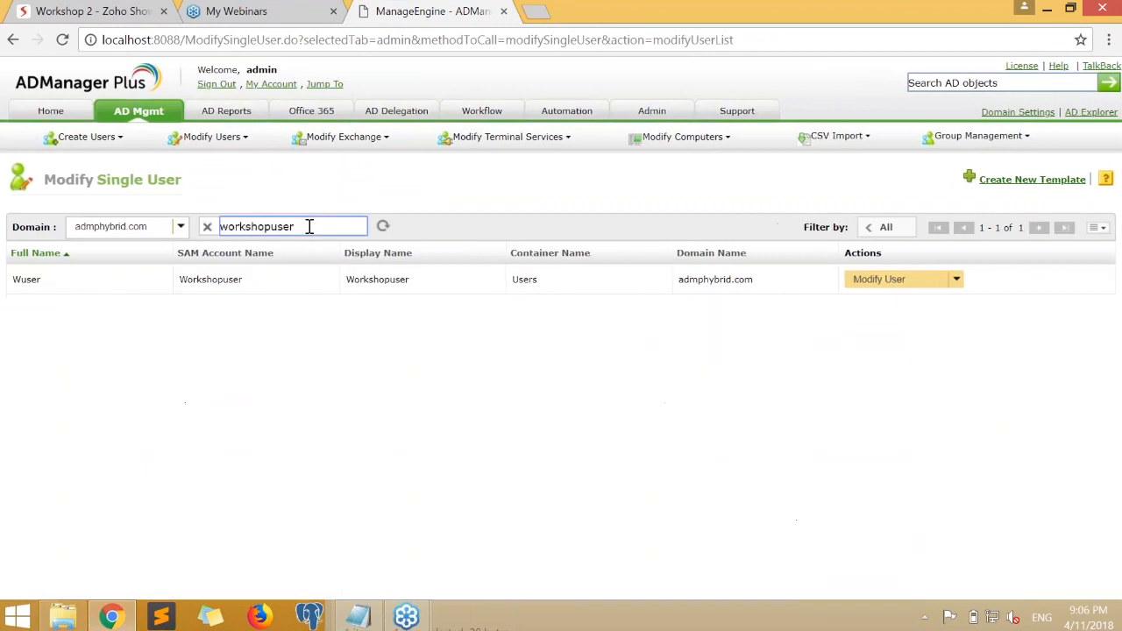
left_click(302, 281)
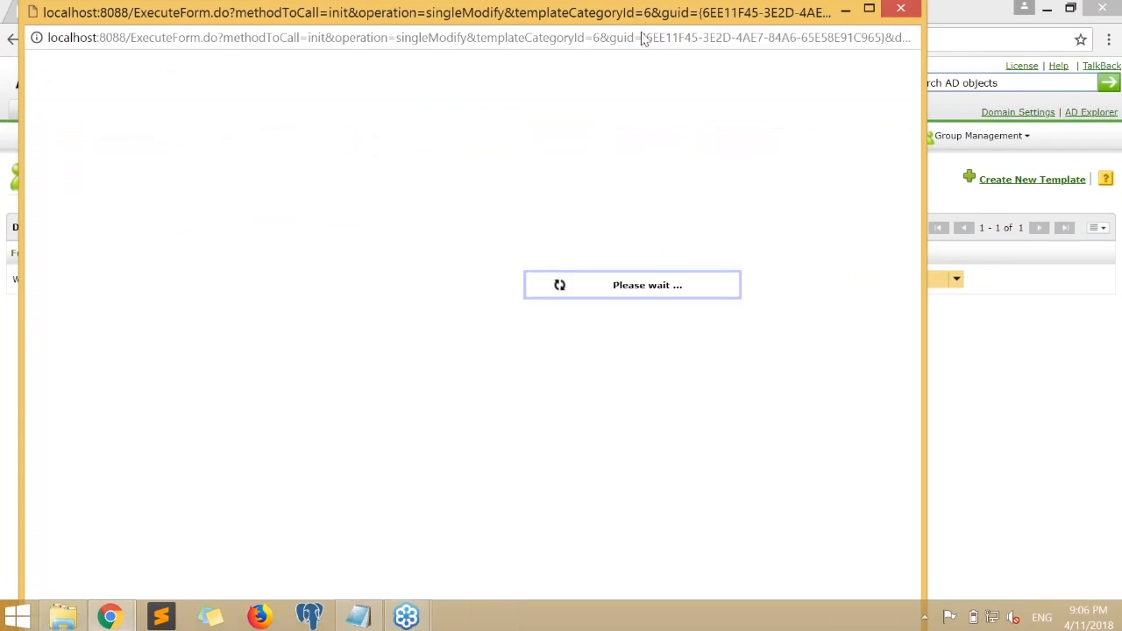
double_click(690, 7)
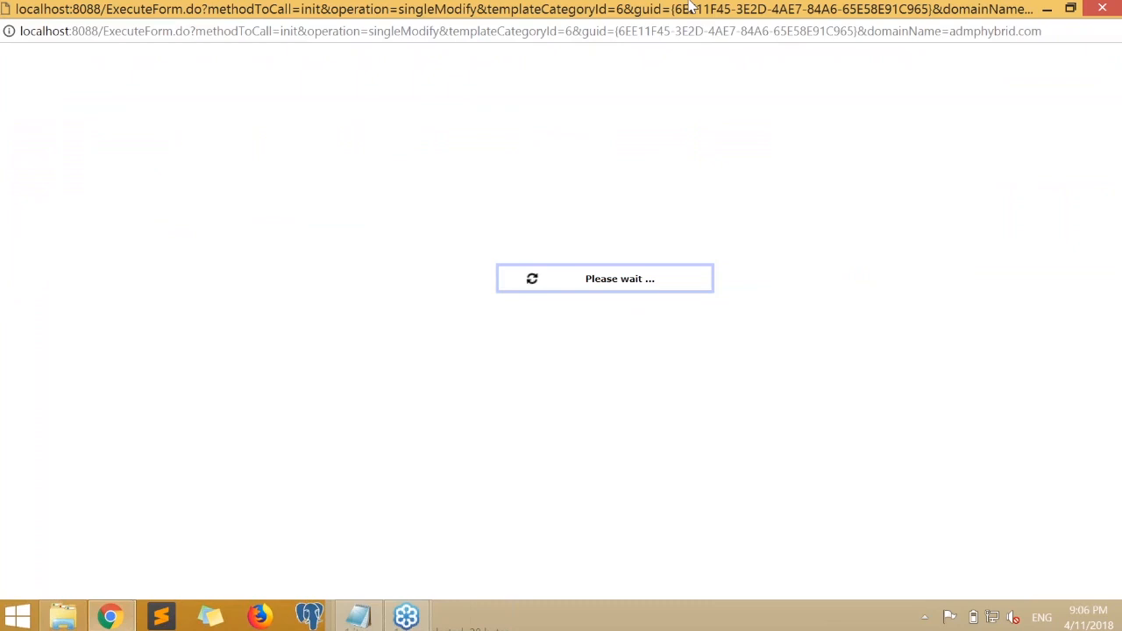
- Check the account's full name, display name and logon name fields, close its properties and return to the user management overview
left_click(217, 351)
left_click_drag(217, 351, 191, 384)
left_click(249, 349)
left_click(605, 387)
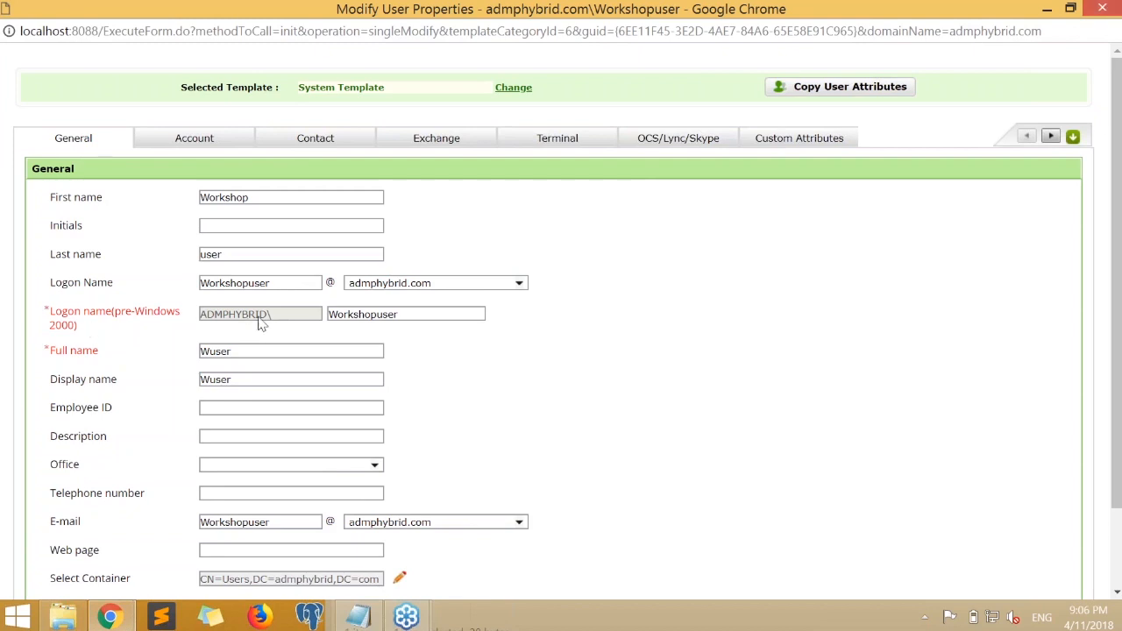
triple_click(51, 317)
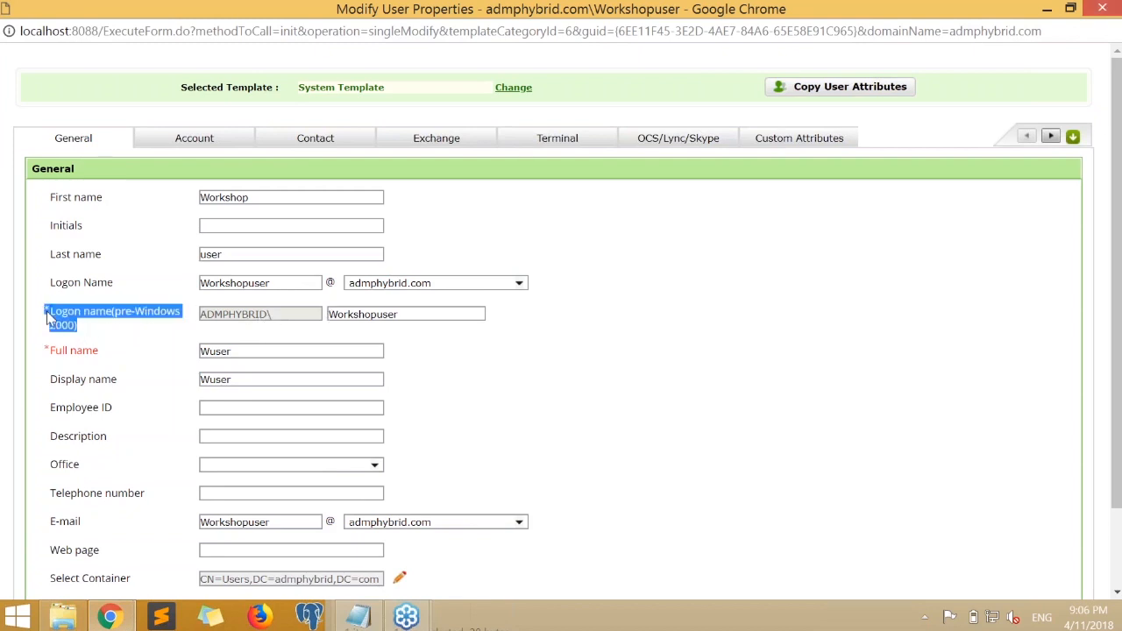
left_click_drag(118, 283, 26, 282)
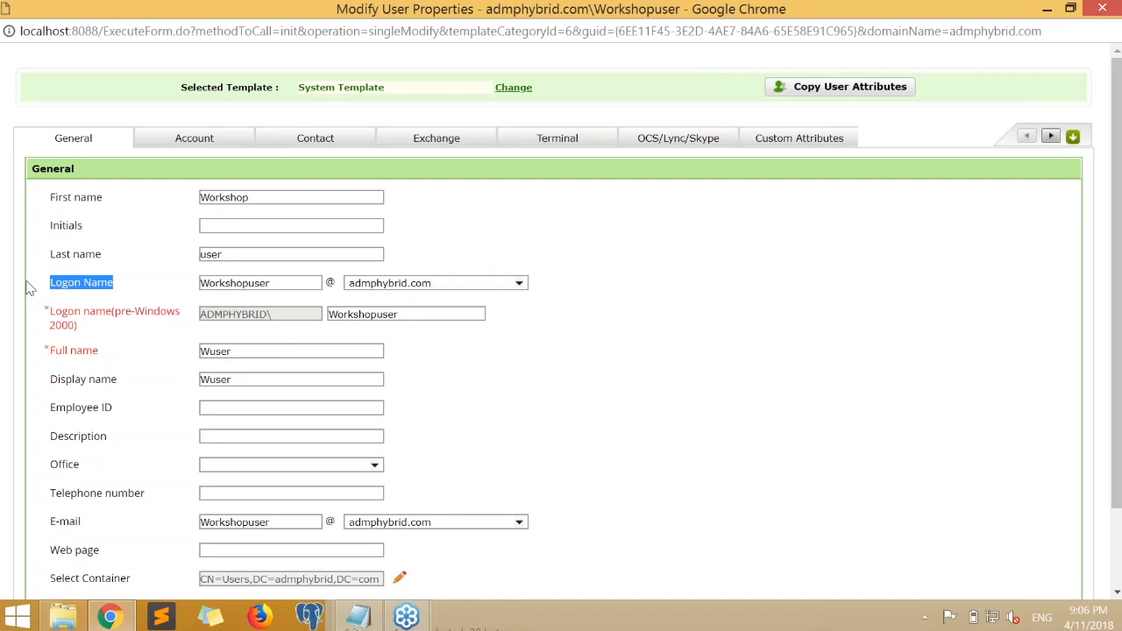
left_click(866, 376)
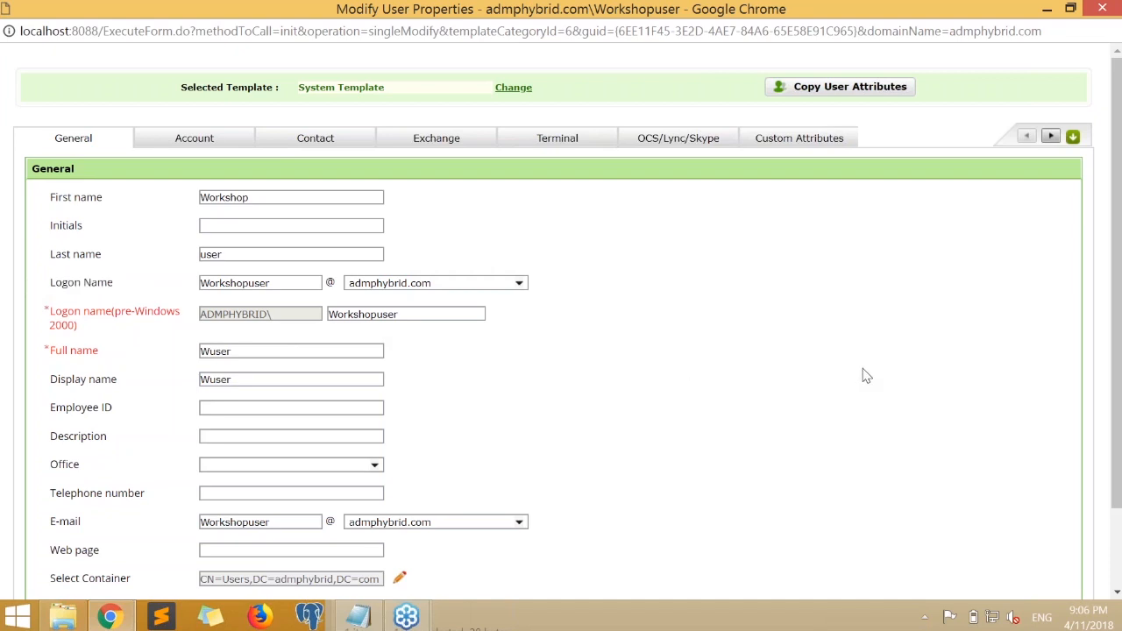
left_click(1101, 8)
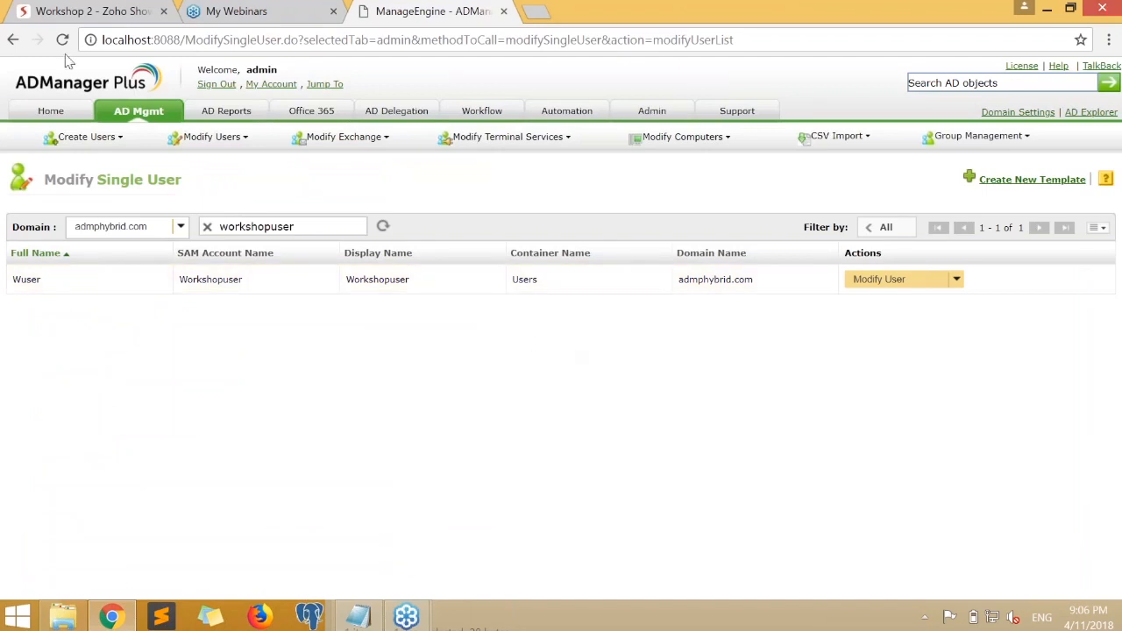
left_click(117, 116)
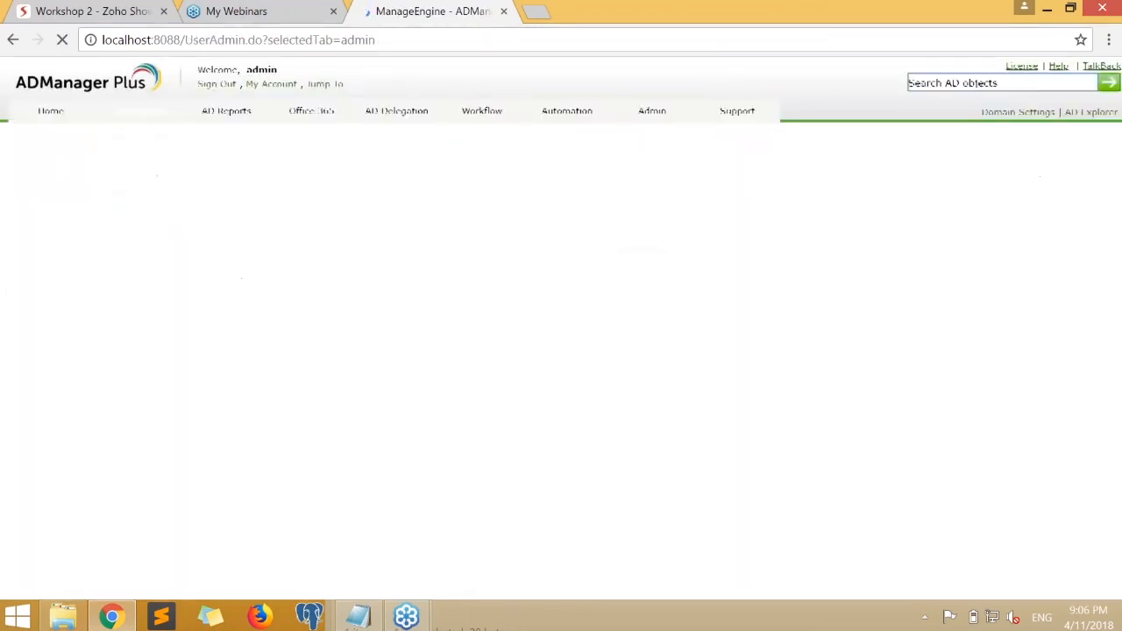
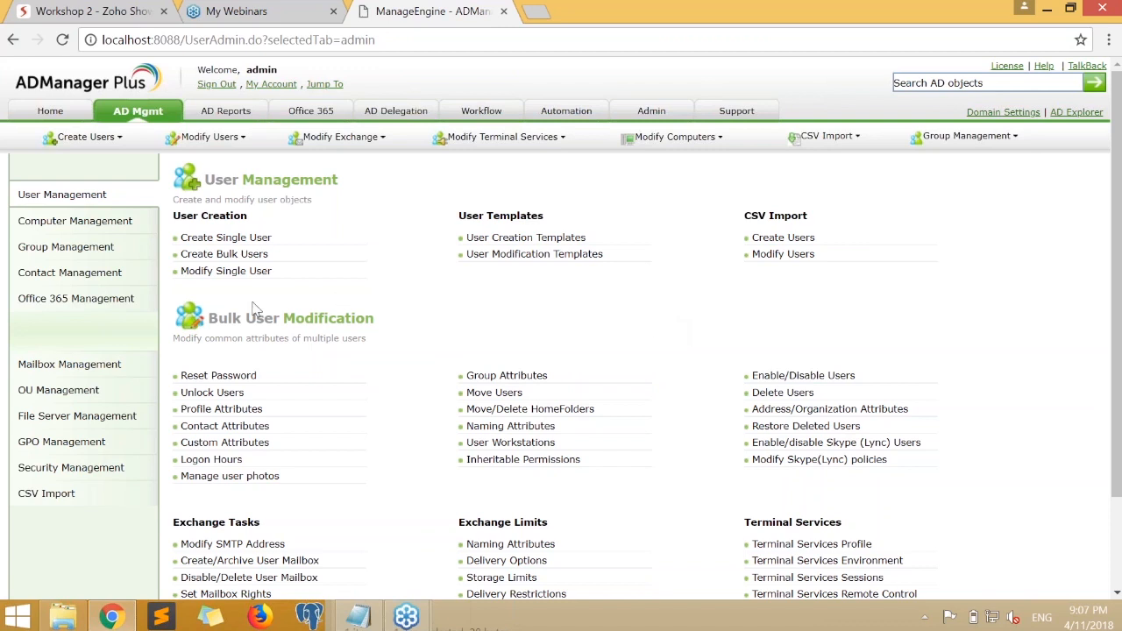
- Set the bulk account action to Disable and import the target users from UserCreation.csv
left_click(802, 376)
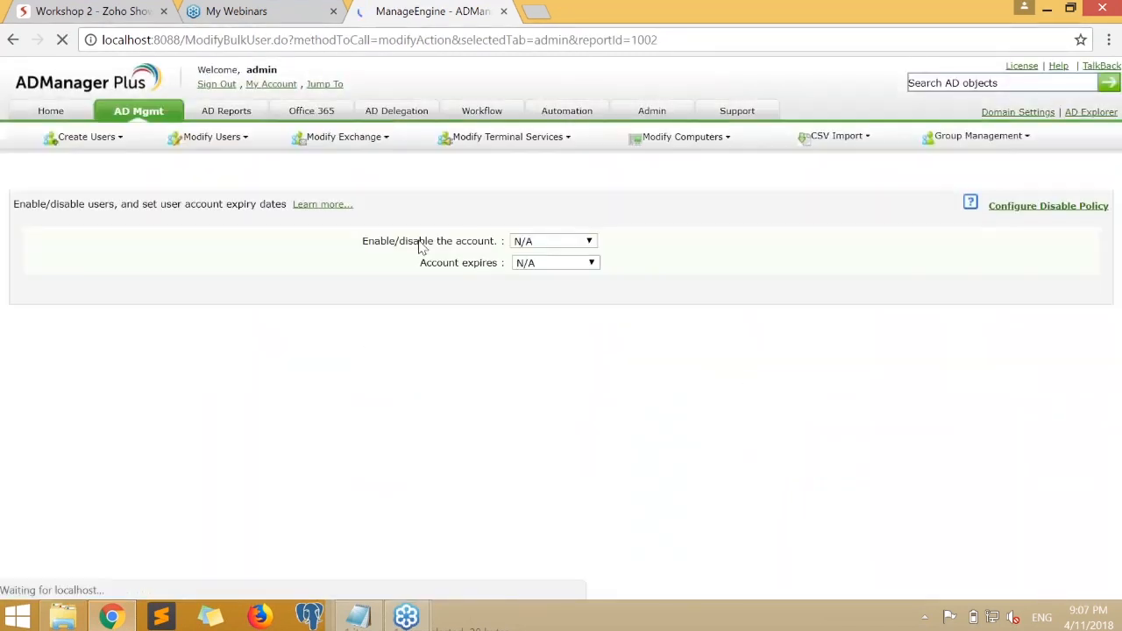
left_click(574, 241)
left_click(557, 280)
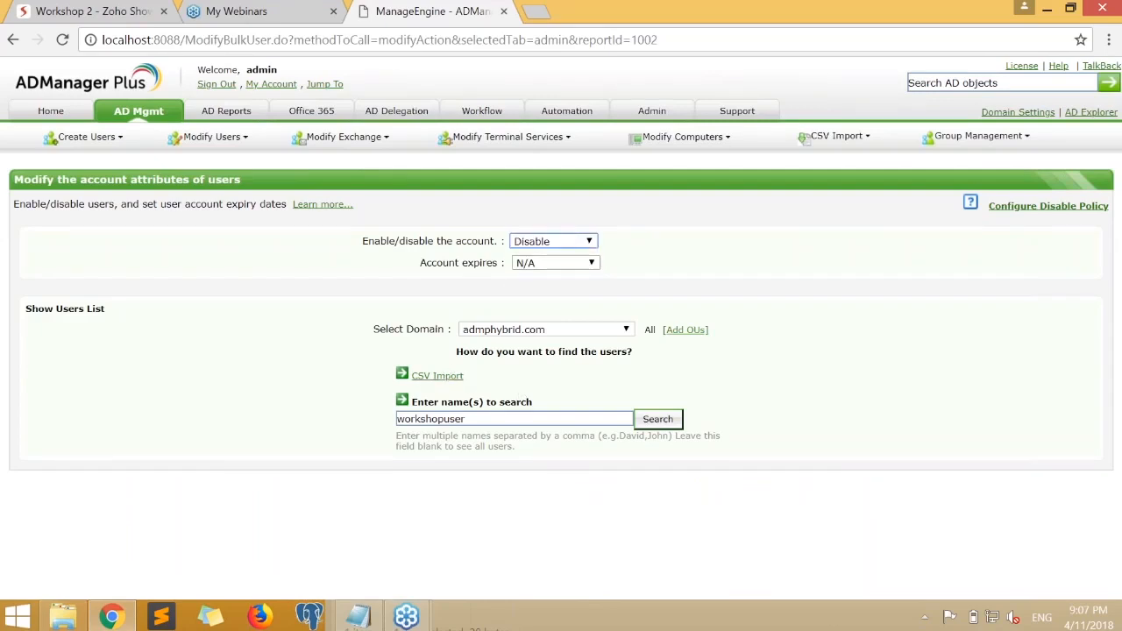
left_click(437, 376)
left_click(432, 406)
double_click(195, 136)
left_click(640, 411)
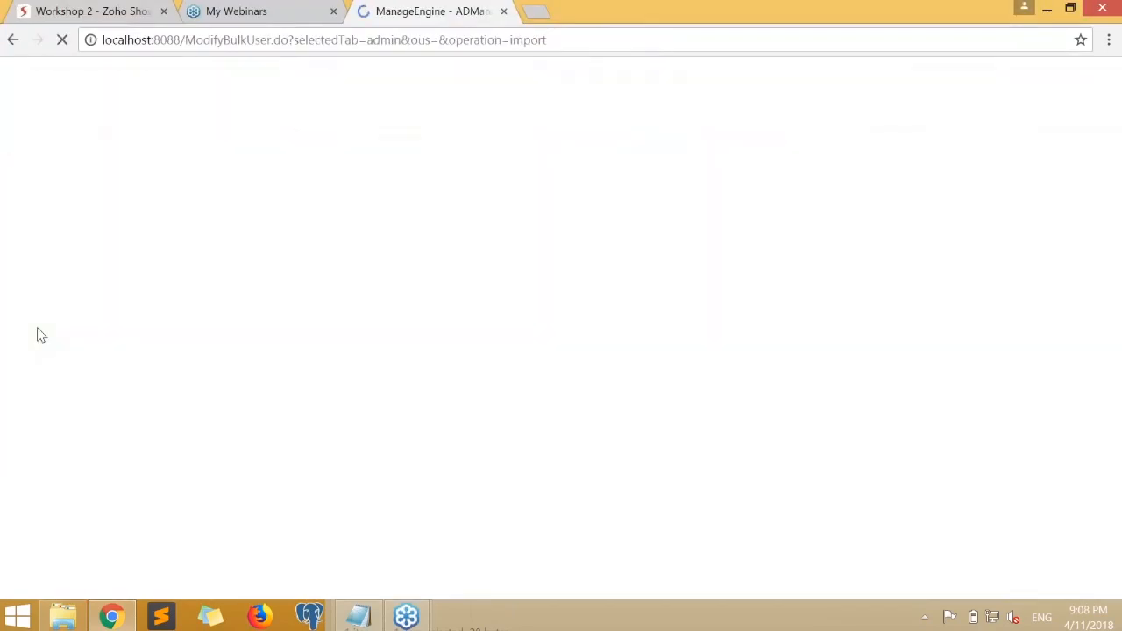
- Apply the disable action to the imported Workshopuser account and check its modification status
left_click(27, 339)
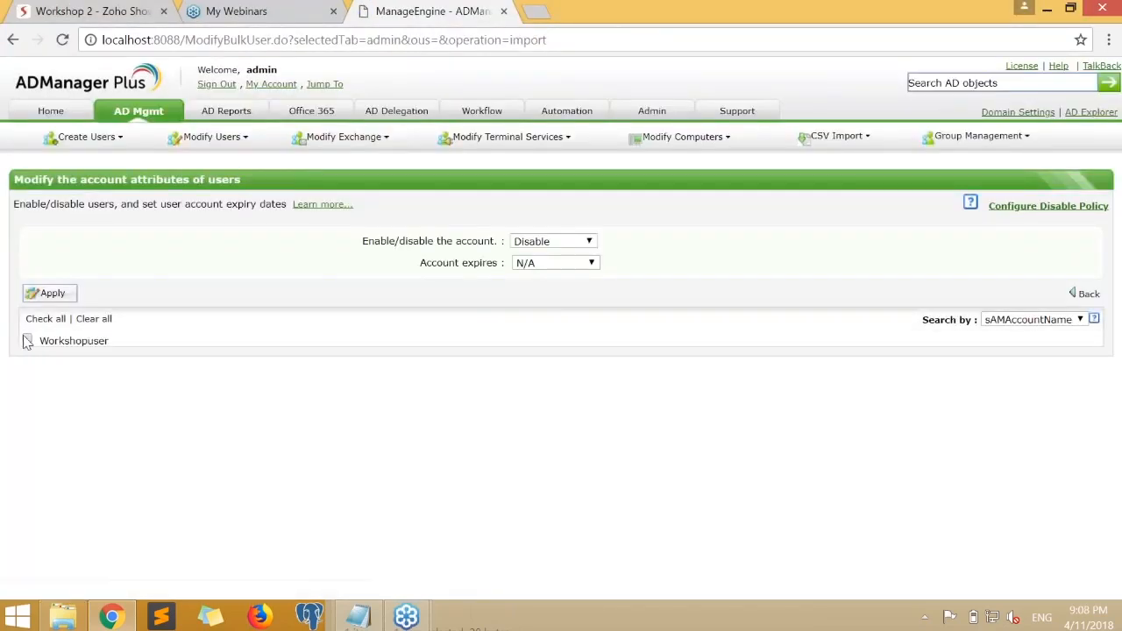
left_click(50, 294)
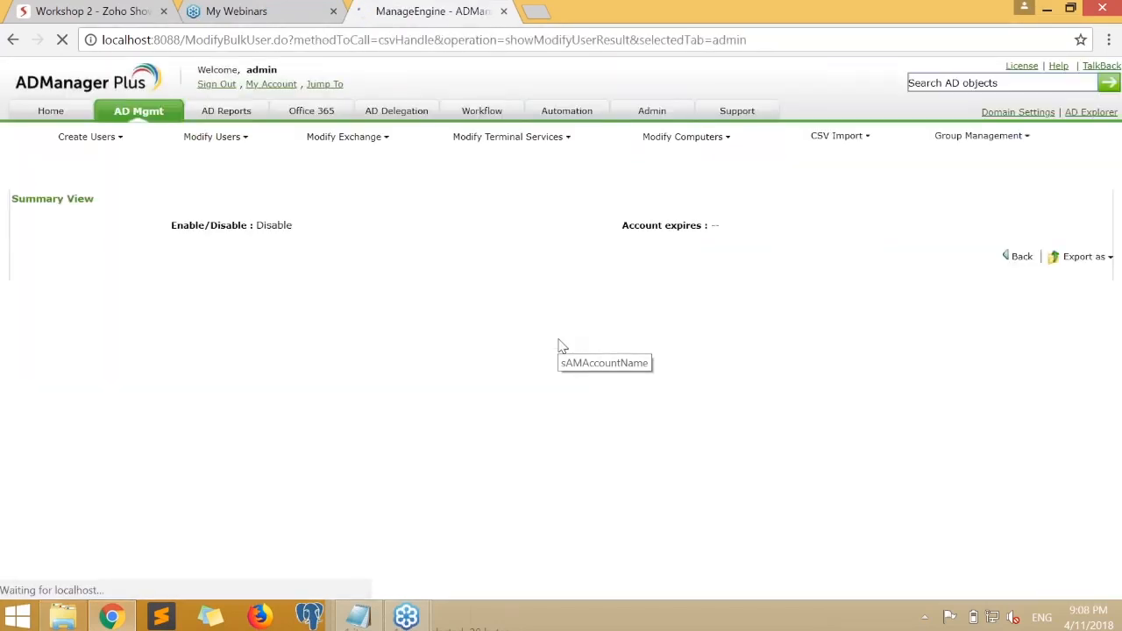
left_click_drag(566, 334, 771, 365)
left_click(798, 370)
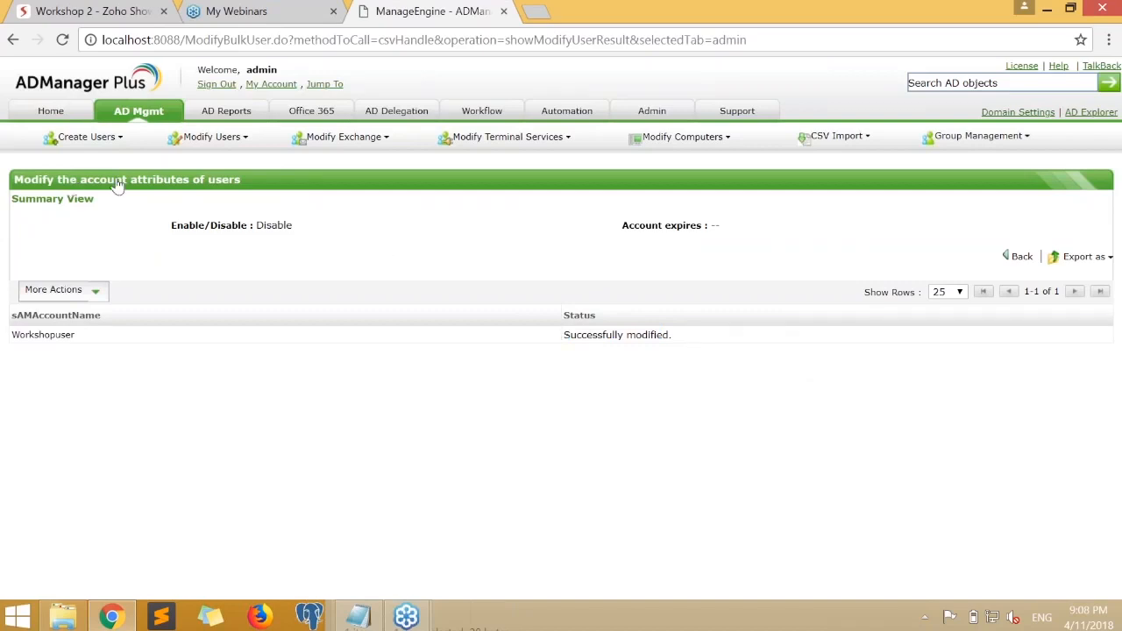
- Go back to the account attributes, try an expiry of End of 2018-04-11, and reset Account expires to N/A
left_click(1019, 256)
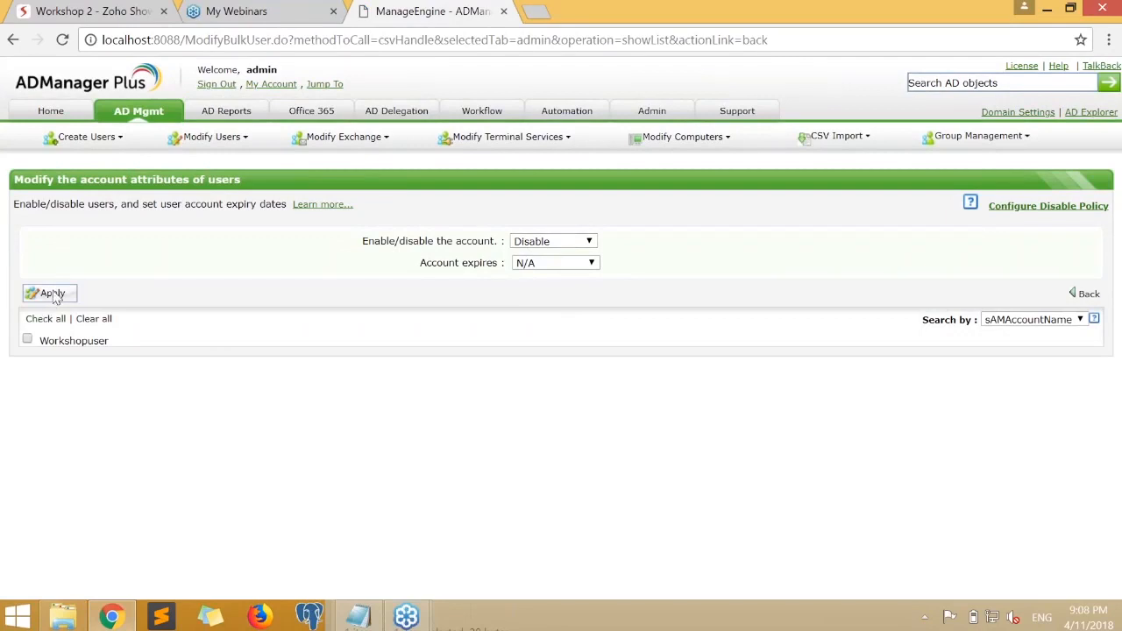
left_click(572, 268)
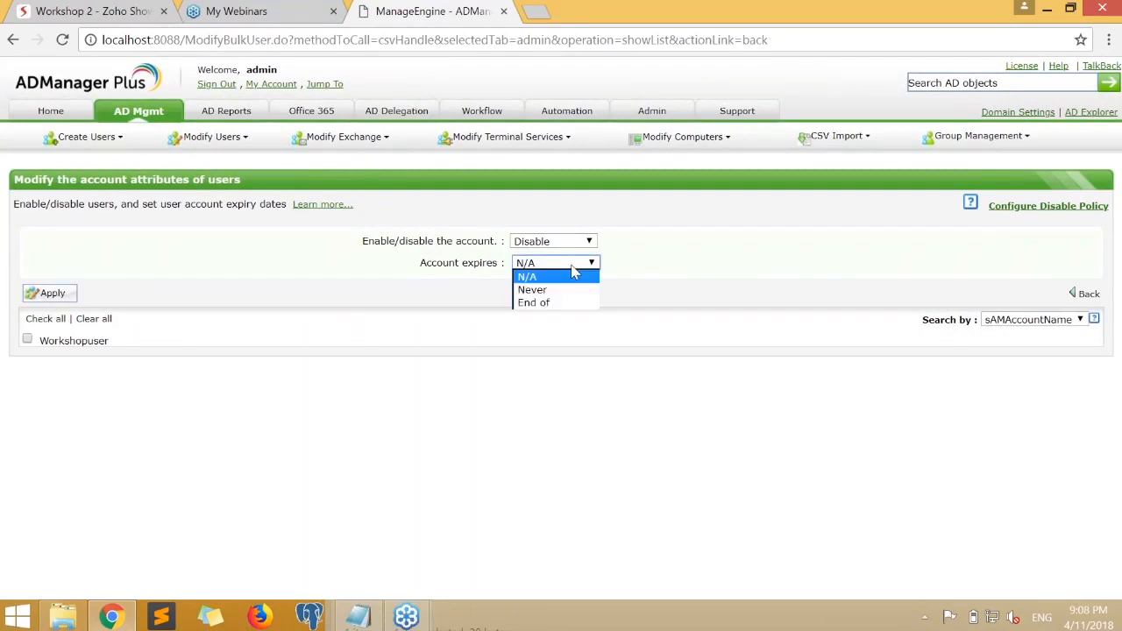
left_click(542, 303)
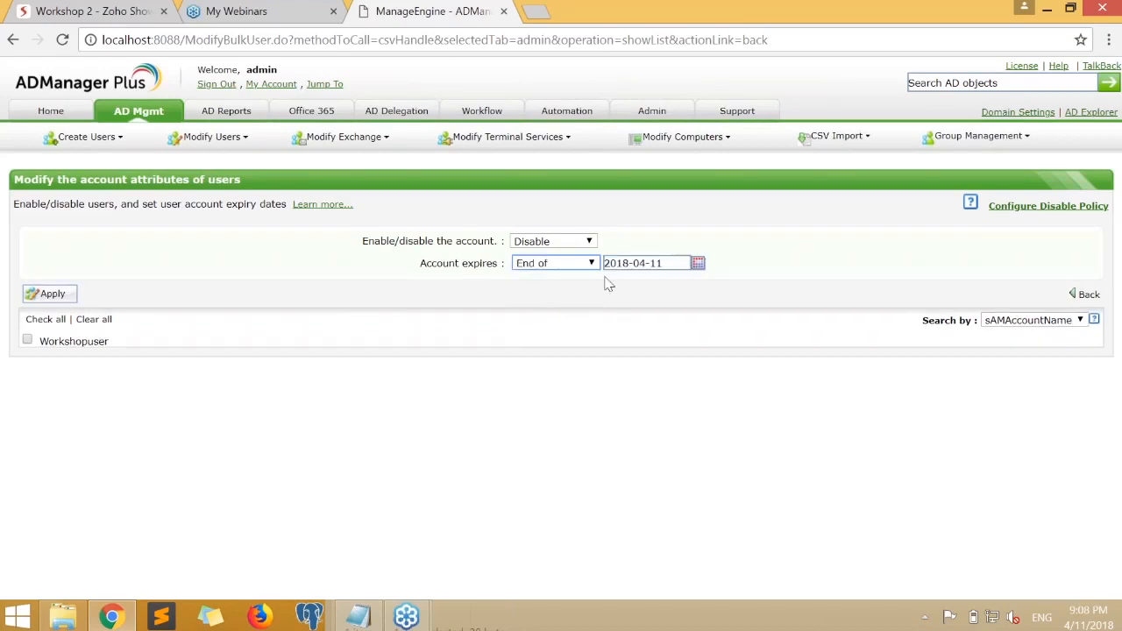
left_click_drag(670, 262, 605, 261)
left_click(644, 244)
left_click(565, 263)
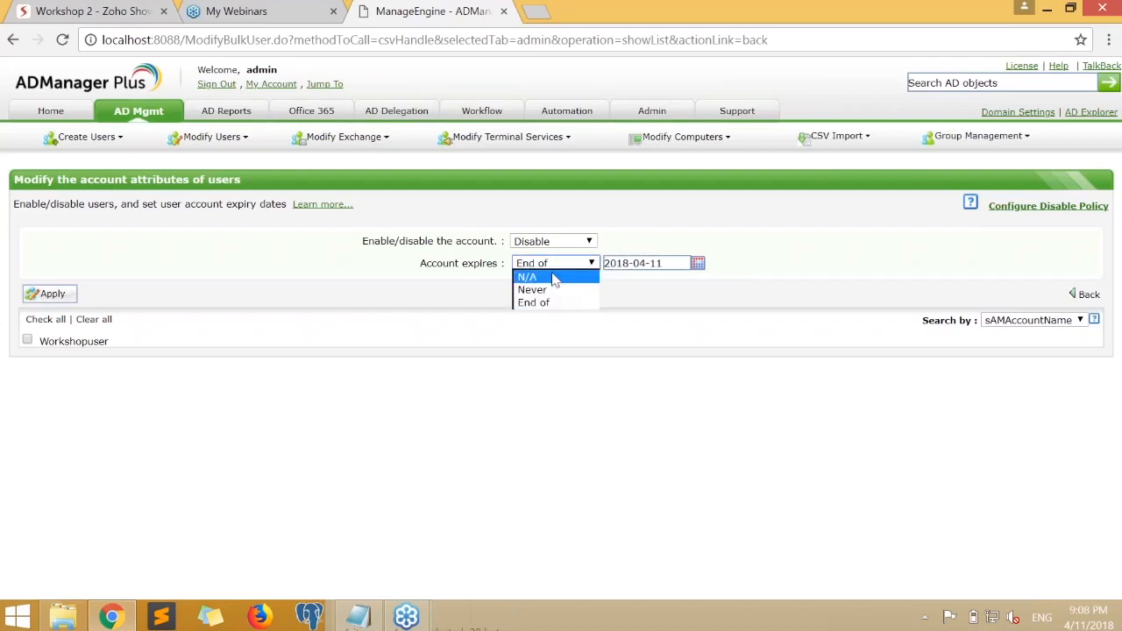
left_click(553, 277)
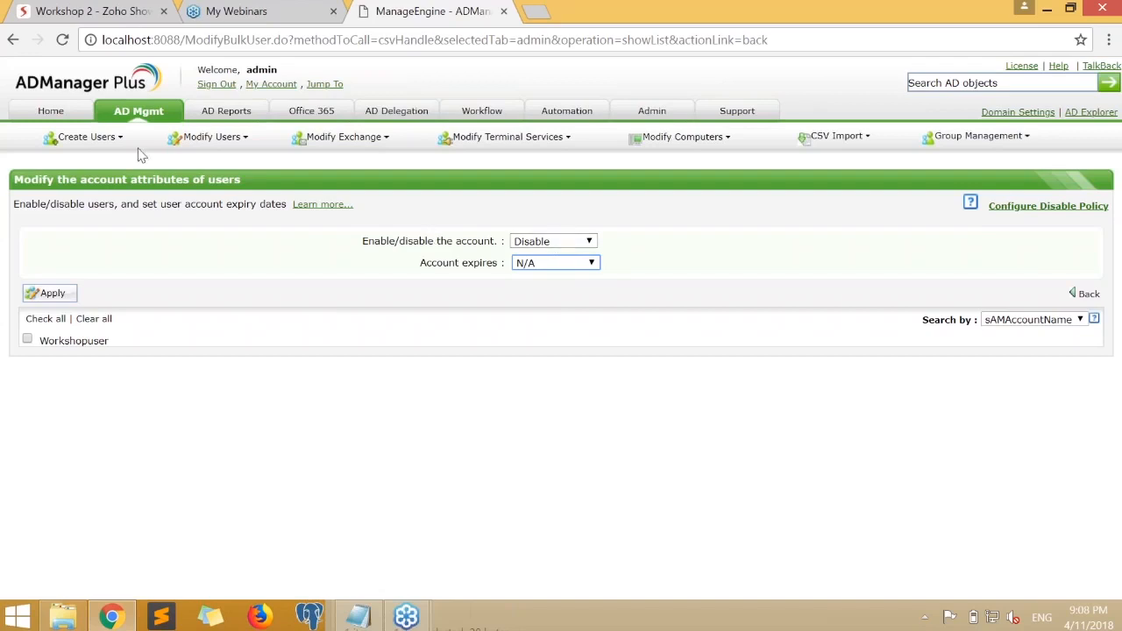
- Open the bulk group attributes modification and choose to clear all group memberships
left_click(136, 116)
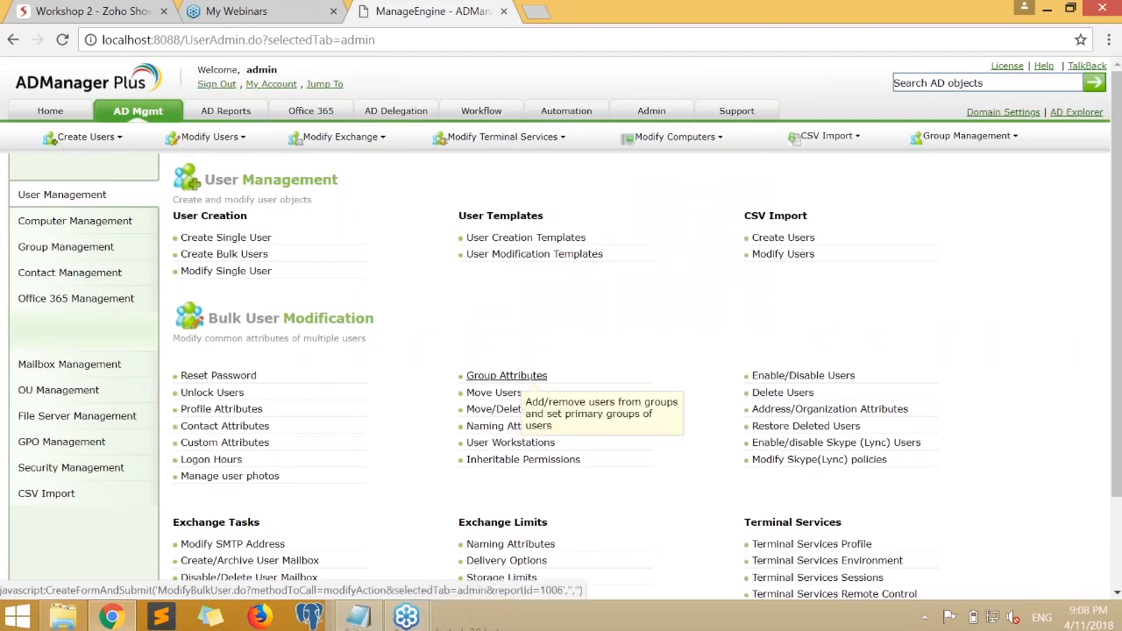
left_click(524, 377)
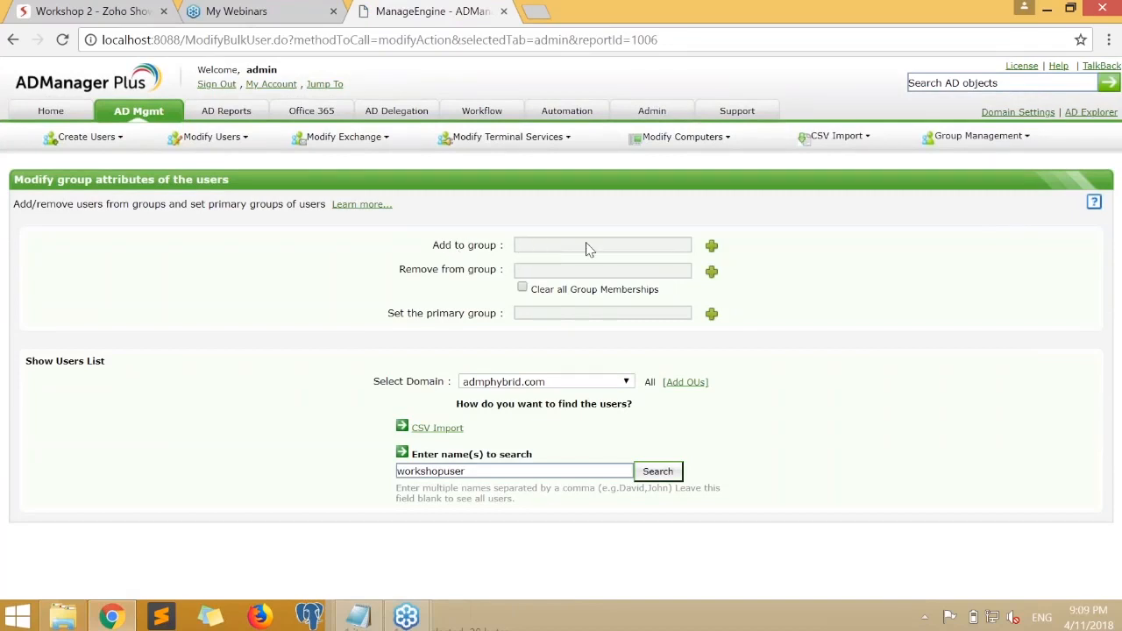
left_click_drag(519, 269, 622, 329)
left_click(518, 313)
left_click(522, 289)
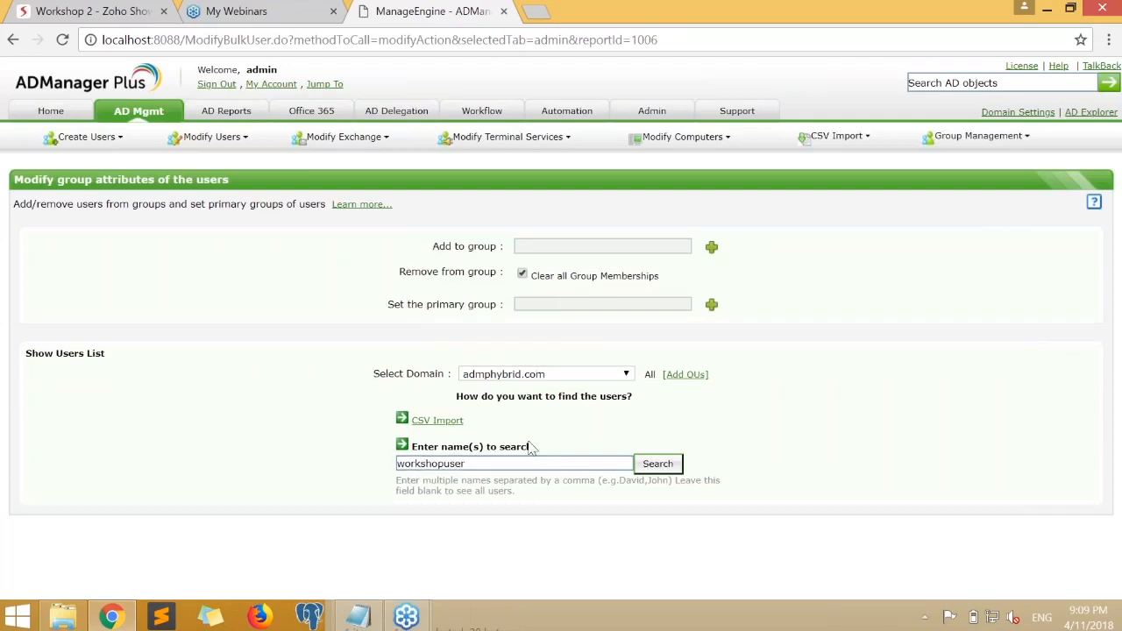
- Search admphybrid.com for workshopuser and apply the group membership removal to the matching account
left_click(513, 462)
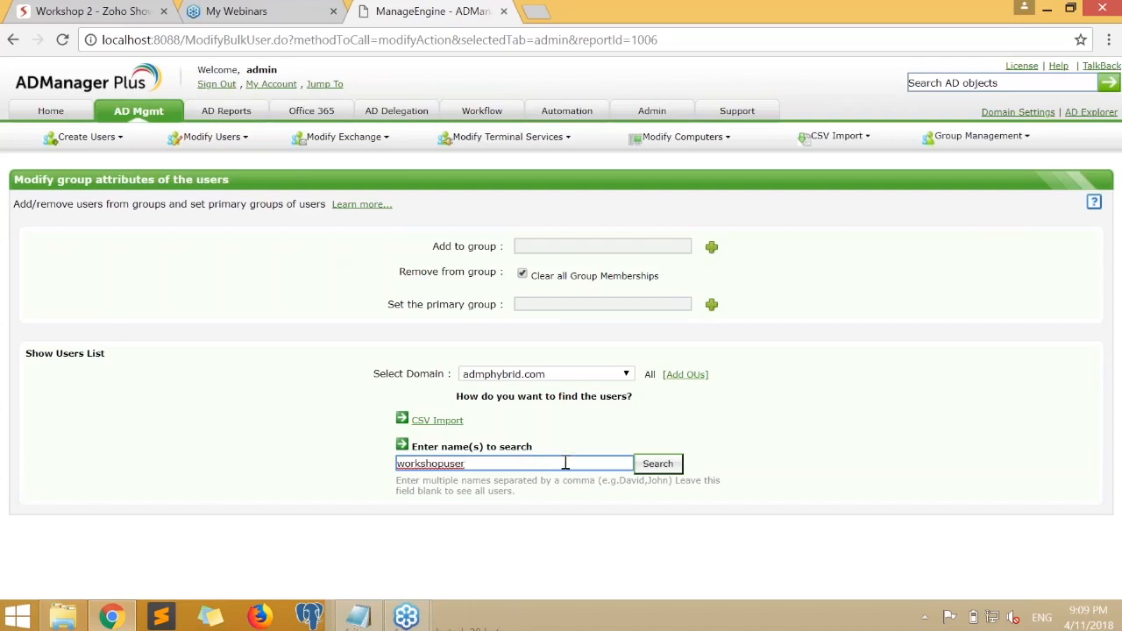
left_click(671, 468)
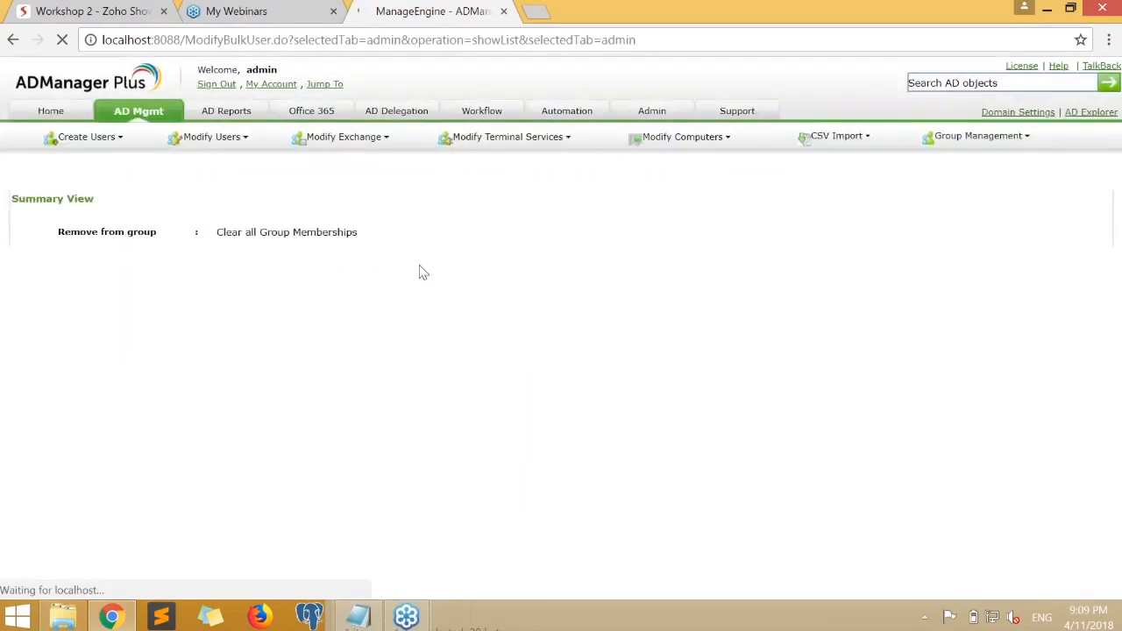
left_click(20, 307)
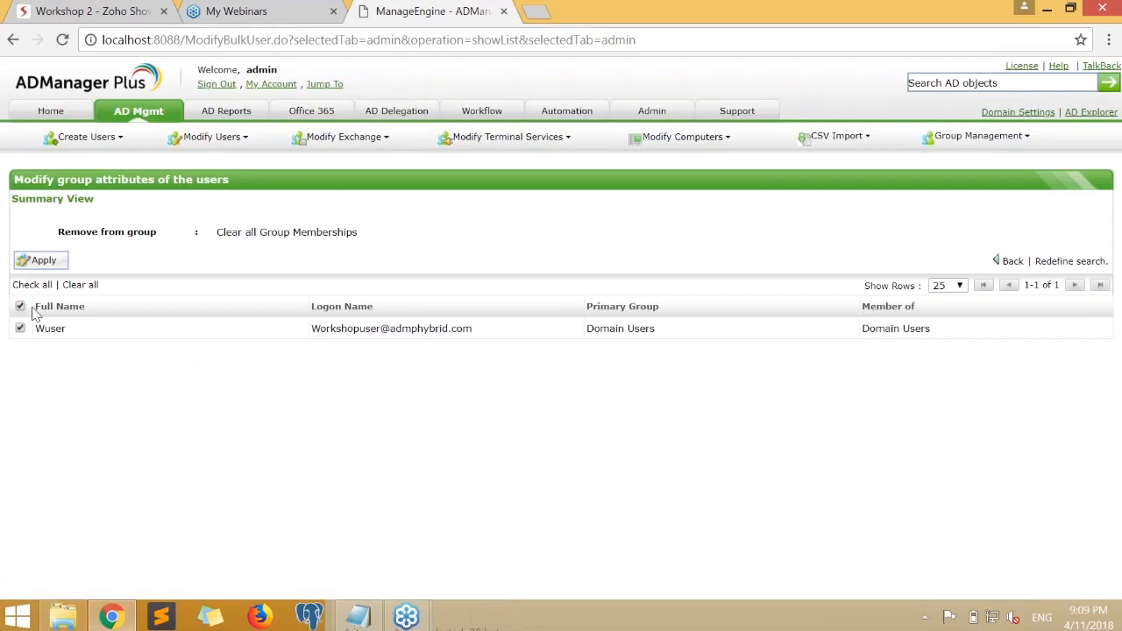
left_click(42, 262)
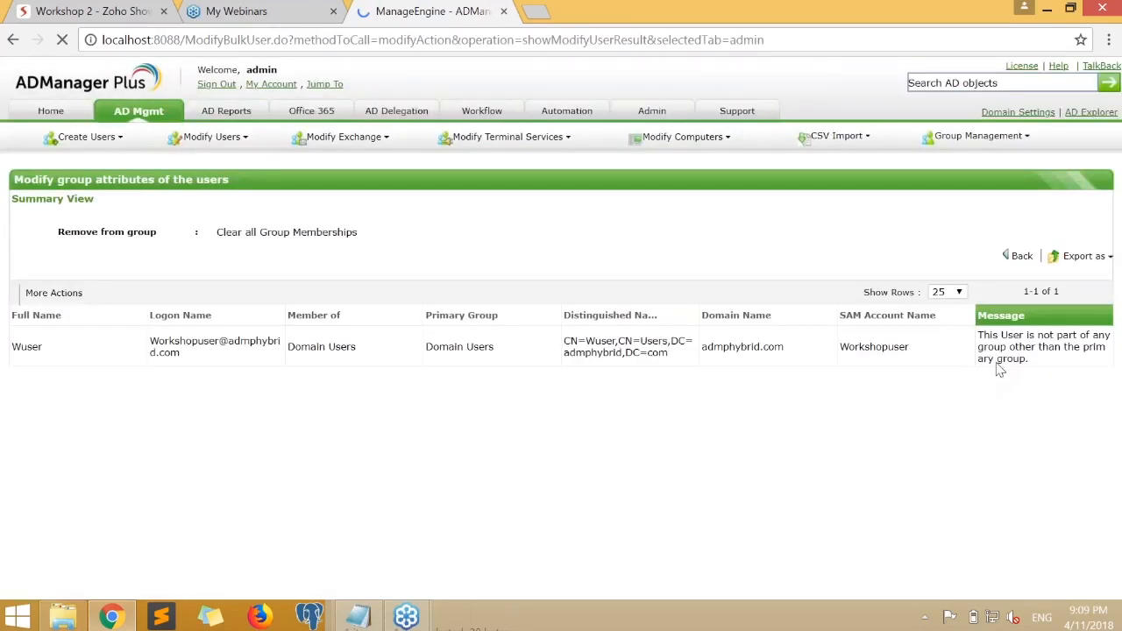
- Read the result message of the group membership removal and return to the user management overview
left_click_drag(1025, 360, 981, 335)
left_click(1040, 369)
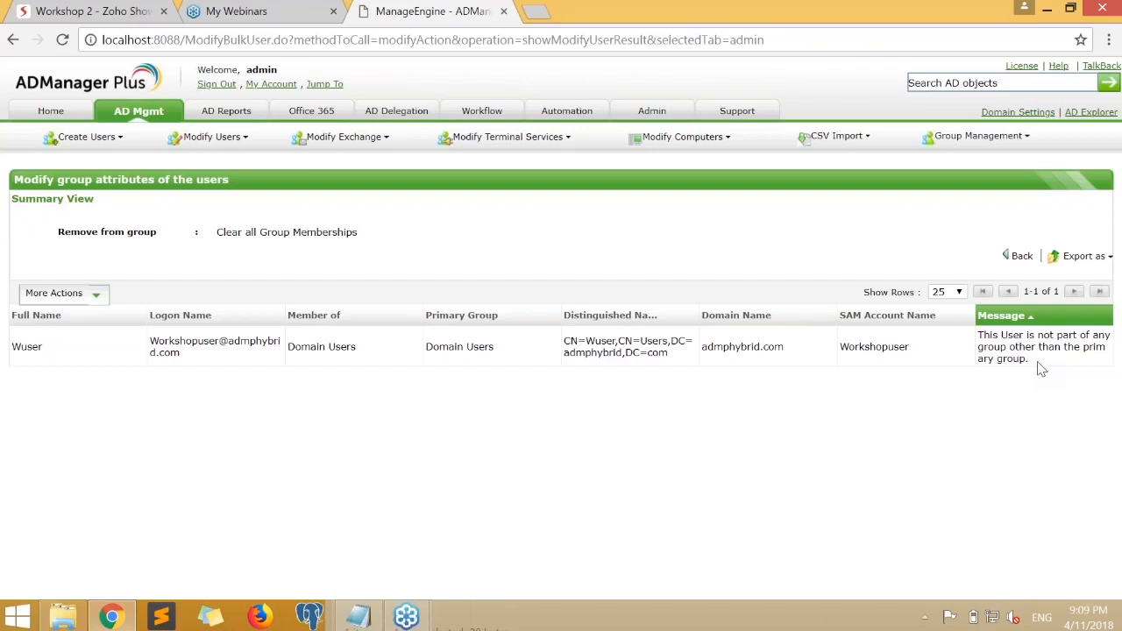
left_click_drag(1039, 363, 980, 349)
left_click(1042, 364)
left_click(138, 114)
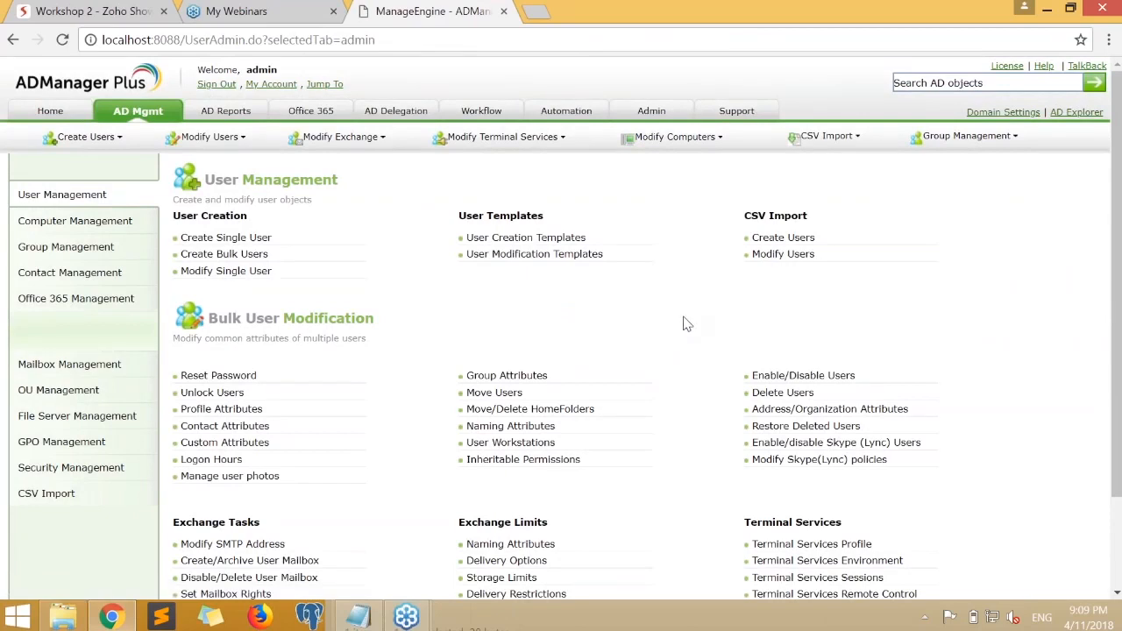
- Open the bulk deletion of user accounts and list the accounts from UserCreation.csv for admphybrid.com
scroll(687, 325, "down", 1)
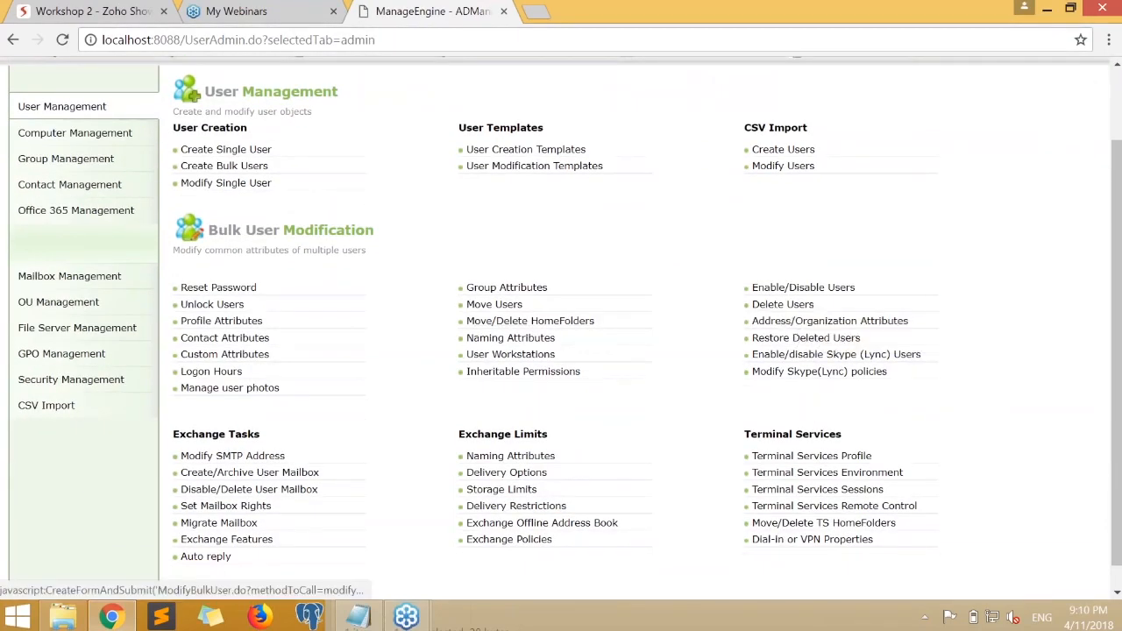
left_click(782, 307)
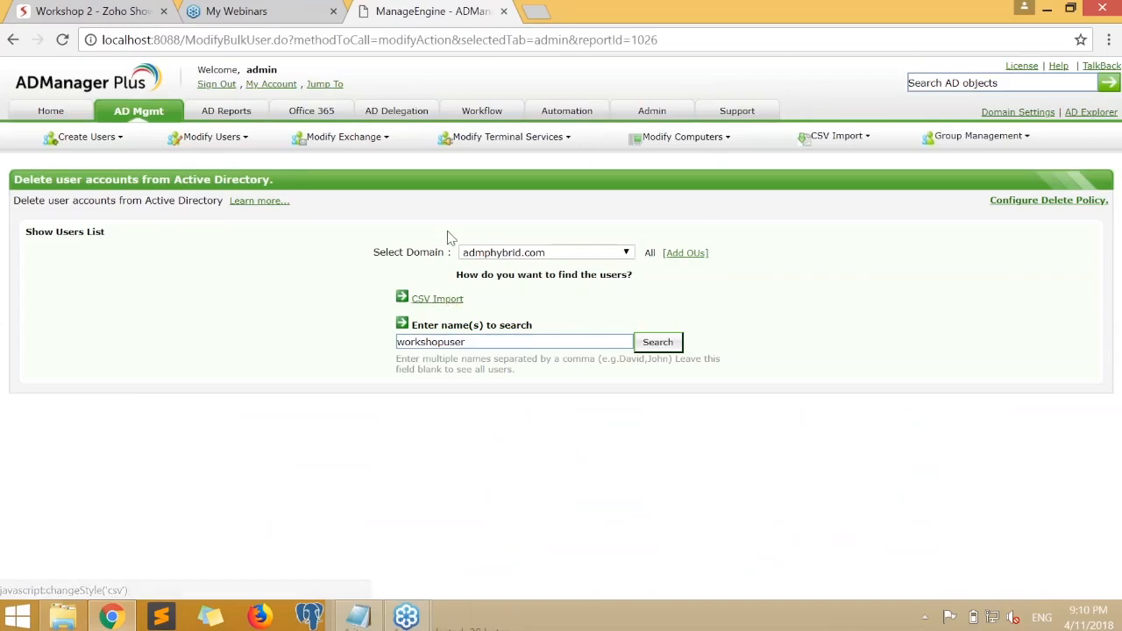
left_click(443, 299)
left_click(430, 326)
double_click(218, 125)
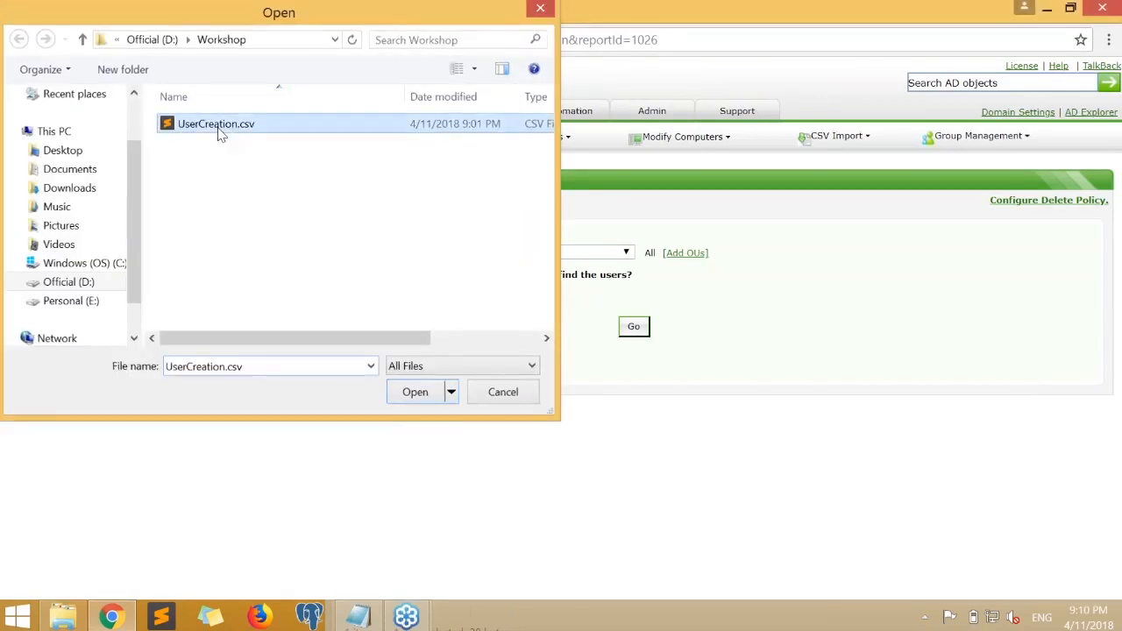
left_click(645, 332)
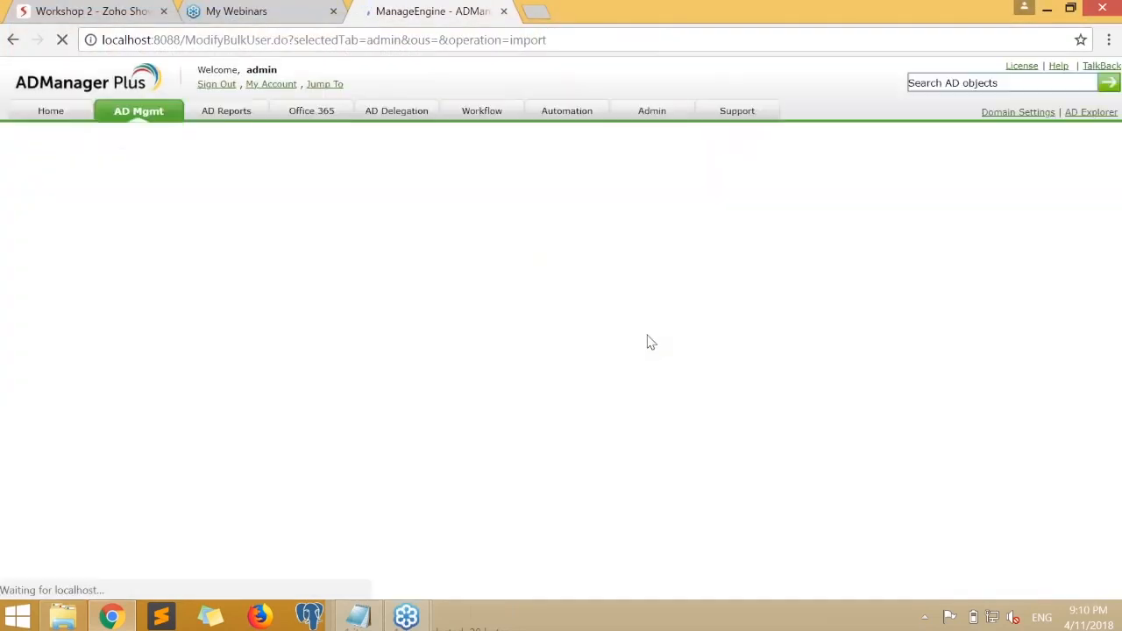
- Select the imported Workshopuser account for deletion and return to the user management overview without applying it
left_click(28, 278)
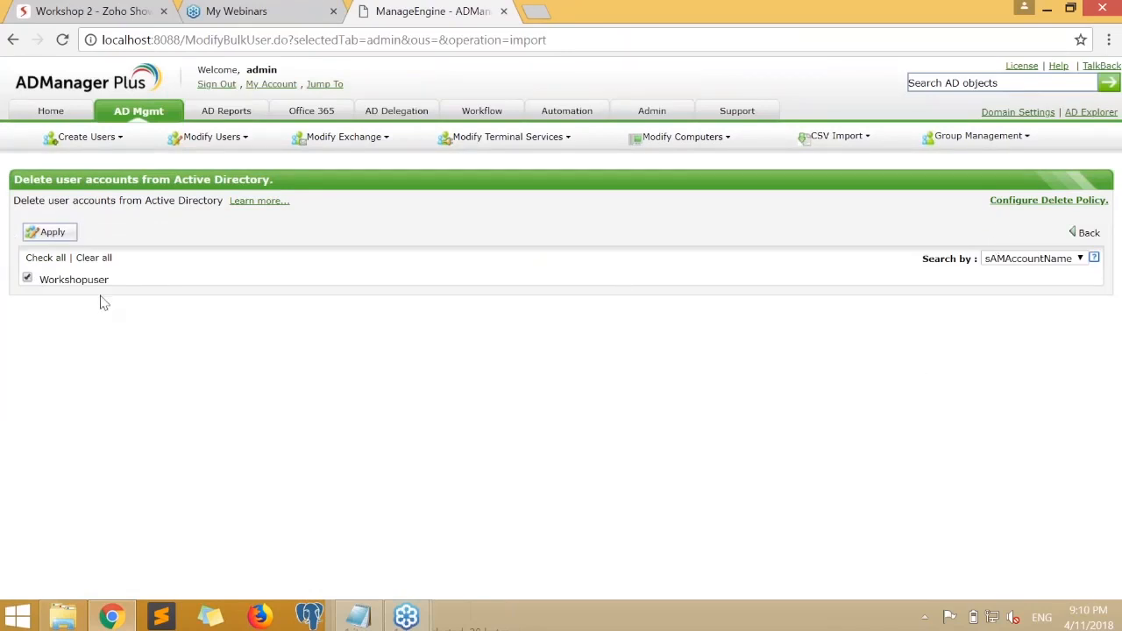
left_click_drag(109, 279, 40, 279)
left_click(320, 344)
left_click(132, 114)
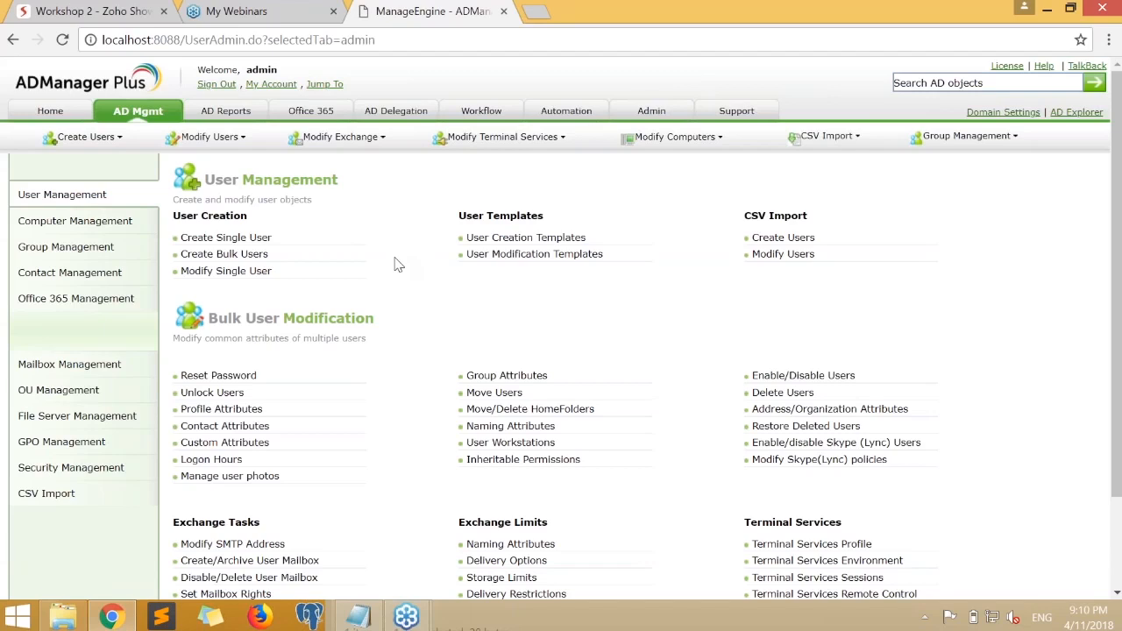
- Open the restoring of deleted users, read the note on restorable attributes, and return to the user management overview
scroll(395, 265, "down", 1)
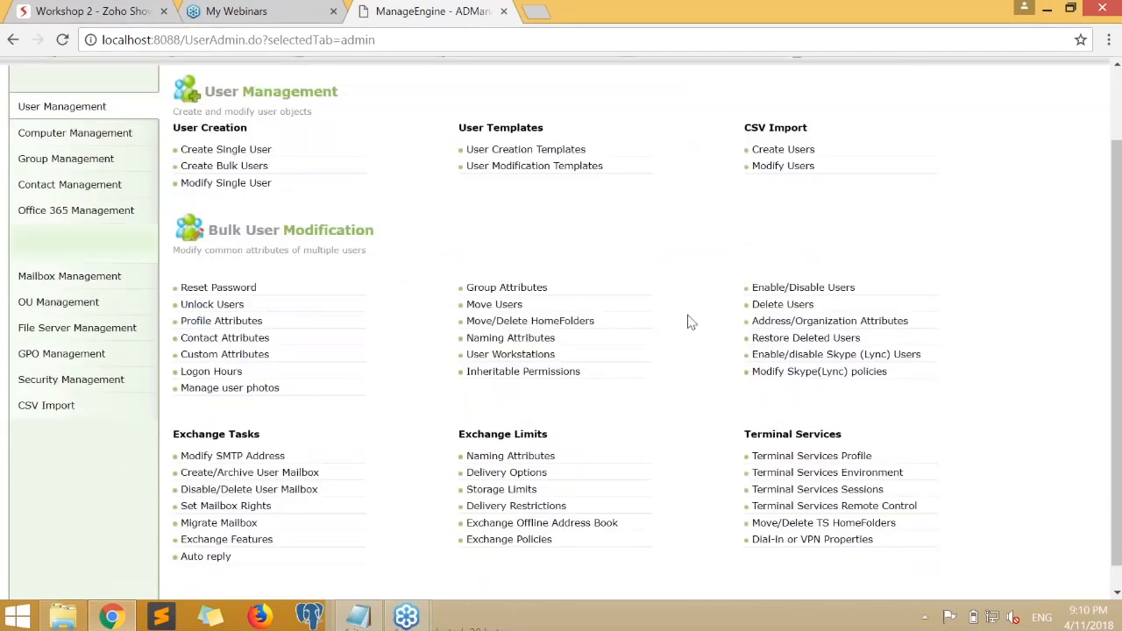
left_click(769, 344)
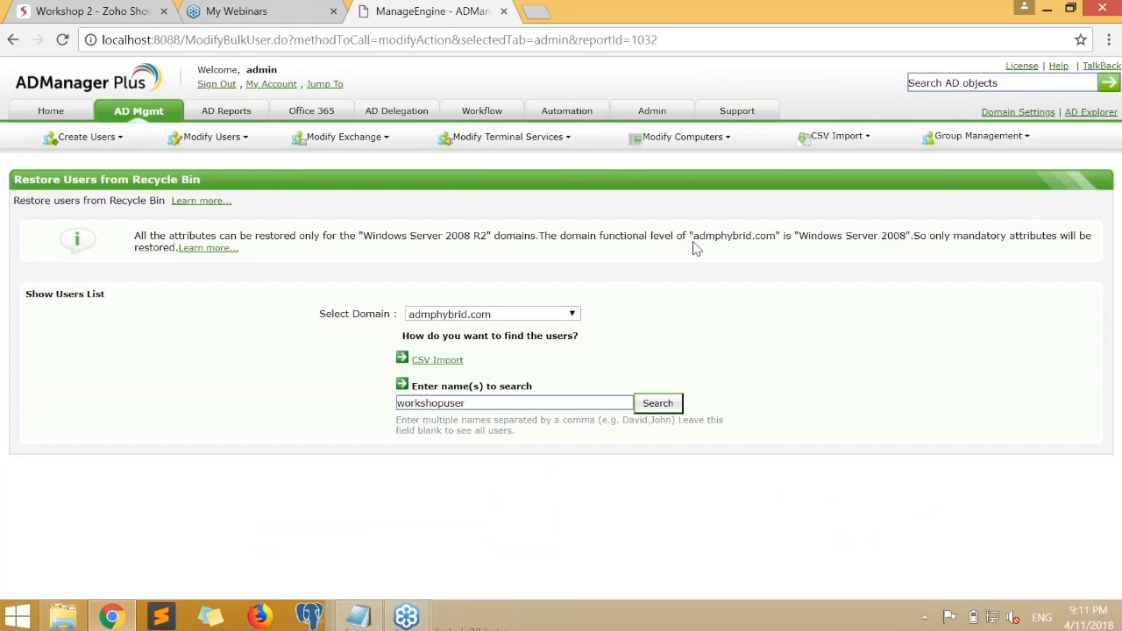
left_click_drag(914, 237, 1037, 233)
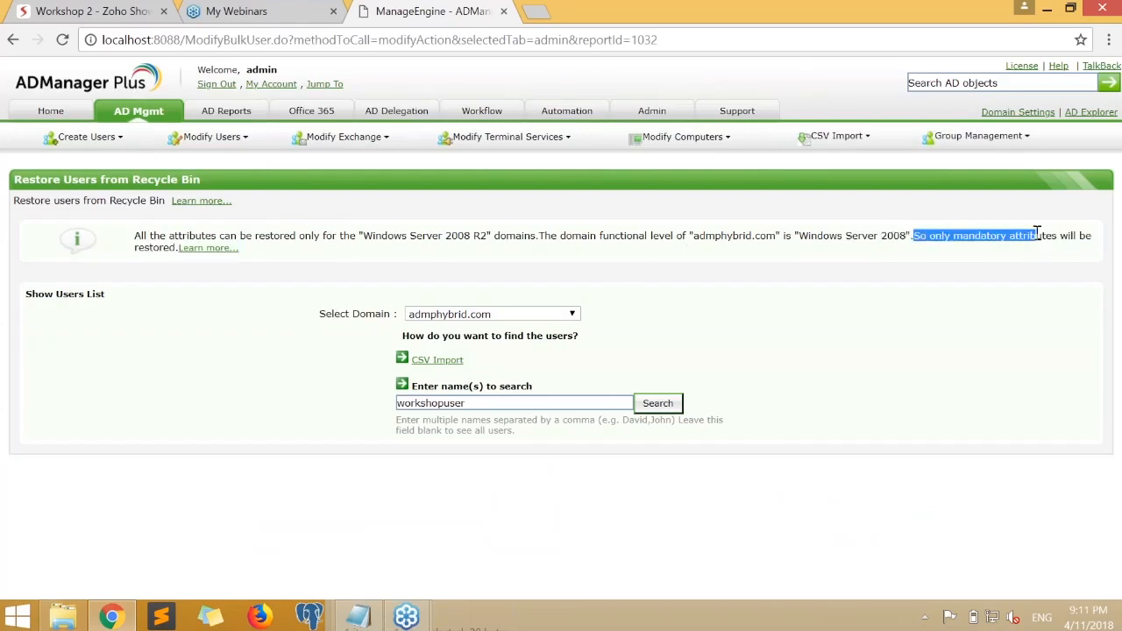
left_click(894, 269)
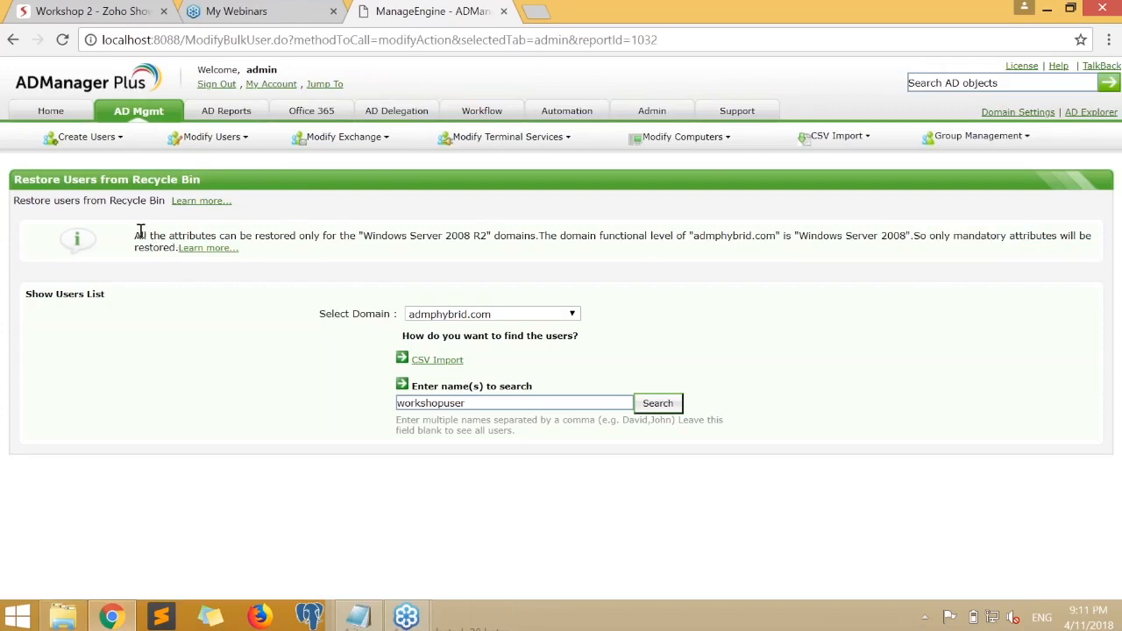
left_click_drag(136, 235, 362, 237)
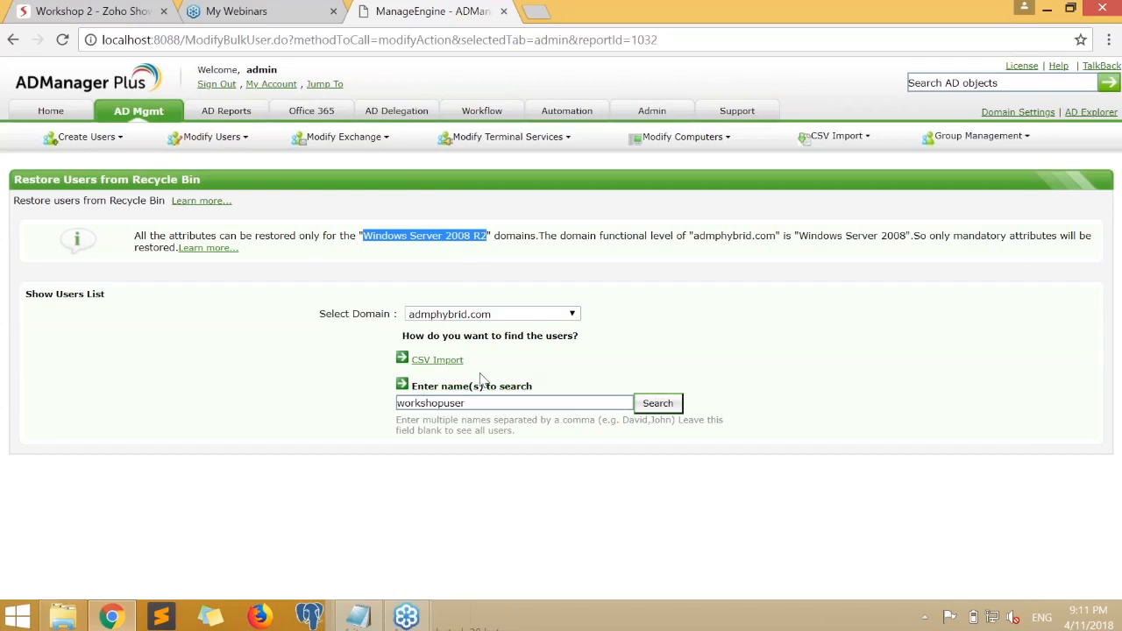
left_click(138, 112)
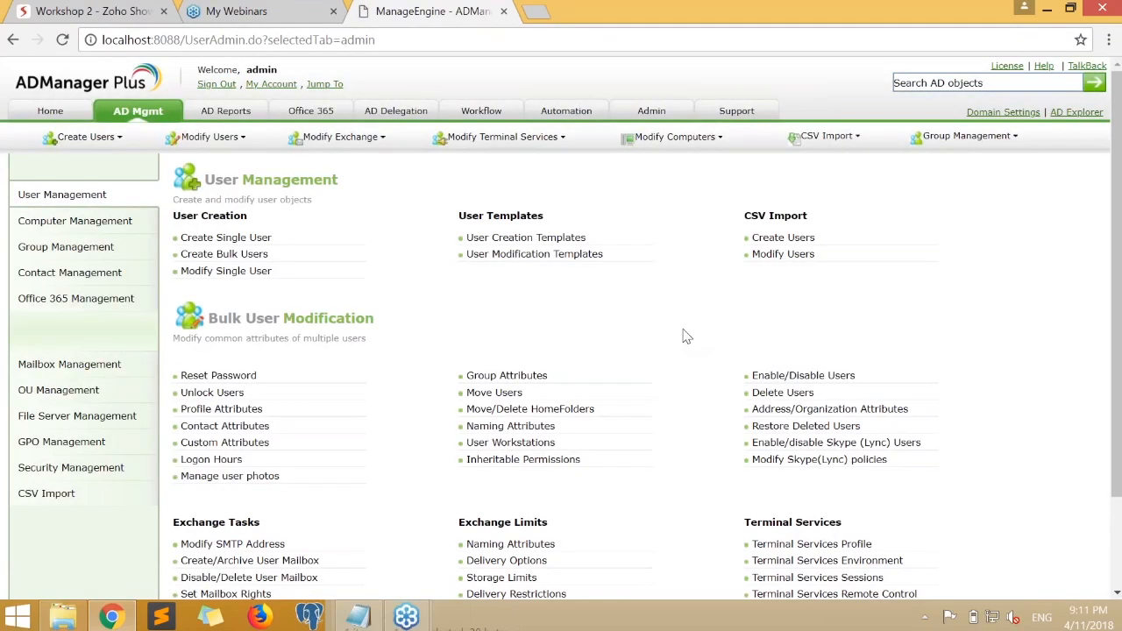
- Open the bulk home folder deletion, try the options Delete Remote Home Folders and Delete Roaming Profiles, and clear both
scroll(686, 337, "down", 1)
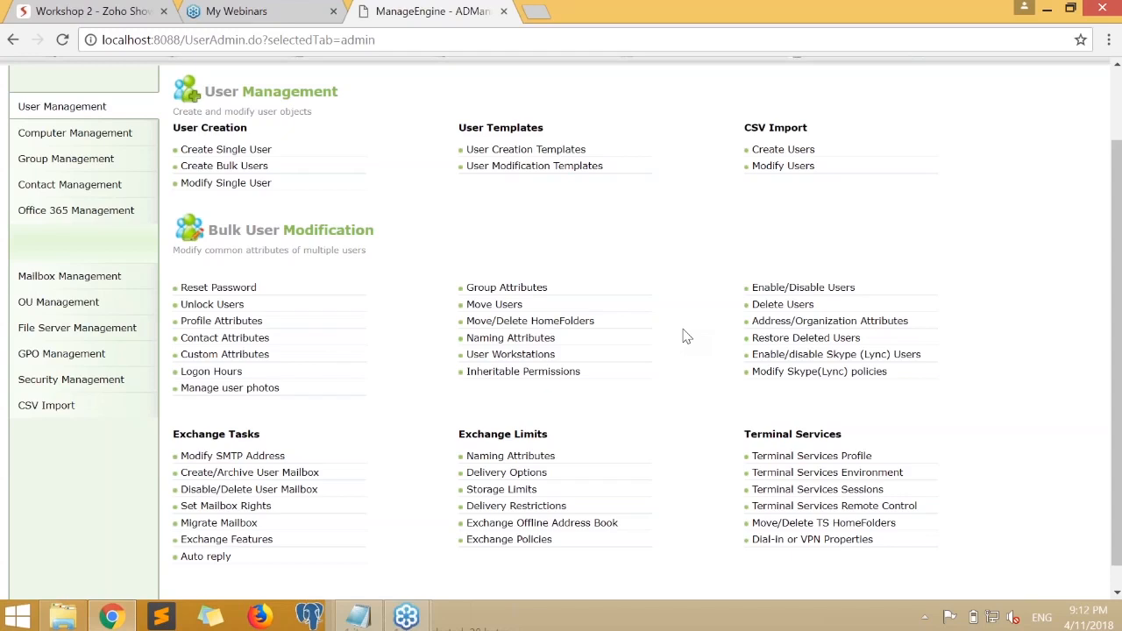
scroll(686, 336, "up", 1)
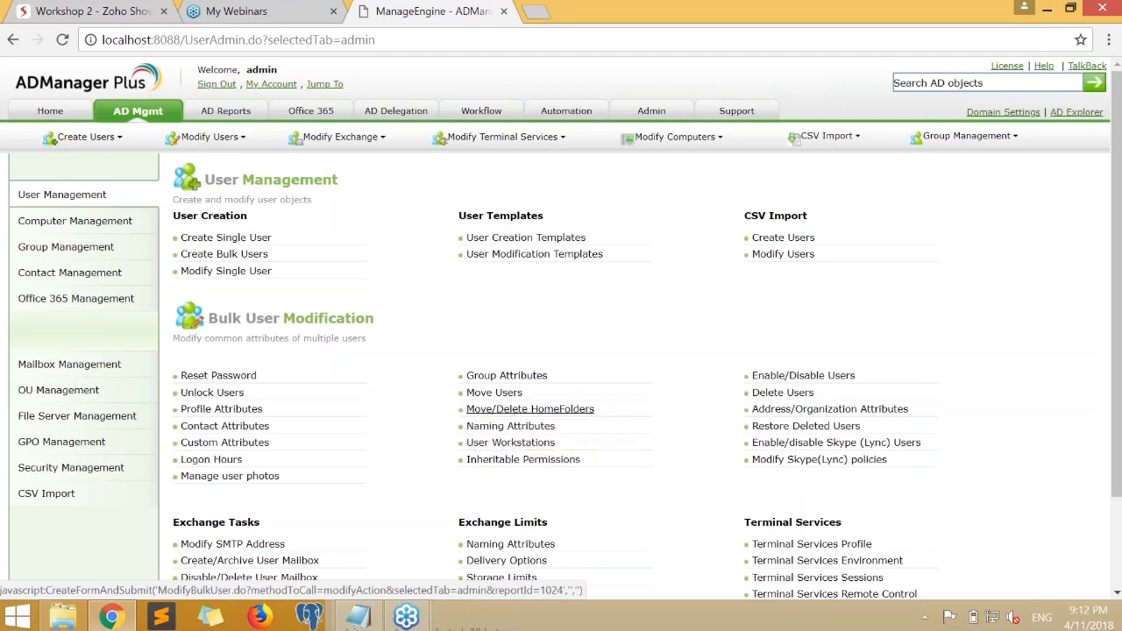
left_click(523, 410)
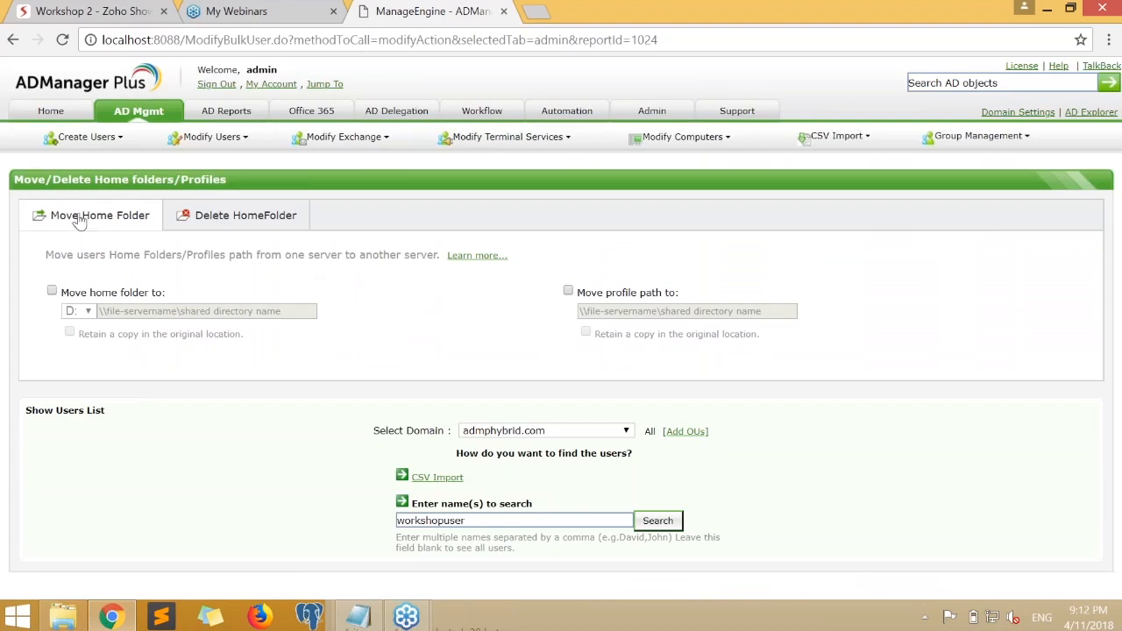
left_click(235, 221)
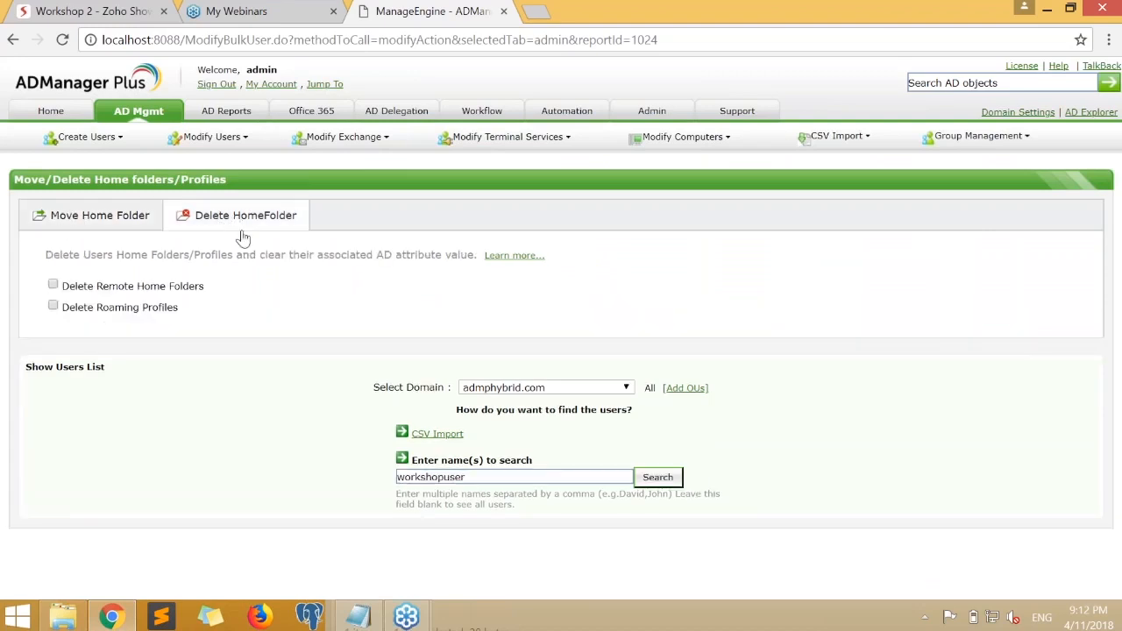
left_click(54, 285)
left_click(54, 305)
left_click(55, 285)
left_click(55, 305)
- Enable moving the home folder to D: with the path \\Fileserver\ and try the option to retain a copy in the original location
left_click(105, 219)
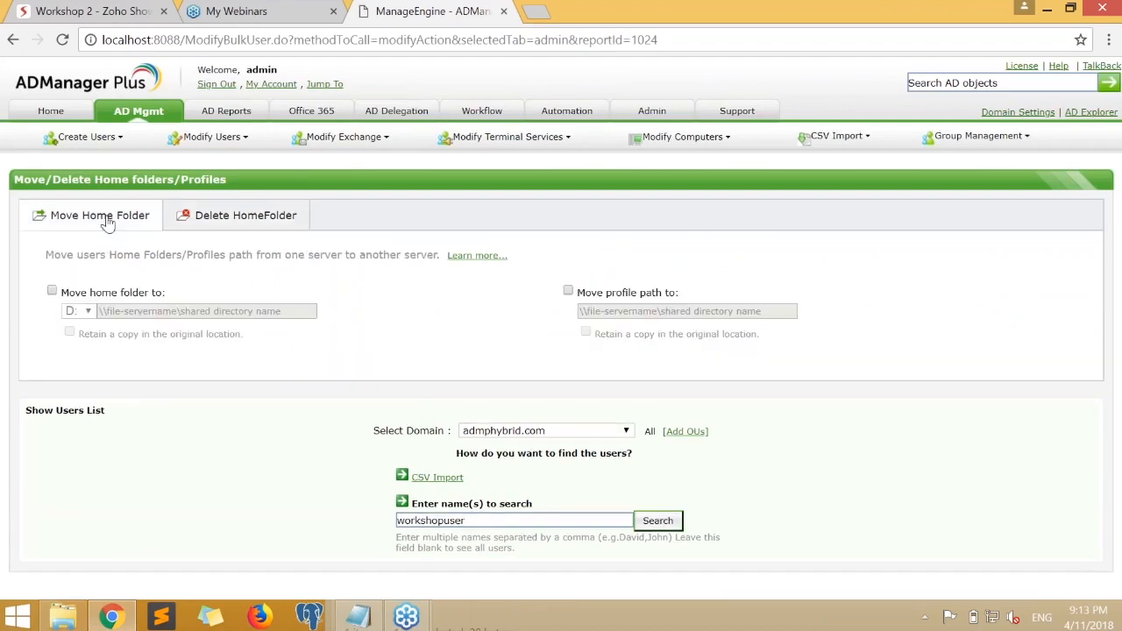
left_click(51, 293)
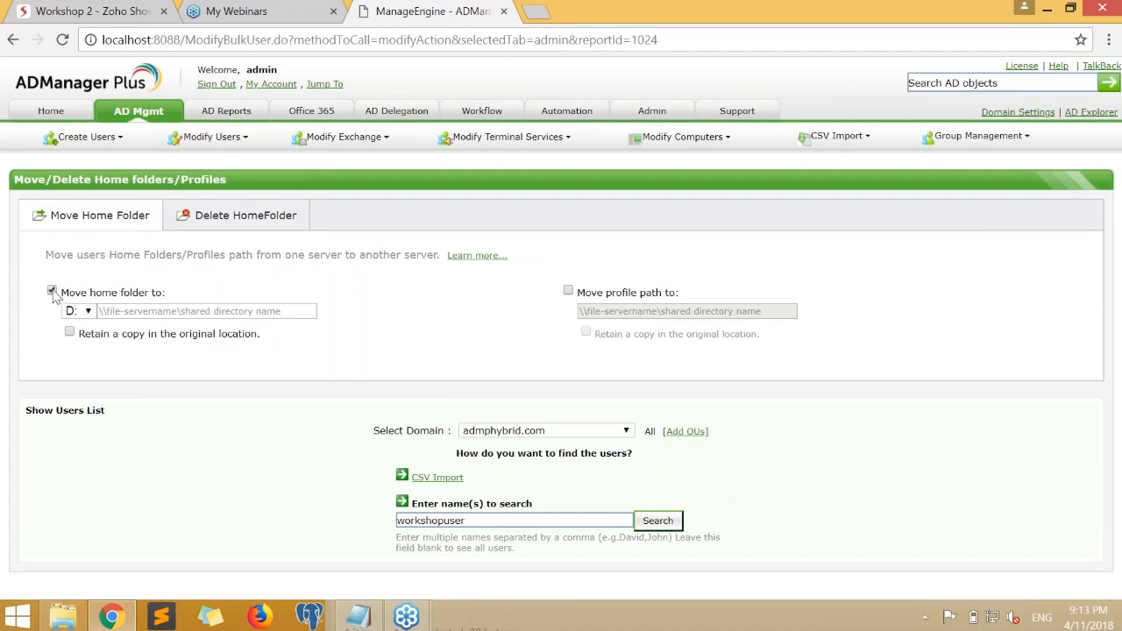
left_click_drag(58, 292, 211, 298)
left_click(219, 298)
left_click(136, 312)
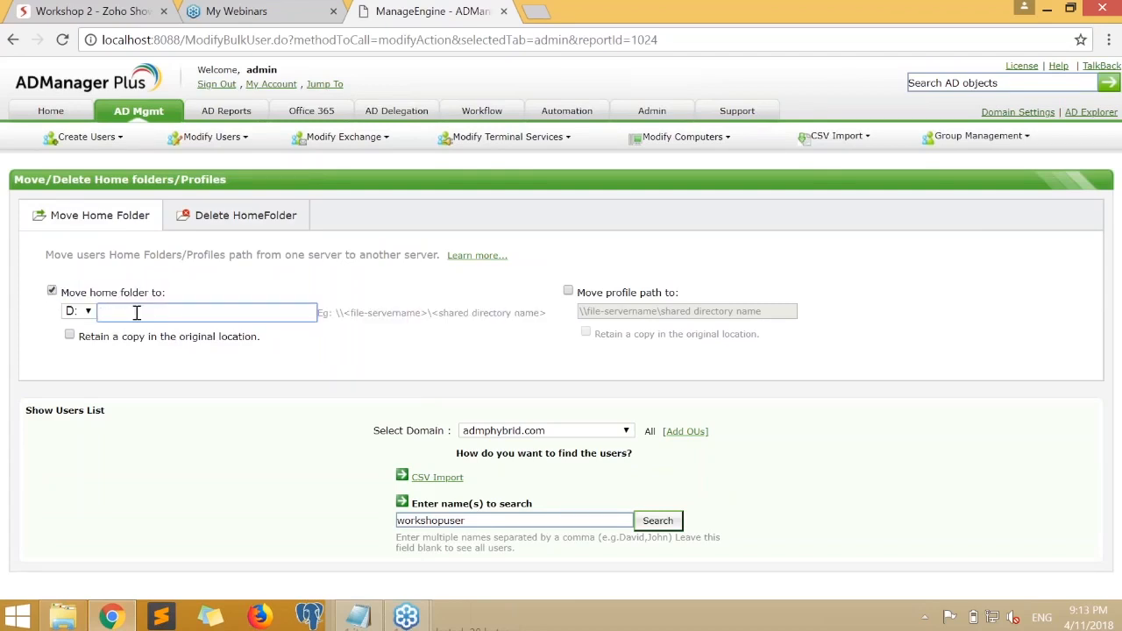
type("\\Fielser")
type("ver")
key("Left")
key("Left")
key("Left")
key("Left")
key("Left")
key("Left")
key("BackSpace")
key("BackSpace")
type("le")
type("\\")
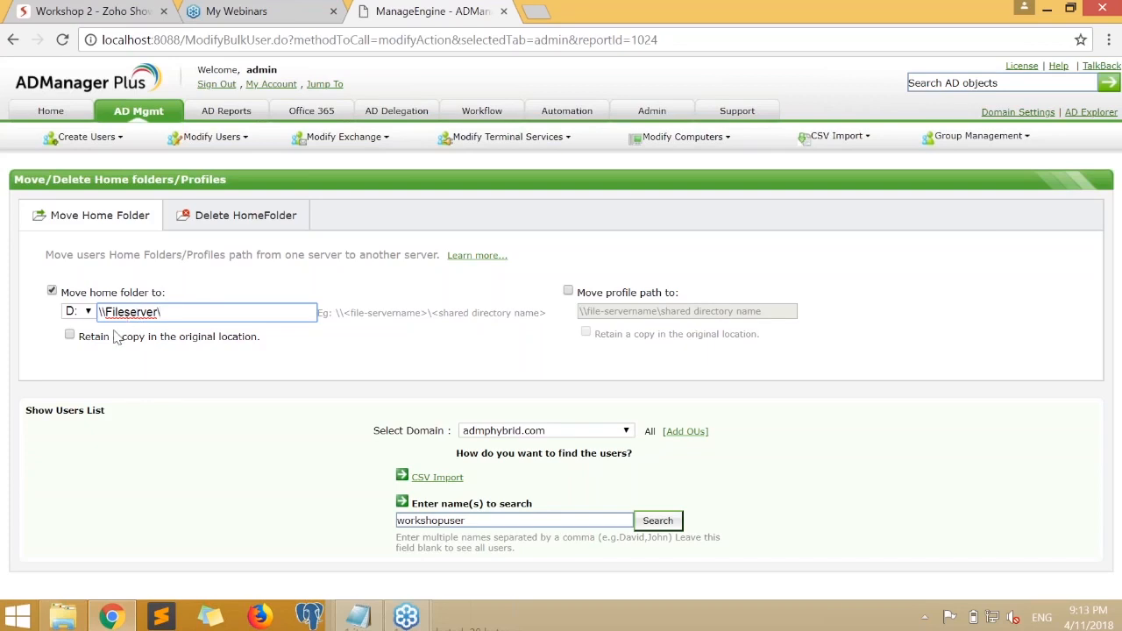
left_click(69, 337)
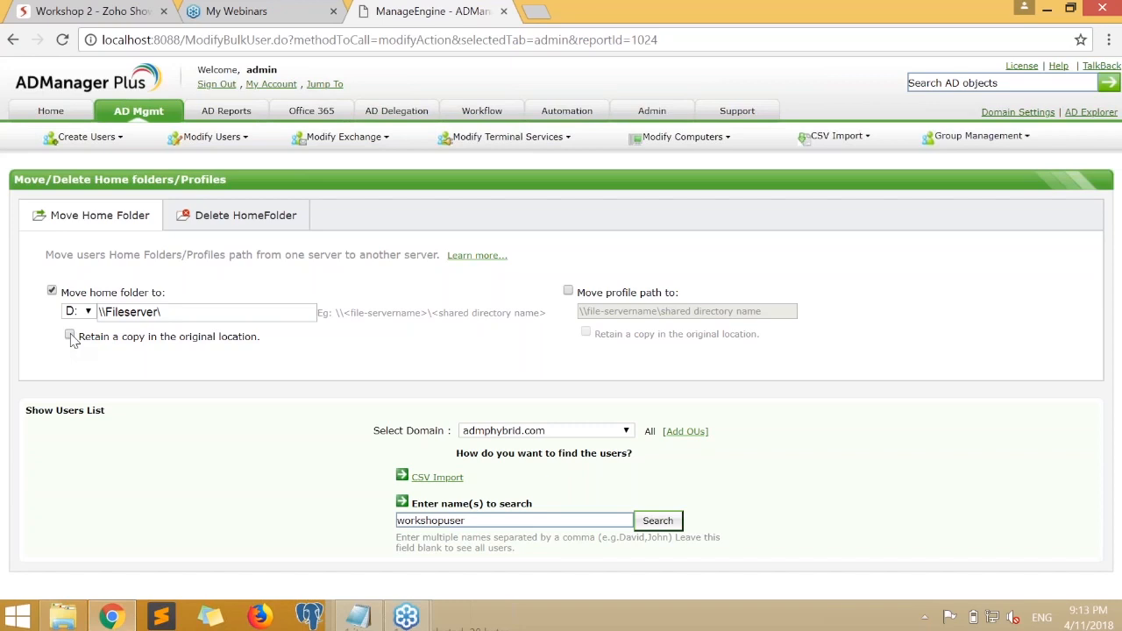
left_click(184, 314)
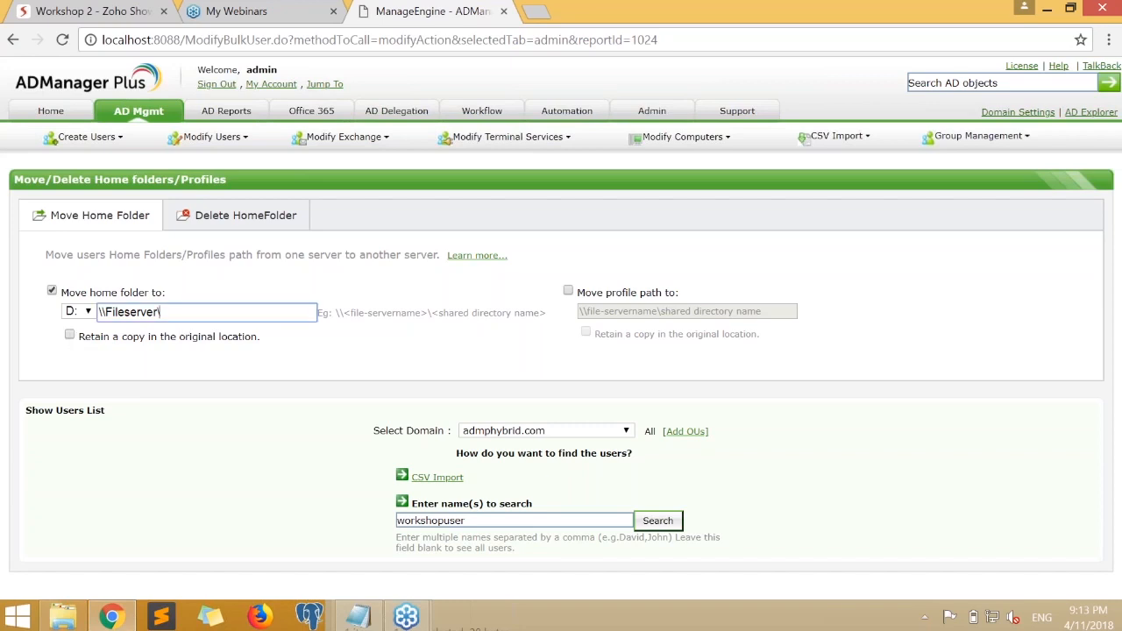
key("ctrl+a")
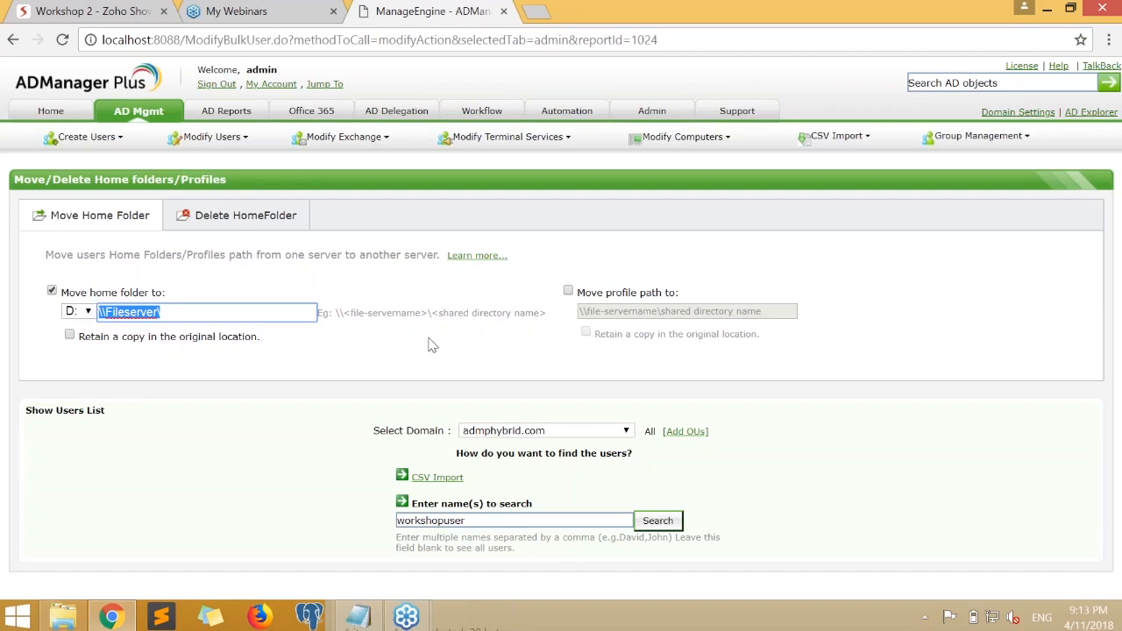
- Enable moving the profile path, leave its destination blank, and return to the user management overview without applying the changes
left_click(568, 292)
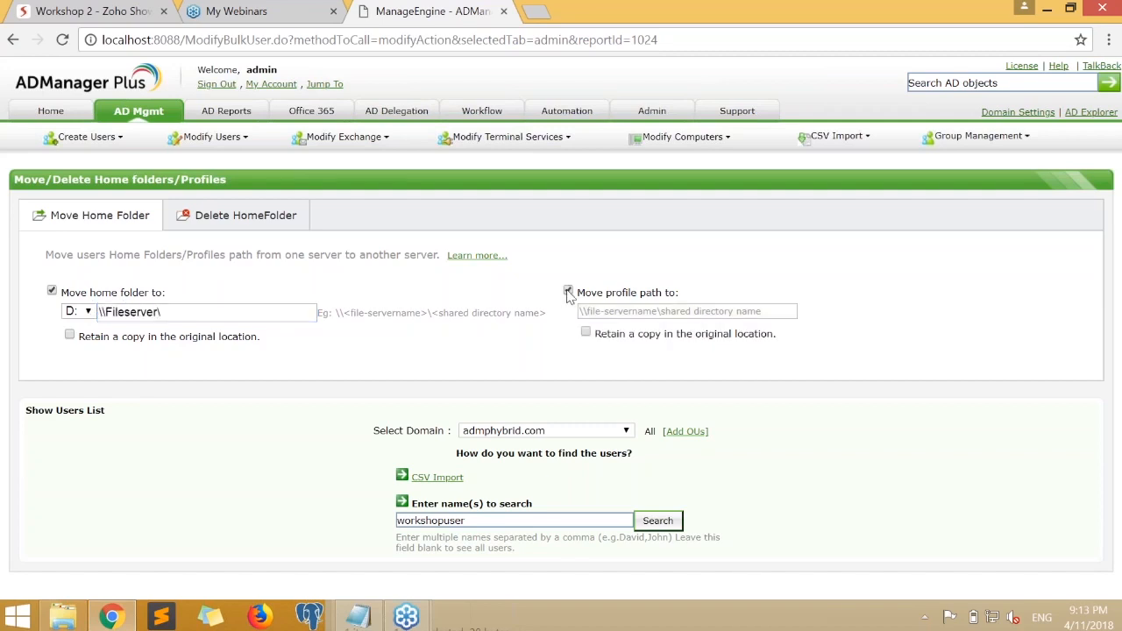
left_click(628, 315)
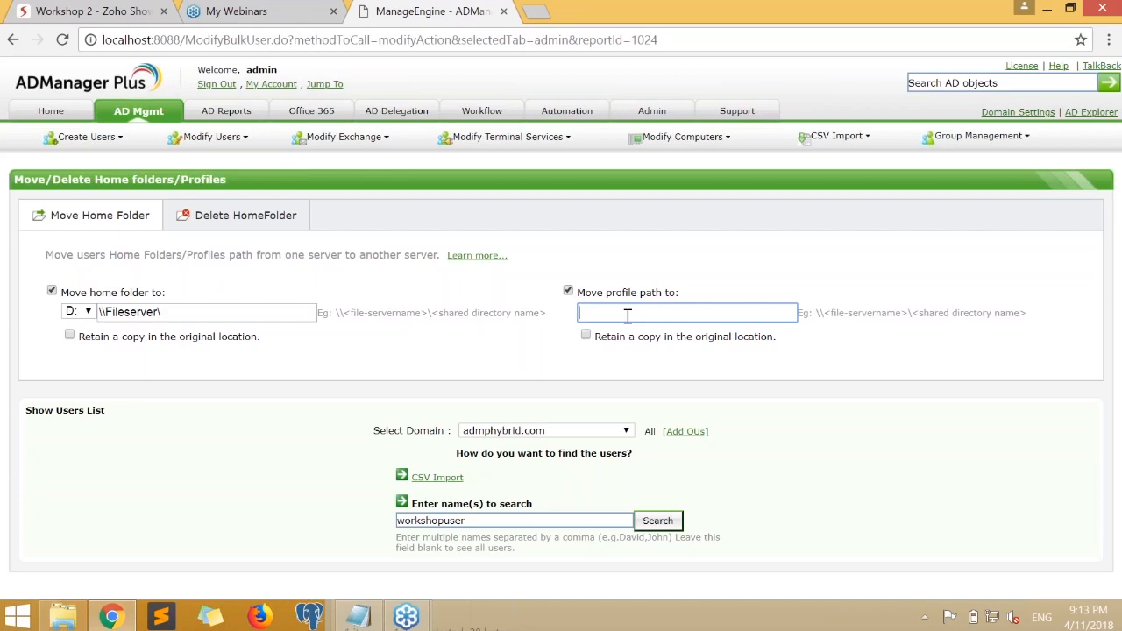
left_click_drag(204, 313, 4, 315)
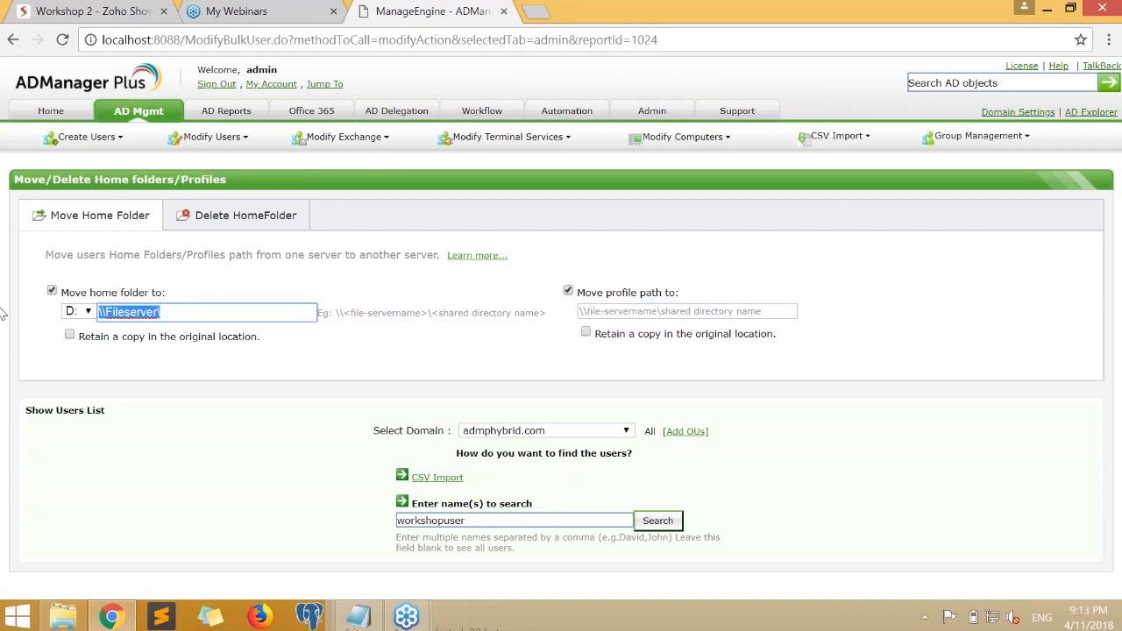
left_click(725, 313)
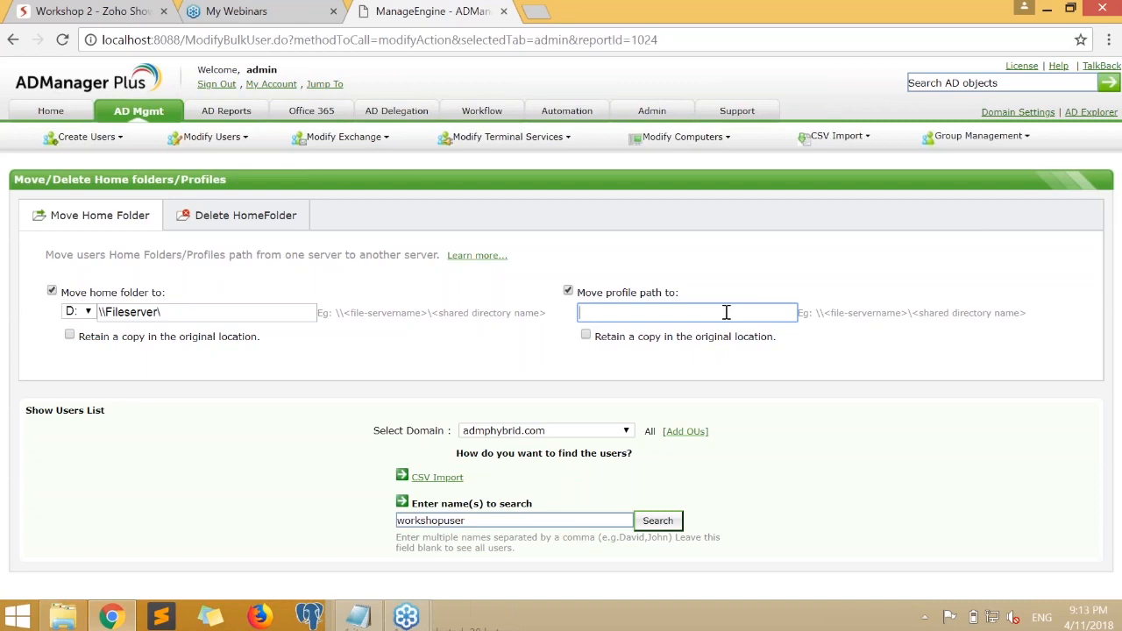
left_click(734, 456)
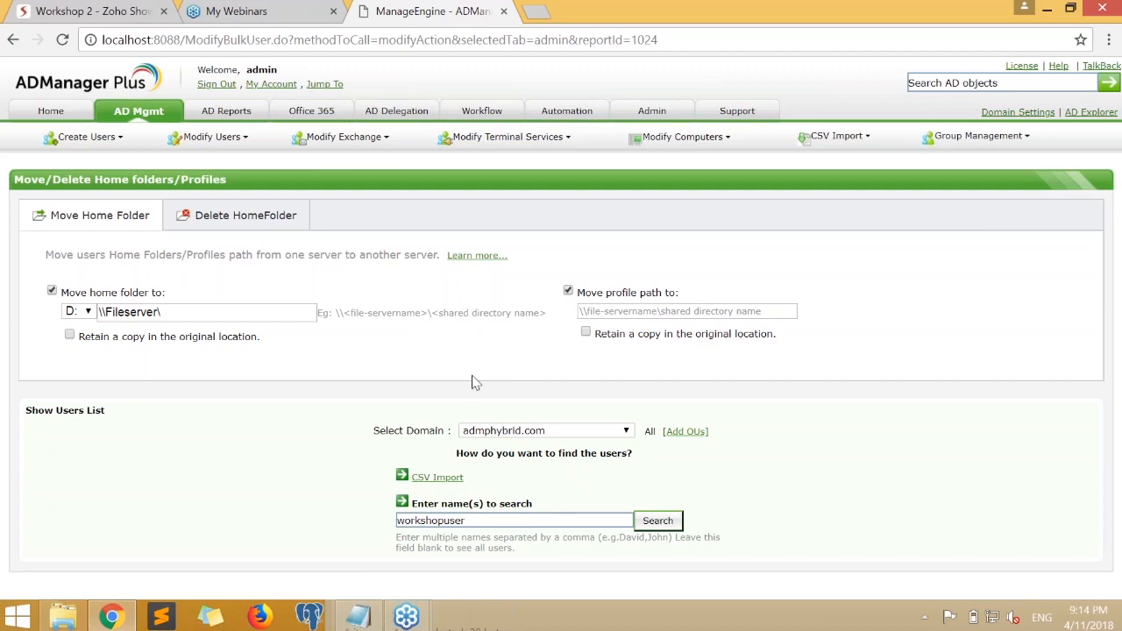
left_click(127, 116)
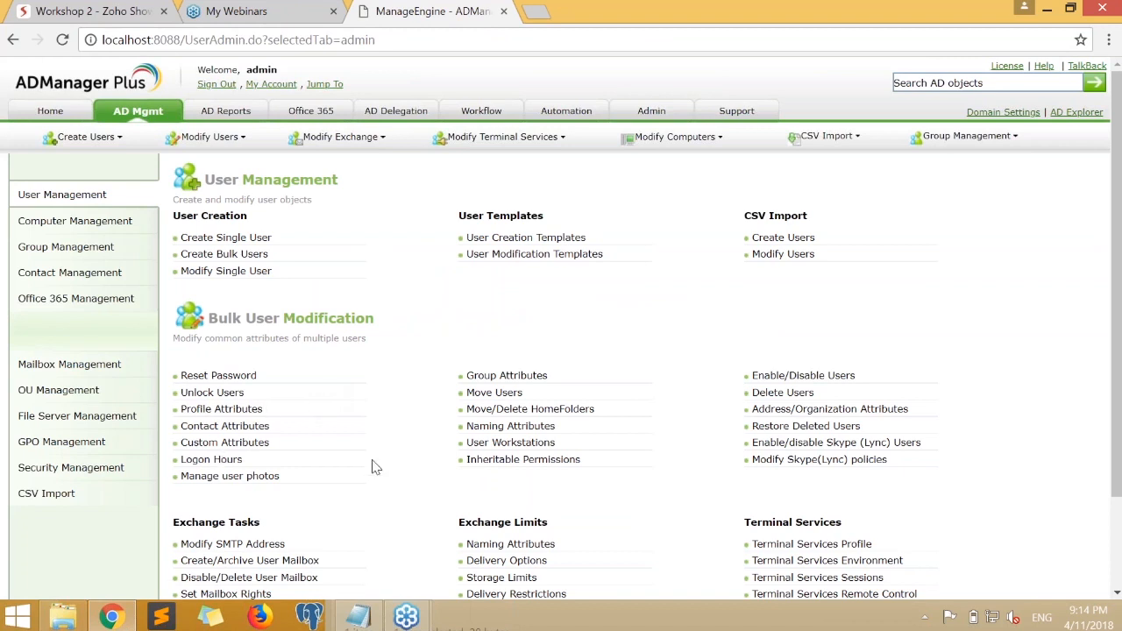
- Search the single user modification list of admphybrid.com for workshopuser and open the matching account's properties
scroll(375, 467, "down", 1)
scroll(376, 467, "up", 1)
scroll(419, 435, "down", 2)
scroll(419, 435, "up", 2)
left_click(226, 272)
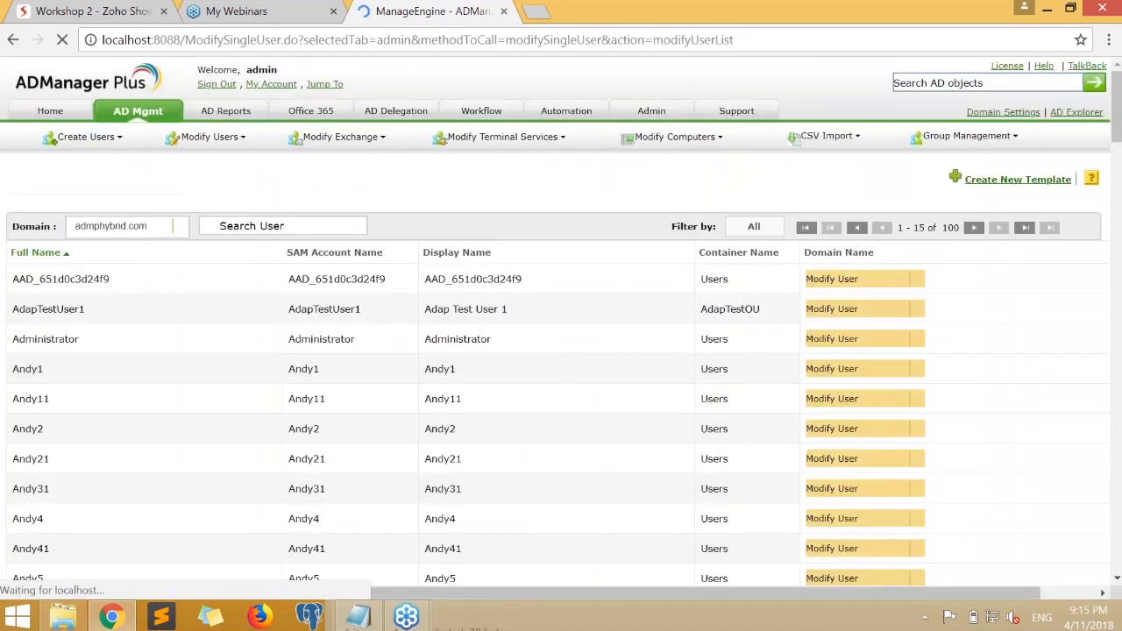
type("work")
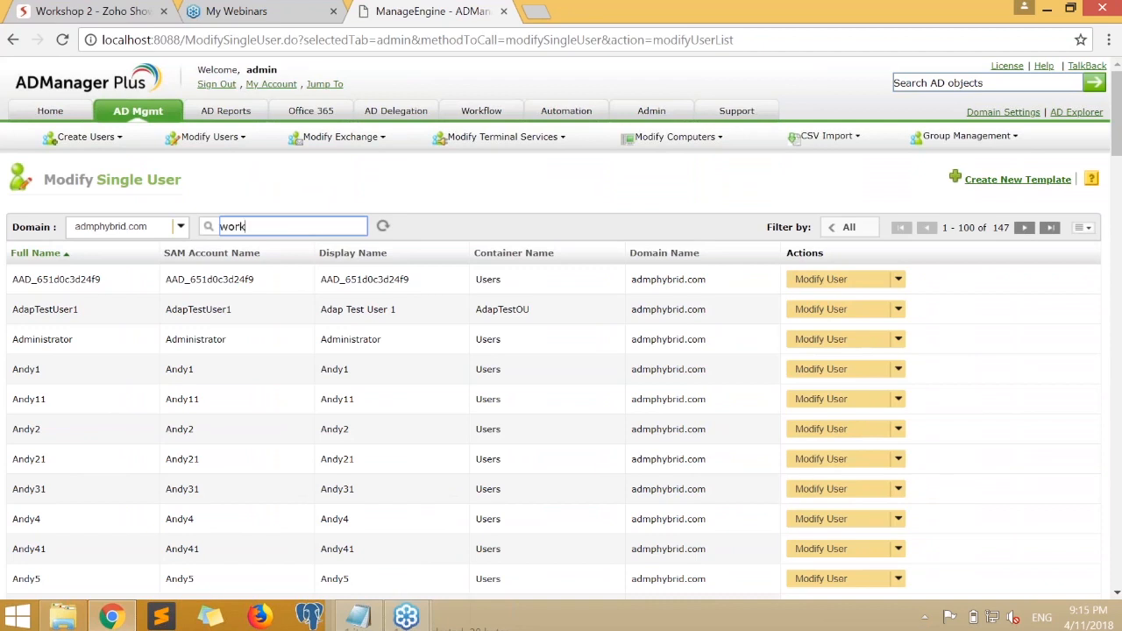
type("shopuser")
key("Return")
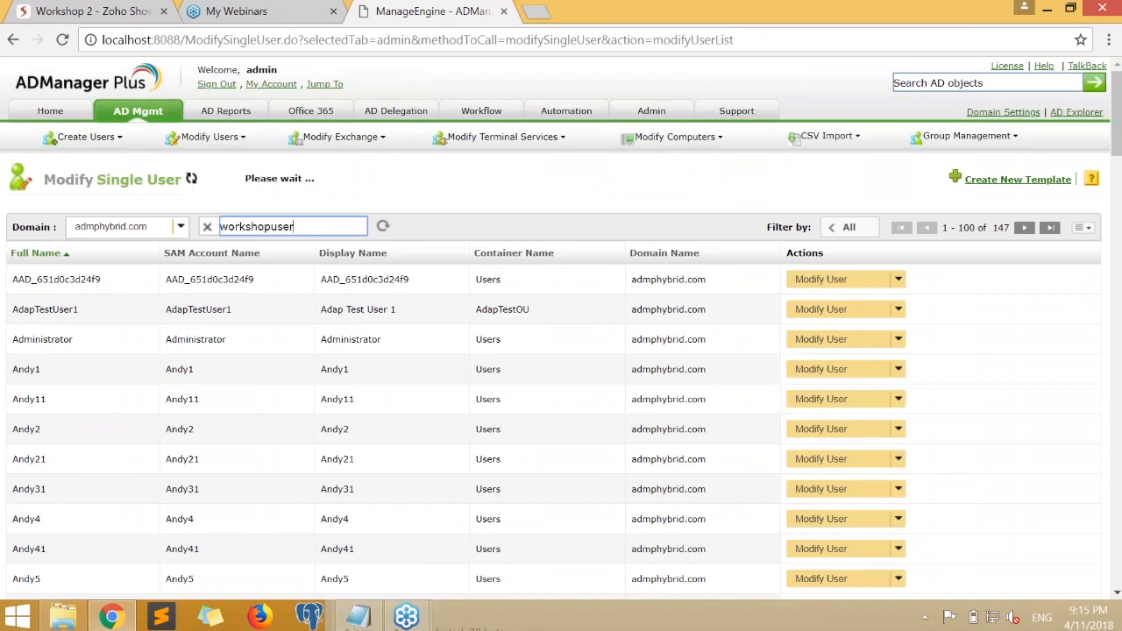
left_click(265, 280)
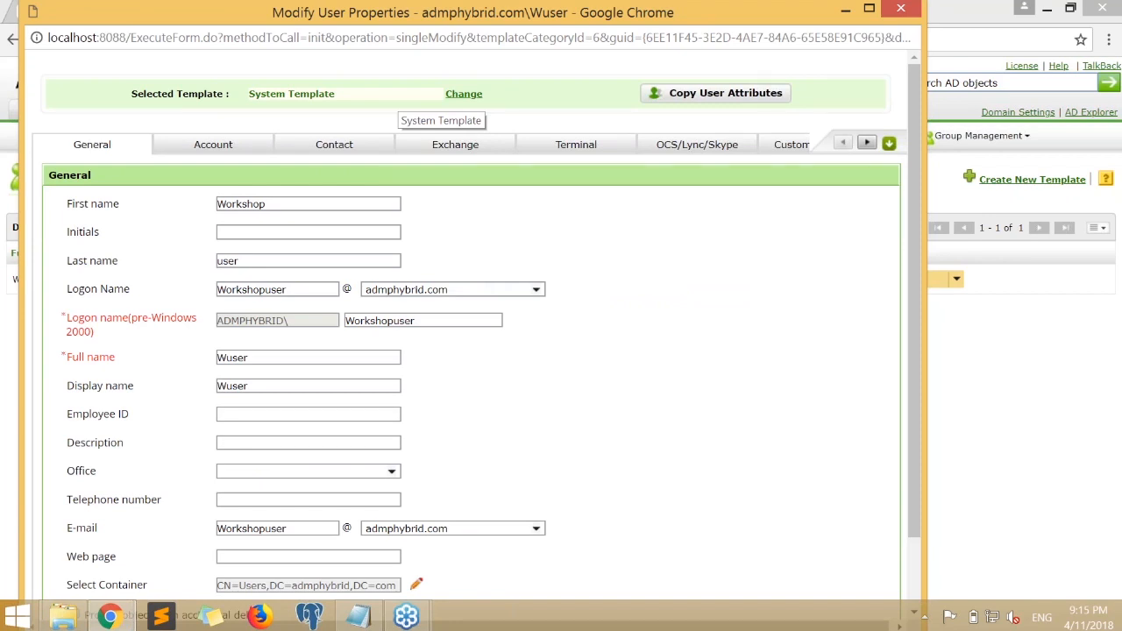
- Try setting the user's department to Human Resources, view the Exchange attributes, and dismiss the alert about SMTP addresses
scroll(696, 270, "down", 2)
scroll(241, 178, "up", 2)
left_click(324, 152)
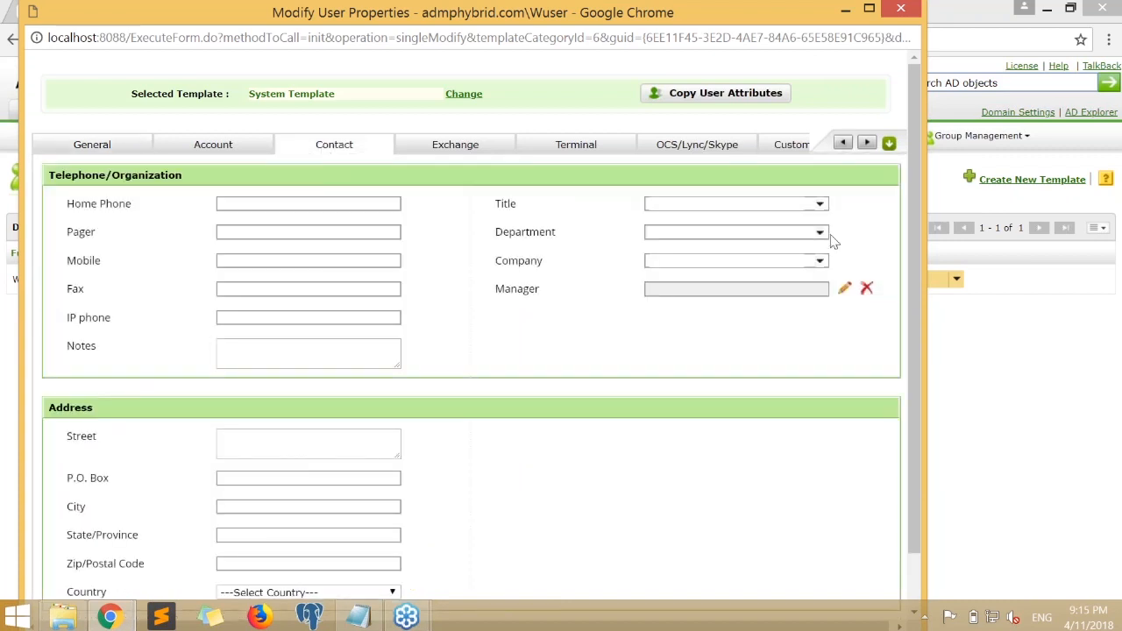
left_click(820, 233)
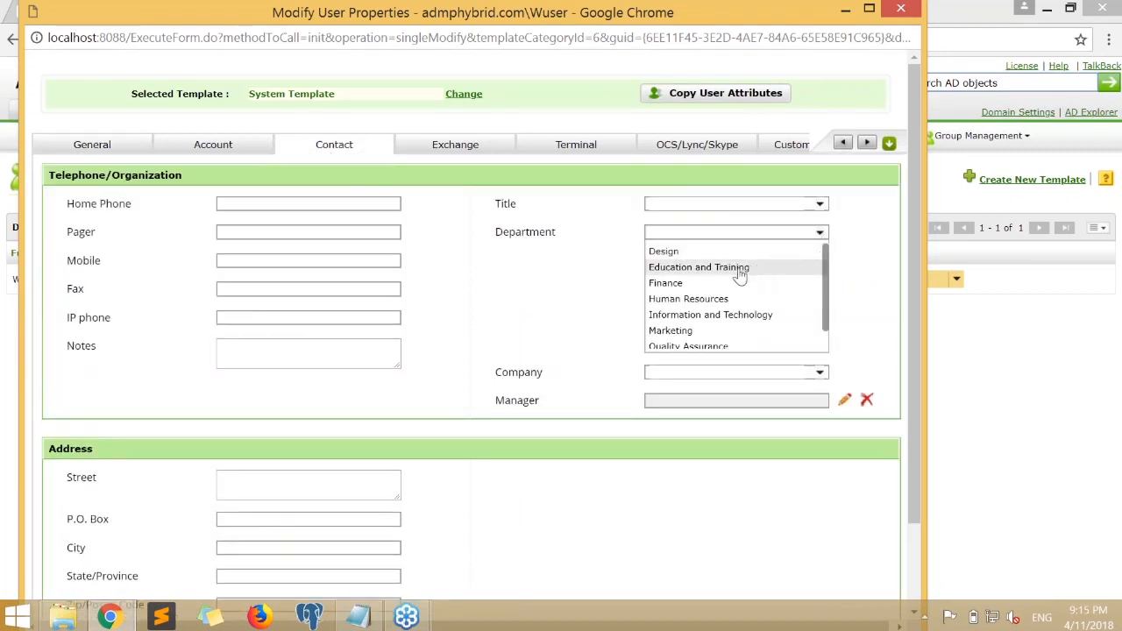
left_click(708, 300)
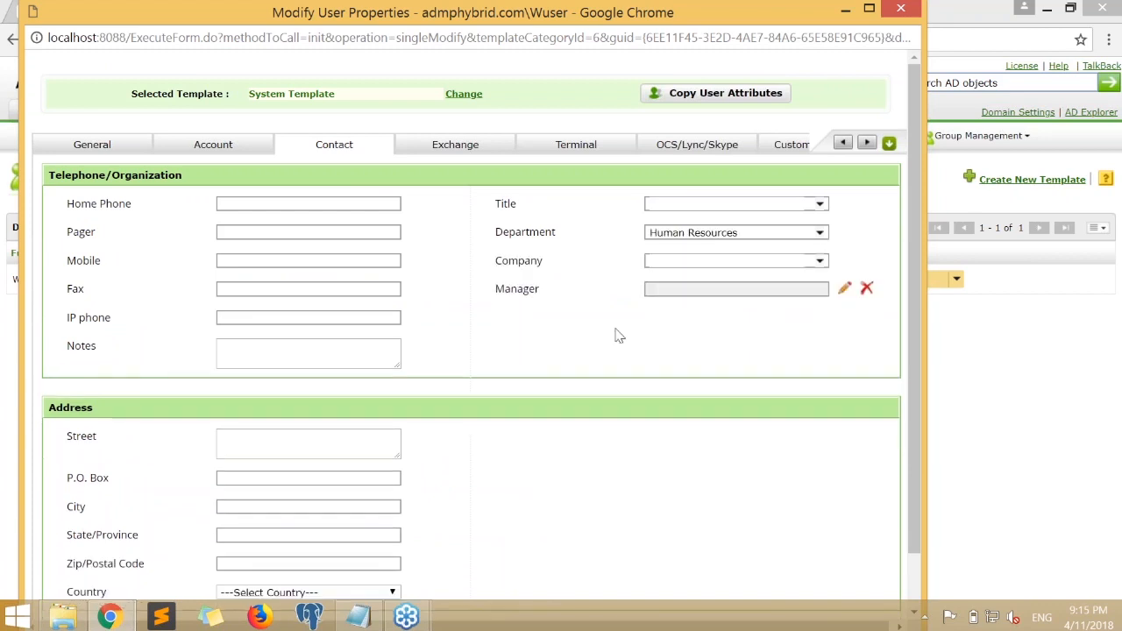
left_click(447, 147)
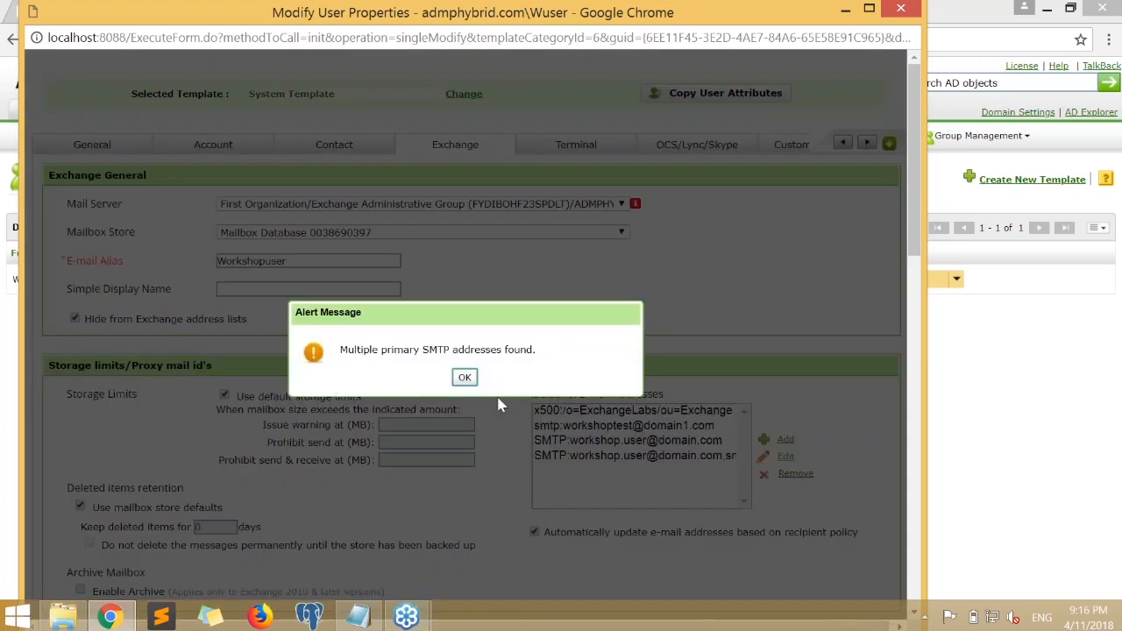
left_click(463, 377)
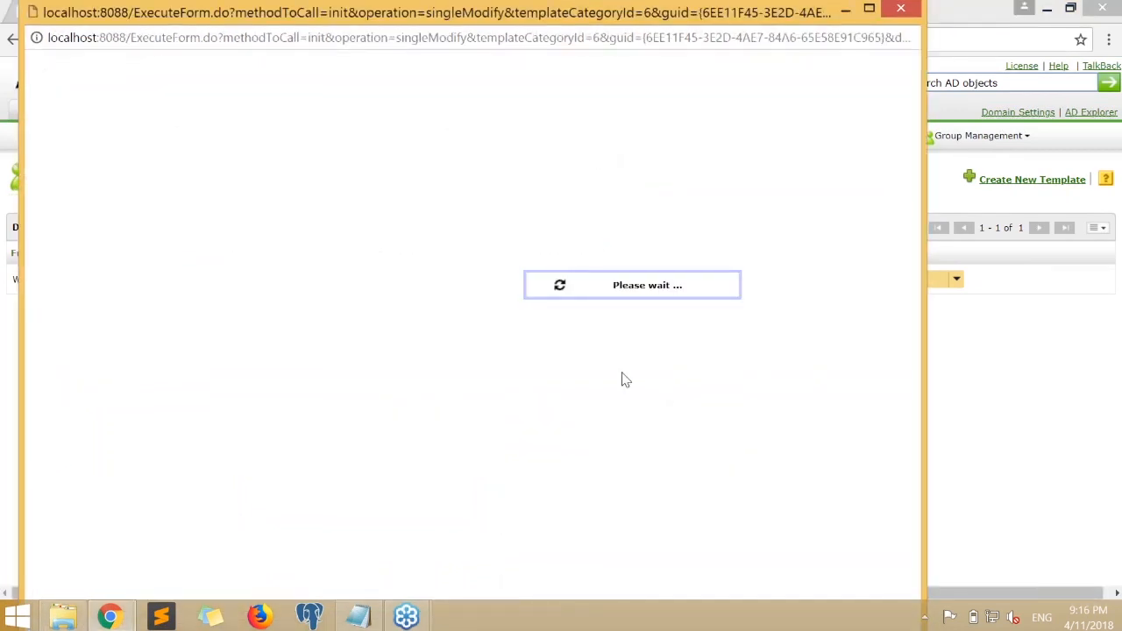
- Maximize the user properties window and review the account's general details and group membership
double_click(550, 19)
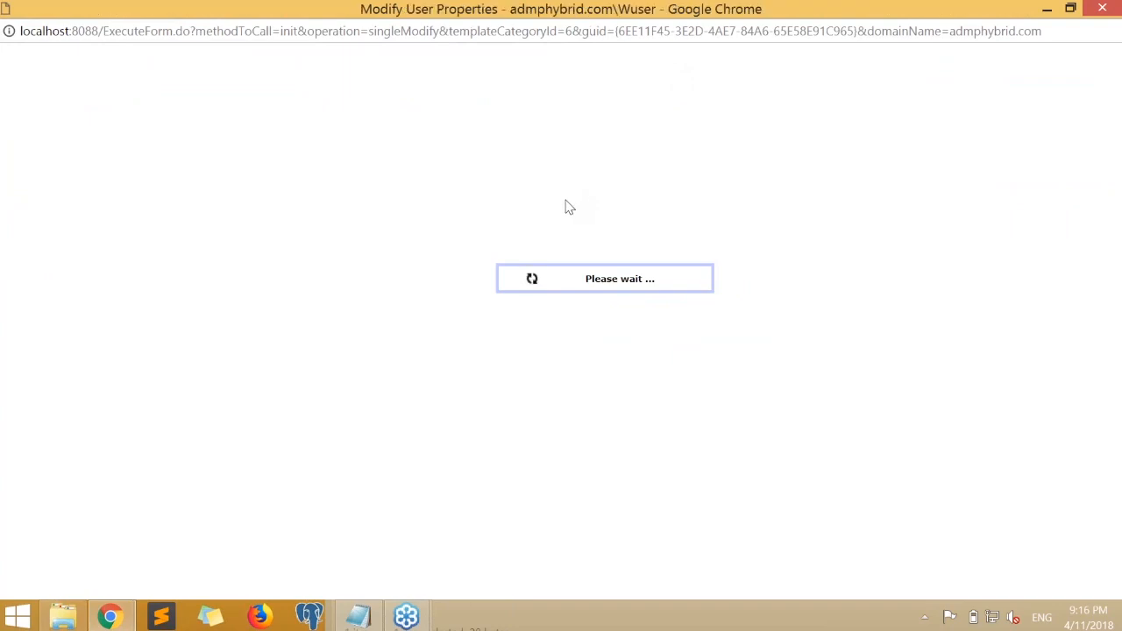
scroll(666, 348, "down", 2)
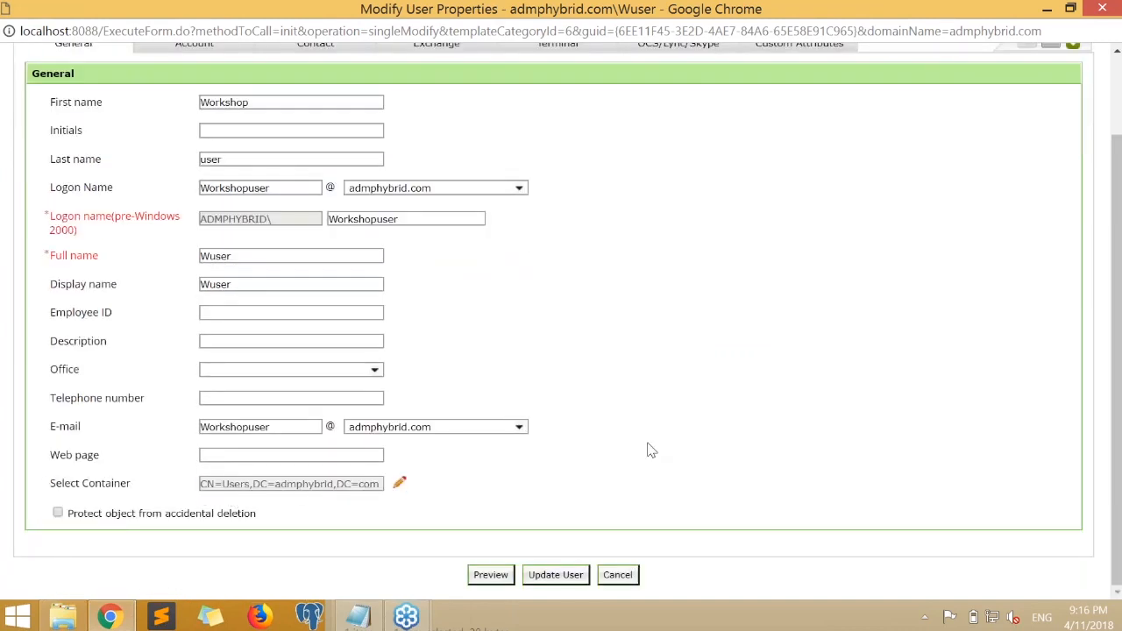
scroll(646, 450, "up", 2)
left_click(195, 142)
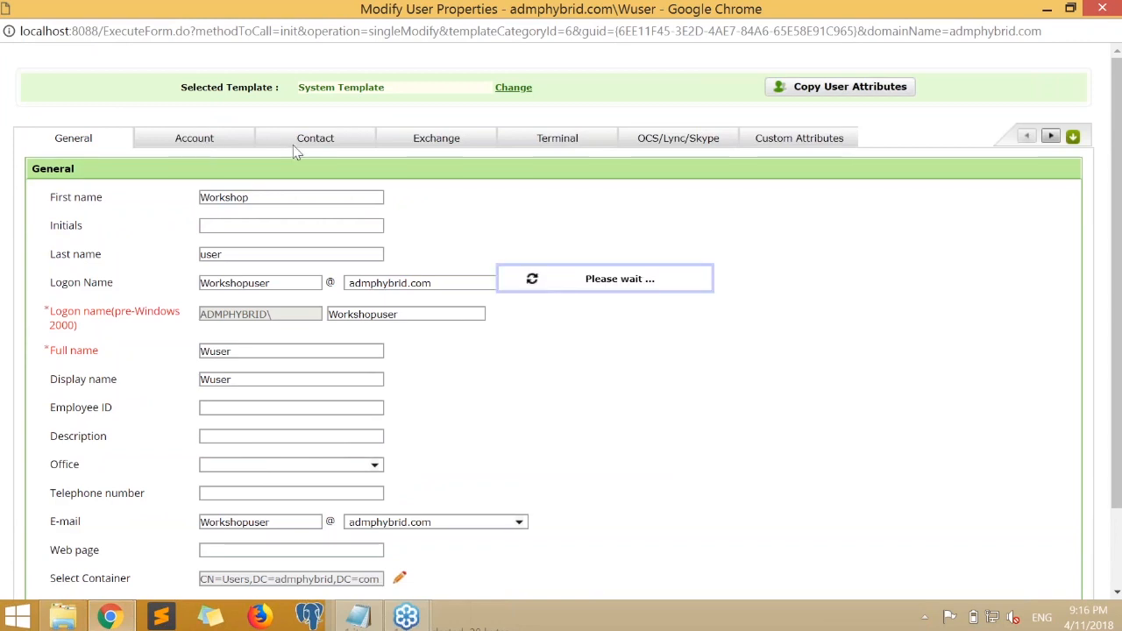
left_click_drag(796, 201, 717, 202)
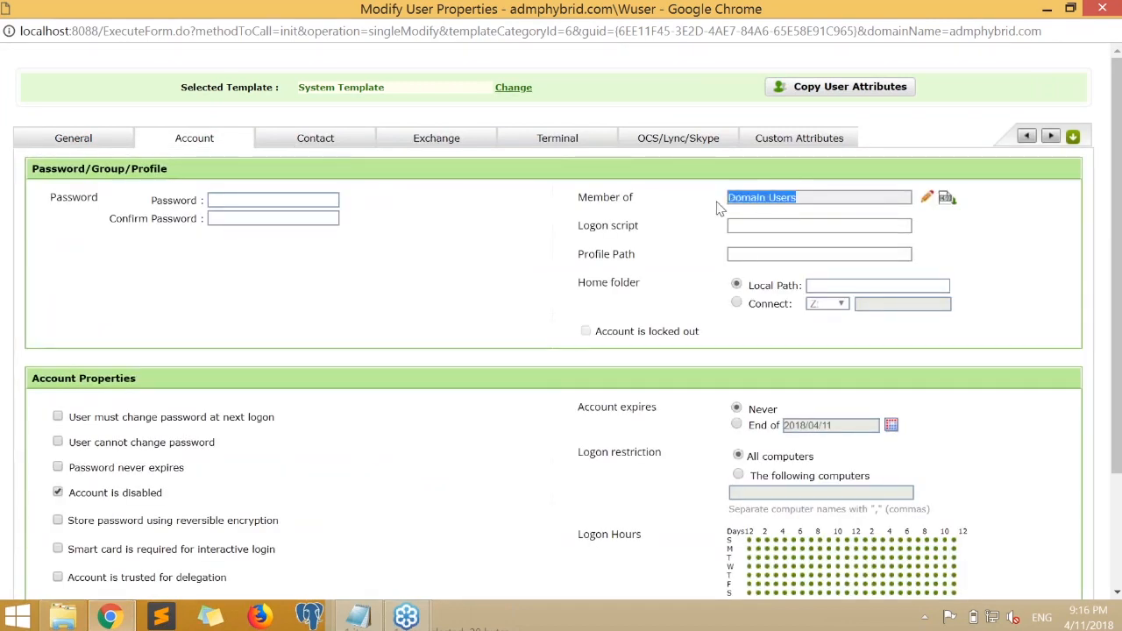
- Set the user's department to Human Resources, update the user, and close the properties window
left_click(316, 140)
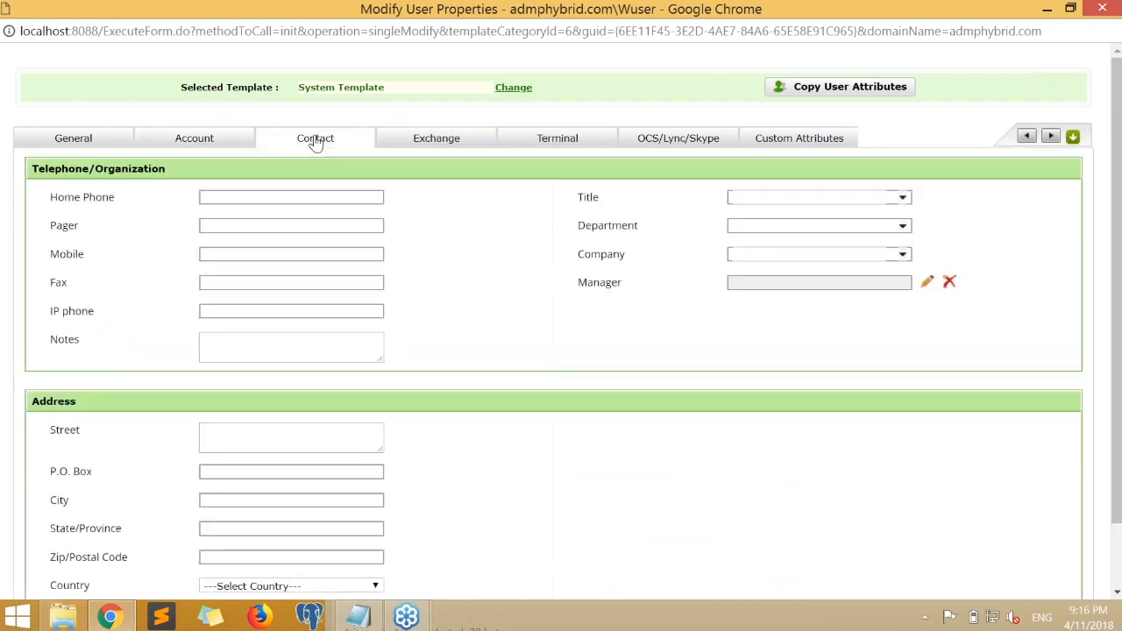
left_click(899, 230)
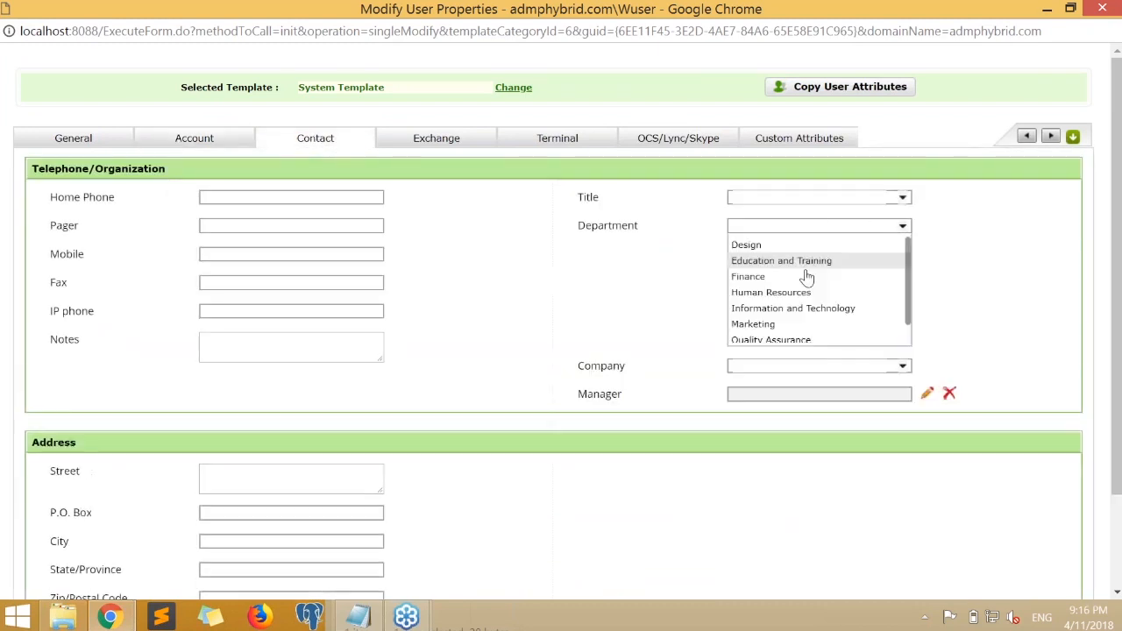
left_click(780, 293)
scroll(591, 385, "down", 2)
left_click(537, 577)
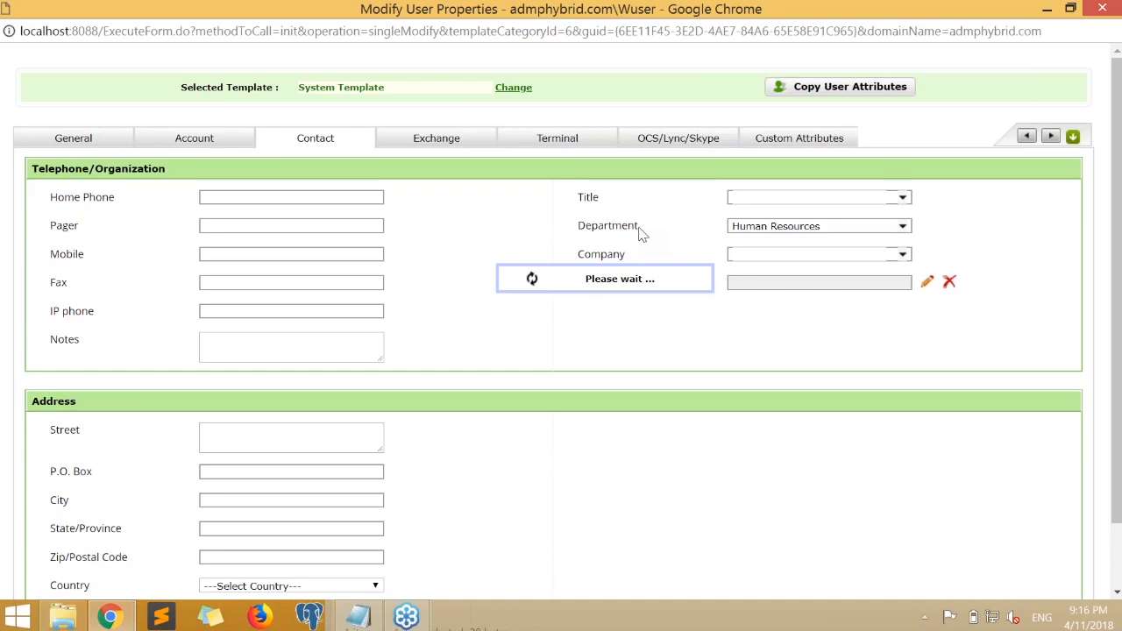
left_click_drag(613, 70, 386, 70)
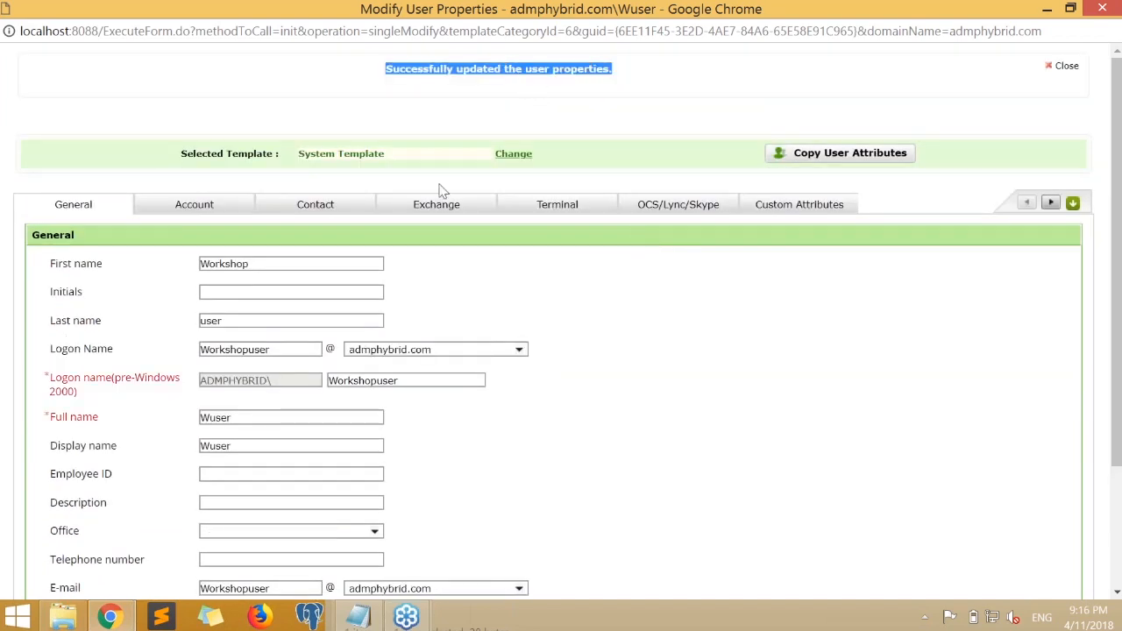
left_click(868, 324)
left_click(1112, 8)
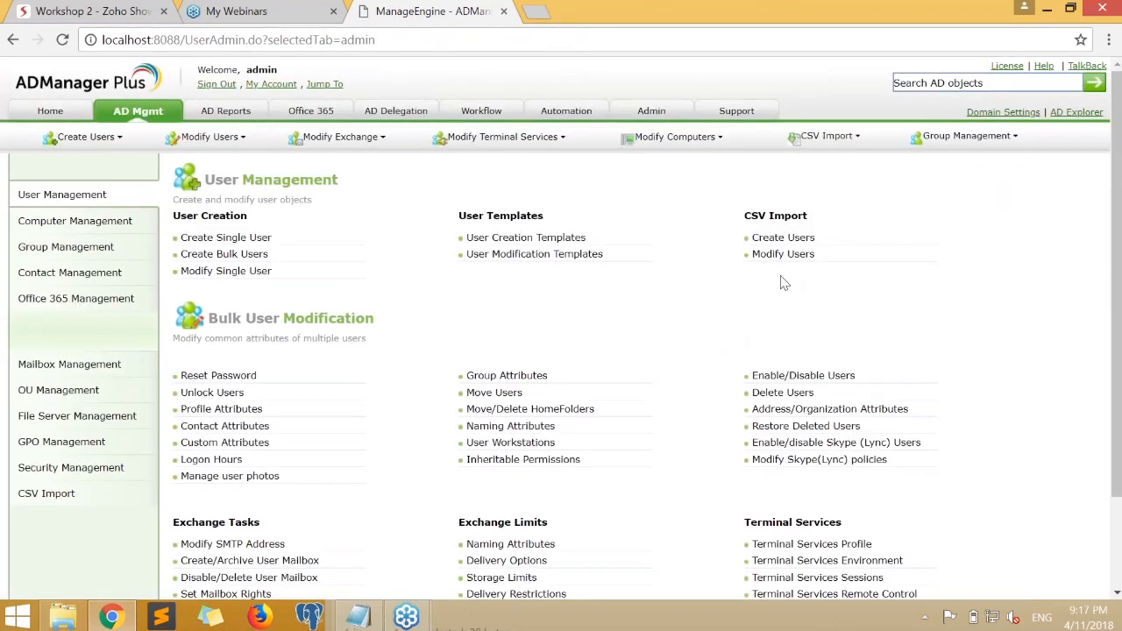
- Start a new user modification template and review its general fields, including the logon name formats and the container field
left_click(536, 256)
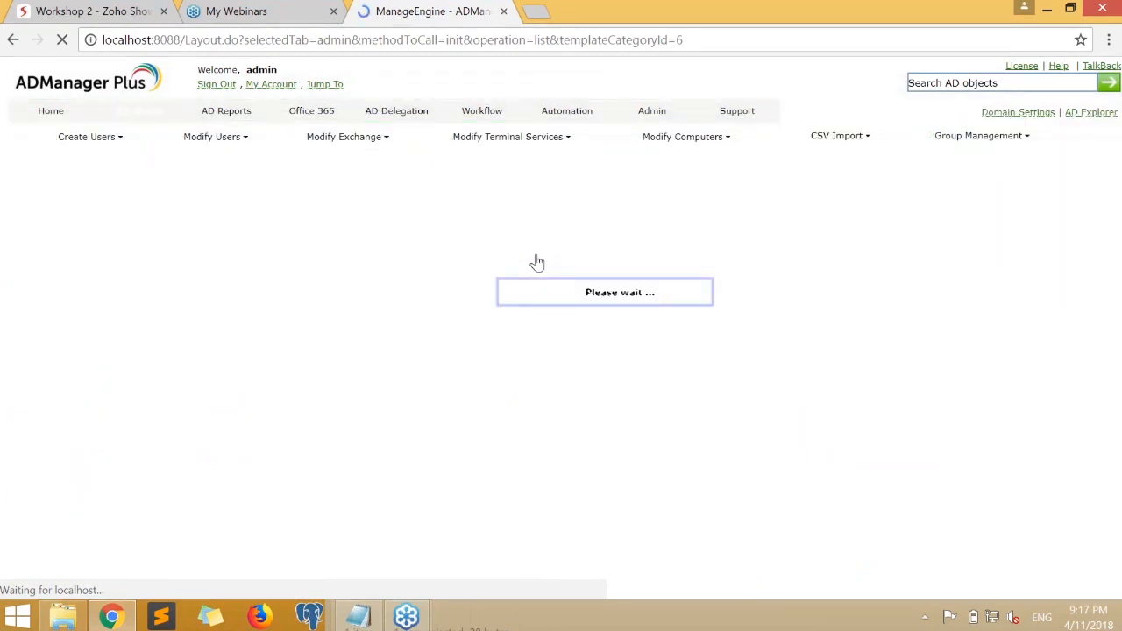
left_click(1028, 174)
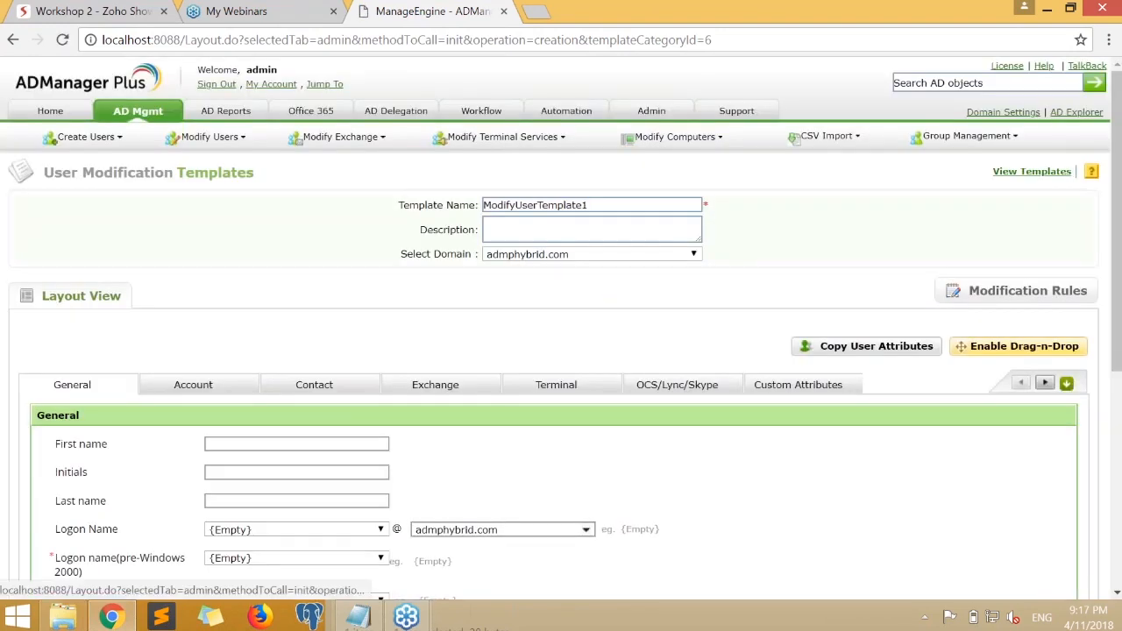
scroll(649, 318, "down", 3)
scroll(649, 317, "up", 1)
scroll(261, 255, "down", 1)
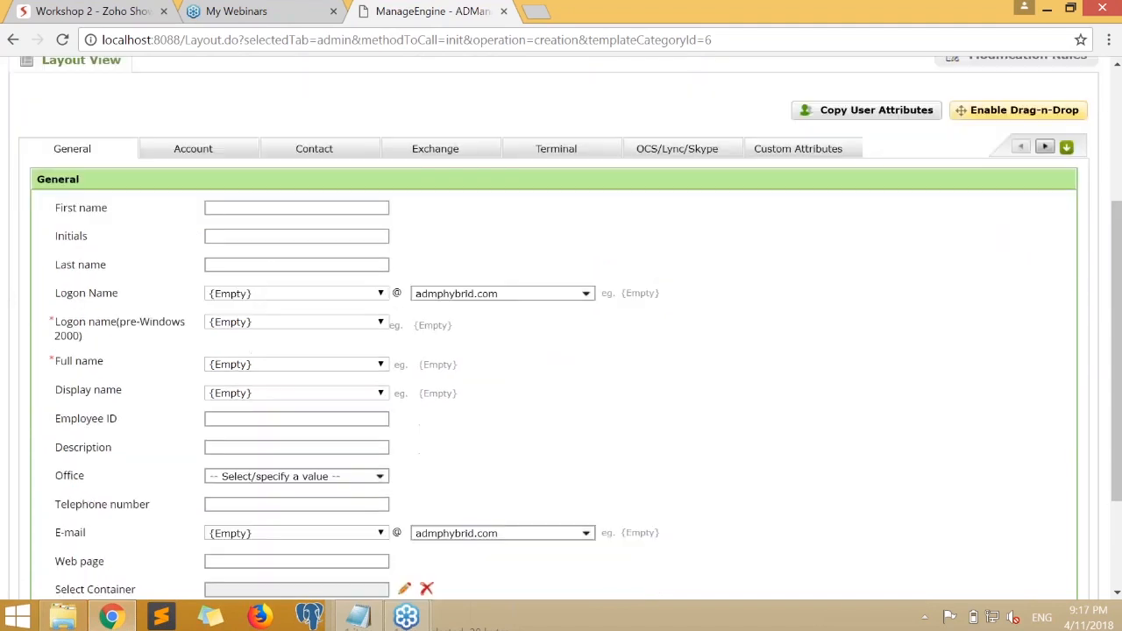
scroll(303, 185, "down", 1)
left_click(296, 268)
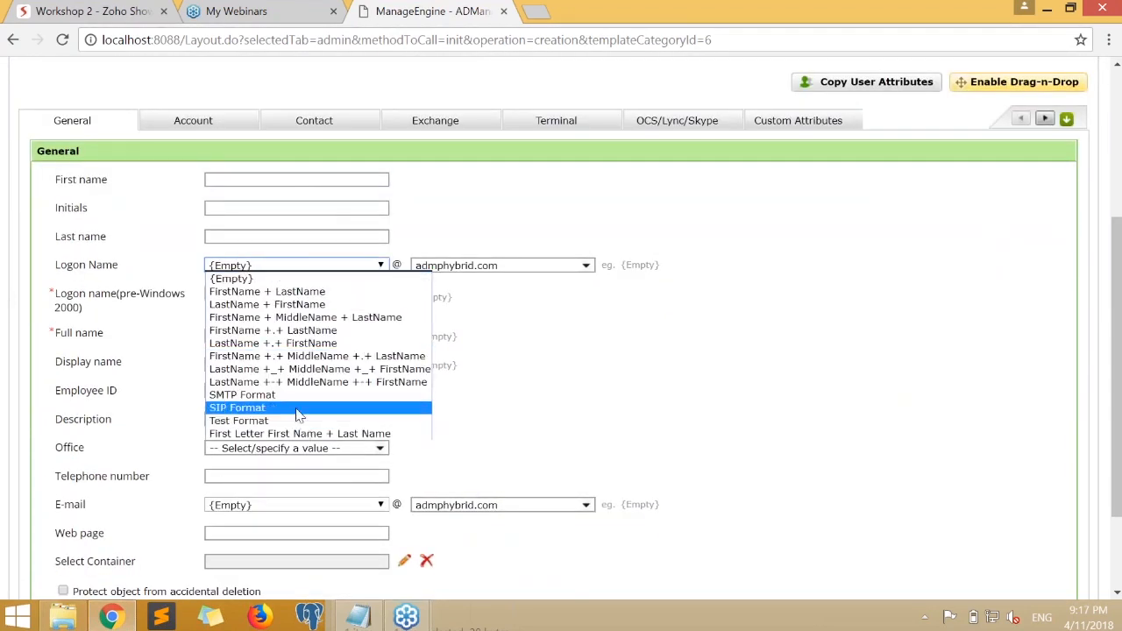
left_click(829, 394)
scroll(800, 380, "down", 2)
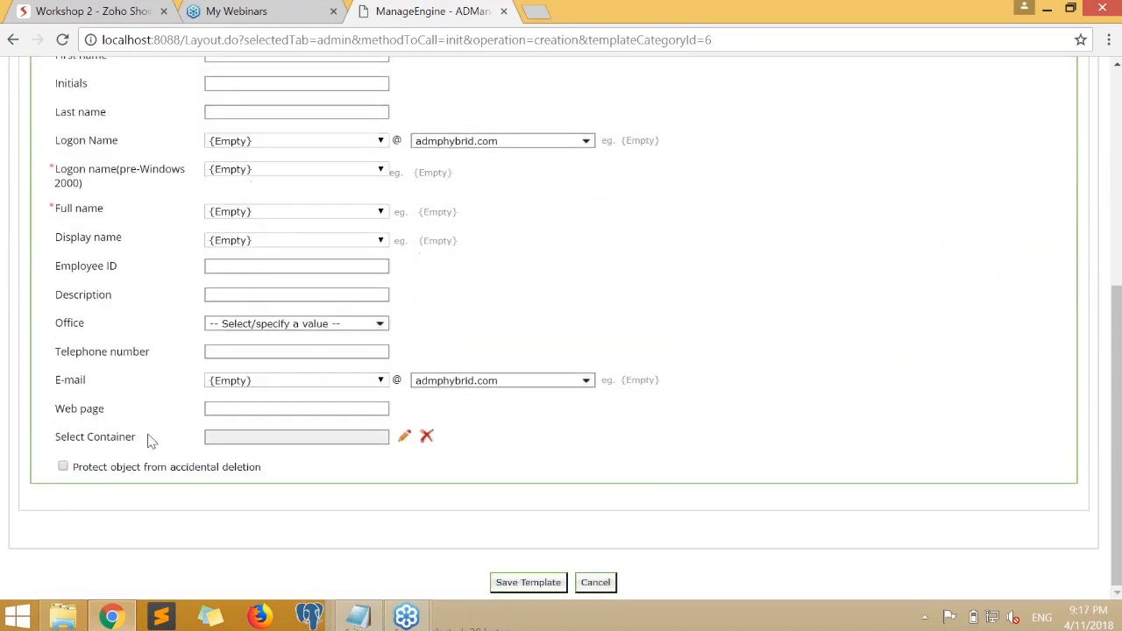
left_click_drag(137, 440, 58, 435)
left_click(702, 448)
scroll(548, 463, "up", 6)
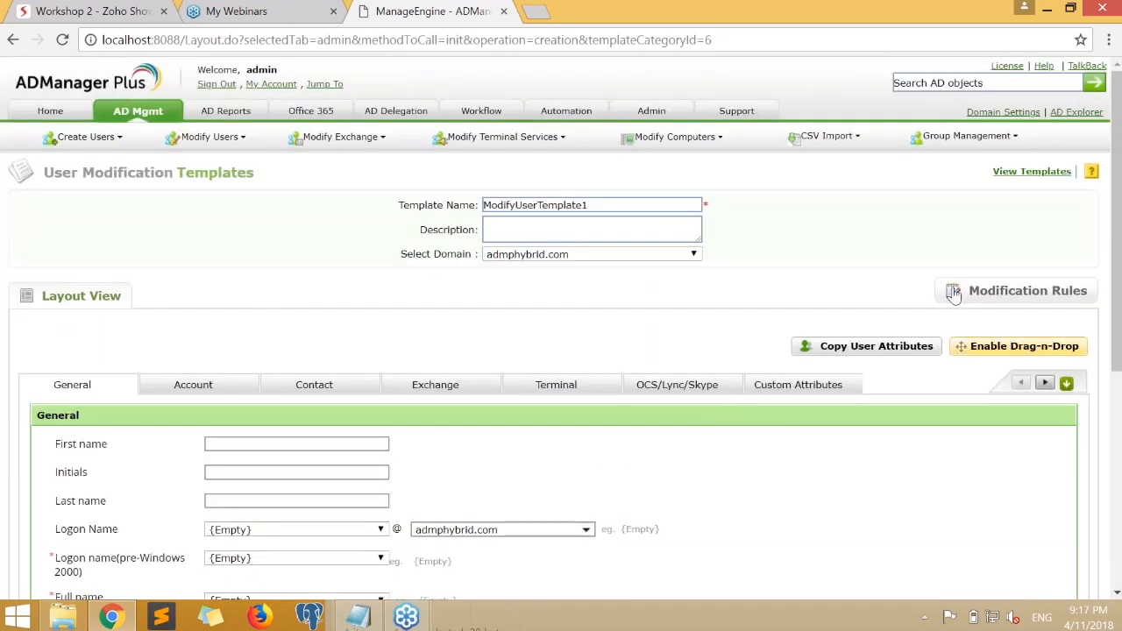
- Enable Drag-n-Drop and move First name below Logon Name, the pre-Windows 2000 logon name below Employee ID, and Select Container above E-mail
left_click(978, 351)
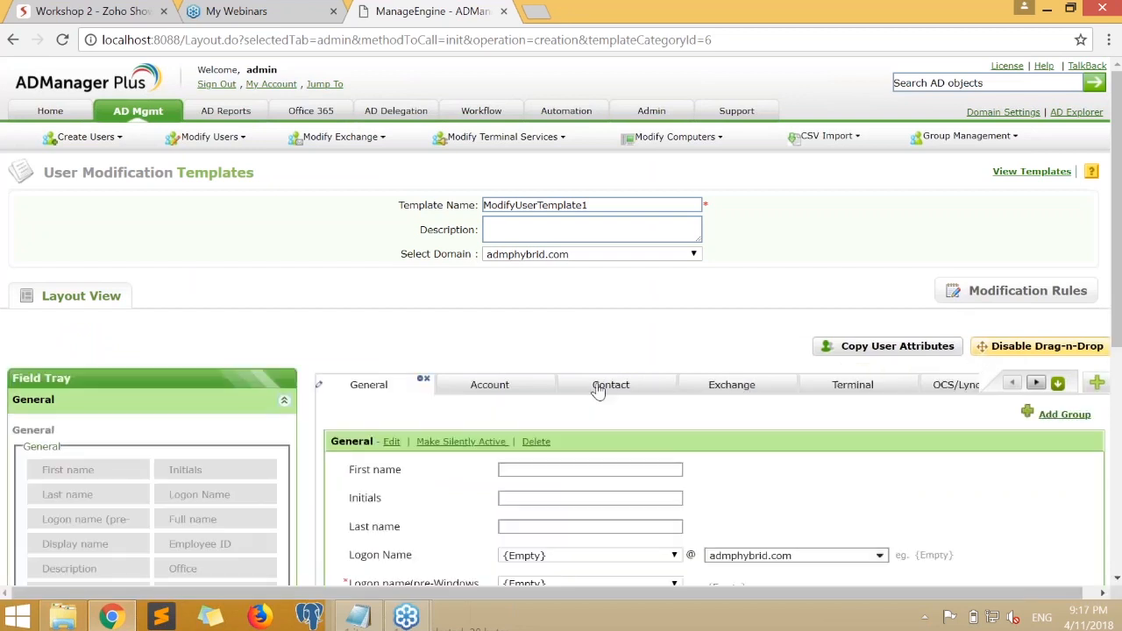
scroll(596, 388, "down", 2)
left_click_drag(470, 290, 482, 418)
left_click_drag(530, 387, 506, 514)
scroll(591, 137, "down", 1)
scroll(592, 137, "down", 3)
left_click_drag(570, 433, 584, 365)
- Show the Edit, Make Silently Active and Delete options of the Select Container field in the template layout
left_click(335, 366)
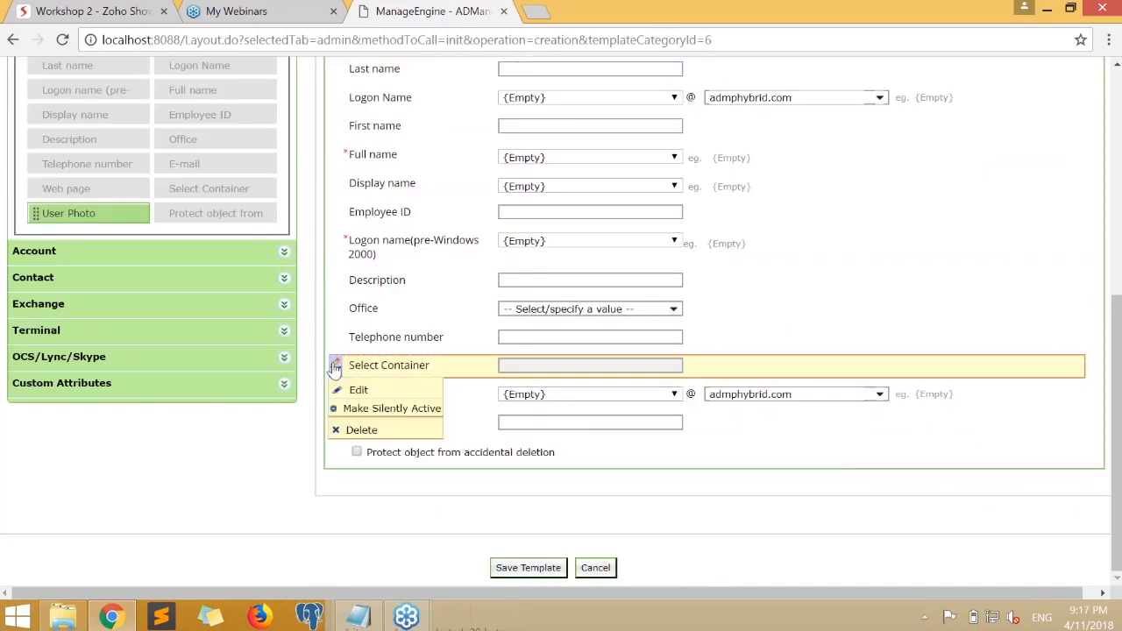
left_click(358, 429)
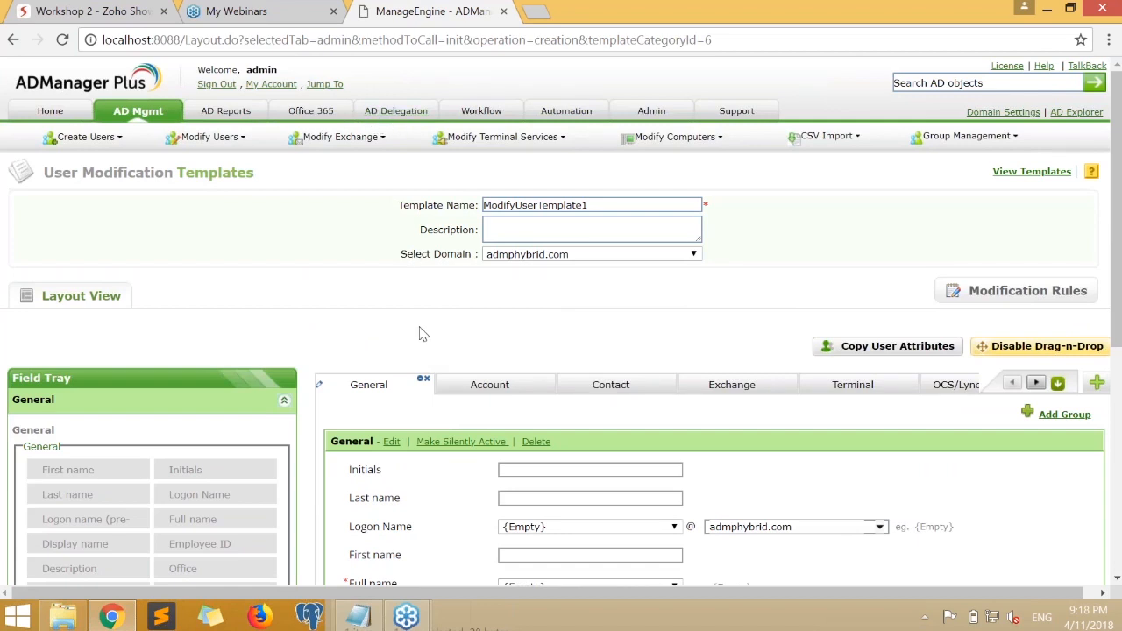
scroll(421, 332, "down", 1)
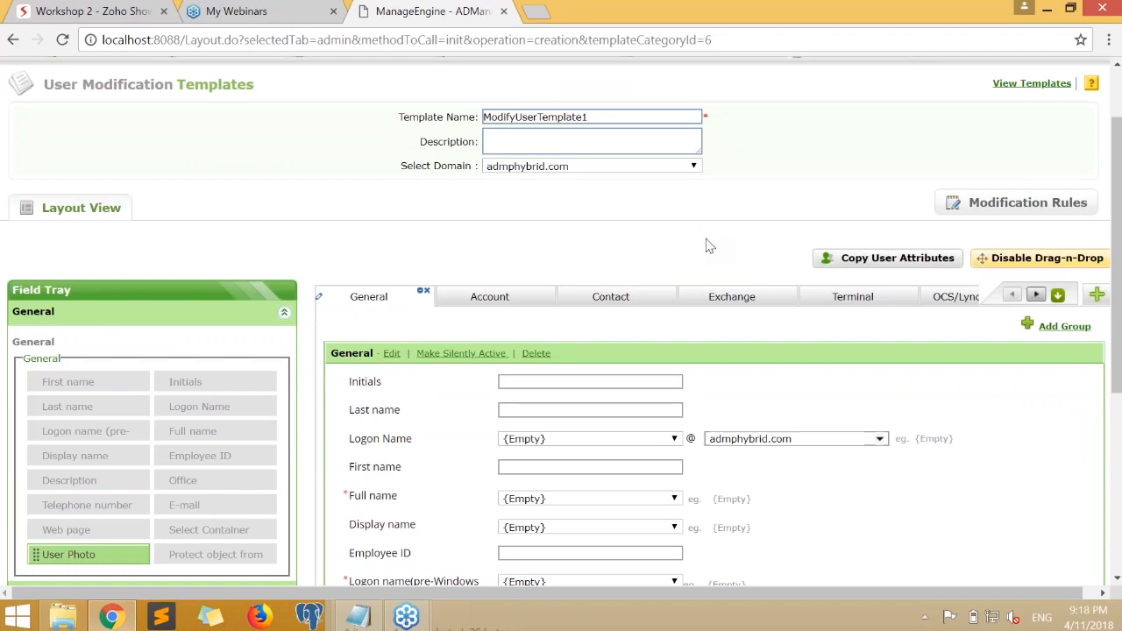
scroll(710, 246, "up", 2)
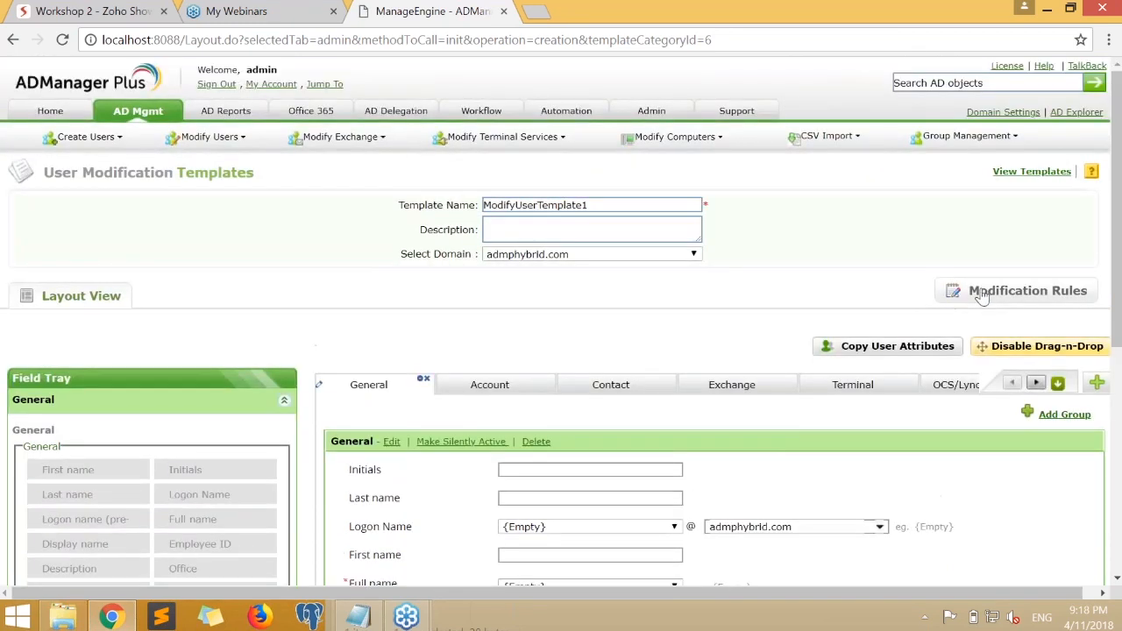
- Create a new modification rule in the template and review its Conditions and Assign Values sections
left_click(1037, 300)
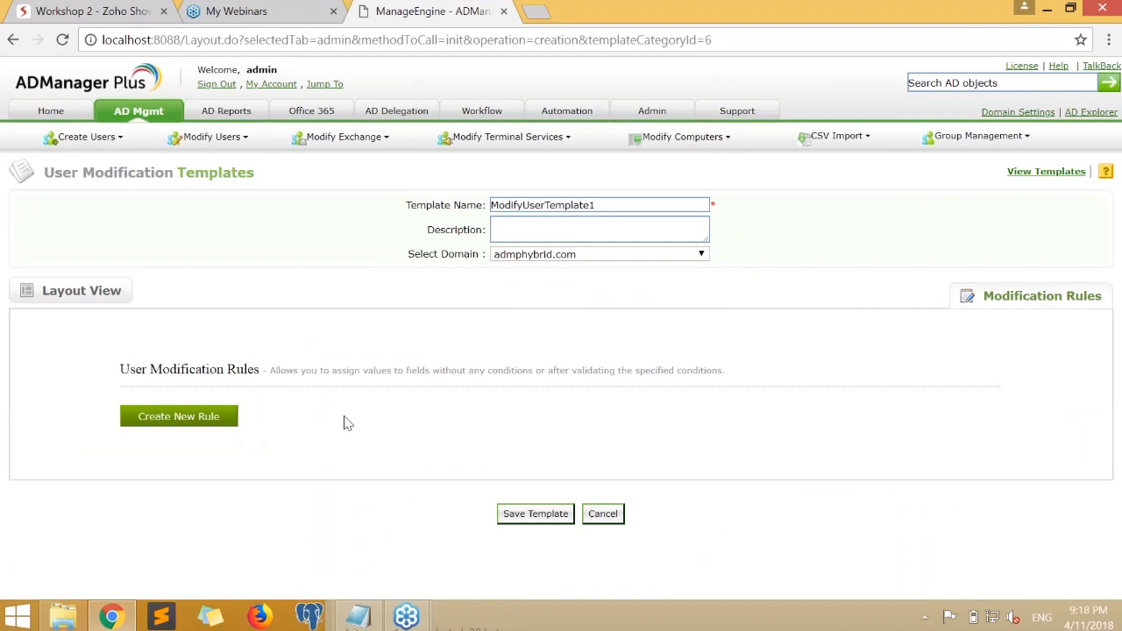
left_click(179, 417)
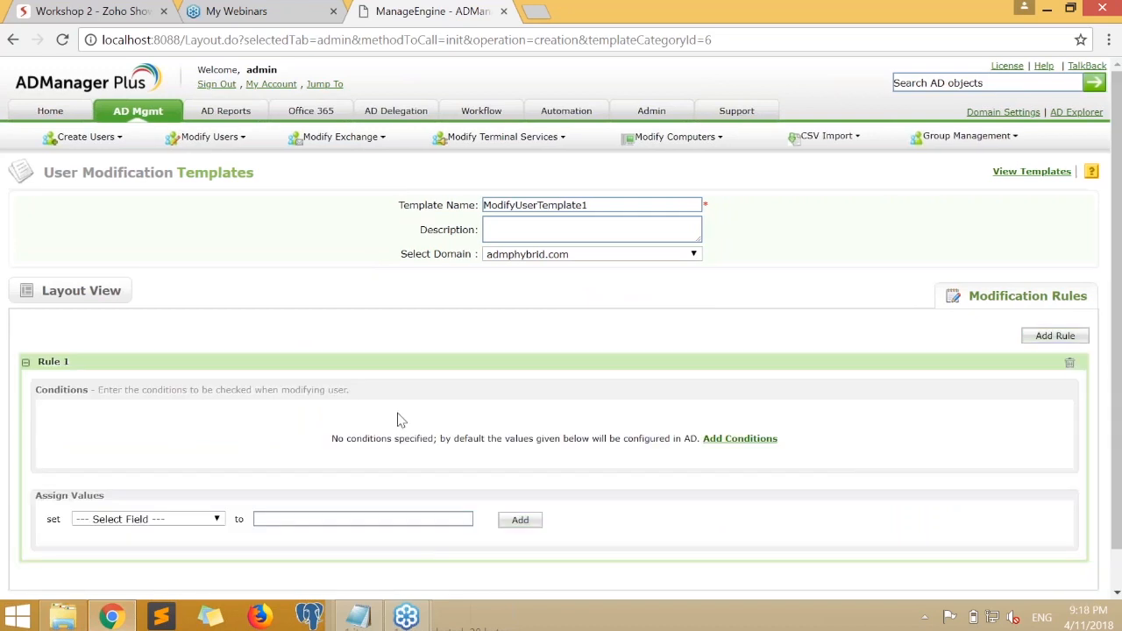
scroll(401, 421, "down", 1)
scroll(400, 421, "down", 1)
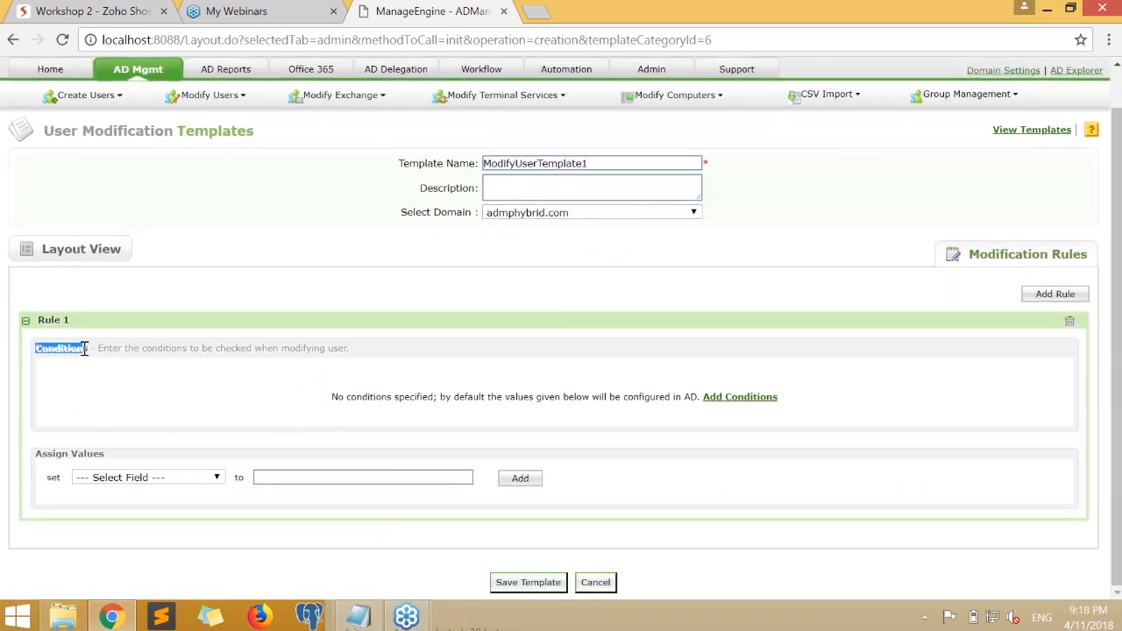
left_click_drag(122, 465, 37, 456)
left_click(112, 449)
- Add a condition to Rule 1 requiring that Department Is Information and Technology
left_click(727, 397)
left_click(210, 380)
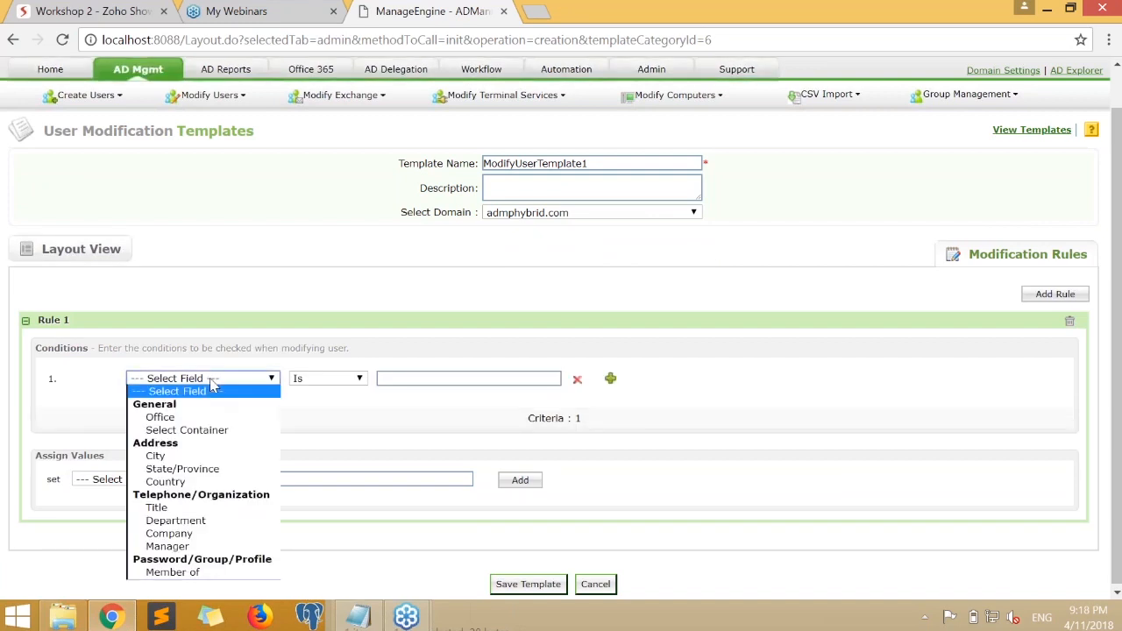
left_click(184, 522)
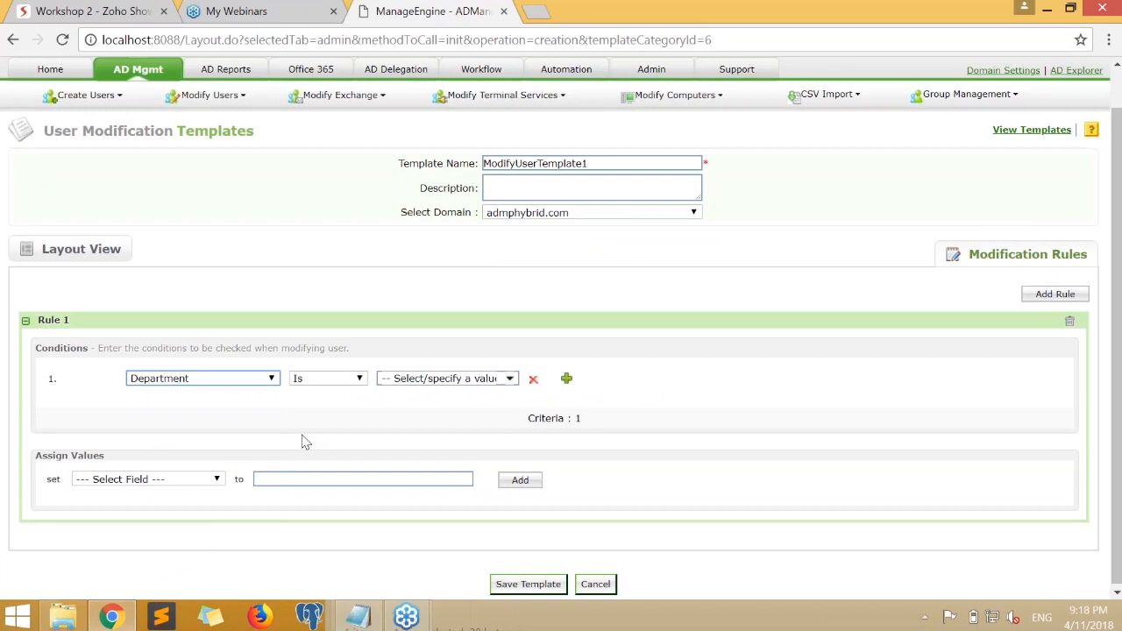
left_click(447, 378)
left_click(443, 460)
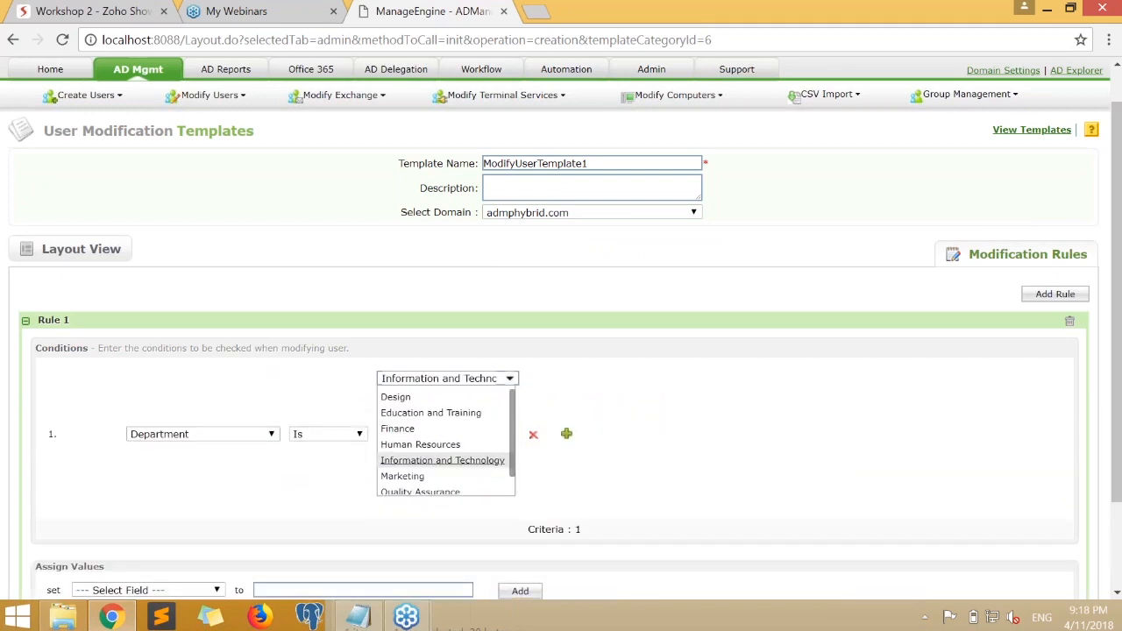
scroll(673, 428, "down", 1)
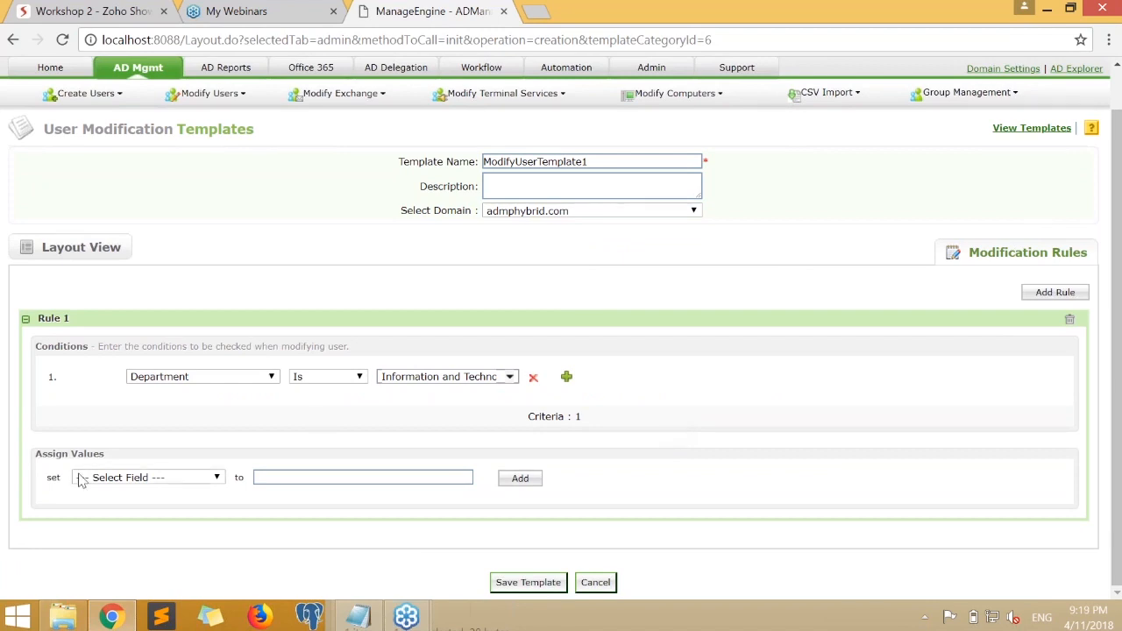
- Assign the OU ITAdmin - USA as the Select Container value in Rule 1 and add it to the field list
left_click(136, 484)
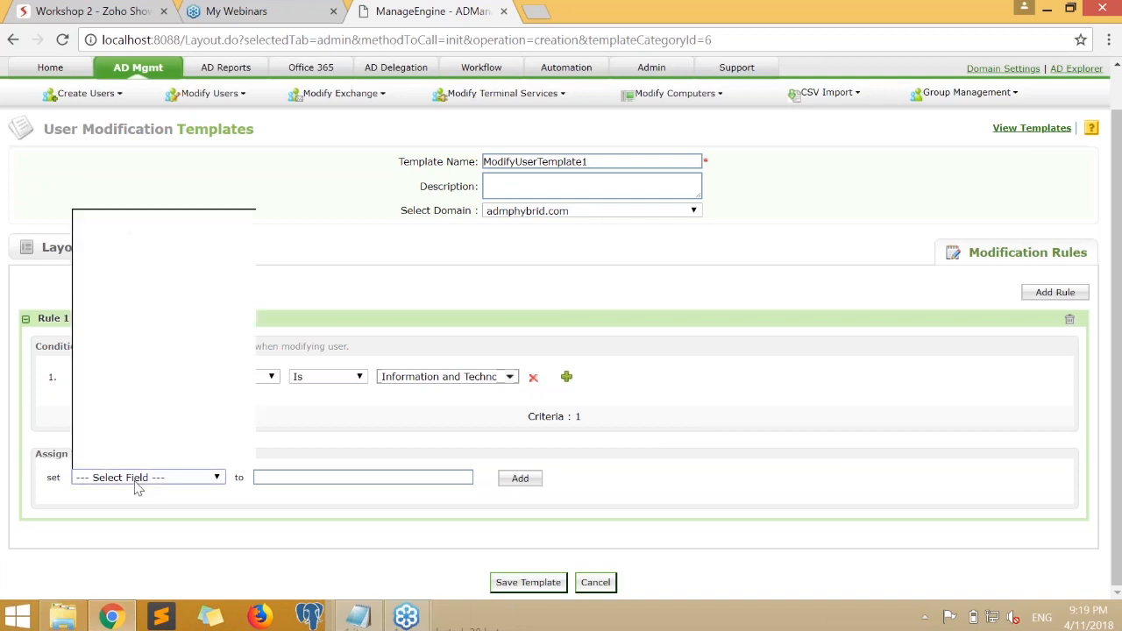
scroll(174, 385, "down", 5)
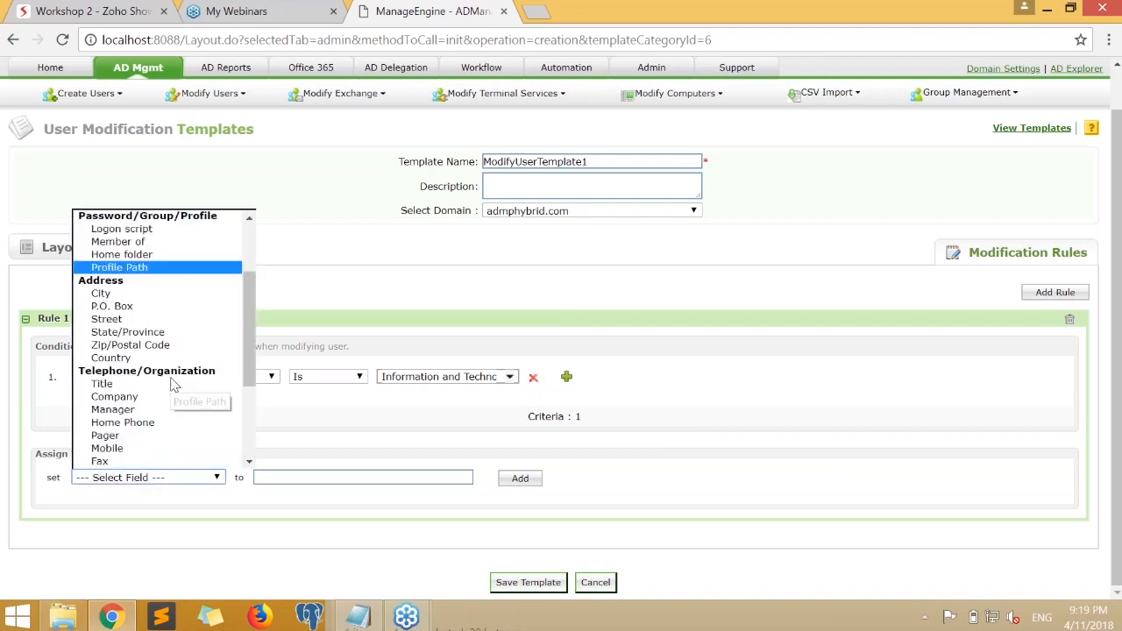
scroll(174, 383, "up", 5)
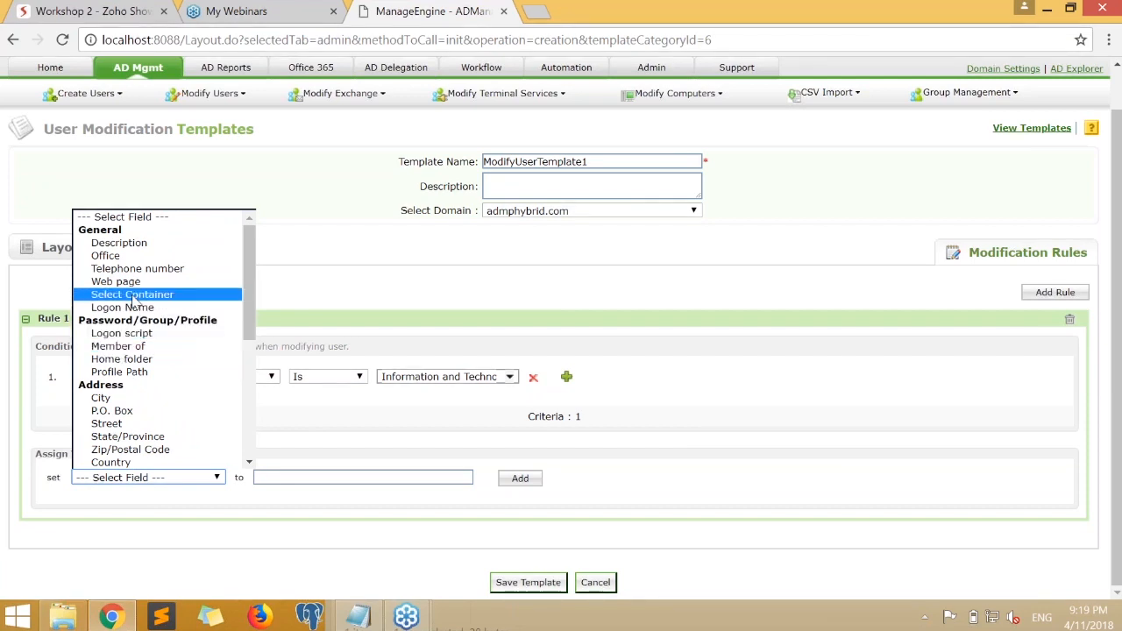
left_click(134, 296)
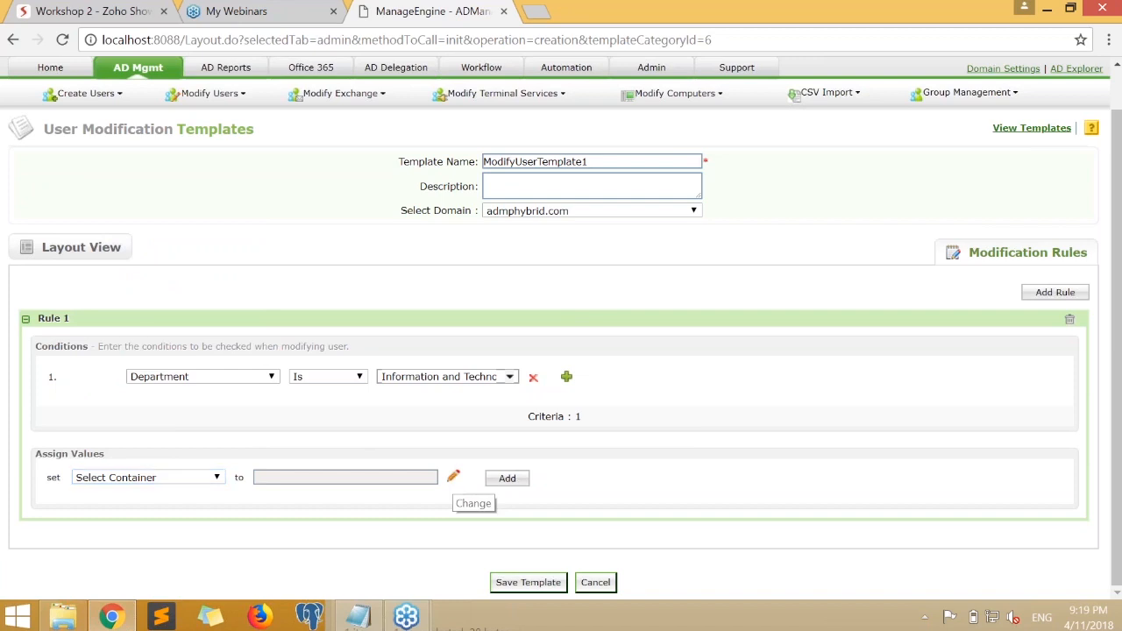
left_click(454, 476)
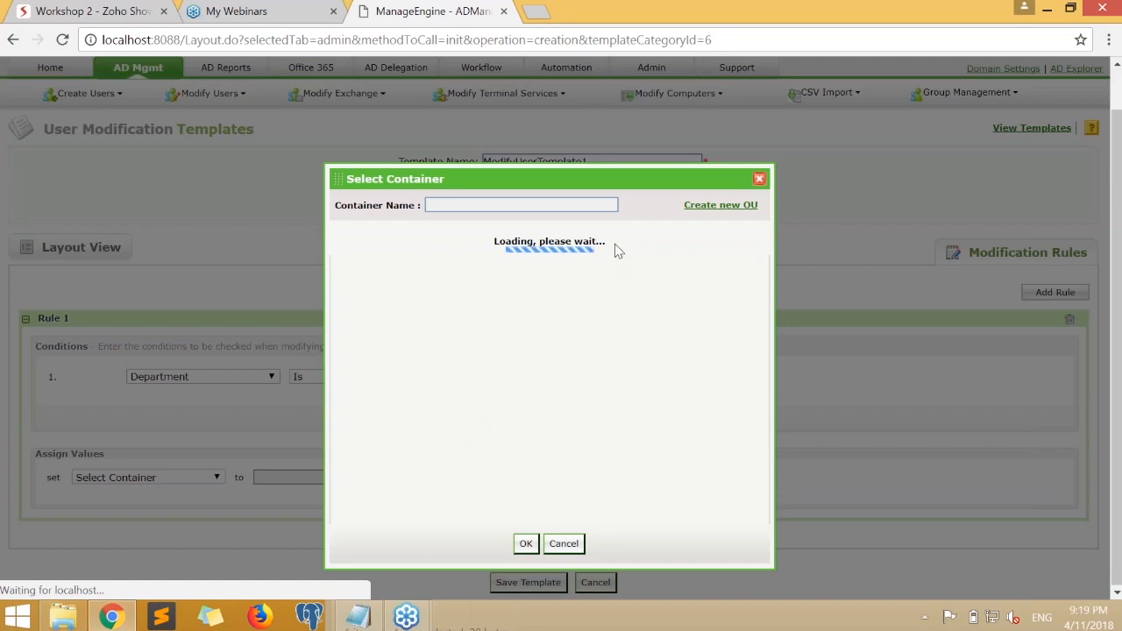
scroll(584, 348, "down", 3)
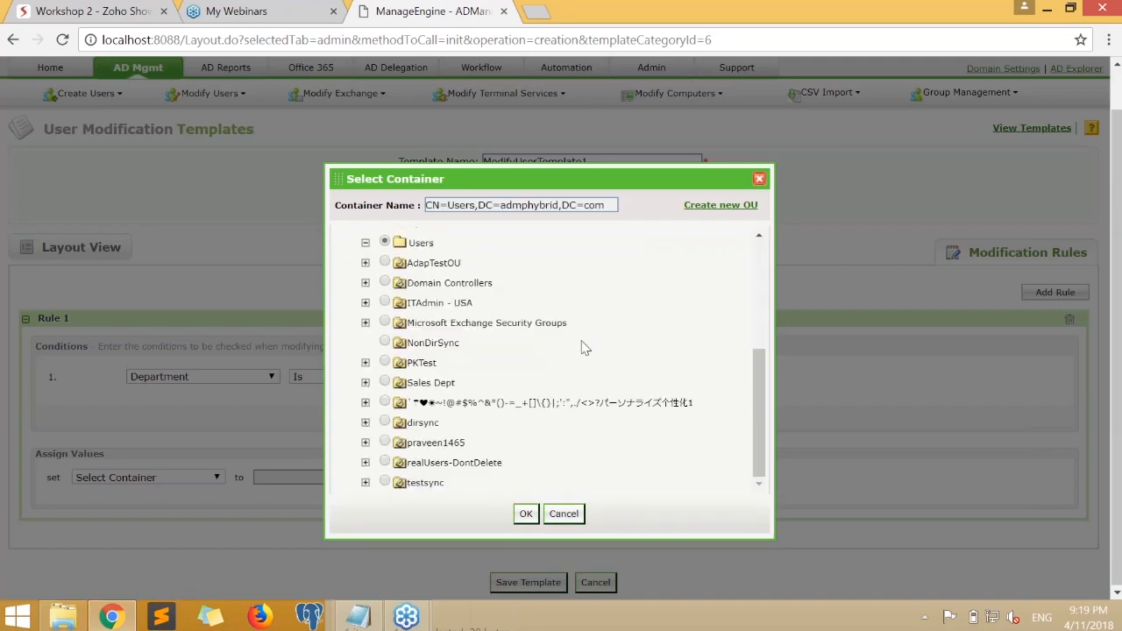
scroll(584, 346, "up", 5)
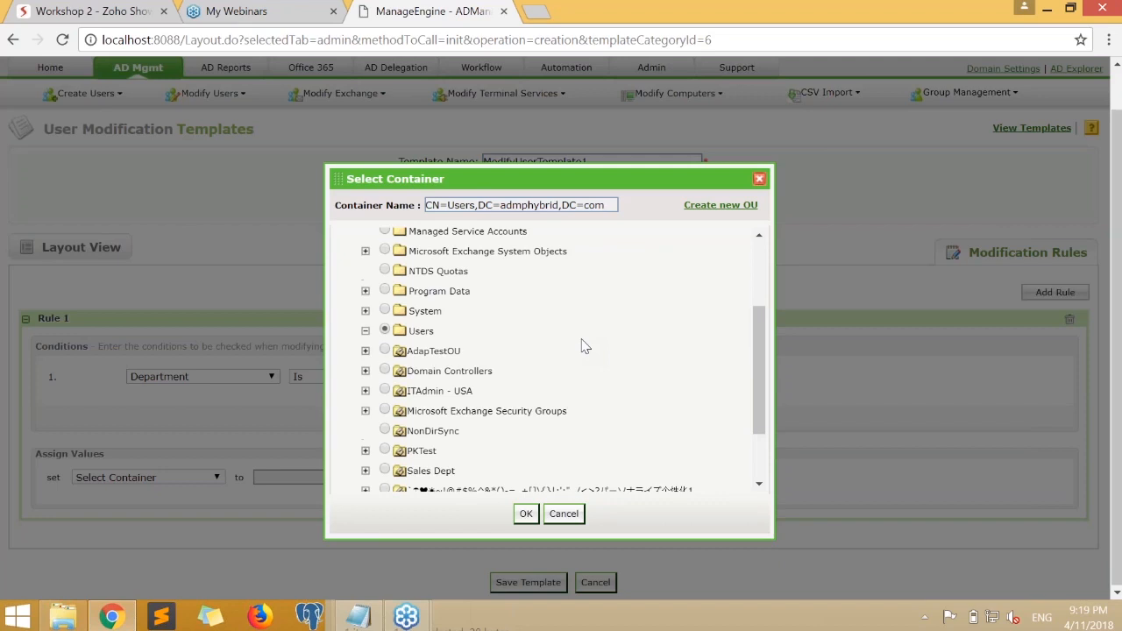
left_click(386, 479)
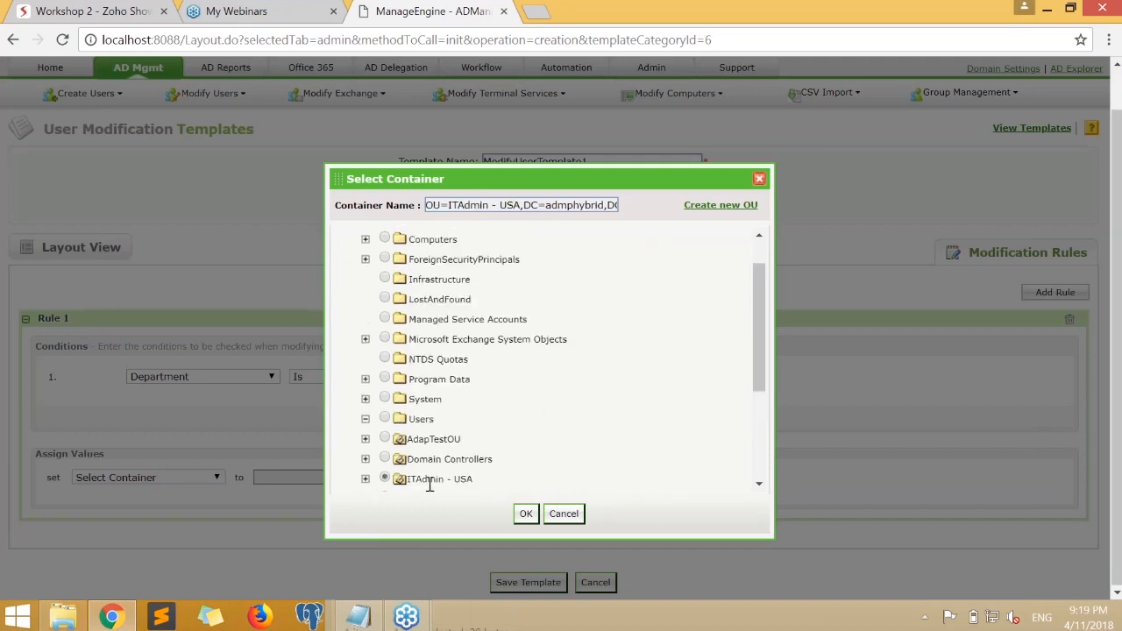
left_click(525, 514)
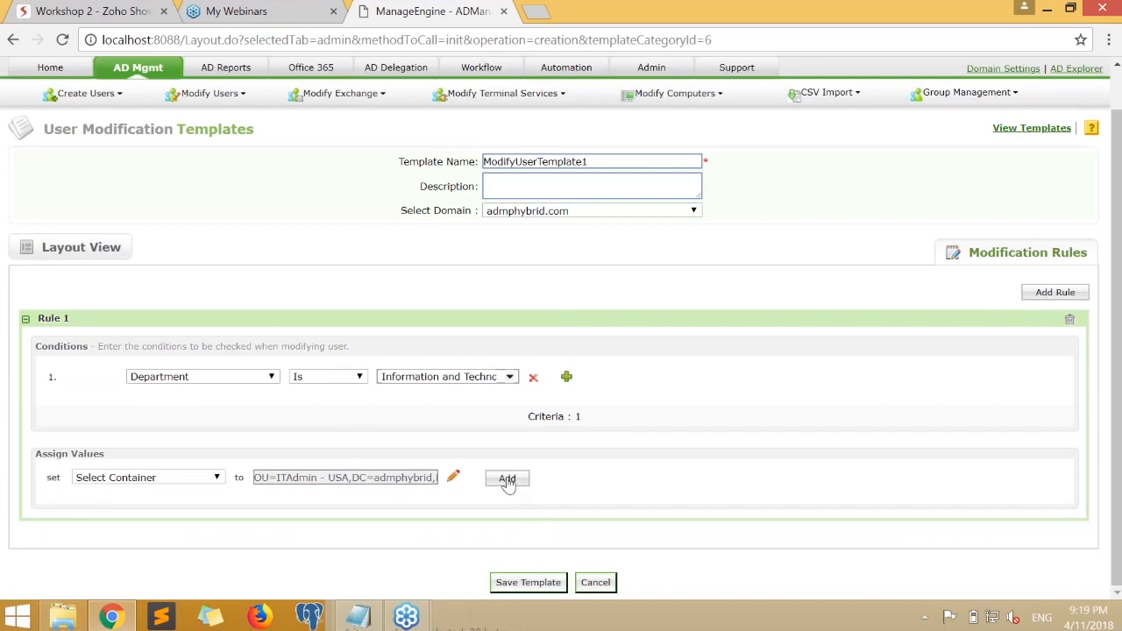
left_click(507, 480)
- Set Rule 1's Member of value to include Backup Operators, Cert Publishers, Certificate Service DCOM Access and Compliance Management along with Domain Users
scroll(509, 481, "down", 1)
mouse_move(174, 487)
left_click(188, 426)
left_click(154, 279)
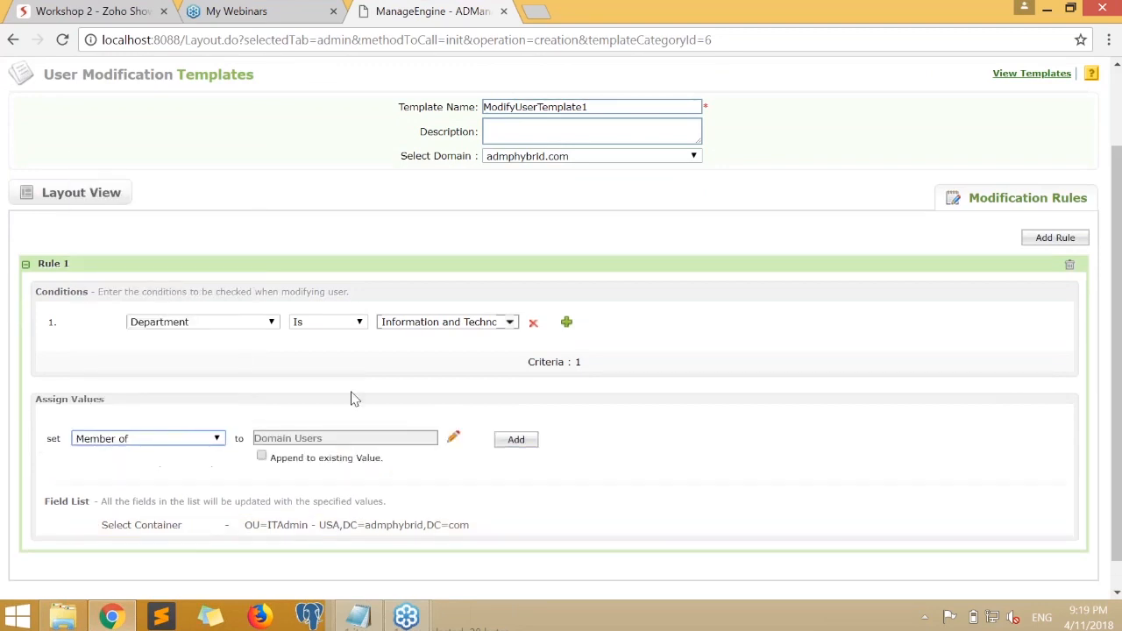
left_click(454, 439)
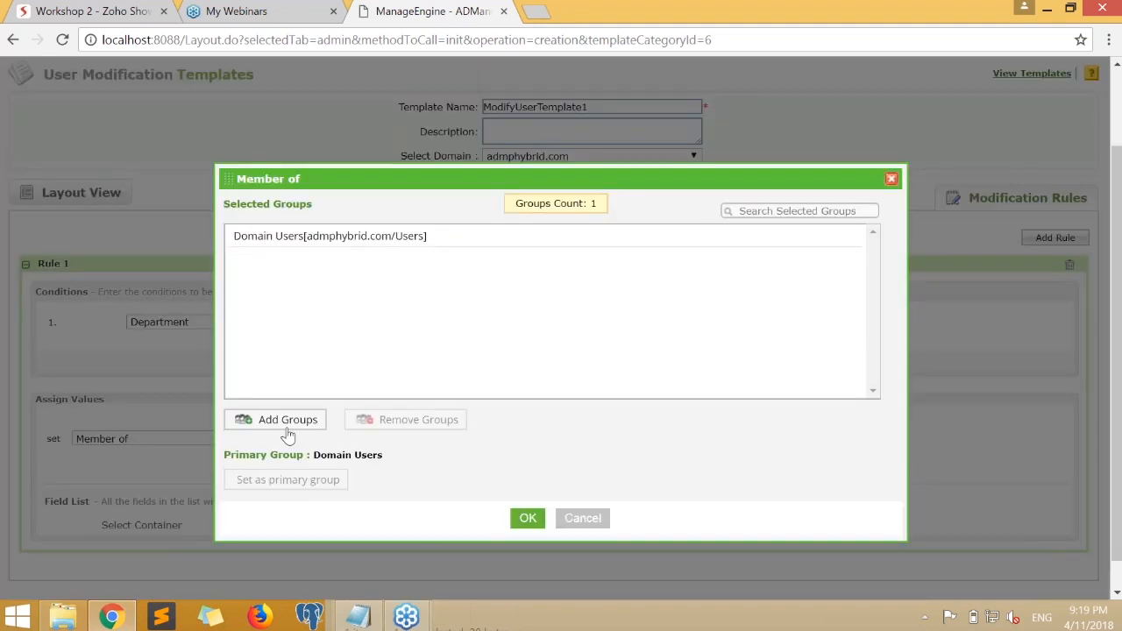
left_click(284, 421)
left_click(235, 446)
left_click(235, 468)
scroll(308, 405, "down", 1)
left_click(308, 406)
left_click(235, 429)
left_click(537, 527)
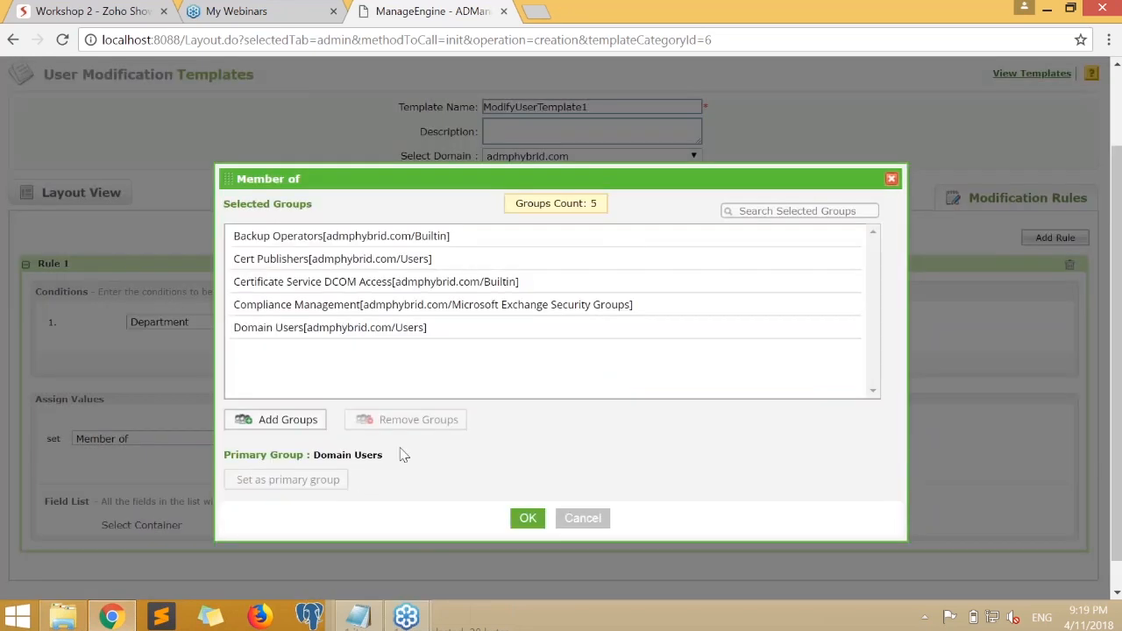
left_click(530, 518)
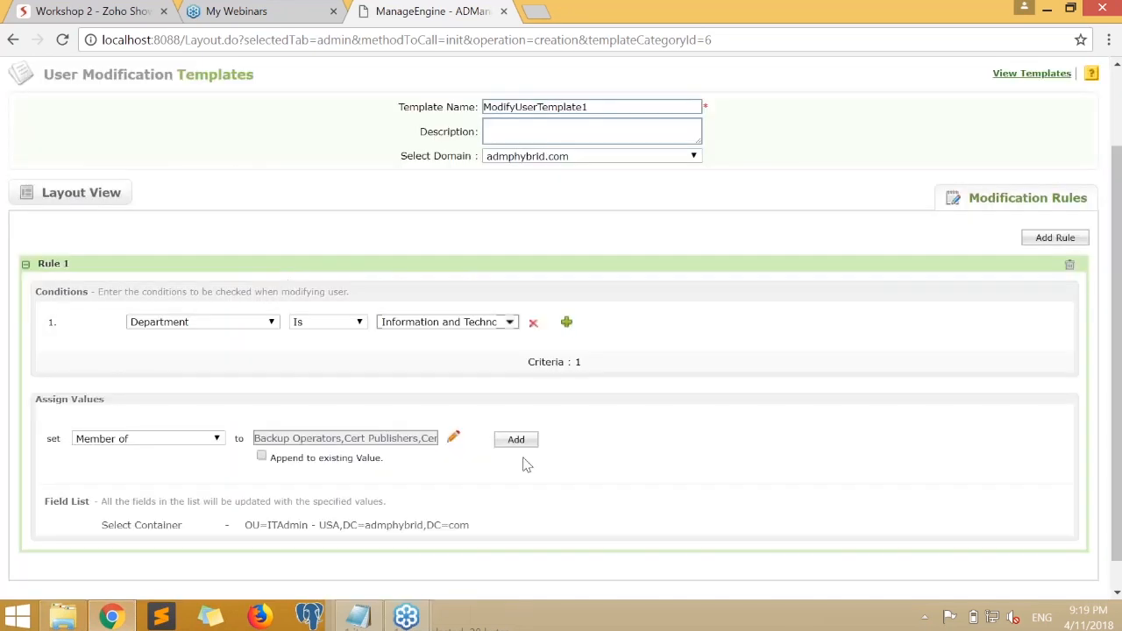
- Add the Member of assignment to Rule 1's field list and review its group entries
left_click(516, 439)
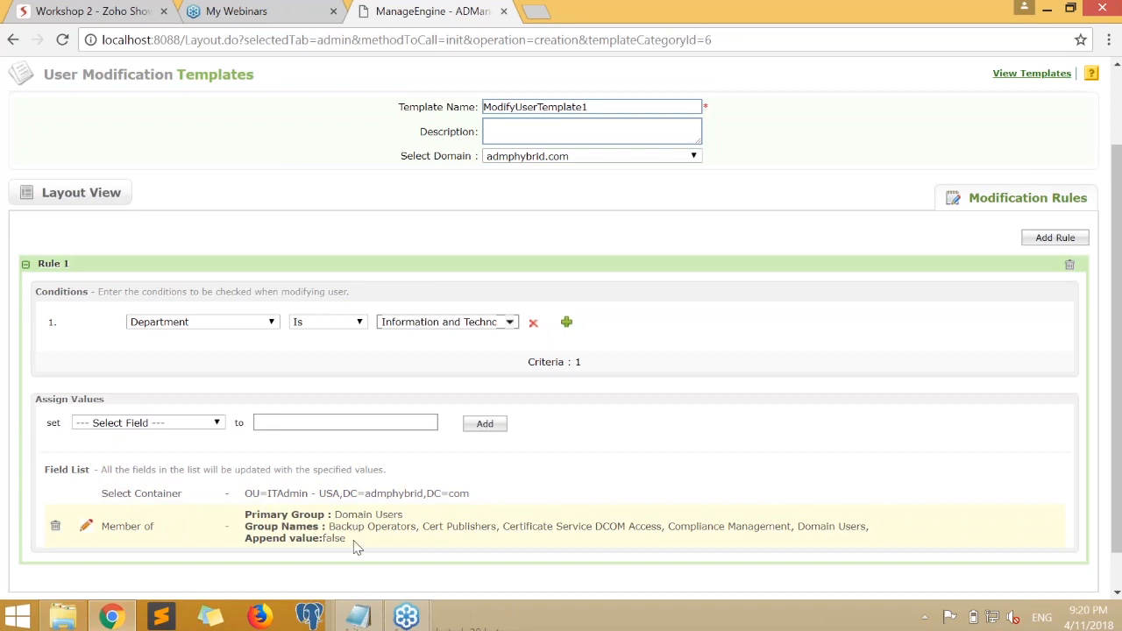
left_click_drag(355, 543, 258, 509)
left_click(578, 458)
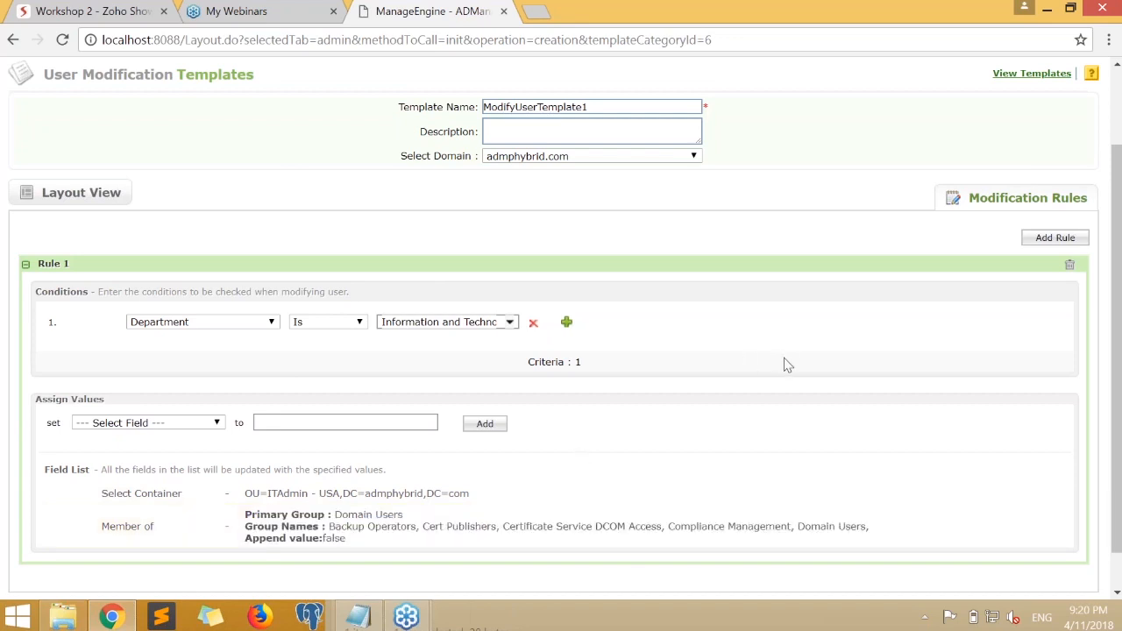
- Add a second modification rule, expand Rule 1 to compare both, and show the fields Rule 2 can assign
left_click(1032, 240)
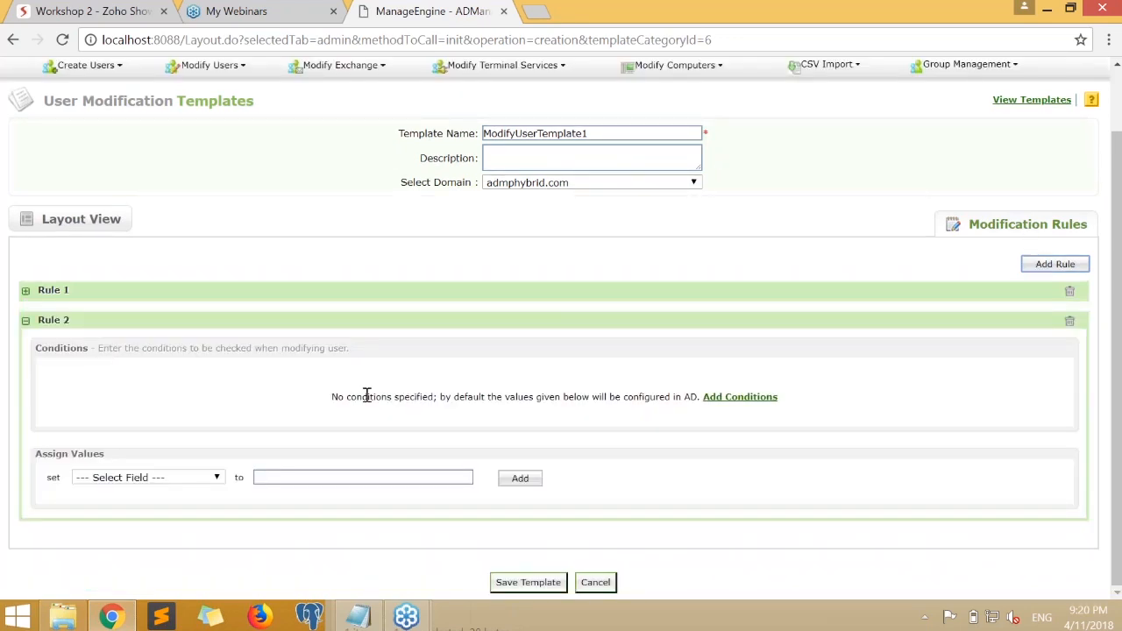
left_click(26, 290)
scroll(334, 415, "down", 3)
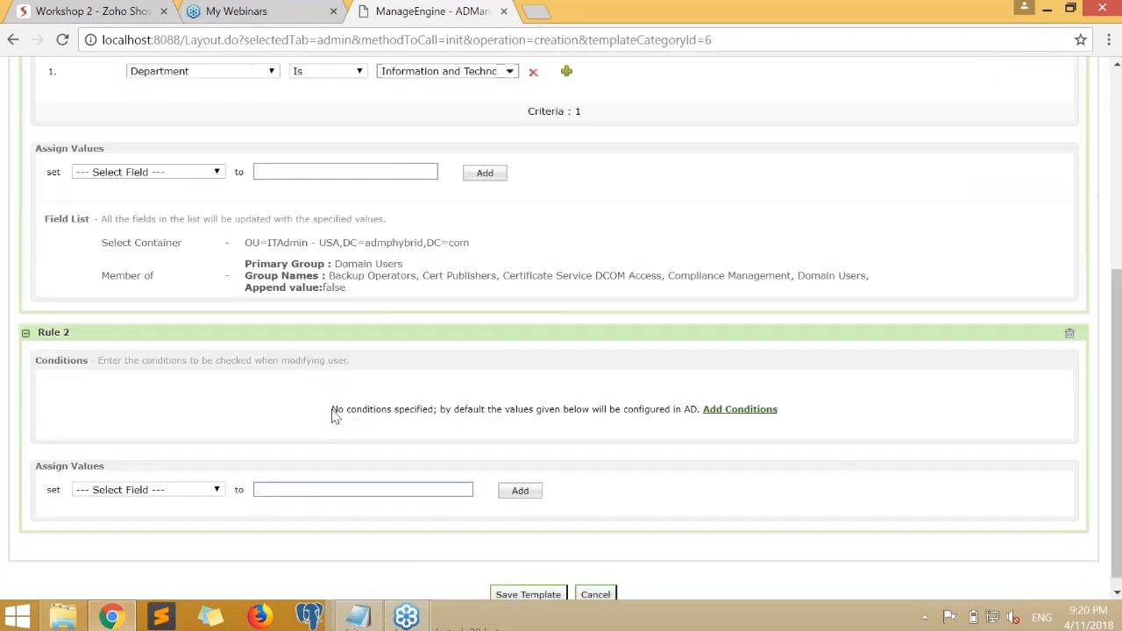
scroll(334, 416, "up", 3)
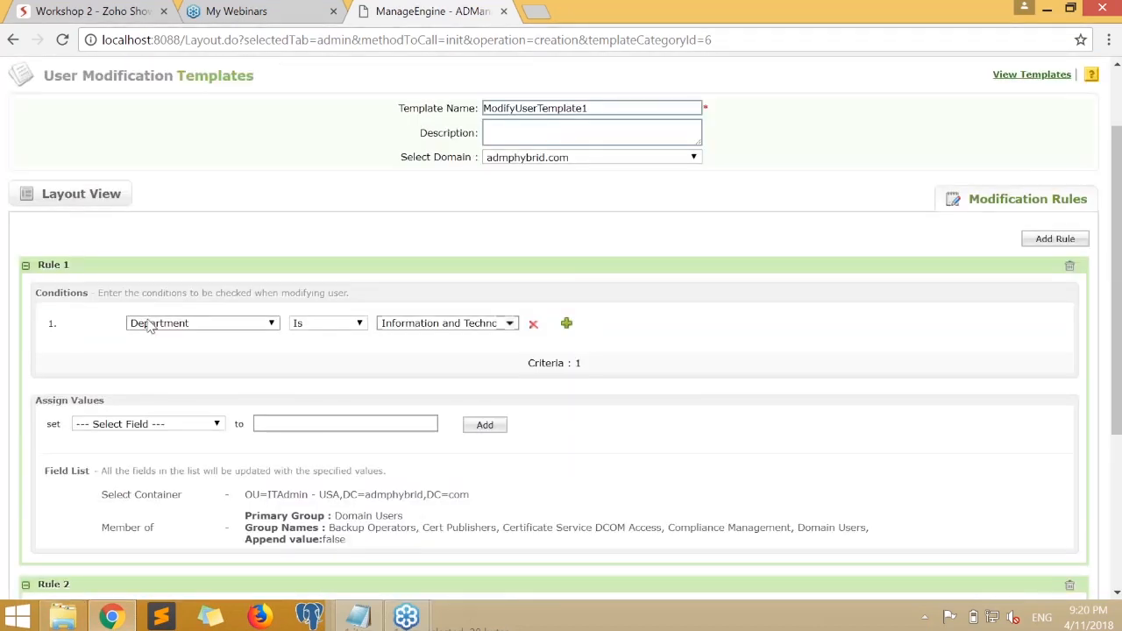
scroll(149, 324, "down", 3)
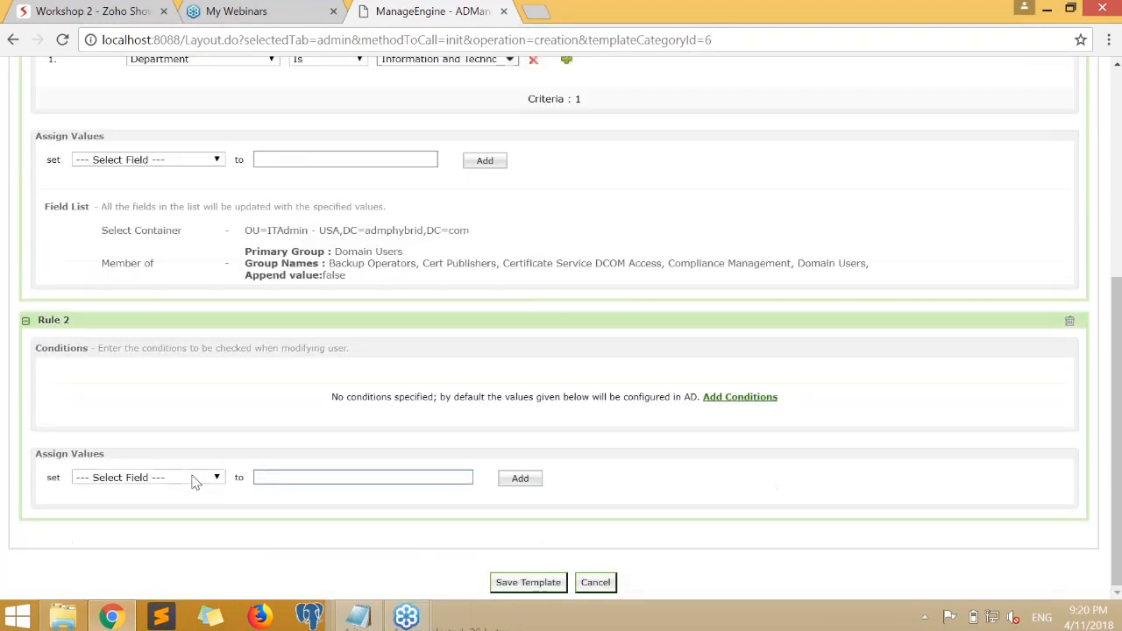
left_click(193, 480)
left_click(348, 417)
- Delete Rule 2 from the template
scroll(349, 417, "up", 1)
left_click(1070, 410)
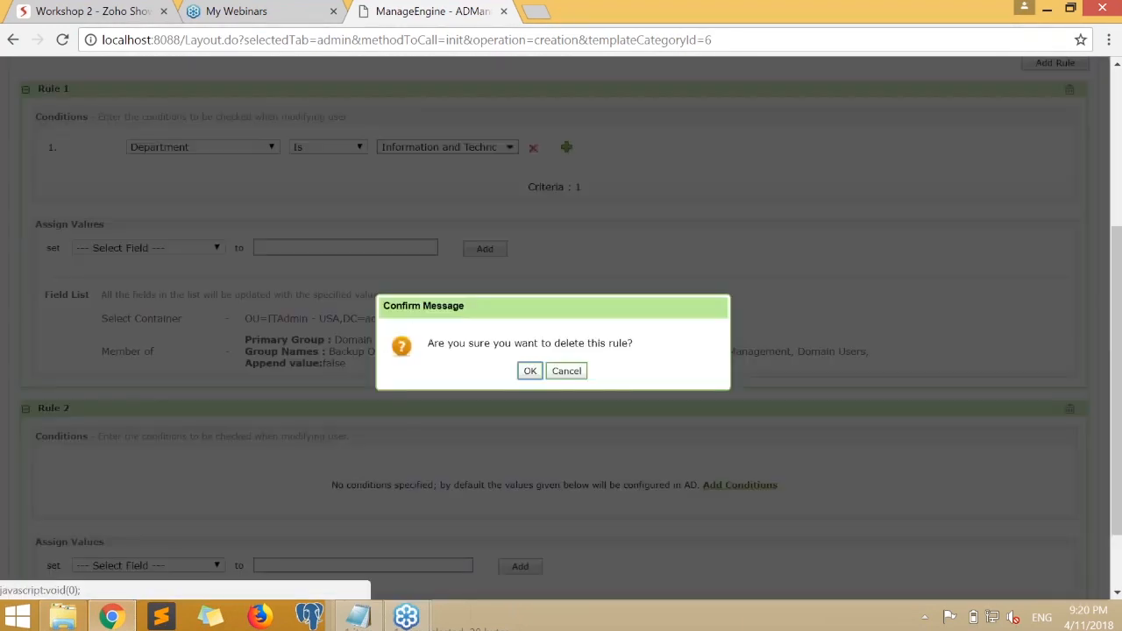
left_click(529, 370)
- Rename the modification template as Test template and save it
scroll(519, 373, "up", 2)
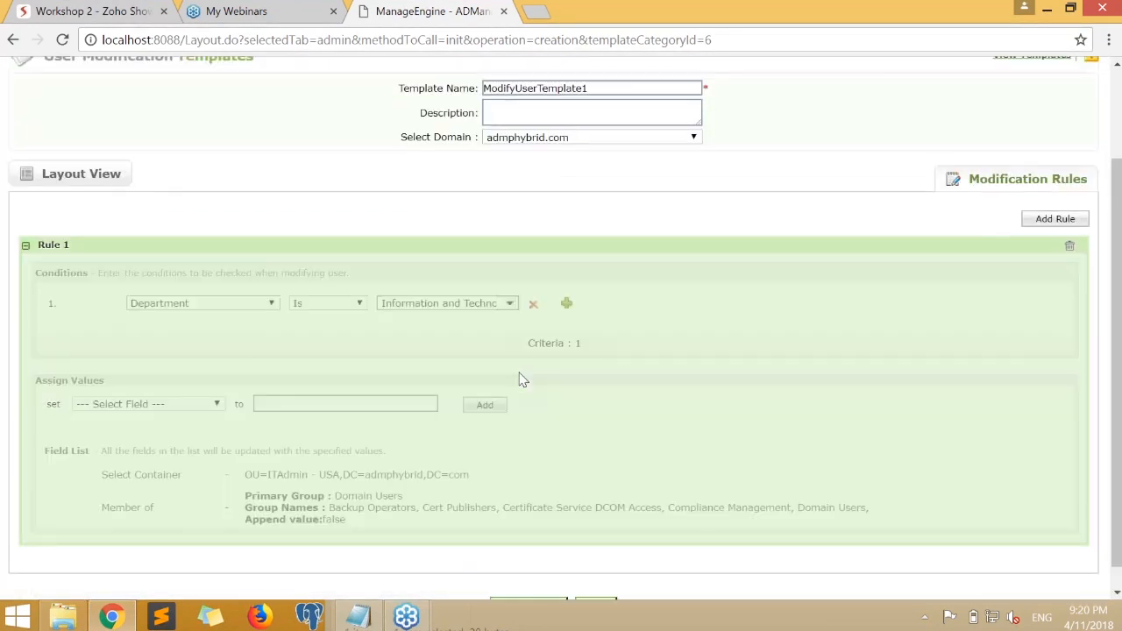
scroll(544, 295, "down", 2)
scroll(544, 295, "up", 2)
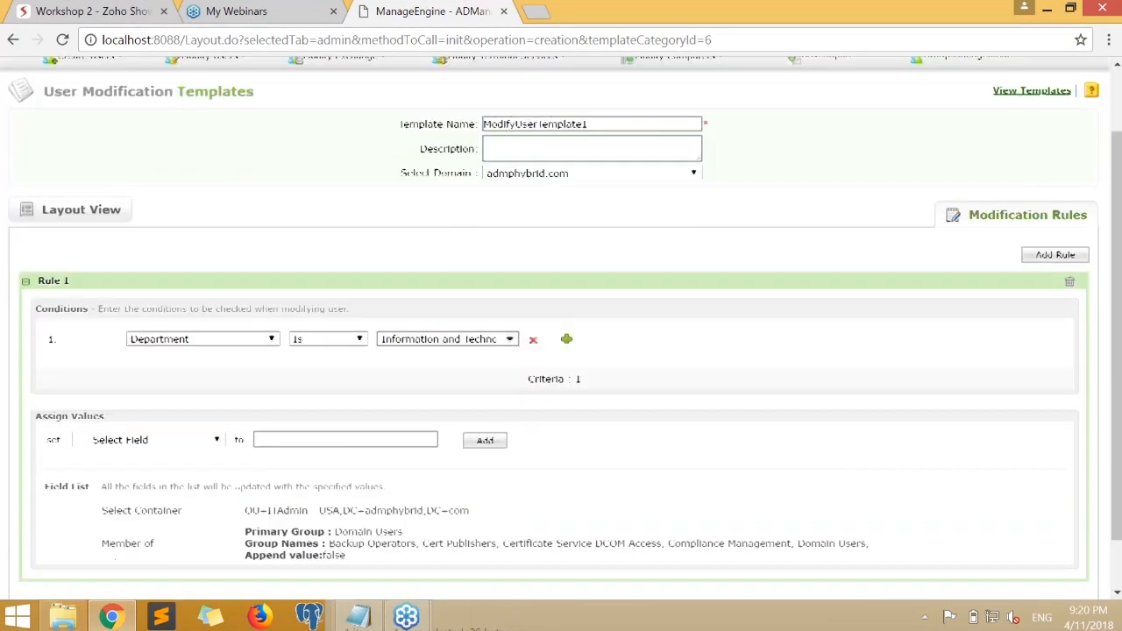
left_click_drag(605, 206, 377, 205)
type("Test template")
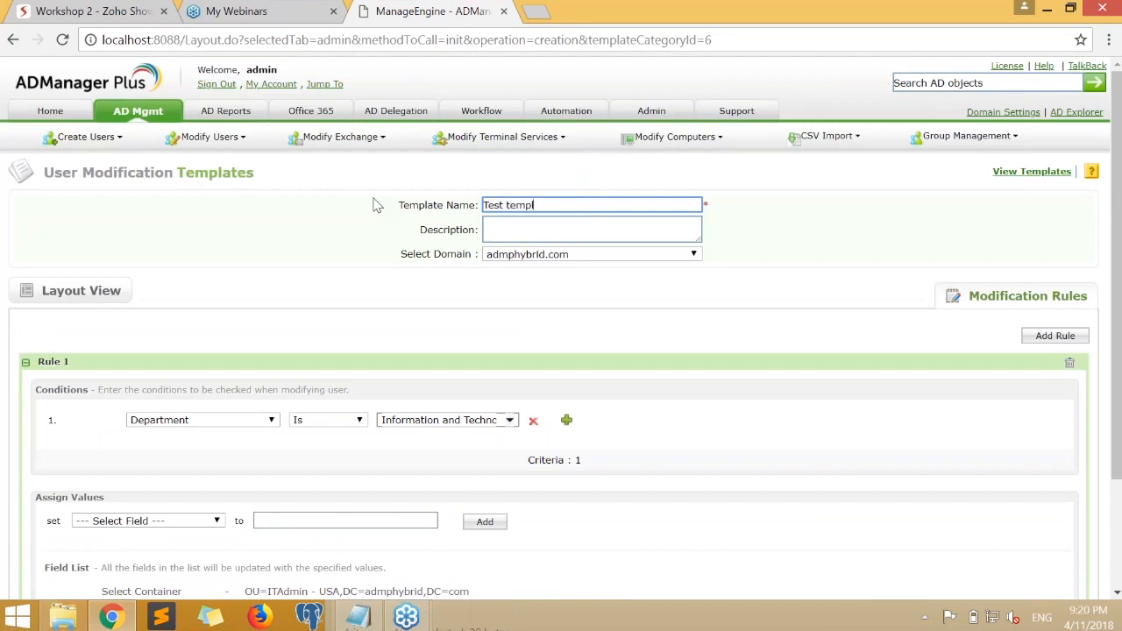
scroll(342, 272, "down", 3)
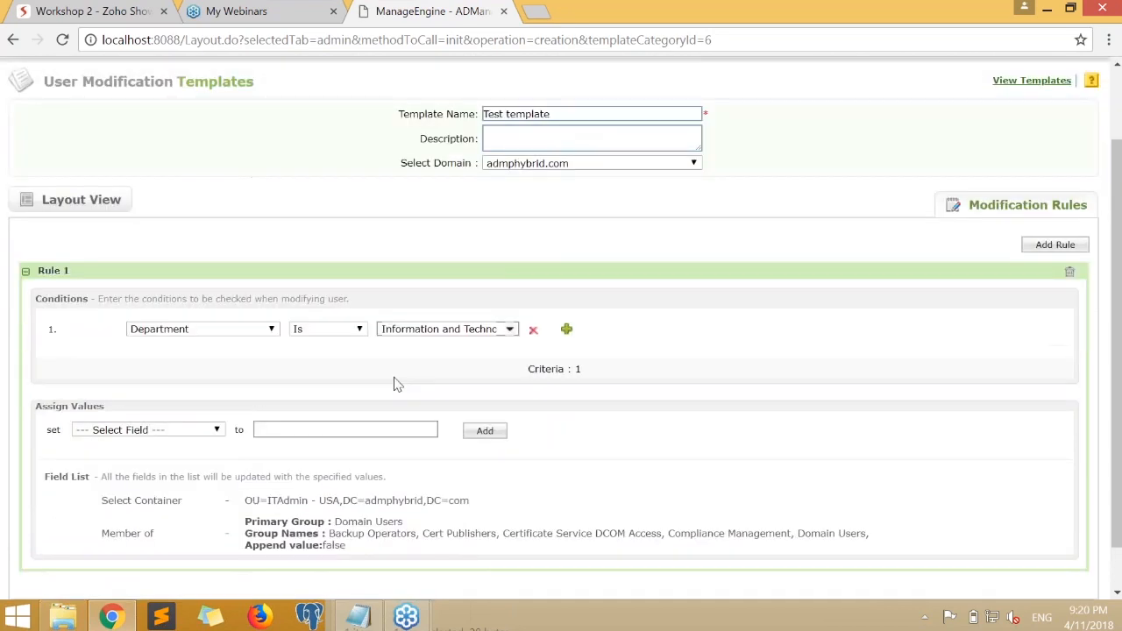
left_click(526, 583)
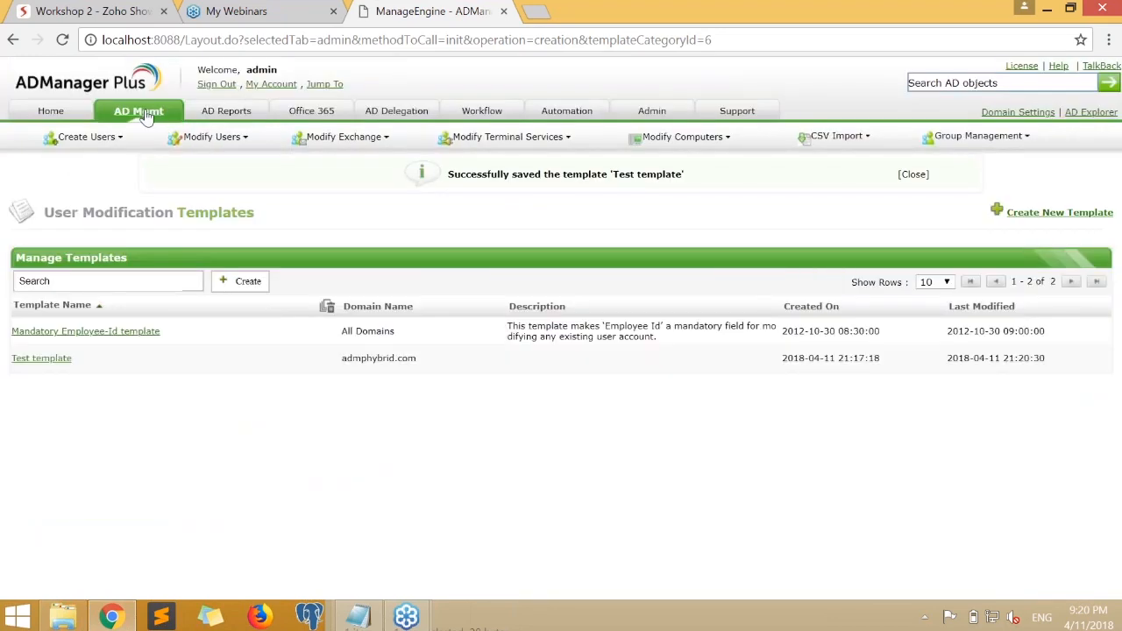
- Find workshopuser through Modify Single User and open the account's properties in a maximized window
left_click(141, 112)
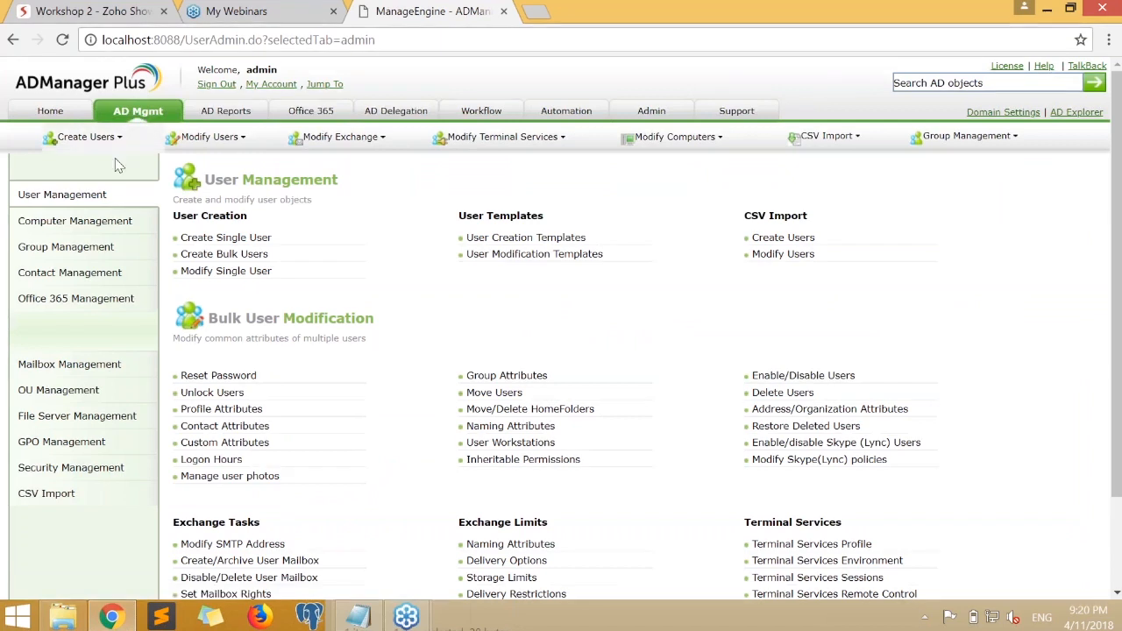
left_click(250, 272)
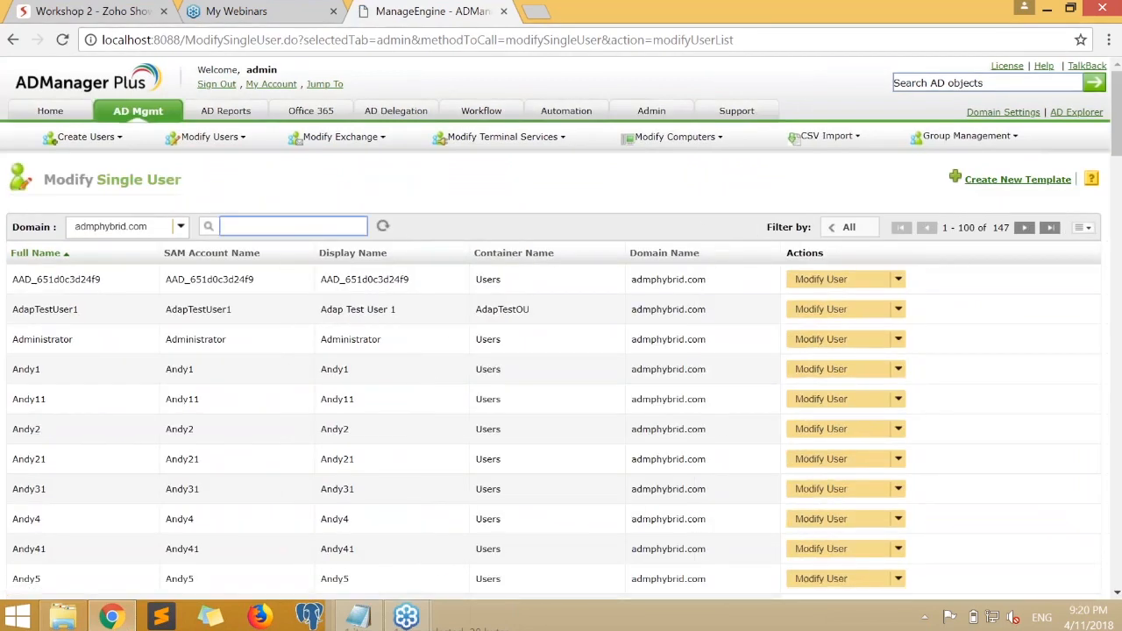
type("workshopuser")
left_click(268, 283)
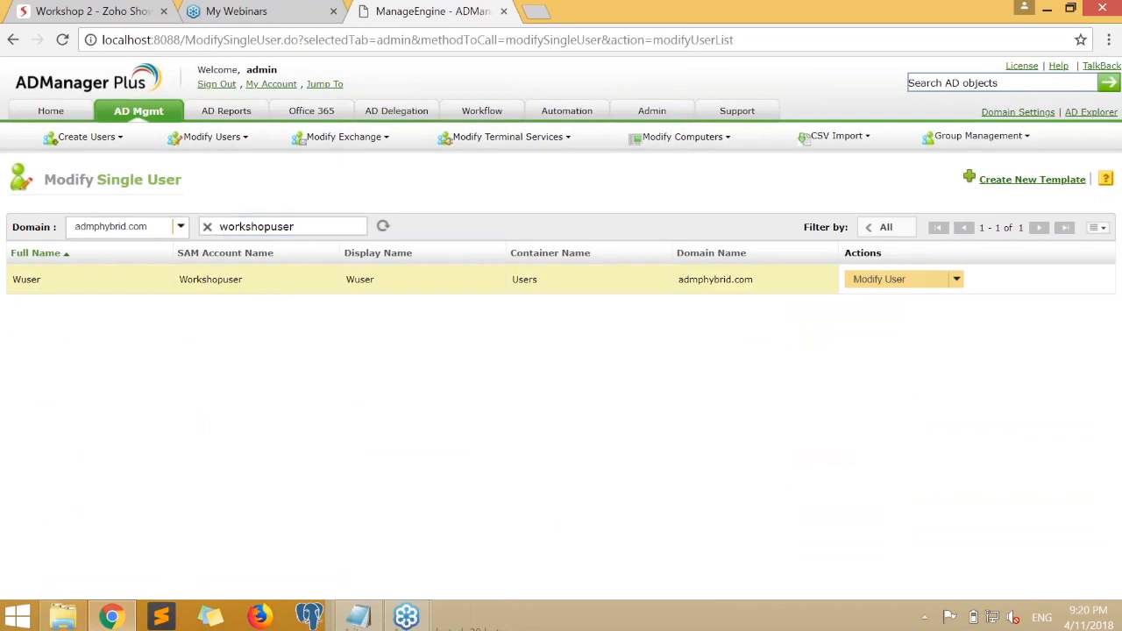
left_click_drag(582, 57, 555, 6)
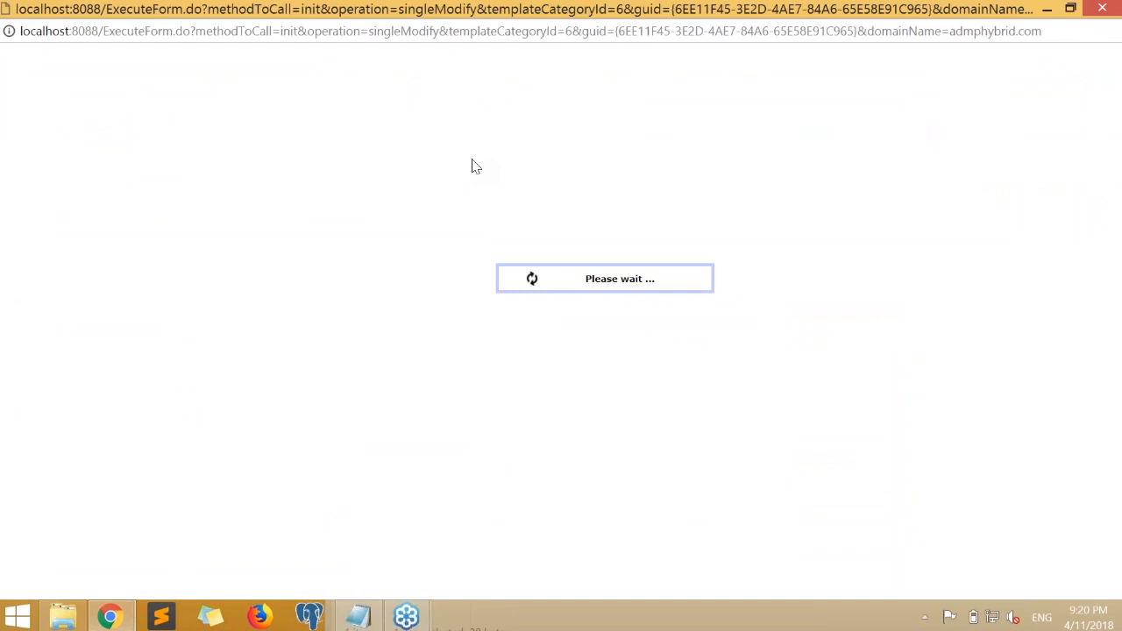
- Switch the user's modification form to Test template and review the Select Container field in the General section
left_click(433, 89)
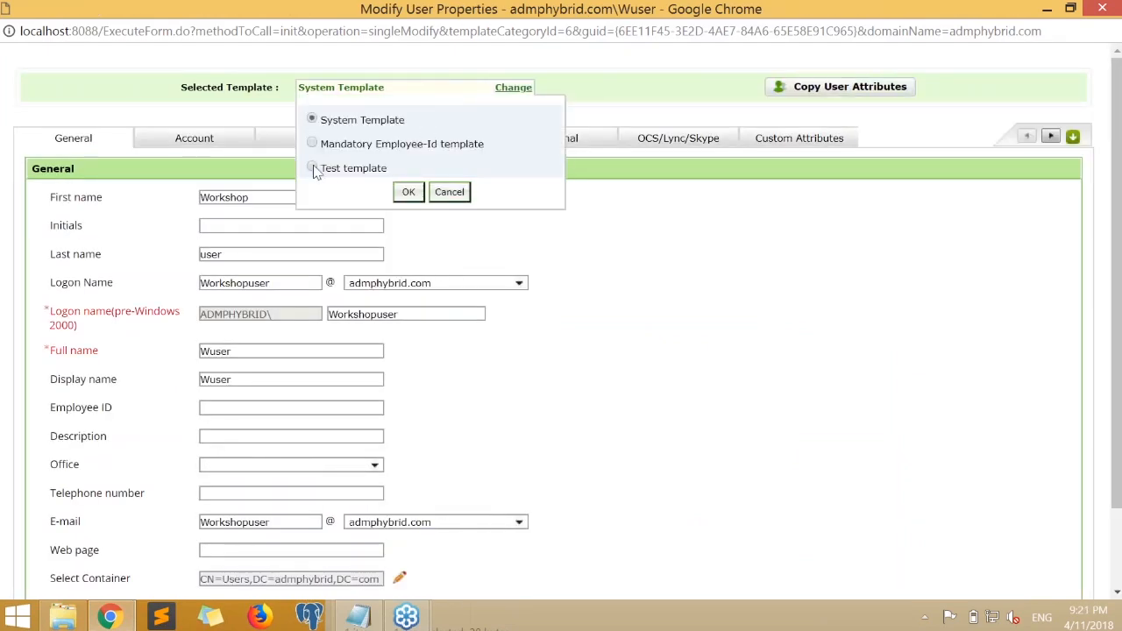
left_click(313, 168)
left_click(409, 193)
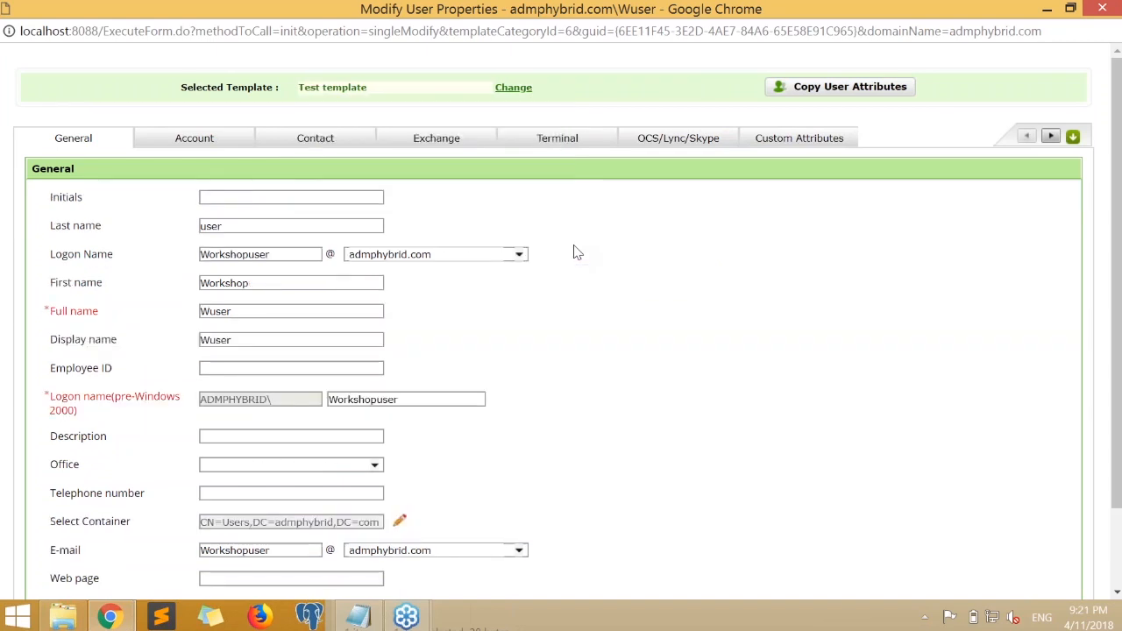
scroll(574, 253, "down", 2)
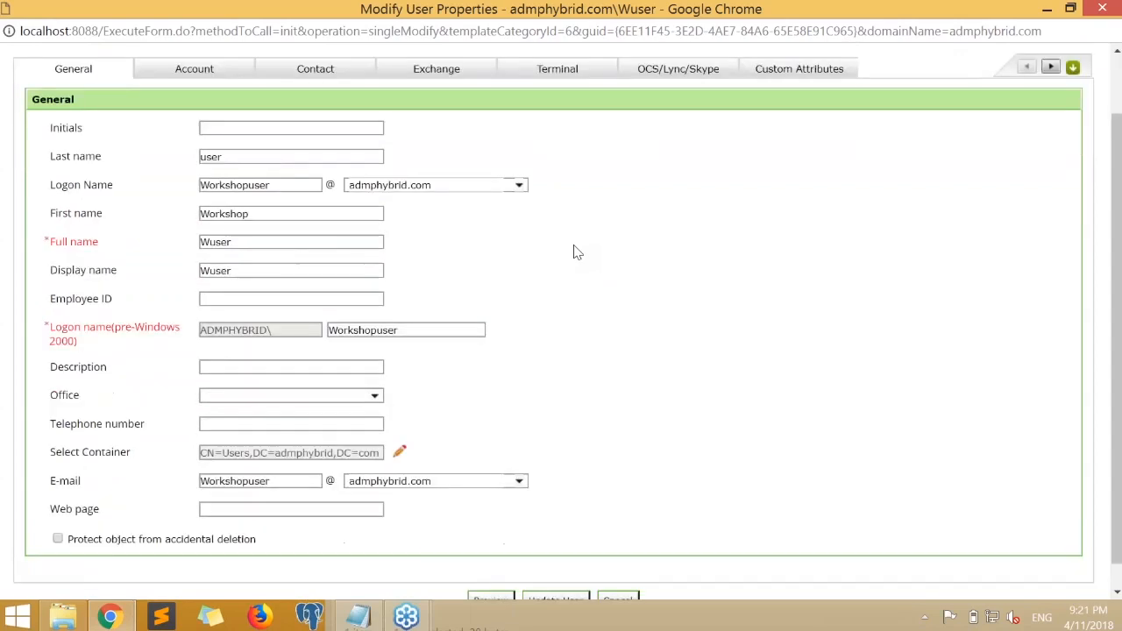
left_click_drag(51, 433, 337, 443)
left_click(775, 426)
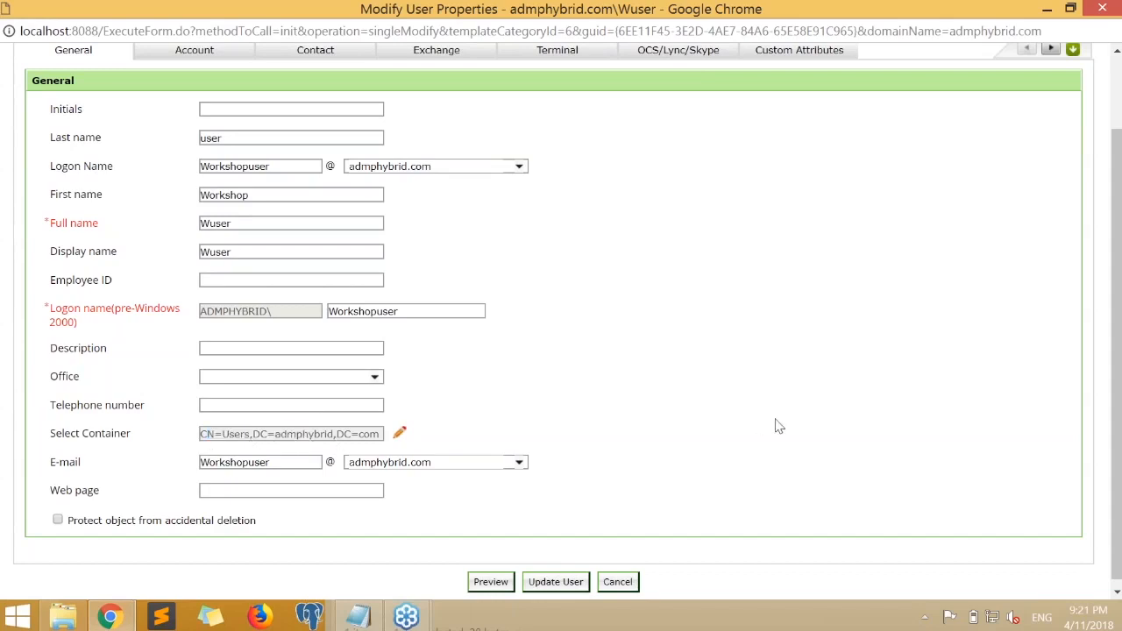
- Set the user's Department to Information and Technology in the contact details
scroll(778, 426, "up", 2)
left_click(296, 144)
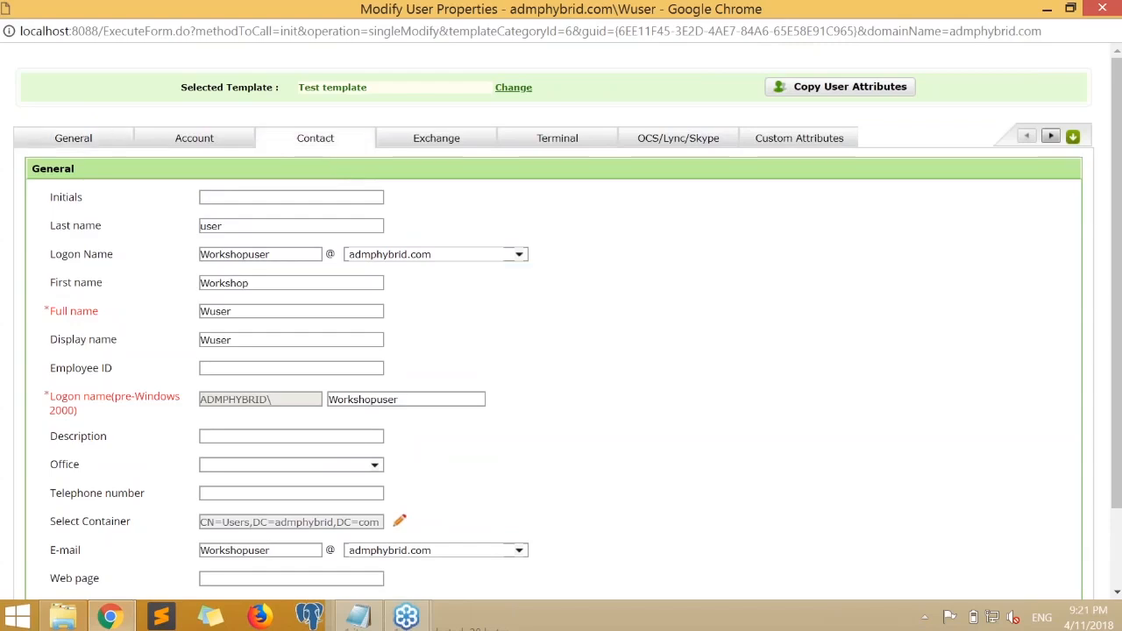
left_click(894, 226)
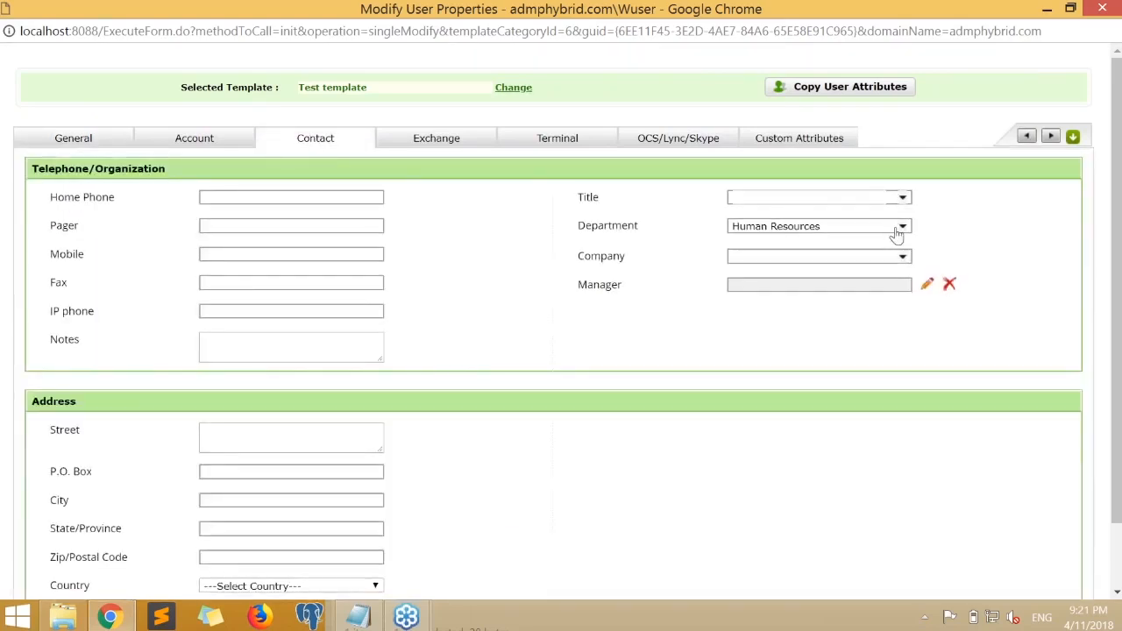
left_click(775, 309)
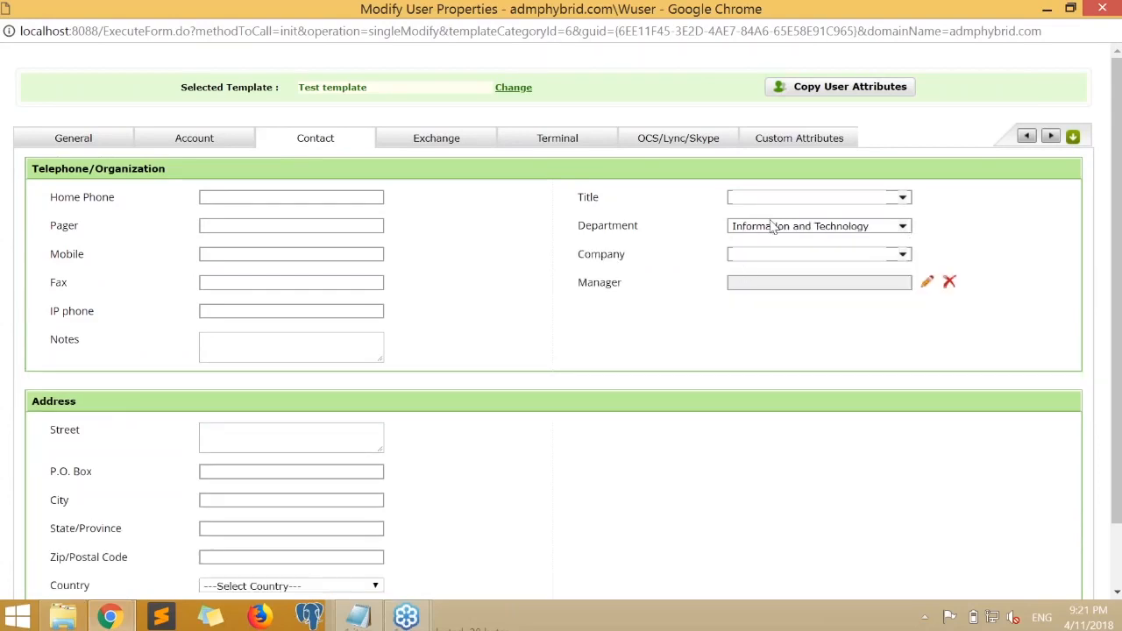
- Check the Select Container value in the user's General section
left_click(74, 138)
scroll(71, 351, "down", 1)
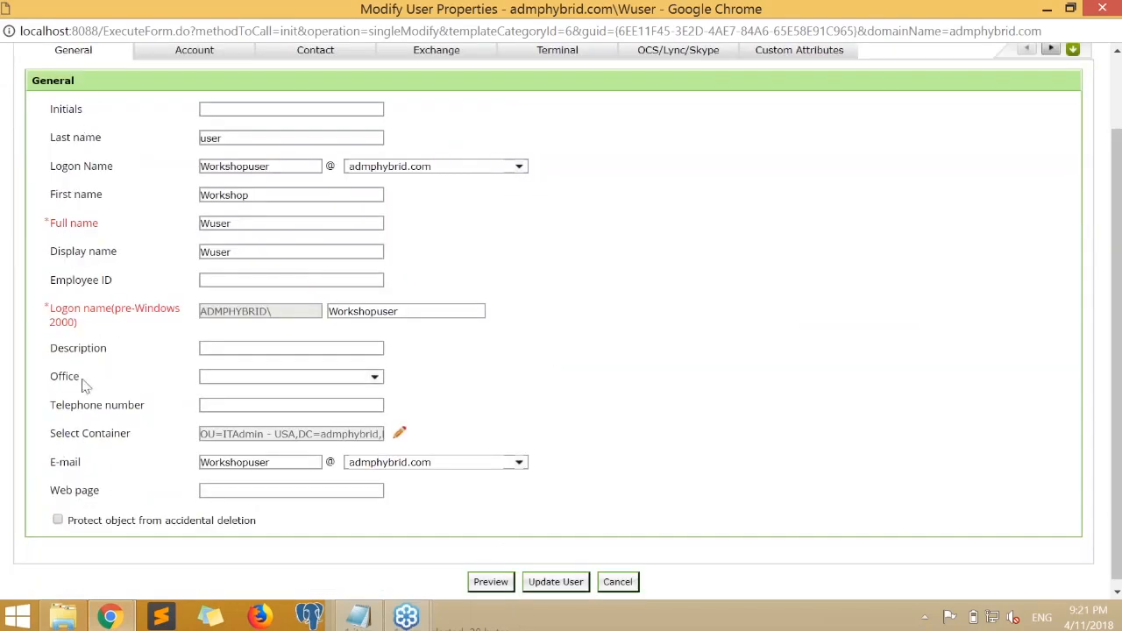
left_click_drag(50, 436, 295, 436)
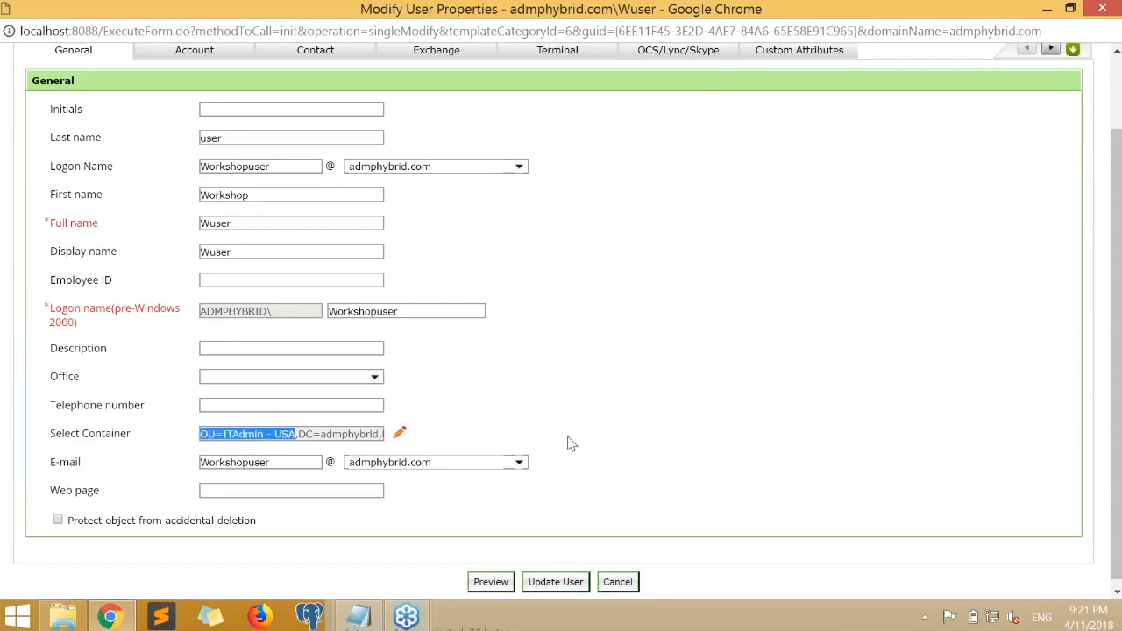
left_click(661, 445)
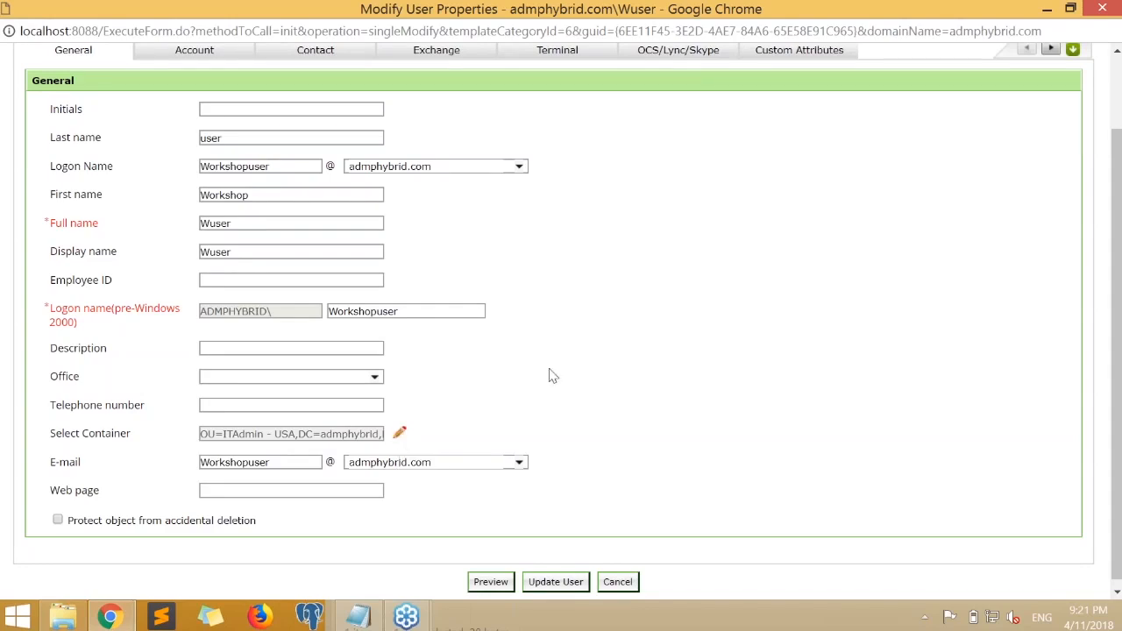
- Review the groups in the account's Member of list, and close the user's properties window without updating the user
scroll(553, 376, "up", 1)
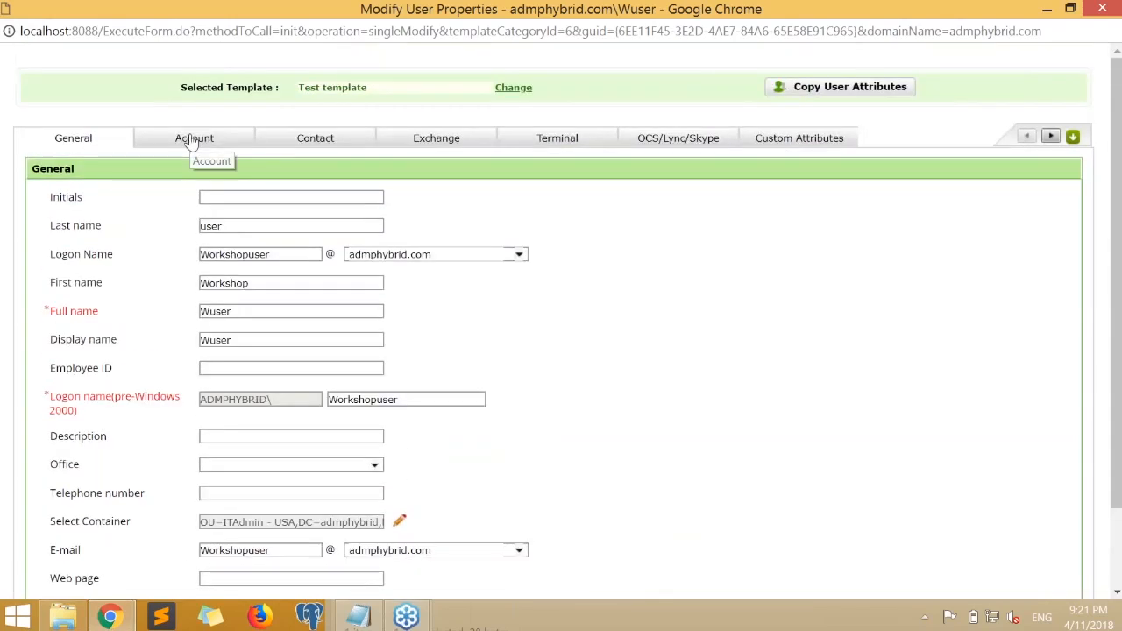
left_click(193, 142)
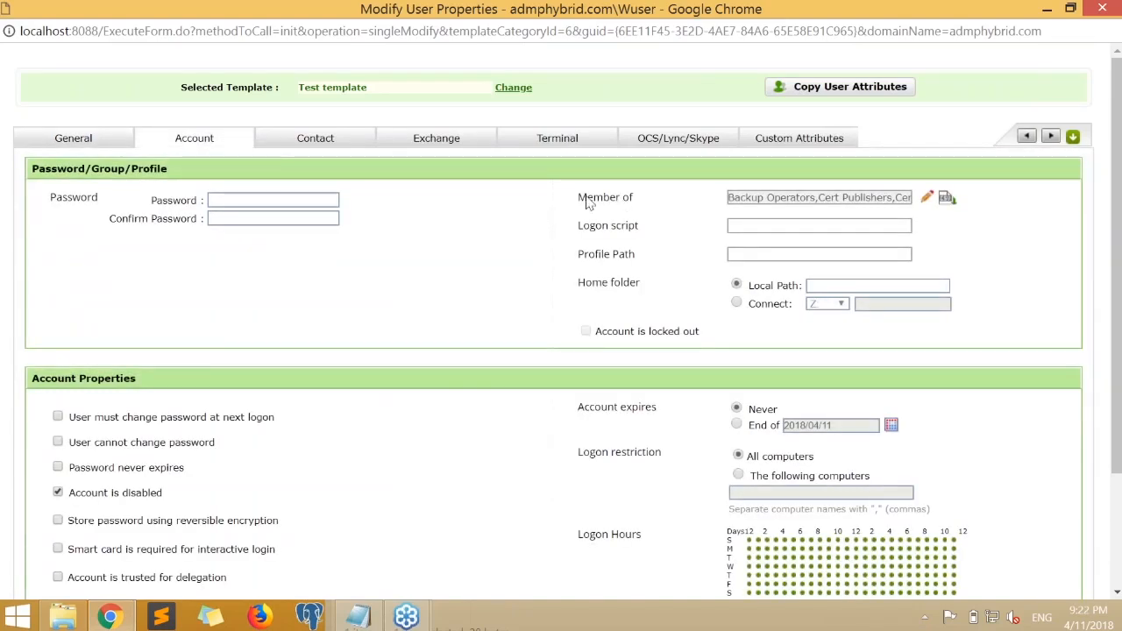
left_click_drag(730, 200, 919, 202)
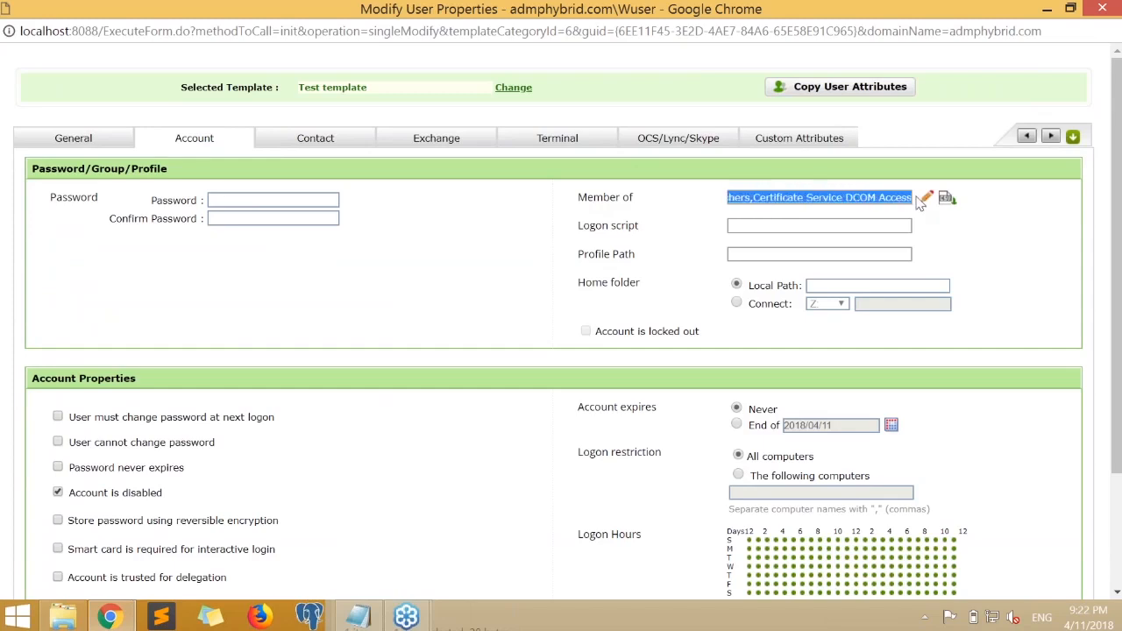
left_click(903, 201)
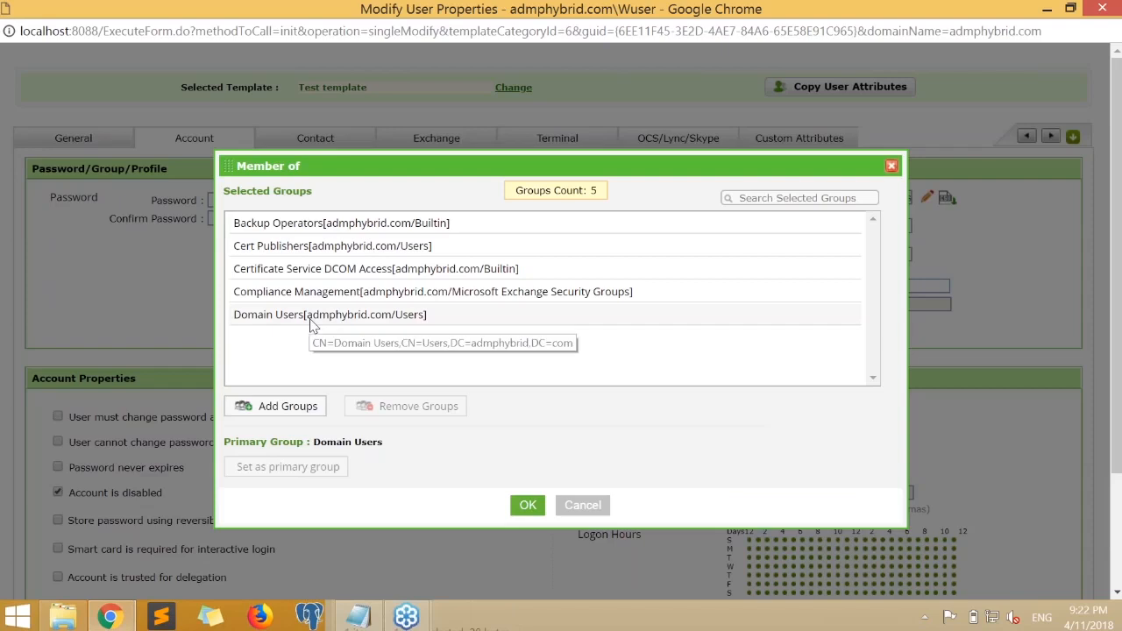
left_click_drag(332, 223, 491, 293)
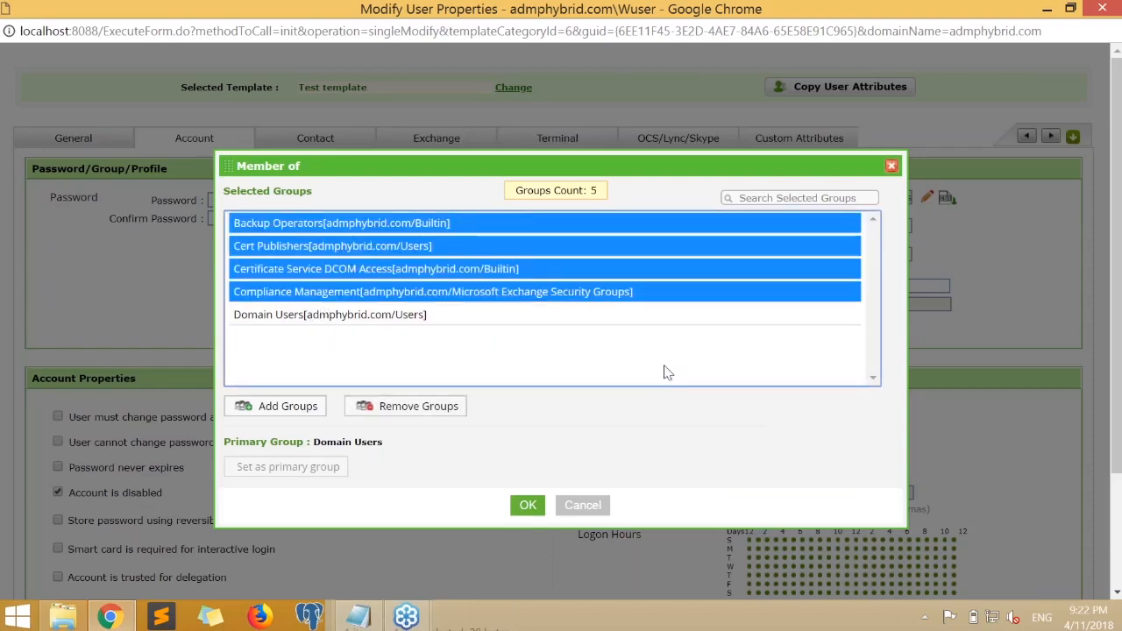
left_click(890, 165)
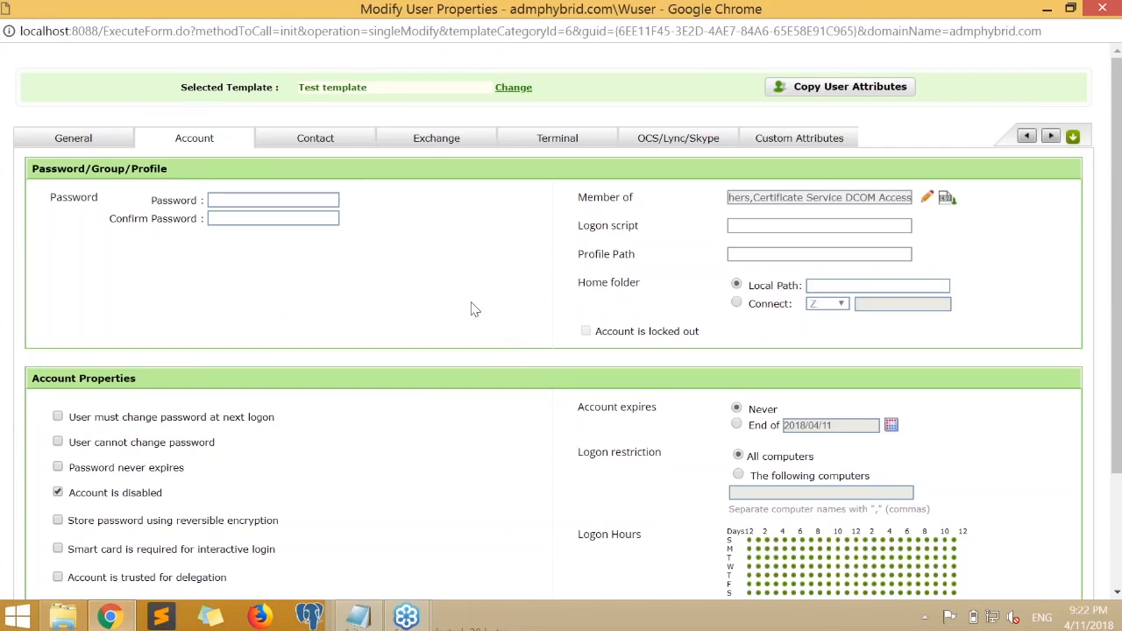
left_click(1094, 12)
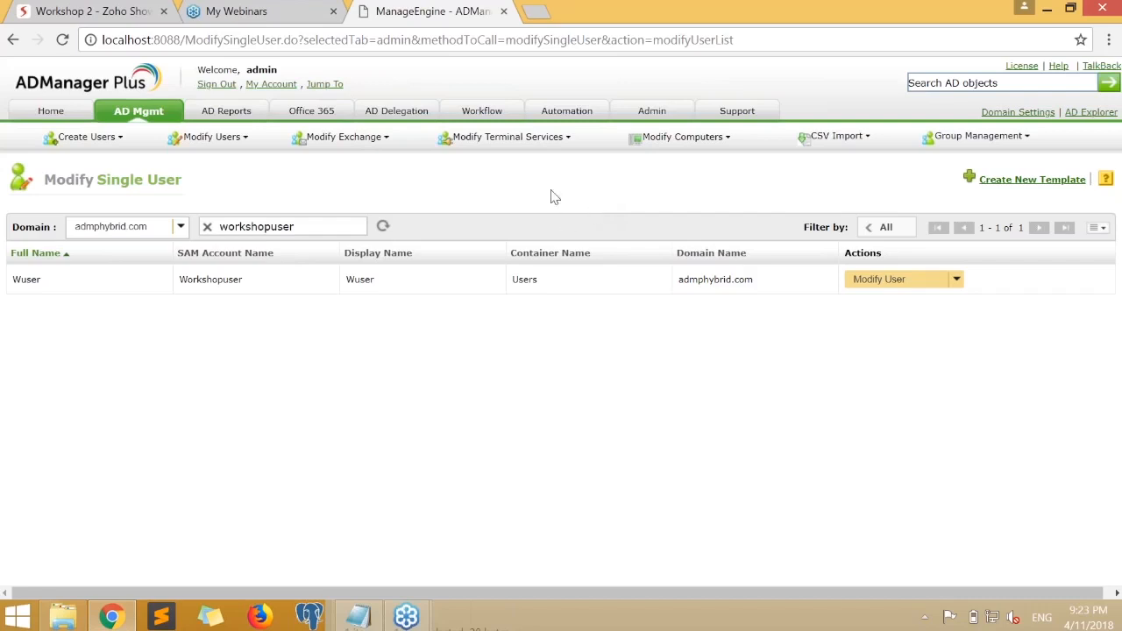
- Open the Office 365 Inactive Users report and examine its inactivity period setting
left_click(311, 111)
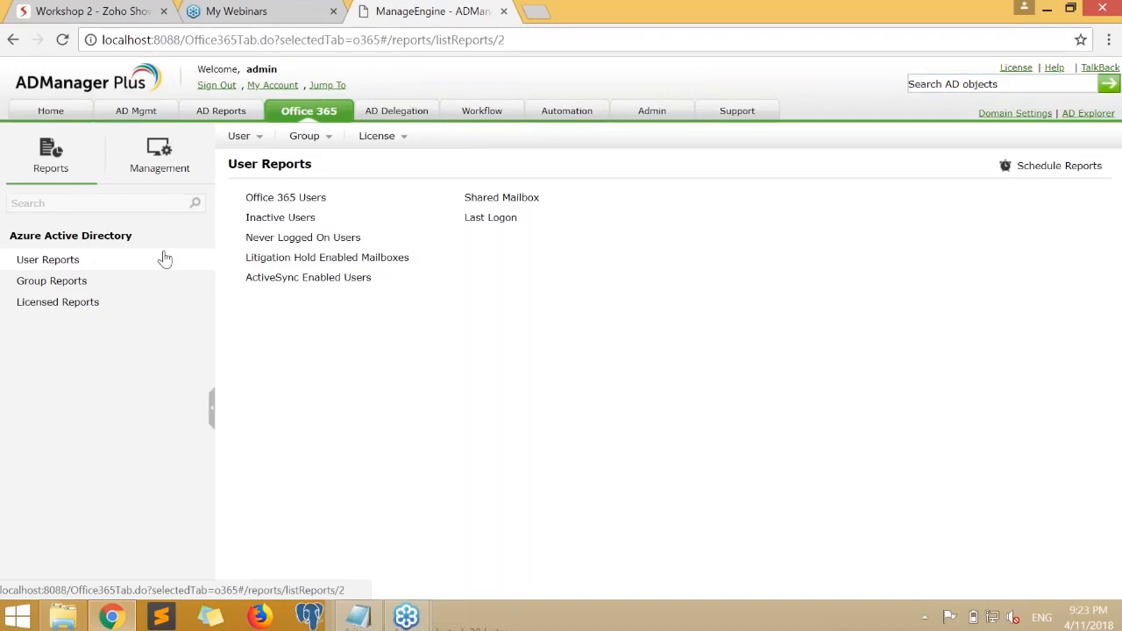
left_click(268, 218)
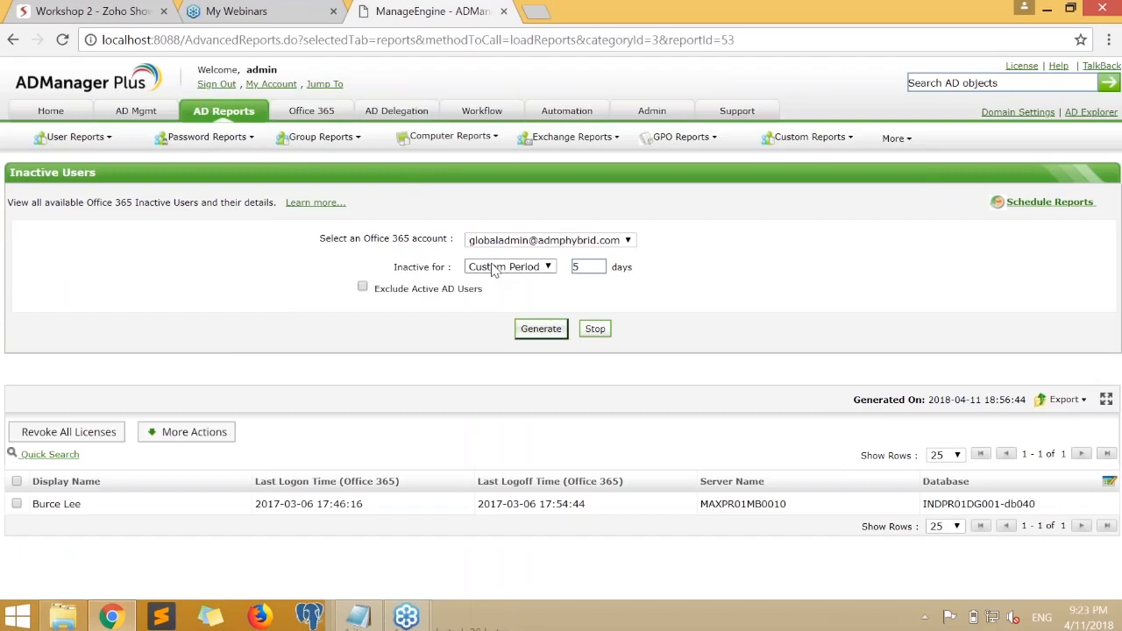
left_click_drag(445, 264, 657, 262)
left_click(651, 291)
- Generate the Office 365 Inactive Users report for the Last 30 Days and review the available inactivity periods
left_click(546, 269)
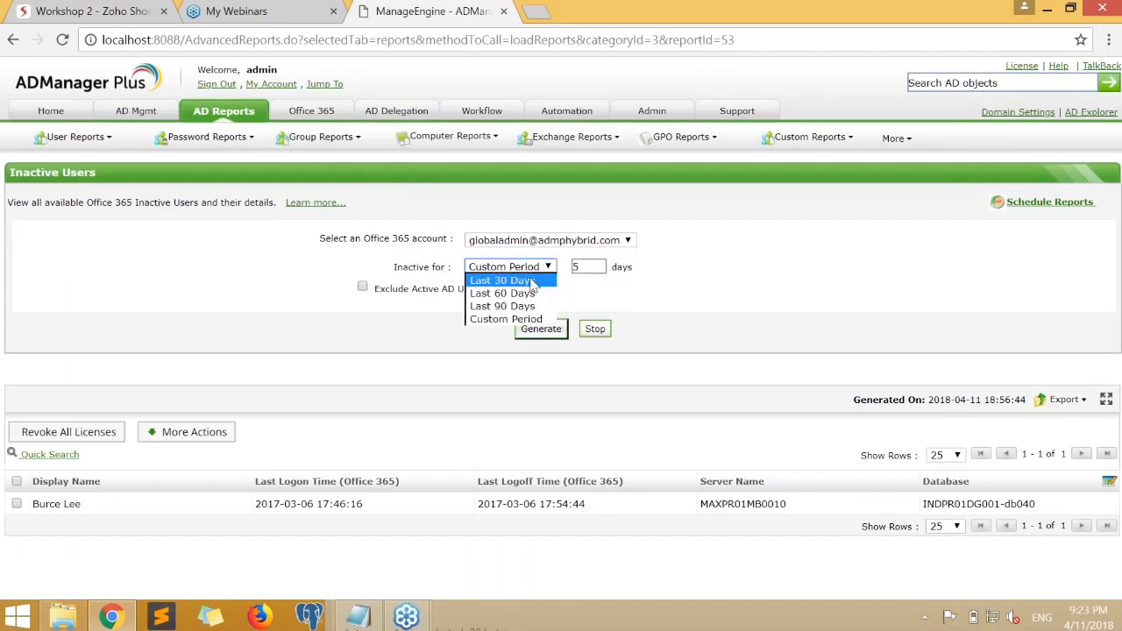
left_click(526, 280)
left_click(517, 269)
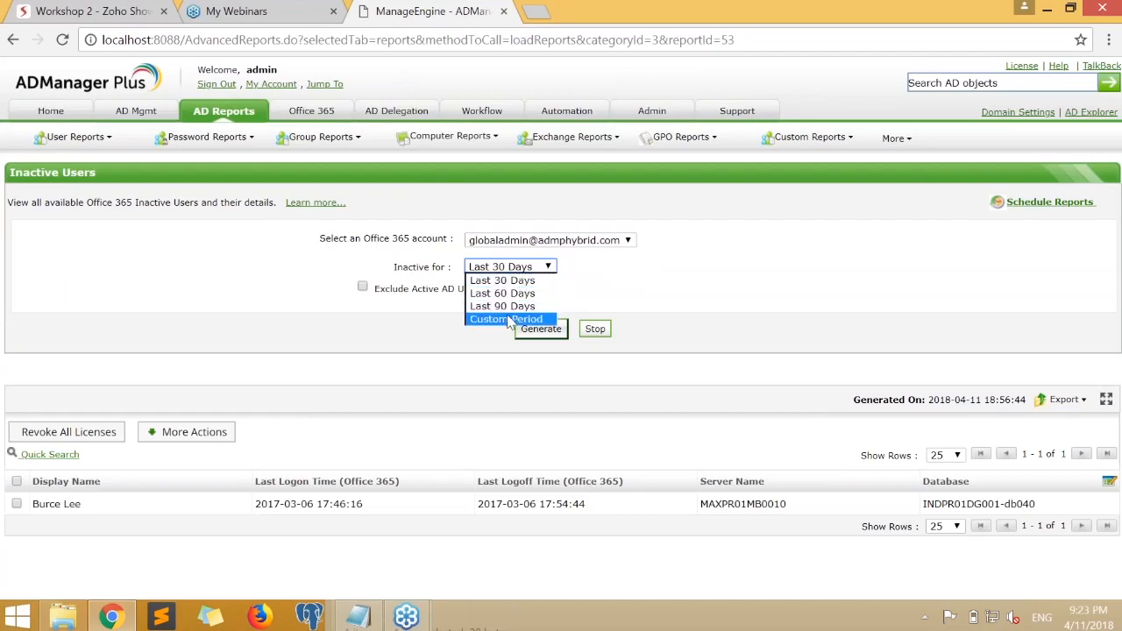
left_click(509, 320)
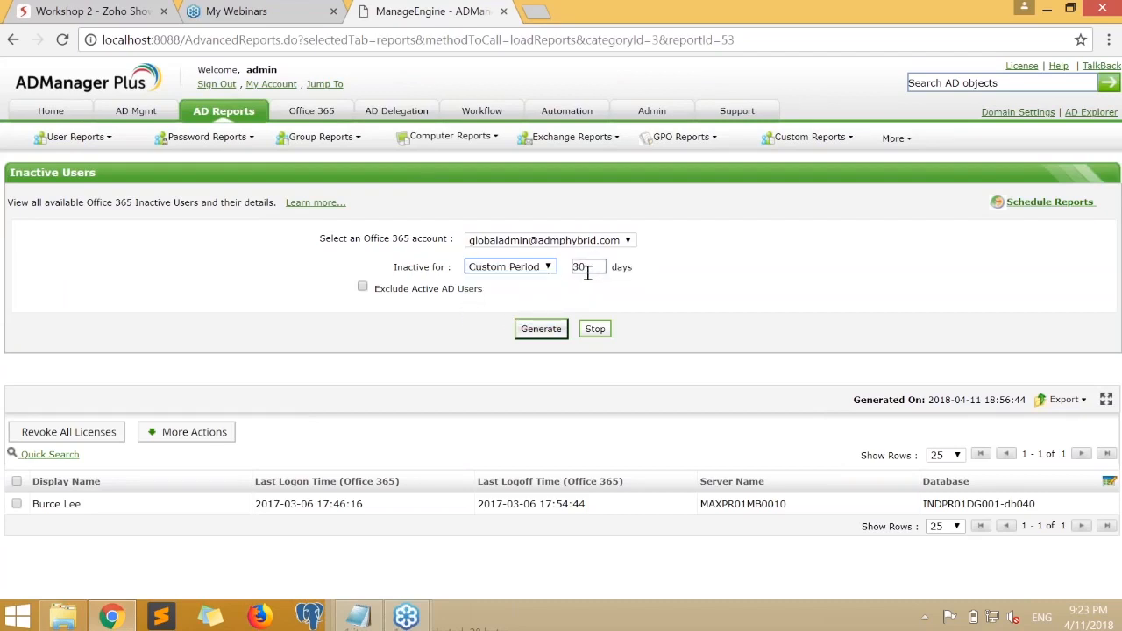
left_click(531, 267)
left_click(517, 279)
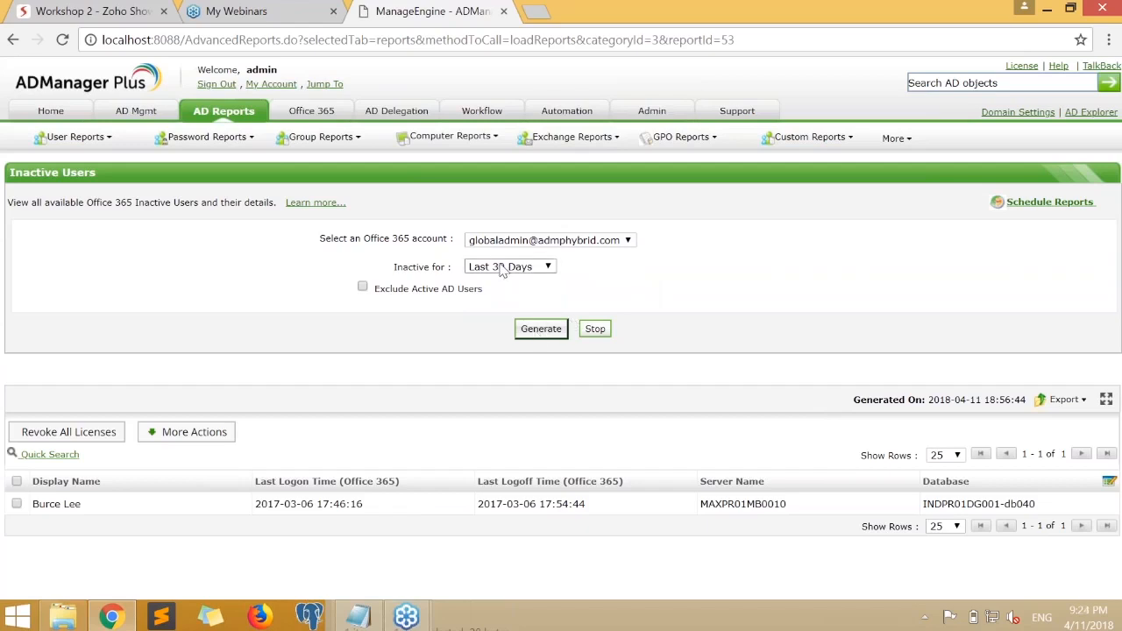
left_click(540, 330)
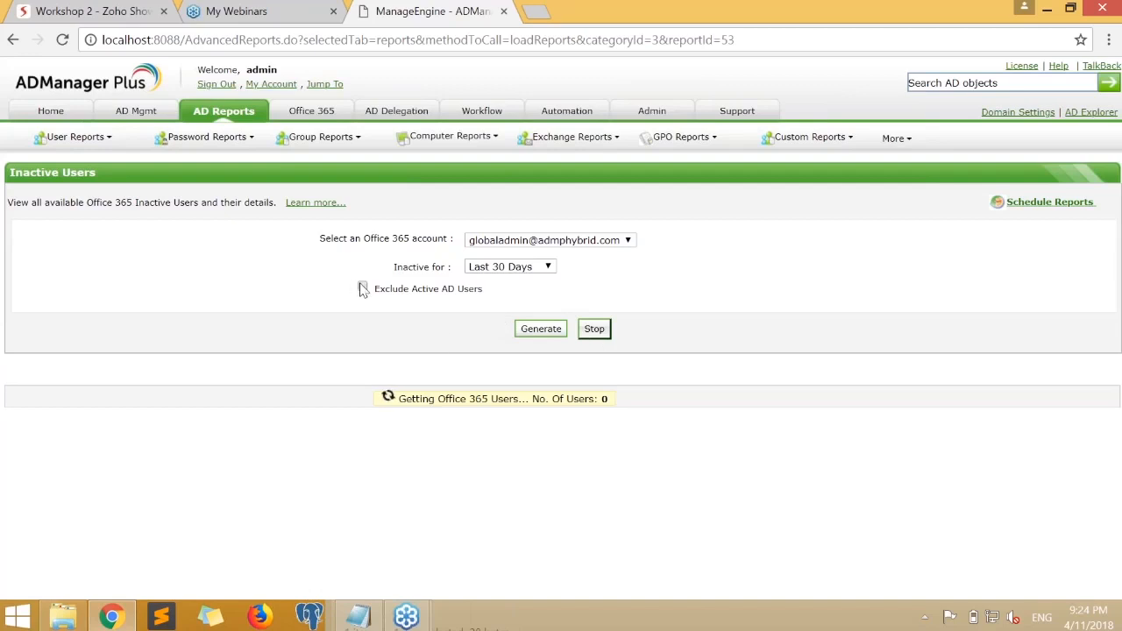
left_click(546, 266)
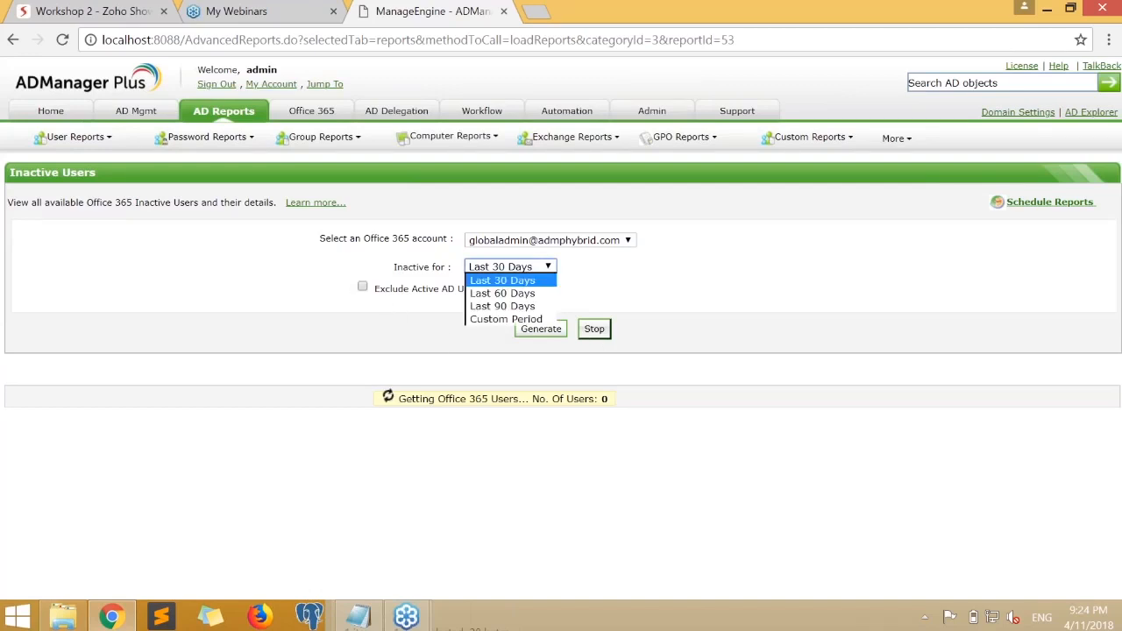
left_click(679, 266)
left_click(680, 268)
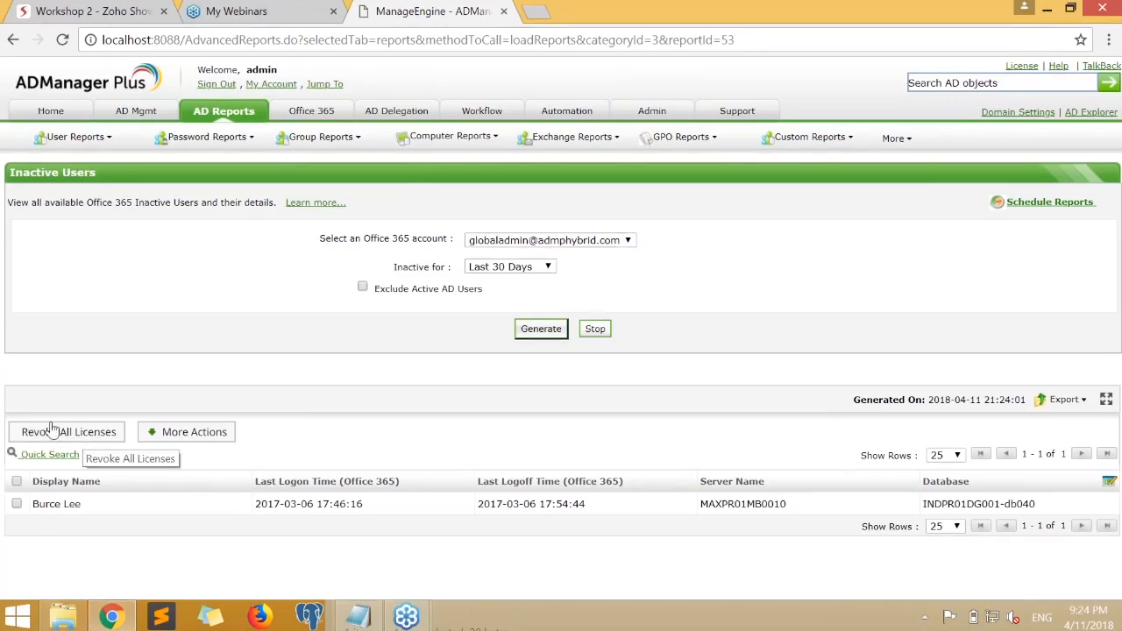
- Select the inactive user in the report results and run the Assign / Remove Licenses action on the account
left_click(17, 506)
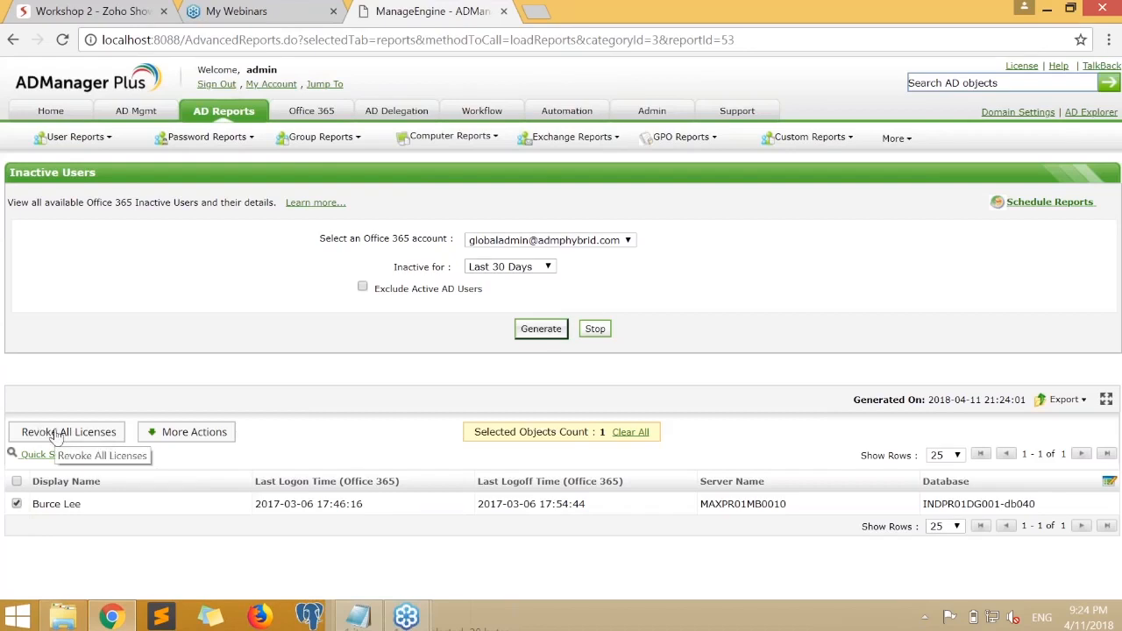
left_click_drag(32, 504, 375, 509)
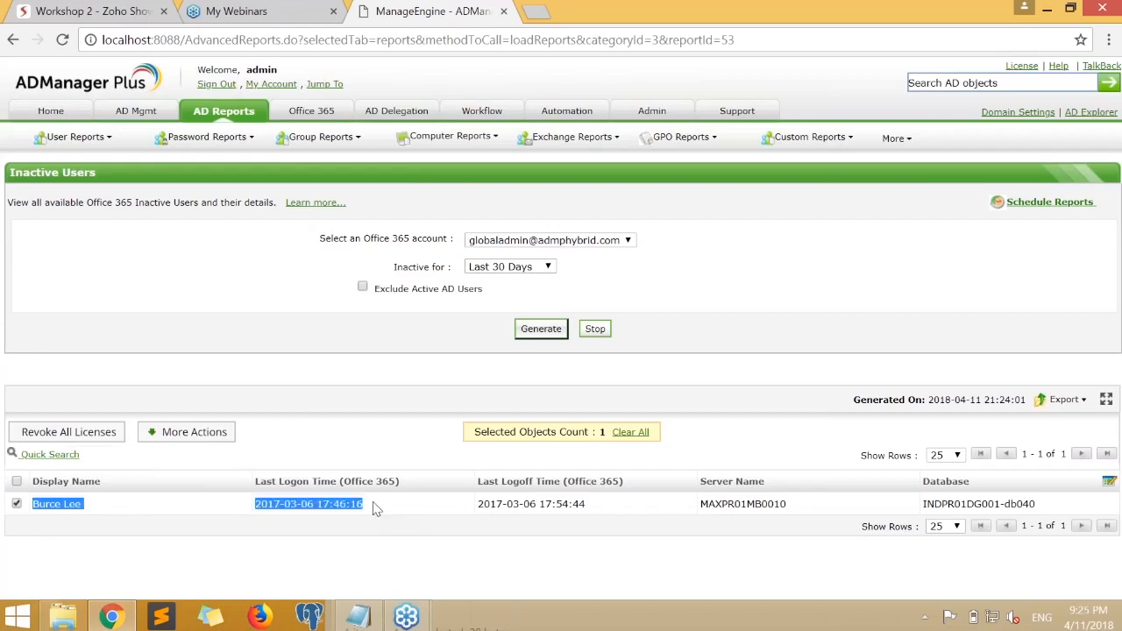
left_click(344, 397)
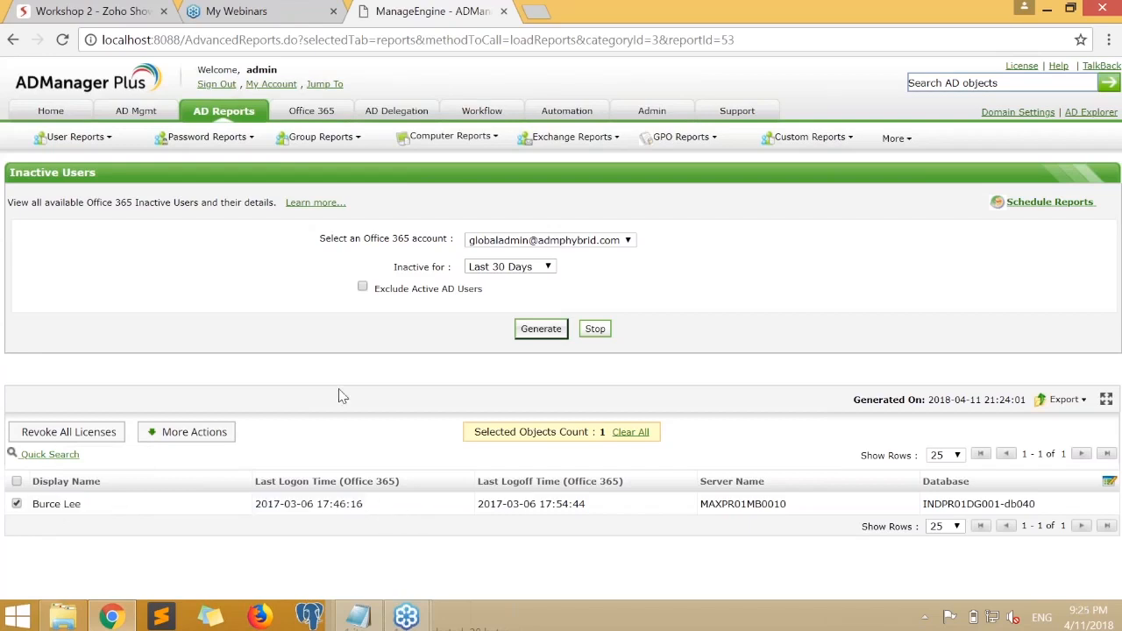
left_click(158, 441)
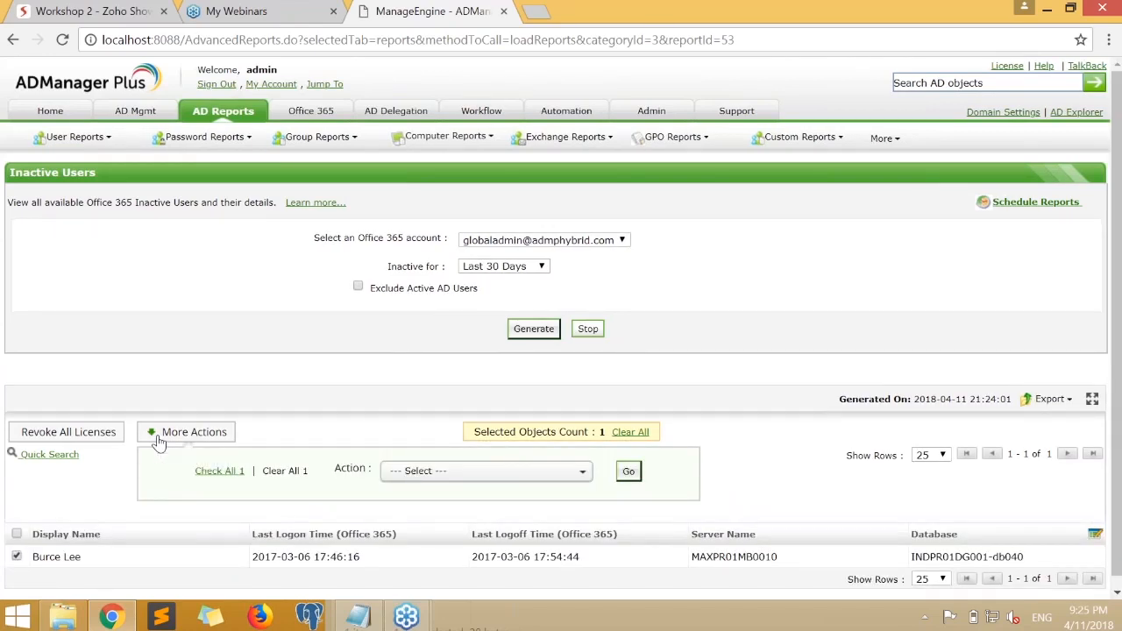
scroll(158, 441, "down", 1)
left_click(415, 464)
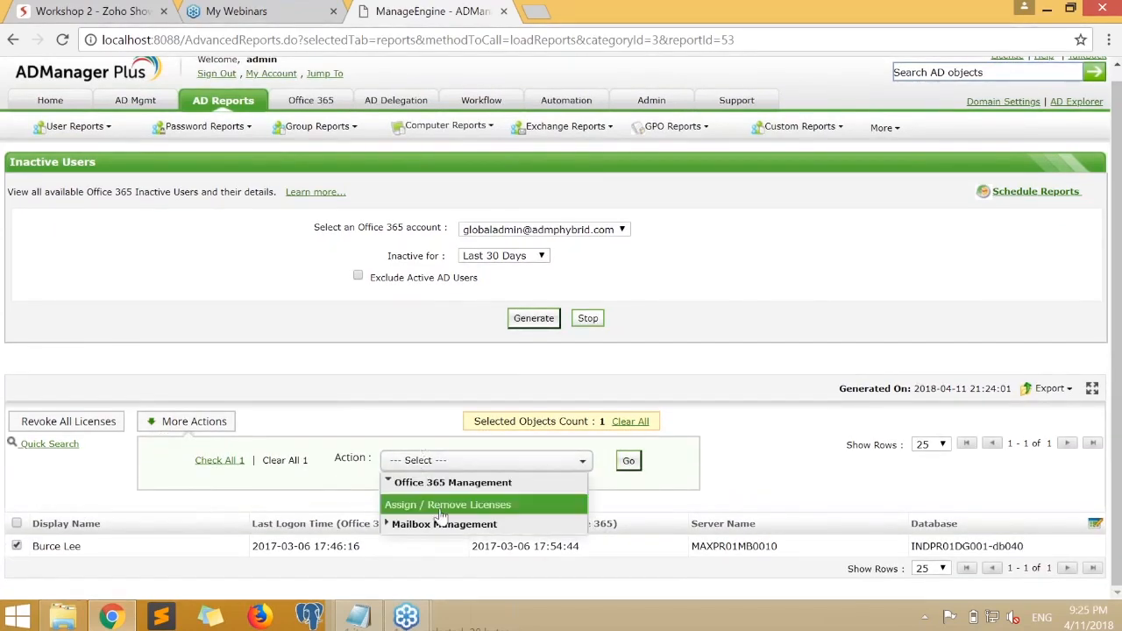
left_click(419, 523)
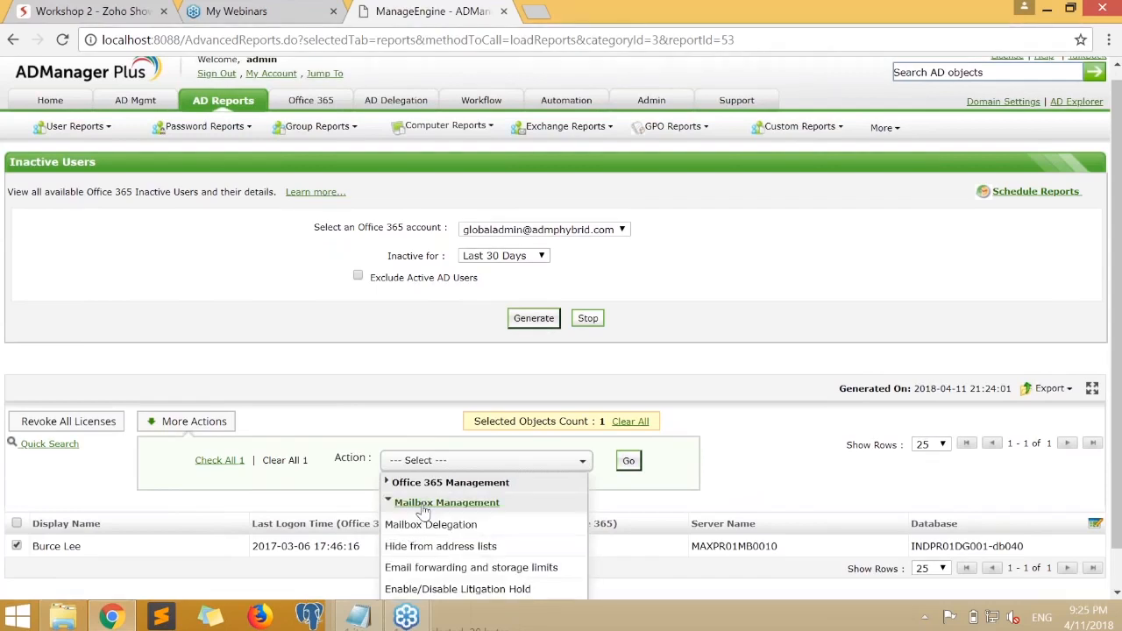
left_click(427, 507)
left_click(441, 509)
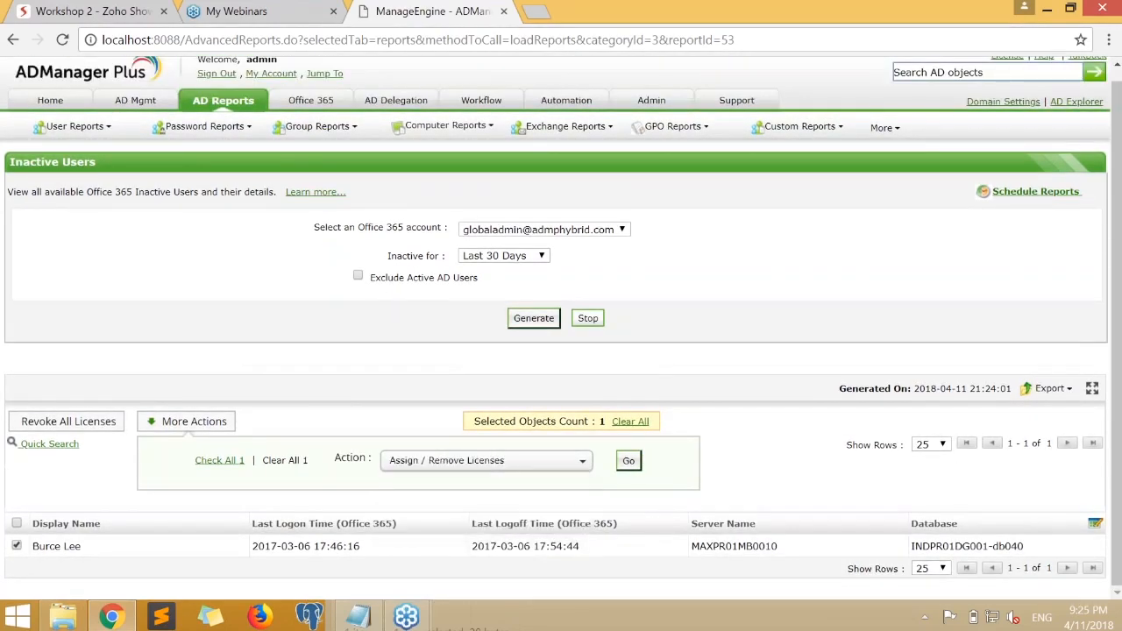
left_click(628, 463)
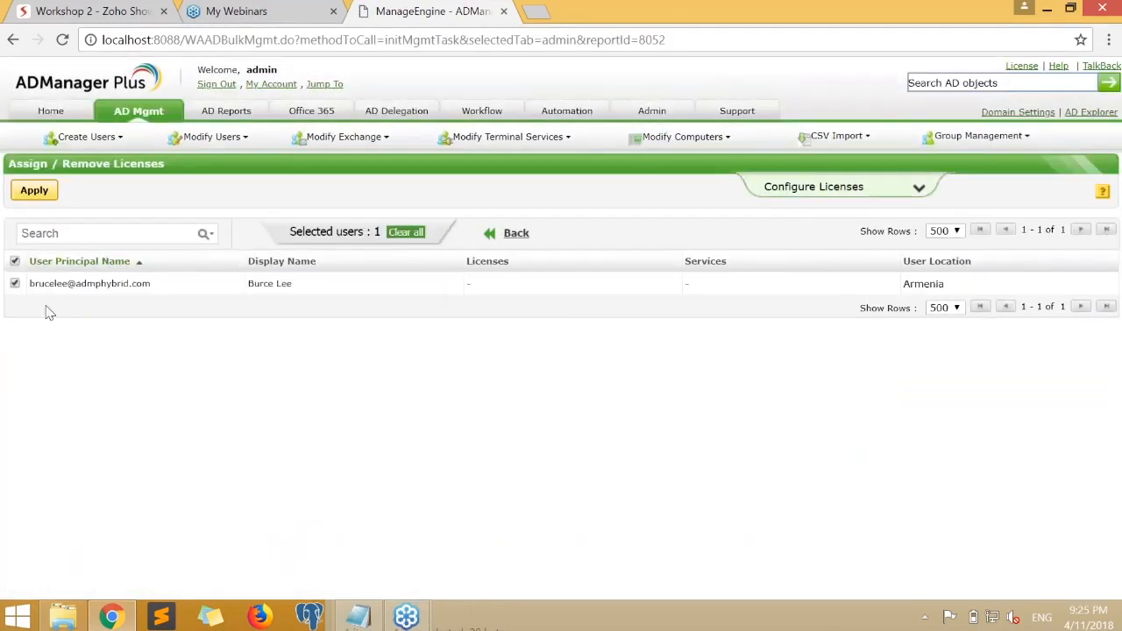
- Expand the license configuration, try the Add licenses and Replace licenses options, and choose Remove all licenses for the selected user
left_click(804, 197)
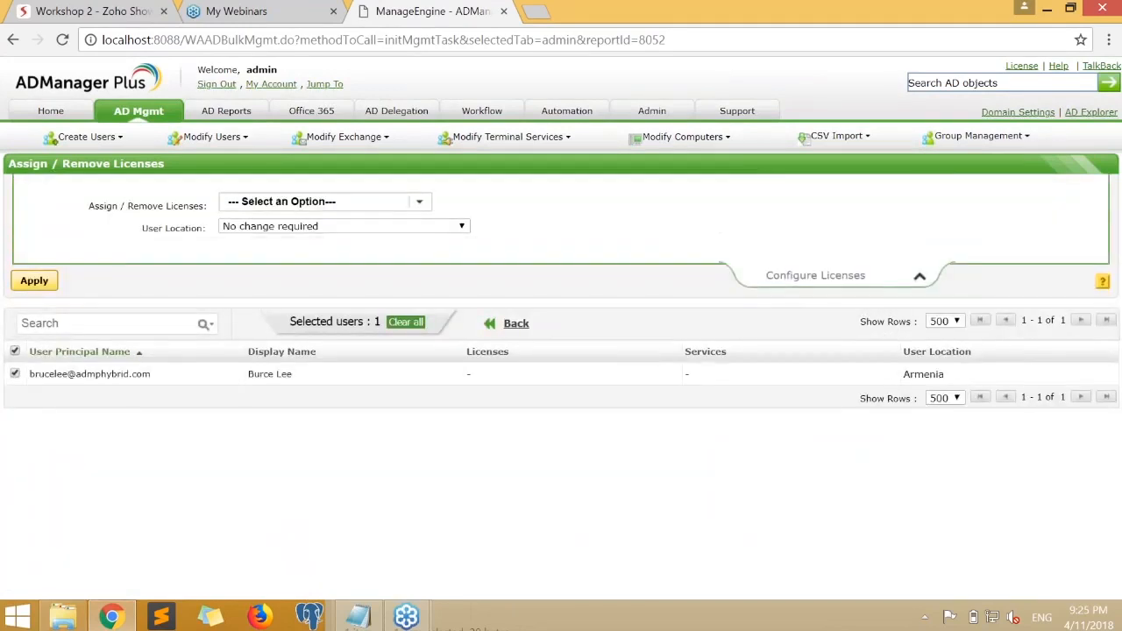
left_click(408, 202)
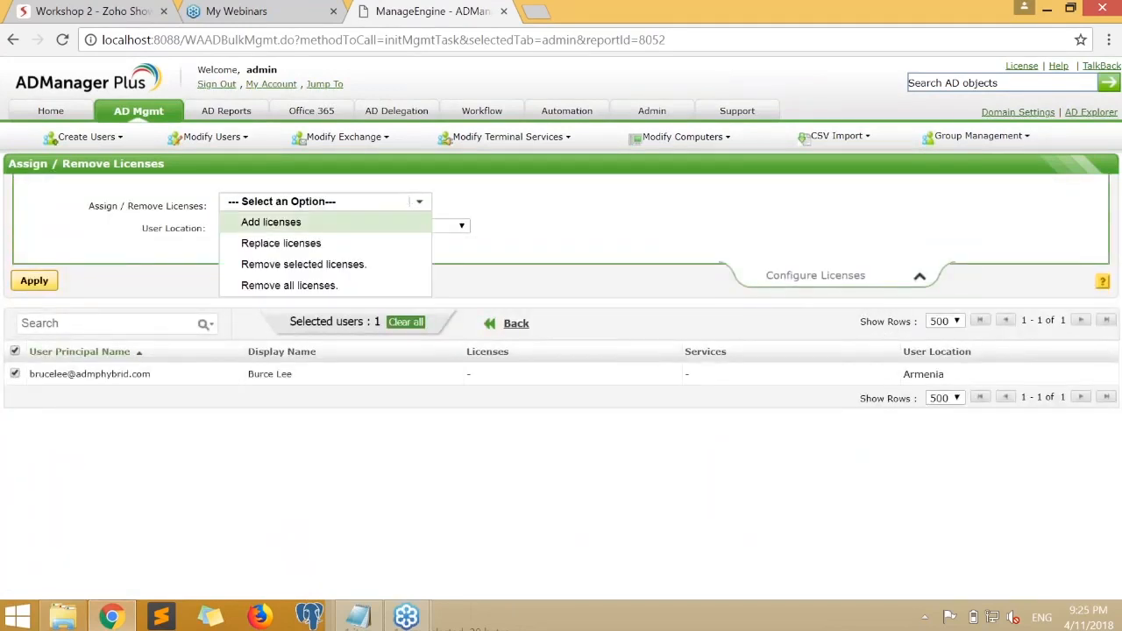
left_click(308, 224)
left_click(308, 204)
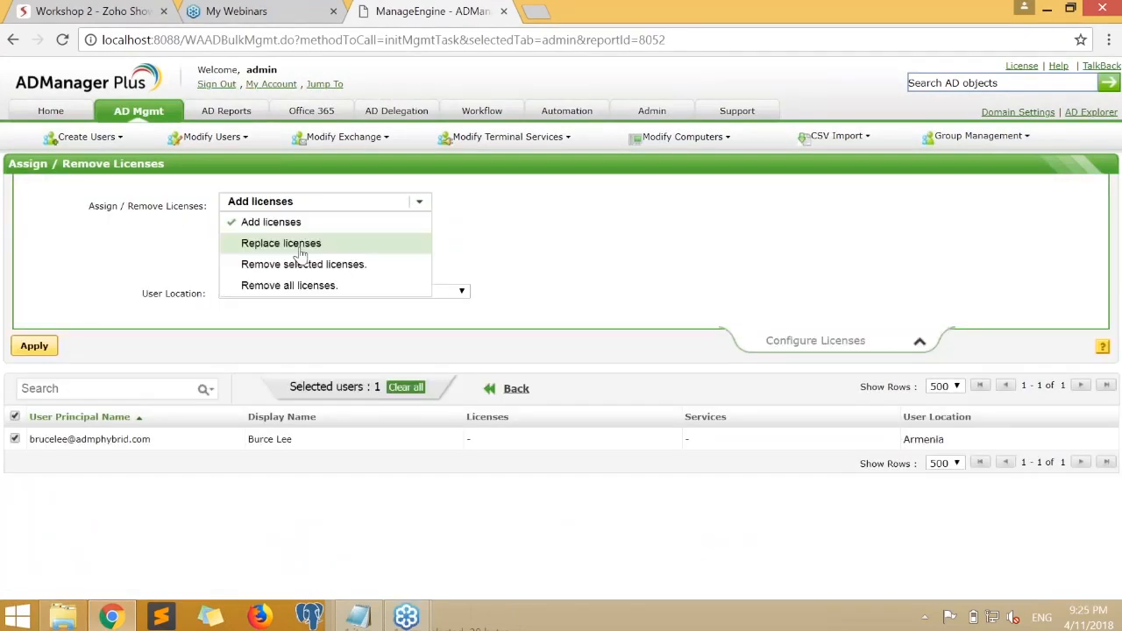
left_click(300, 246)
left_click(309, 204)
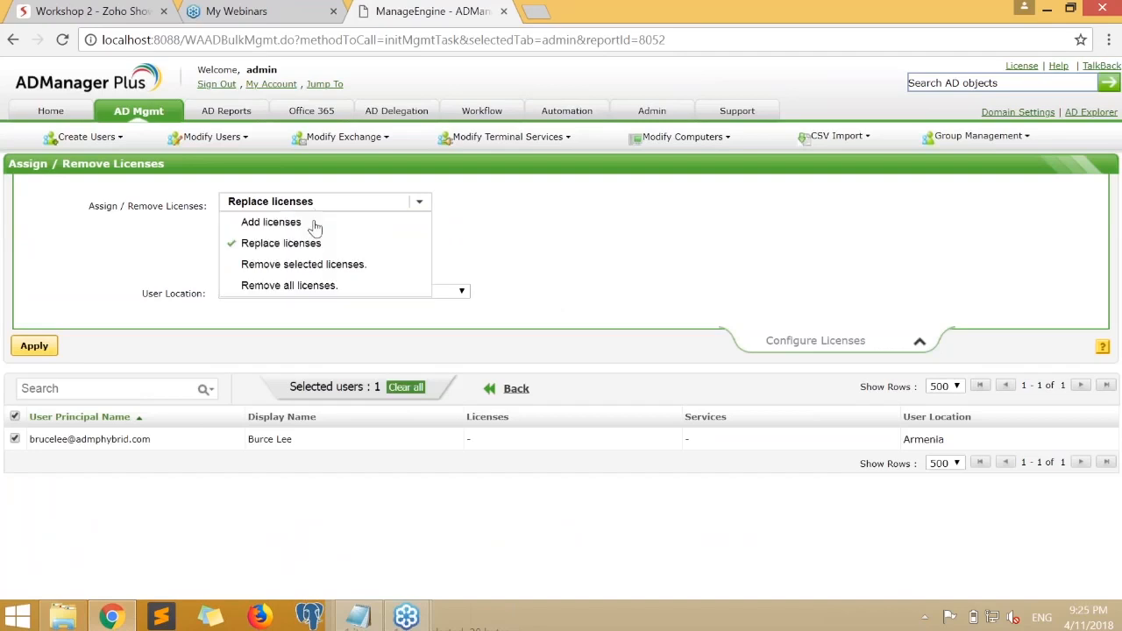
left_click(290, 284)
- Review the User Location and license action choices, keeping Remove all licenses, and return to the Inactive Users report without applying
left_click(344, 226)
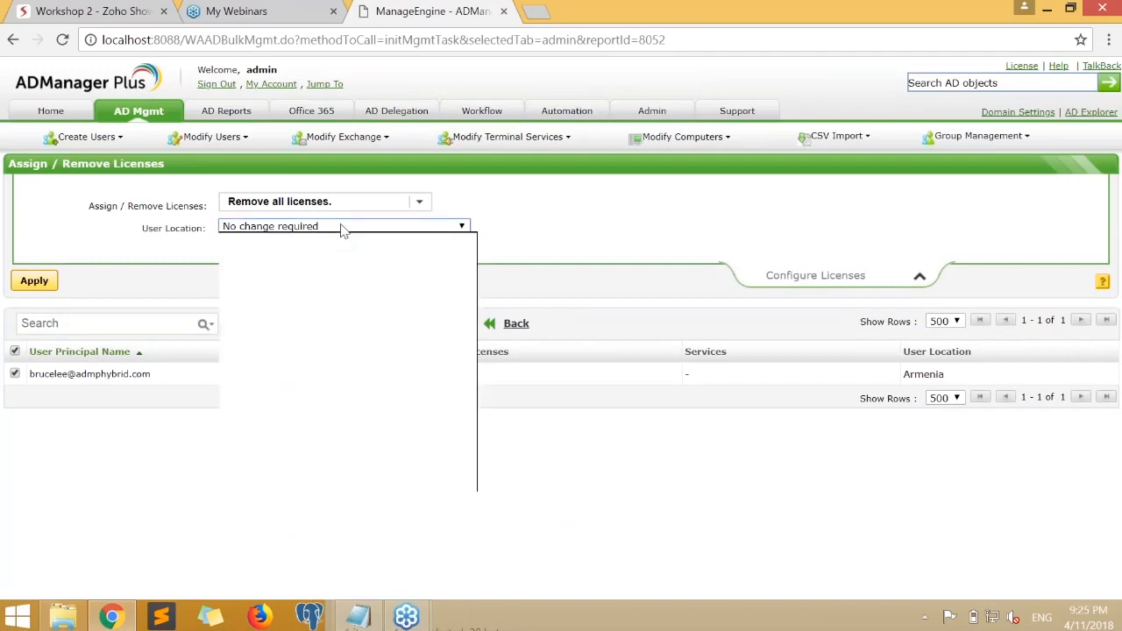
left_click(348, 227)
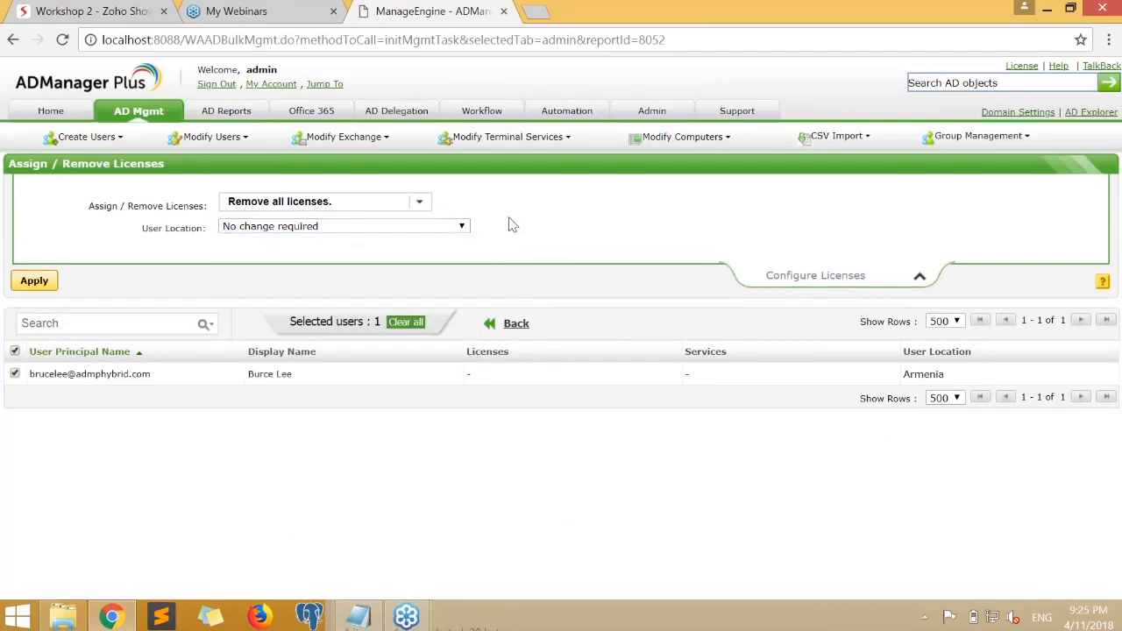
left_click(268, 207)
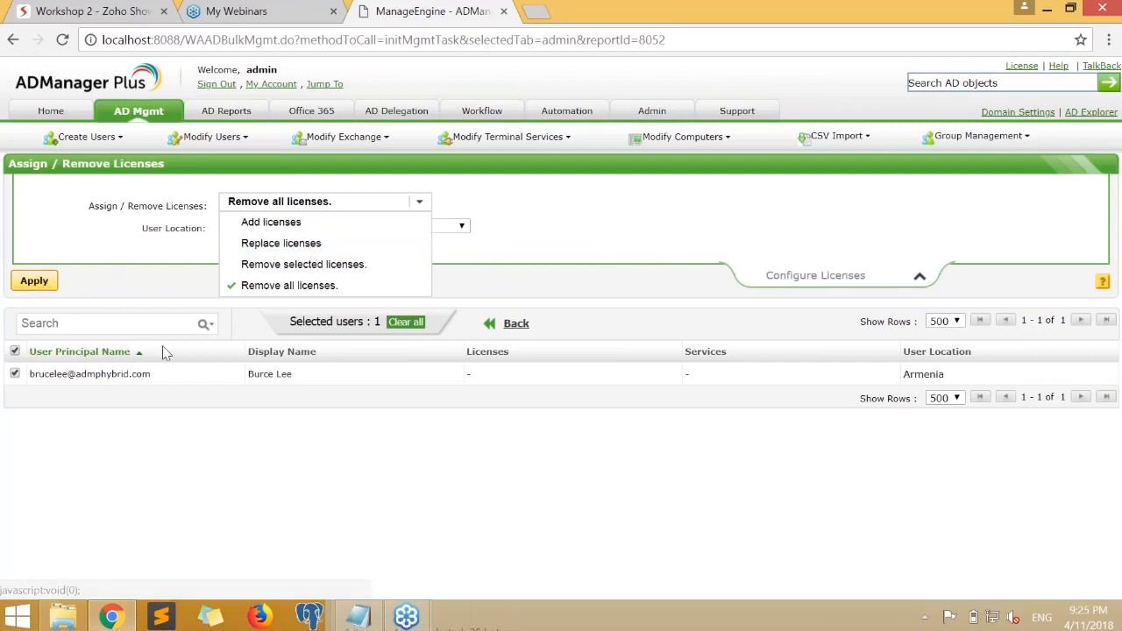
left_click_drag(32, 375, 151, 374)
left_click(289, 287)
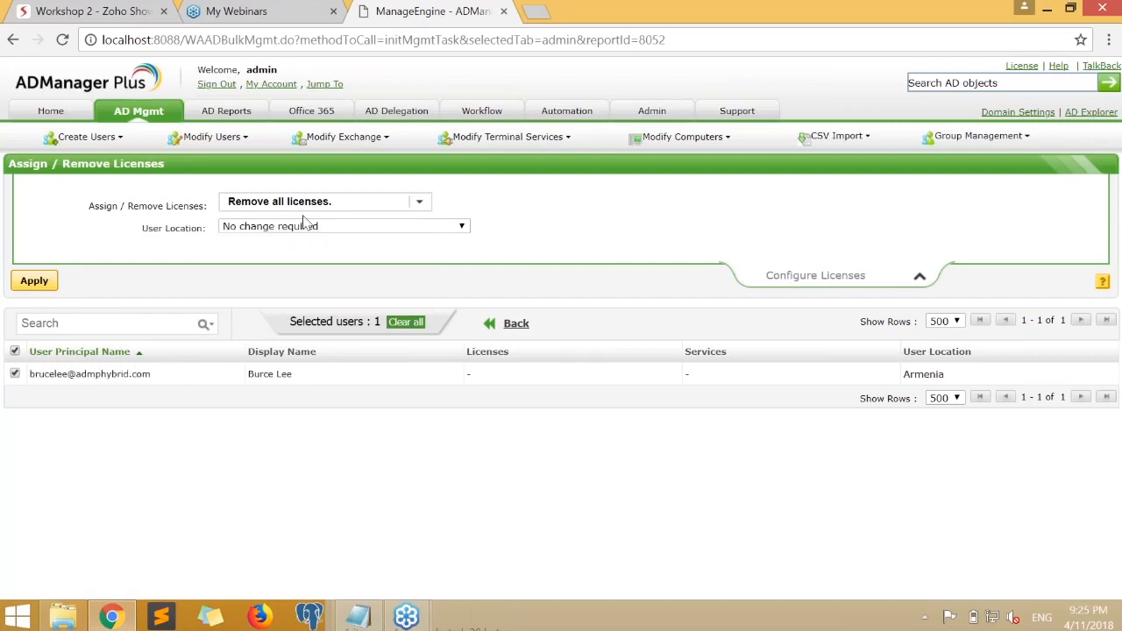
left_click(515, 323)
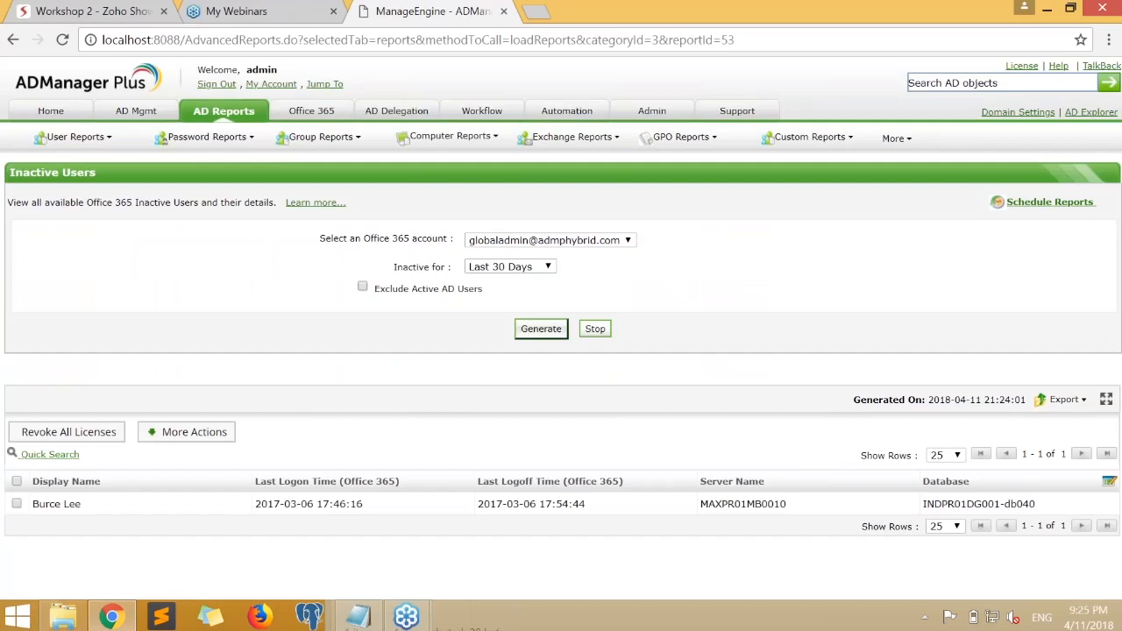
- Switch to the Workshop 2 presentation in Zoho Show and start the slideshow from the Tasks for today slide
left_click(55, 7)
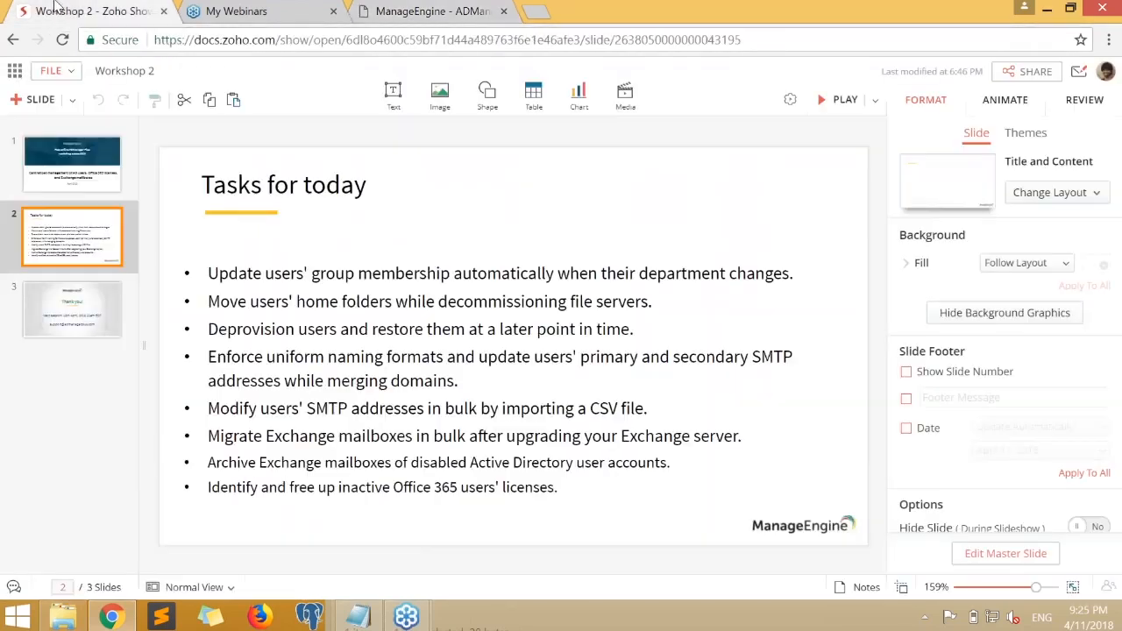
left_click(418, 301)
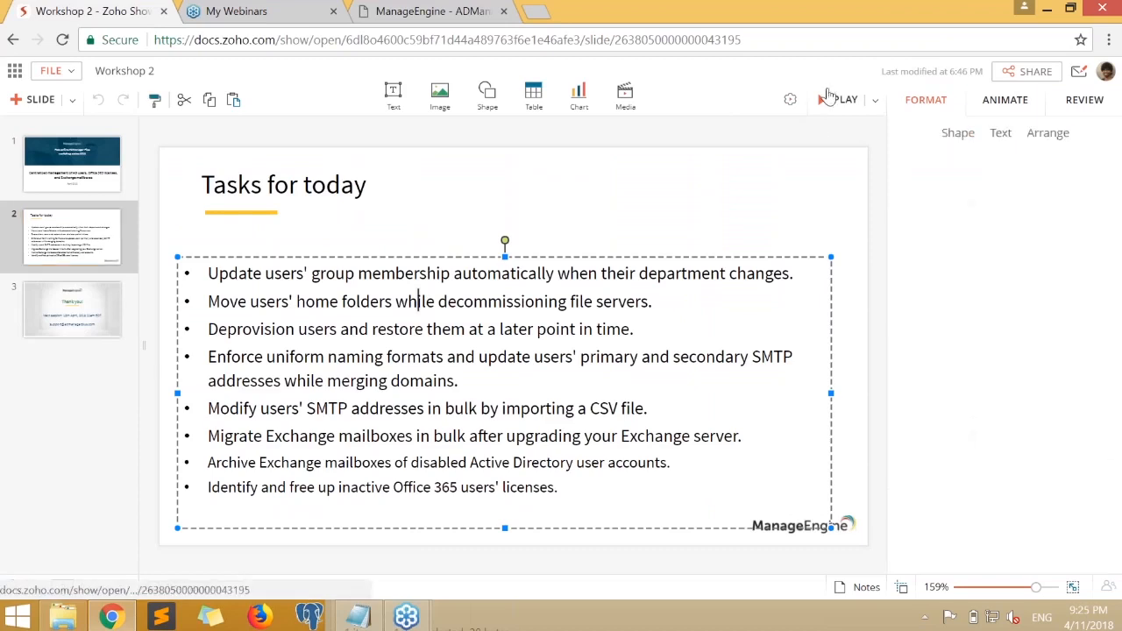
left_click(822, 101)
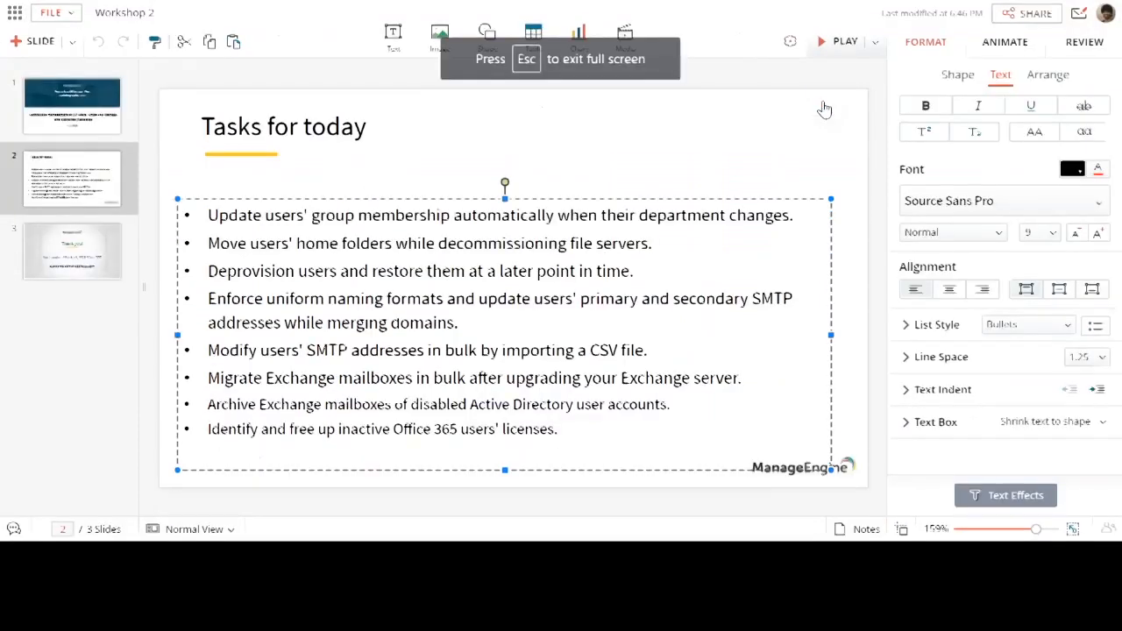